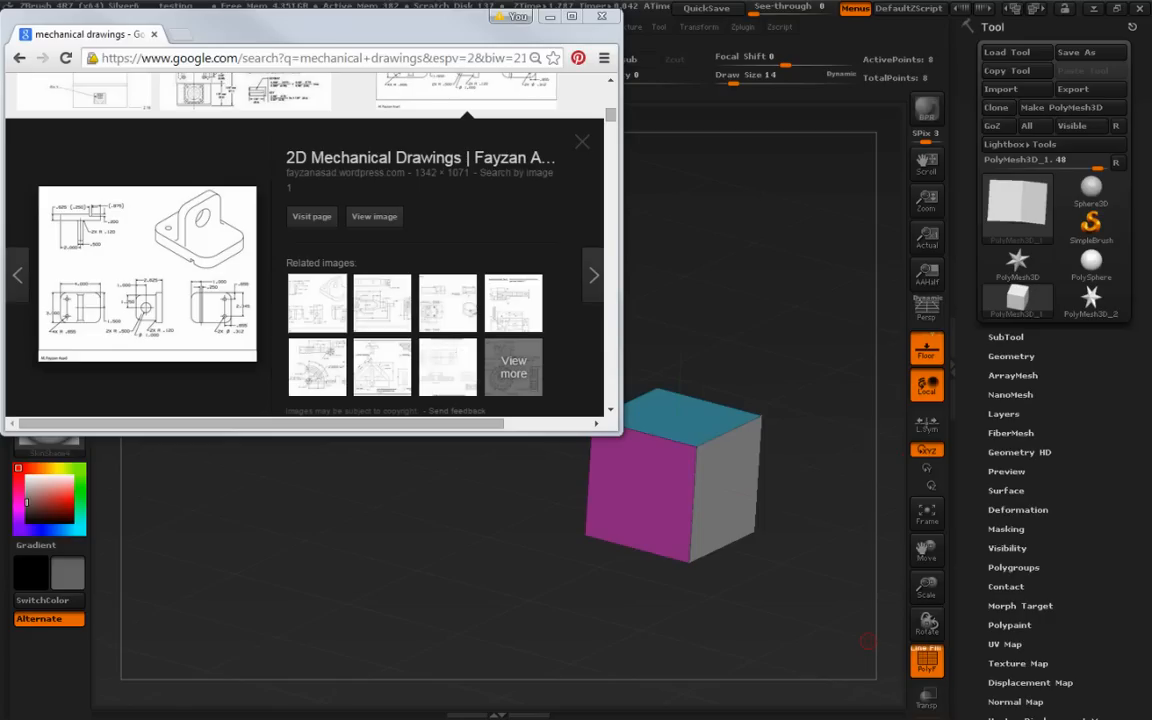
# Examine the isometric view of the bracket in the 2D mechanical drawing, including its corners, upright tab and hole
pyautogui.moveTo(235, 152)
pyautogui.mouseDown()
pyautogui.moveTo(305, 270)
pyautogui.moveTo(215, 142)
pyautogui.mouseUp()
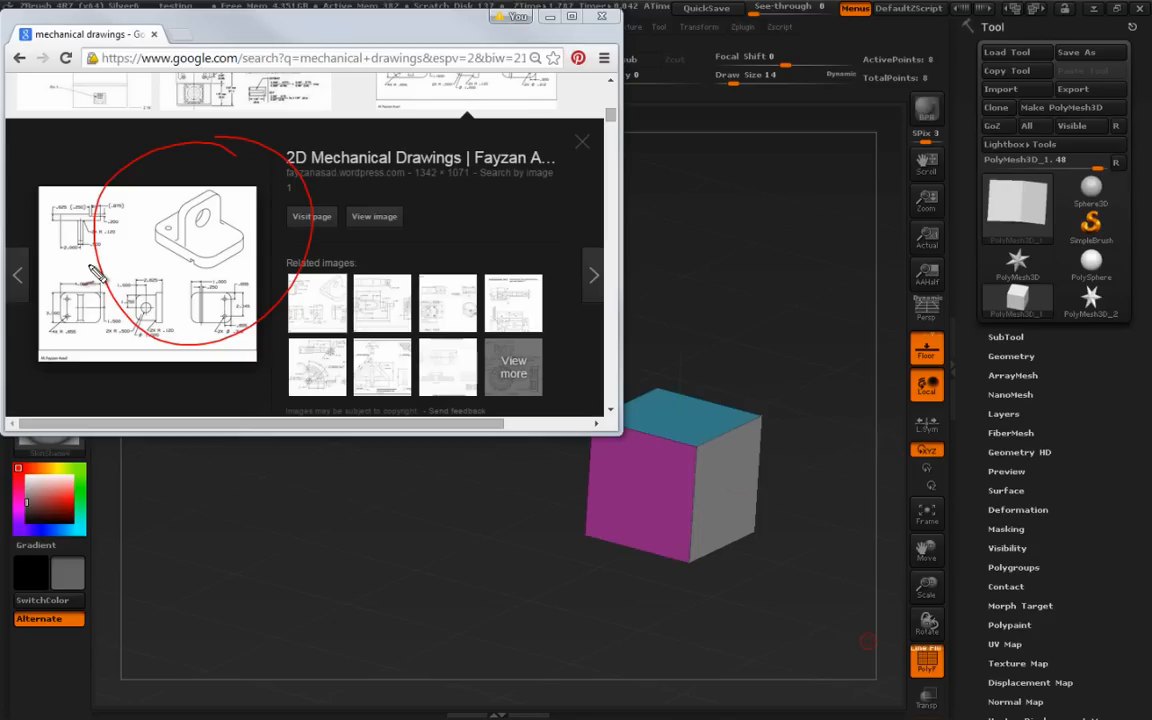
pyautogui.moveTo(192, 268)
pyautogui.mouseDown()
pyautogui.moveTo(214, 262)
pyautogui.moveTo(205, 270)
pyautogui.mouseUp()
pyautogui.moveTo(161, 241); pyautogui.dragTo(168, 229)
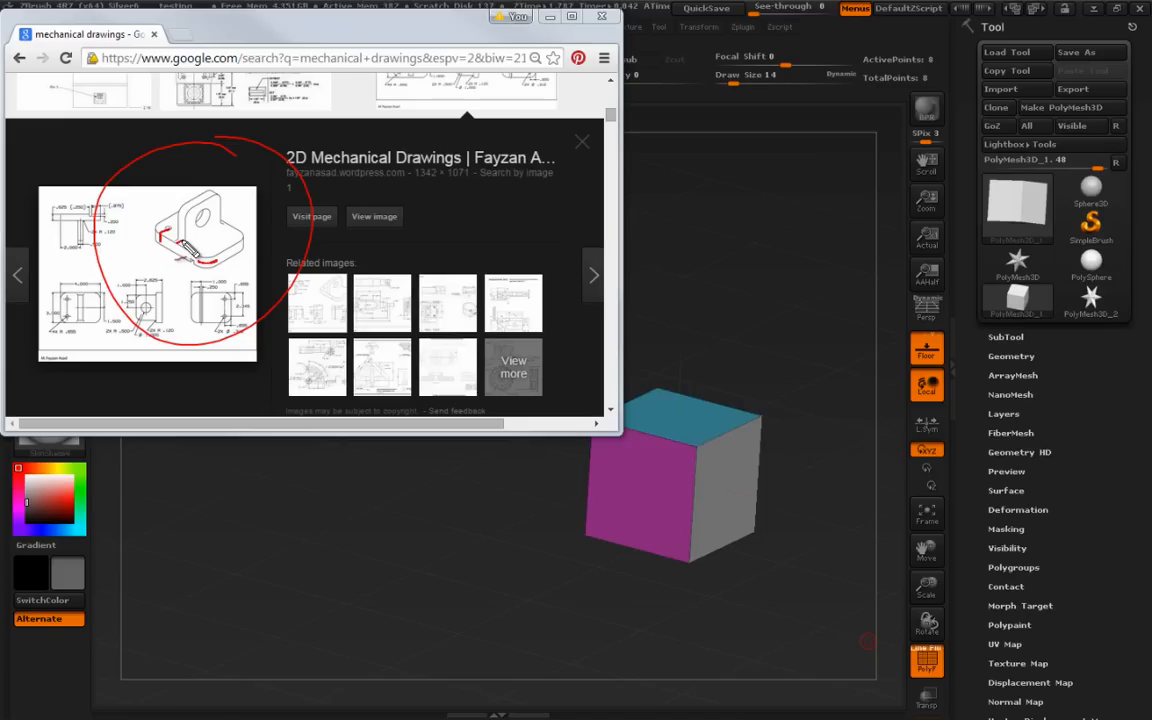
pyautogui.moveTo(180, 241)
pyautogui.mouseDown()
pyautogui.moveTo(220, 222)
pyautogui.moveTo(195, 221)
pyautogui.moveTo(203, 210)
pyautogui.moveTo(224, 212)
pyautogui.mouseUp()
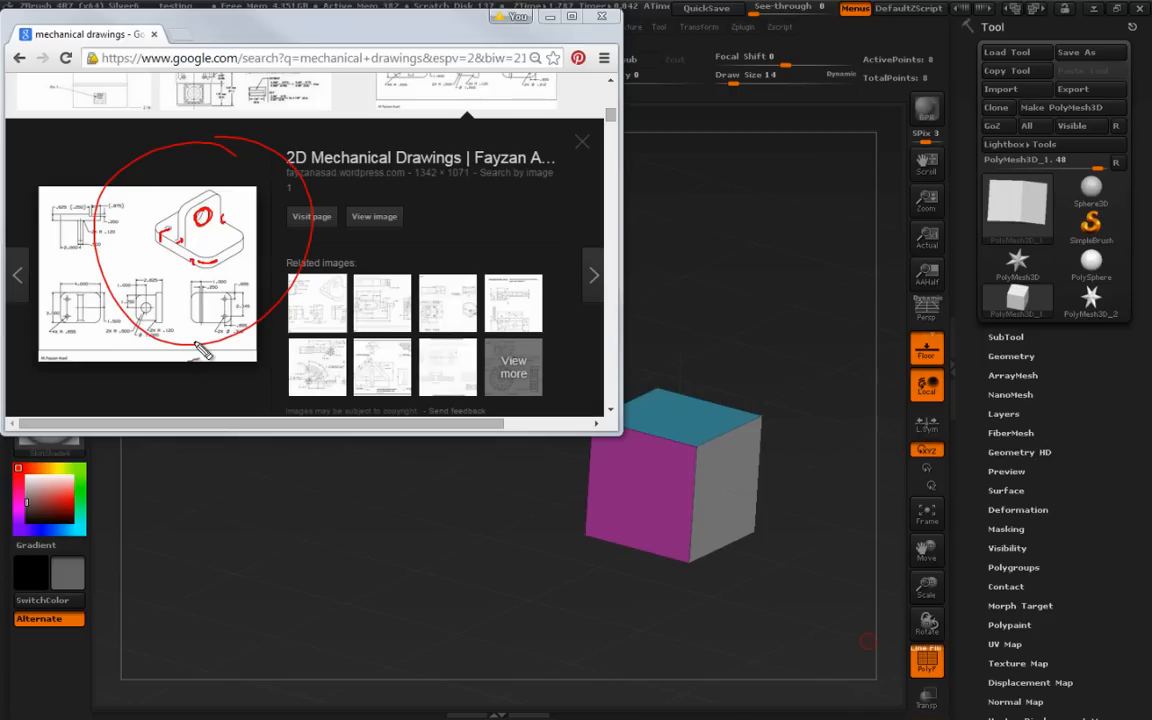
pyautogui.press('Escape')
# Switch to ZBrush, turn the PolyMesh3D star into a QCube with resolution 2 on every axis, and activate Move mode
pyautogui.click(849, 384)
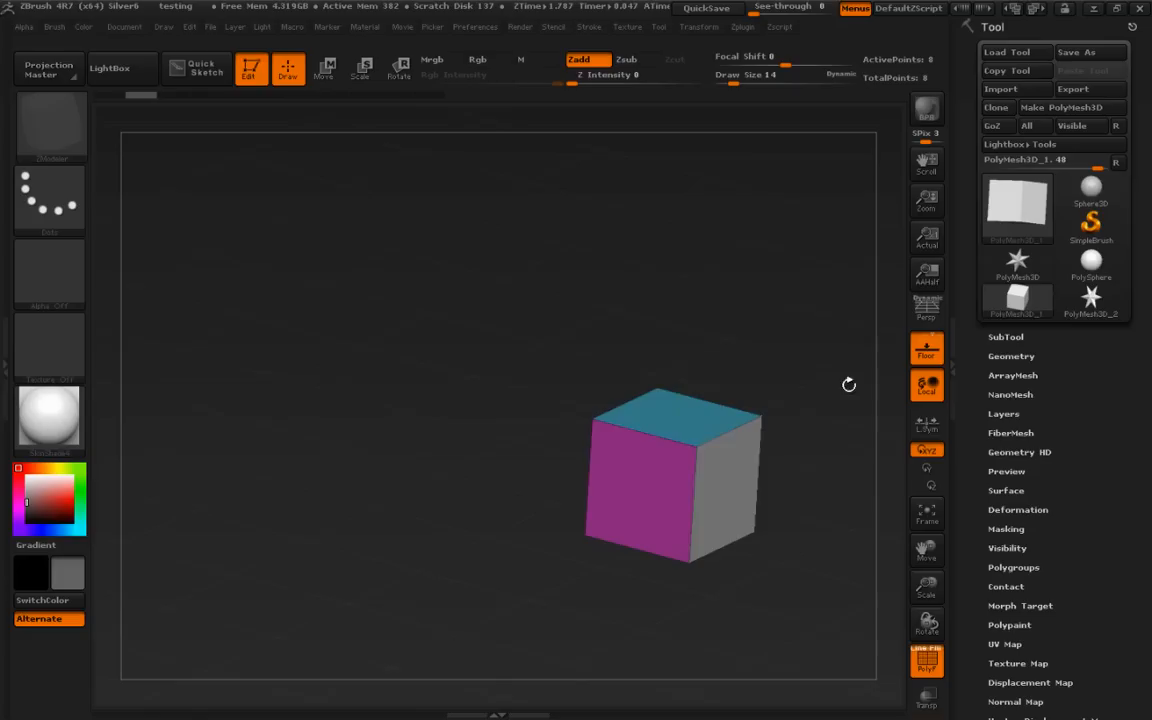
pyautogui.click(1024, 268)
pyautogui.moveTo(852, 398); pyautogui.dragTo(707, 357)
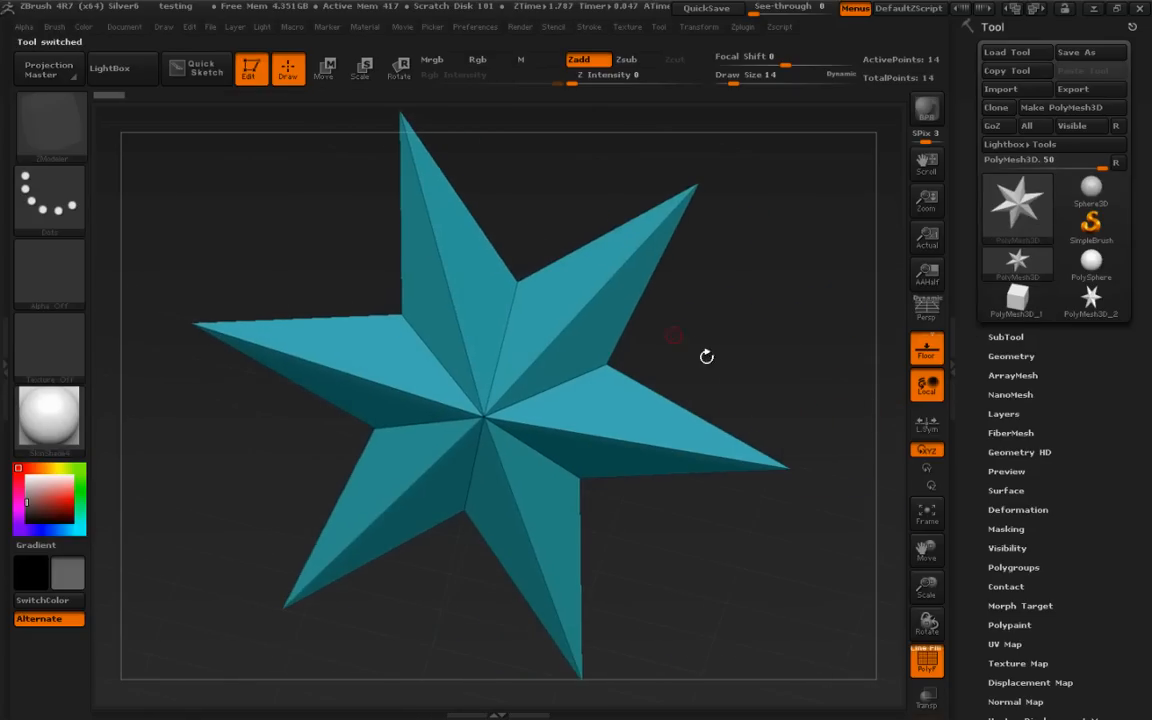
pyautogui.scroll(-5, 1036, 494)
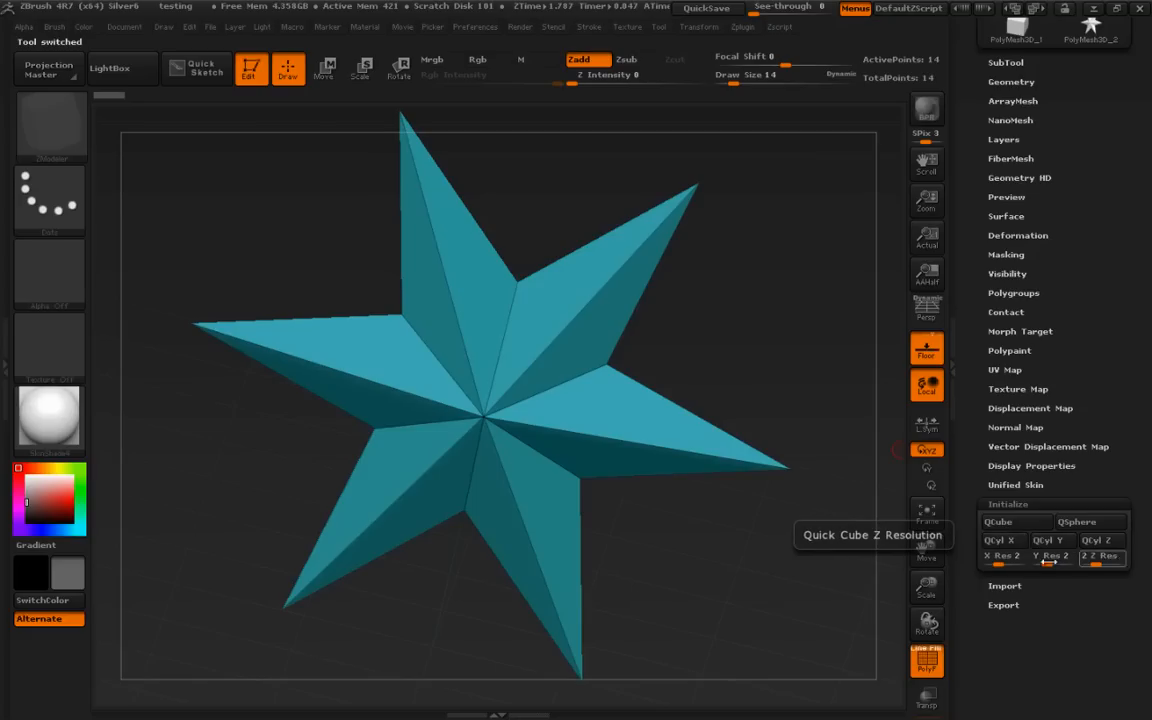
pyautogui.click(1018, 527)
pyautogui.moveTo(756, 625); pyautogui.dragTo(735, 560)
pyautogui.moveTo(697, 473); pyautogui.dragTo(664, 546)
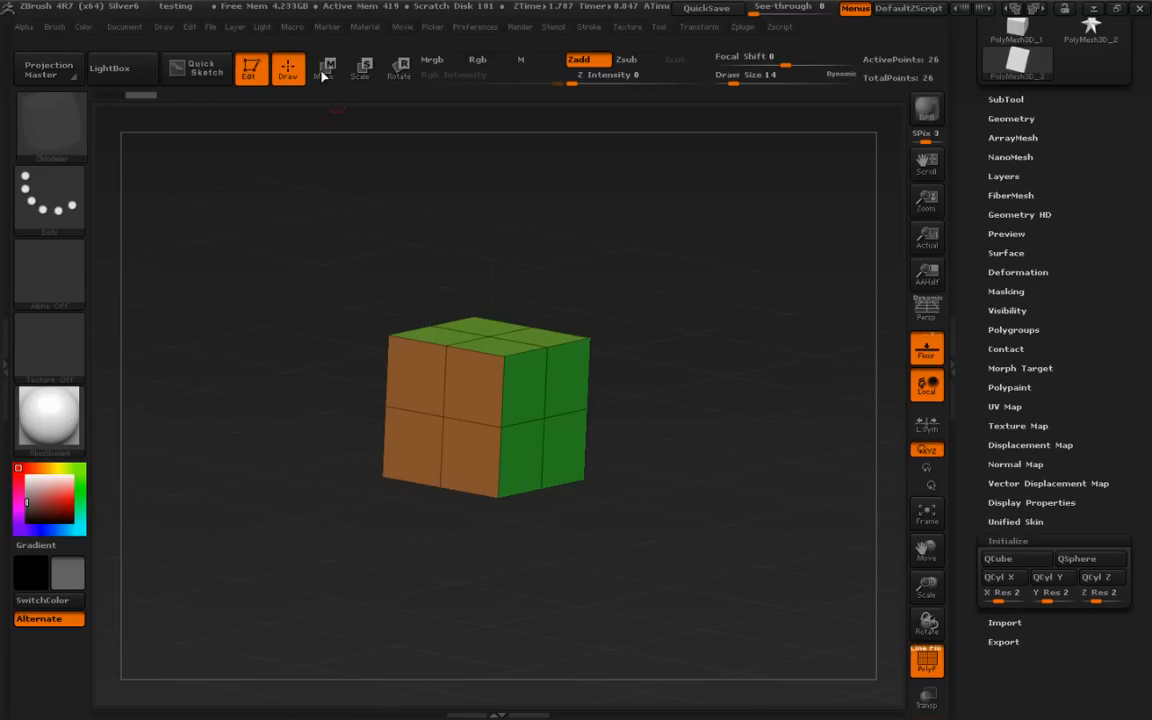
pyautogui.press('w')
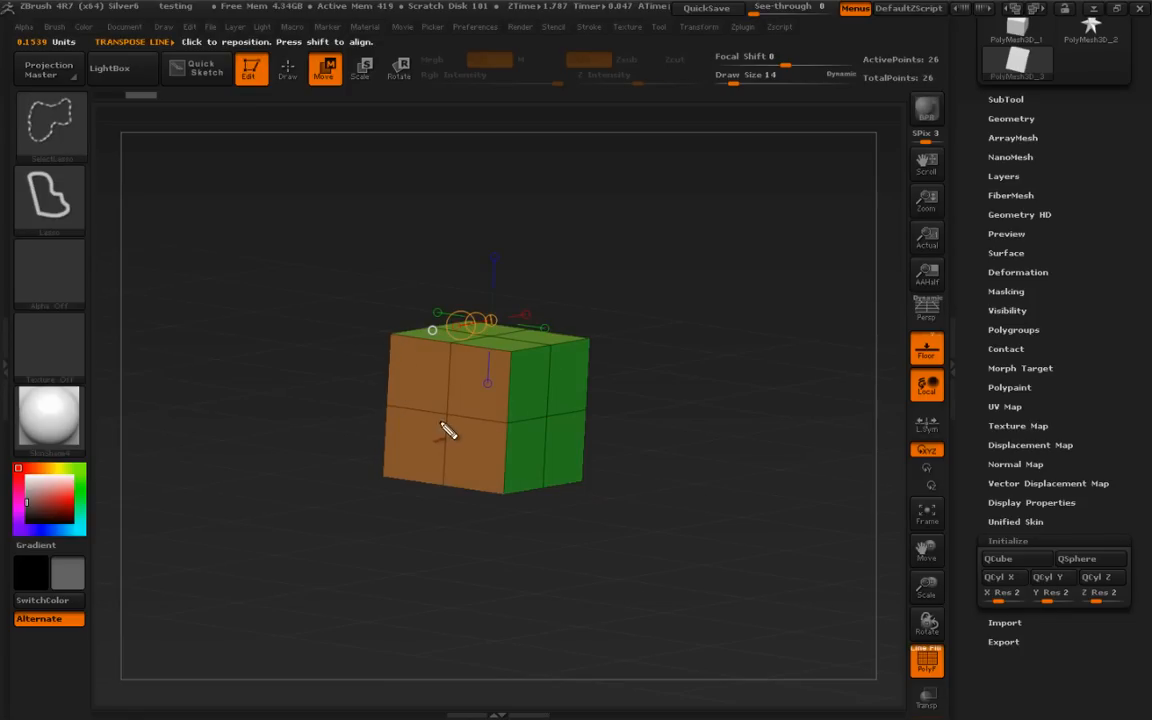
pyautogui.moveTo(392, 340)
pyautogui.keyDown('ctrl'); pyautogui.keyDown('shift'); pyautogui.mouseDown()
pyautogui.moveTo(391, 415)
pyautogui.moveTo(249, 362)
pyautogui.moveTo(200, 417)
pyautogui.moveTo(442, 405)
pyautogui.moveTo(665, 480)
pyautogui.moveTo(363, 434)
pyautogui.moveTo(290, 320)
pyautogui.moveTo(732, 397)
pyautogui.moveTo(735, 458)
pyautogui.moveTo(463, 427)
pyautogui.moveTo(419, 391)
pyautogui.moveTo(444, 190)
pyautogui.moveTo(524, 168)
pyautogui.mouseUp(); pyautogui.keyUp('shift'); pyautogui.keyUp('ctrl')
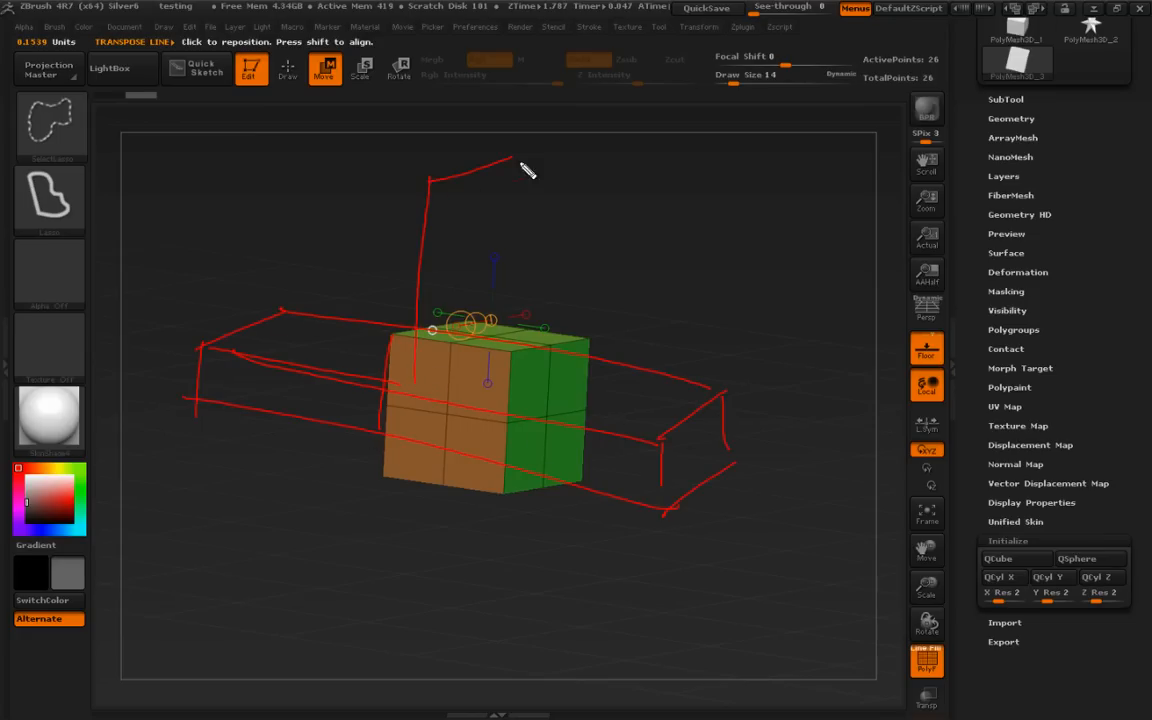
pyautogui.moveTo(435, 190)
pyautogui.keyDown('ctrl'); pyautogui.keyDown('shift'); pyautogui.mouseDown()
pyautogui.moveTo(488, 188)
pyautogui.moveTo(455, 393)
pyautogui.moveTo(510, 168)
pyautogui.moveTo(575, 154)
pyautogui.moveTo(551, 345)
pyautogui.mouseUp(); pyautogui.keyUp('shift'); pyautogui.keyUp('ctrl')
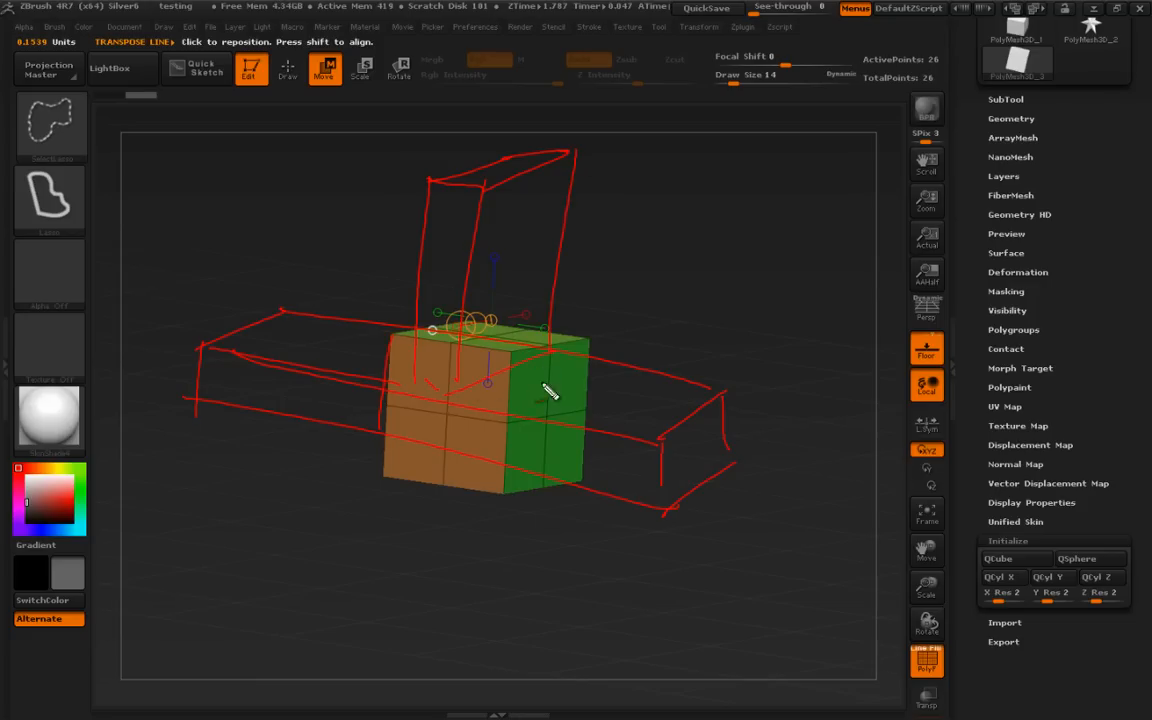
pyautogui.moveTo(398, 411)
pyautogui.mouseDown()
pyautogui.moveTo(250, 382)
pyautogui.moveTo(285, 377)
pyautogui.mouseUp()
pyautogui.moveTo(508, 437); pyautogui.dragTo(611, 461)
pyautogui.moveTo(611, 461); pyautogui.dragTo(592, 464)
pyautogui.moveTo(440, 383)
pyautogui.mouseDown()
pyautogui.moveTo(447, 237)
pyautogui.moveTo(468, 235)
pyautogui.moveTo(528, 282)
pyautogui.mouseUp()
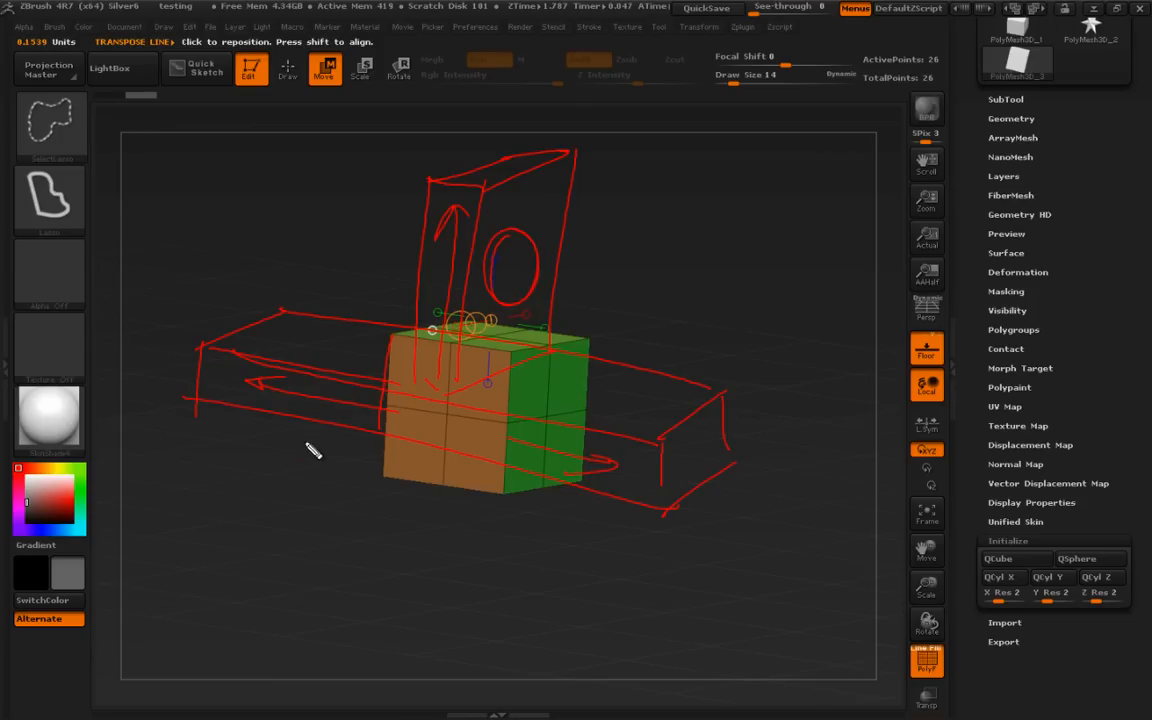
pyautogui.moveTo(229, 333)
pyautogui.mouseDown()
pyautogui.moveTo(232, 355)
pyautogui.moveTo(297, 319)
pyautogui.mouseUp()
pyautogui.moveTo(615, 432); pyautogui.dragTo(699, 406)
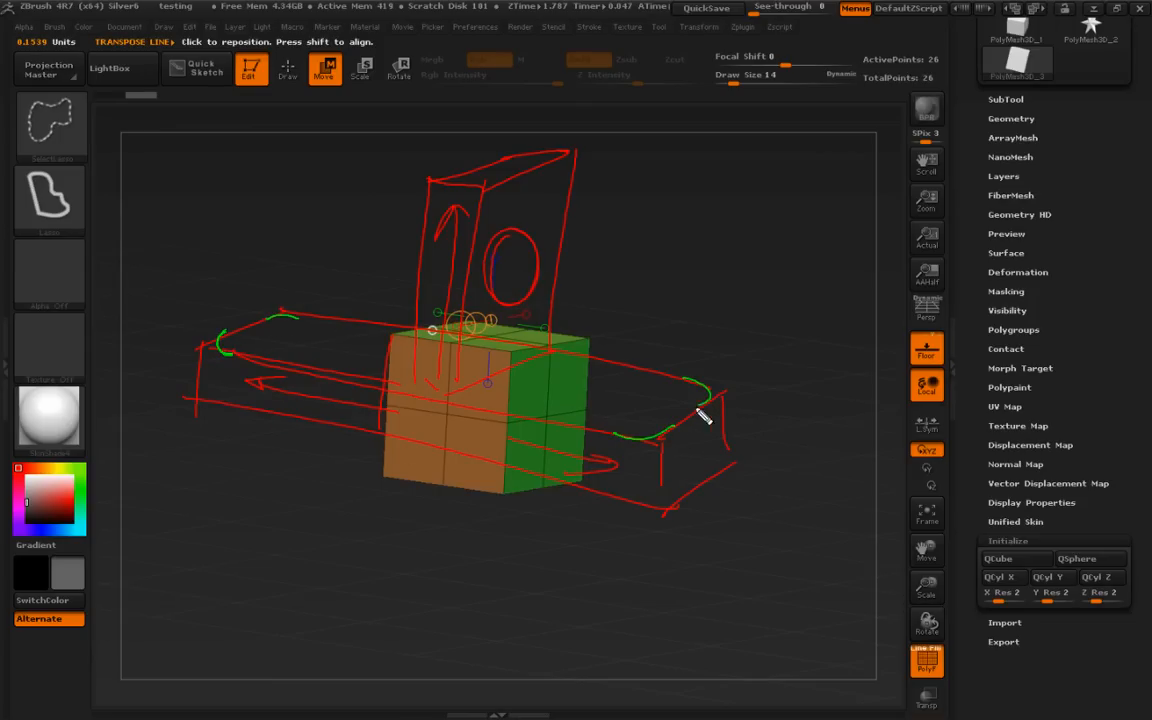
pyautogui.moveTo(702, 485); pyautogui.dragTo(611, 497)
pyautogui.moveTo(548, 436); pyautogui.dragTo(577, 406)
pyautogui.press('Escape')
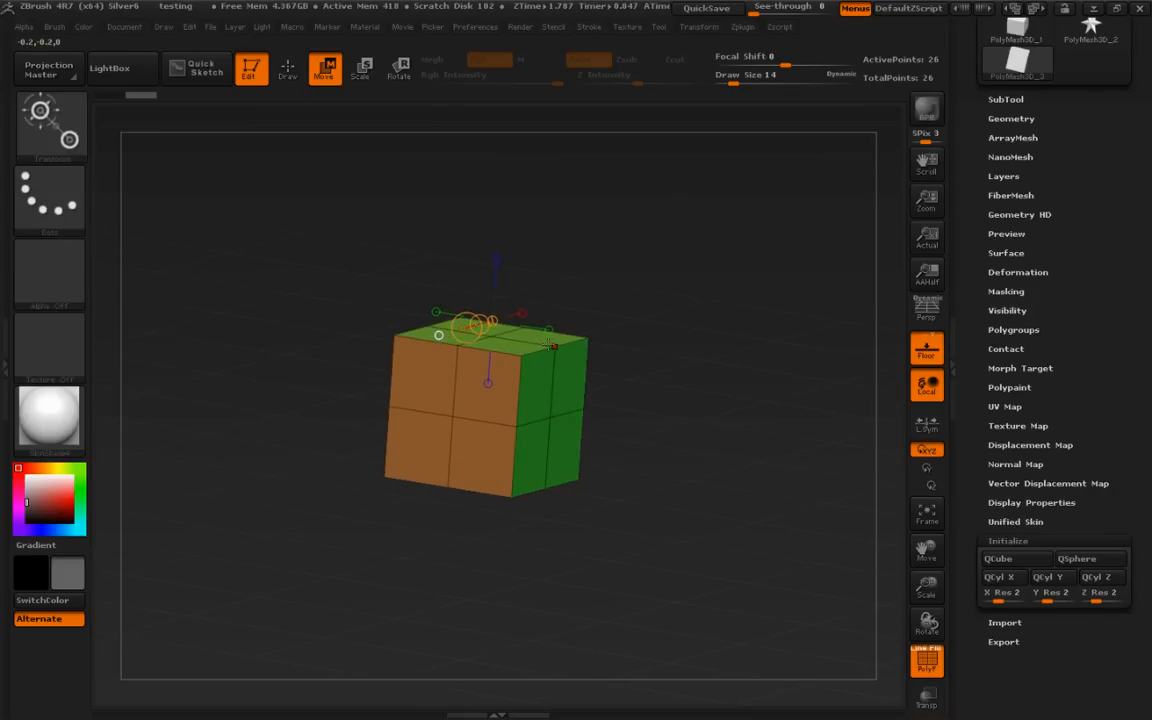
# Place an upright transpose line on the cube's top face and flatten the cube vertically into a thin slab
pyautogui.click(490, 335)
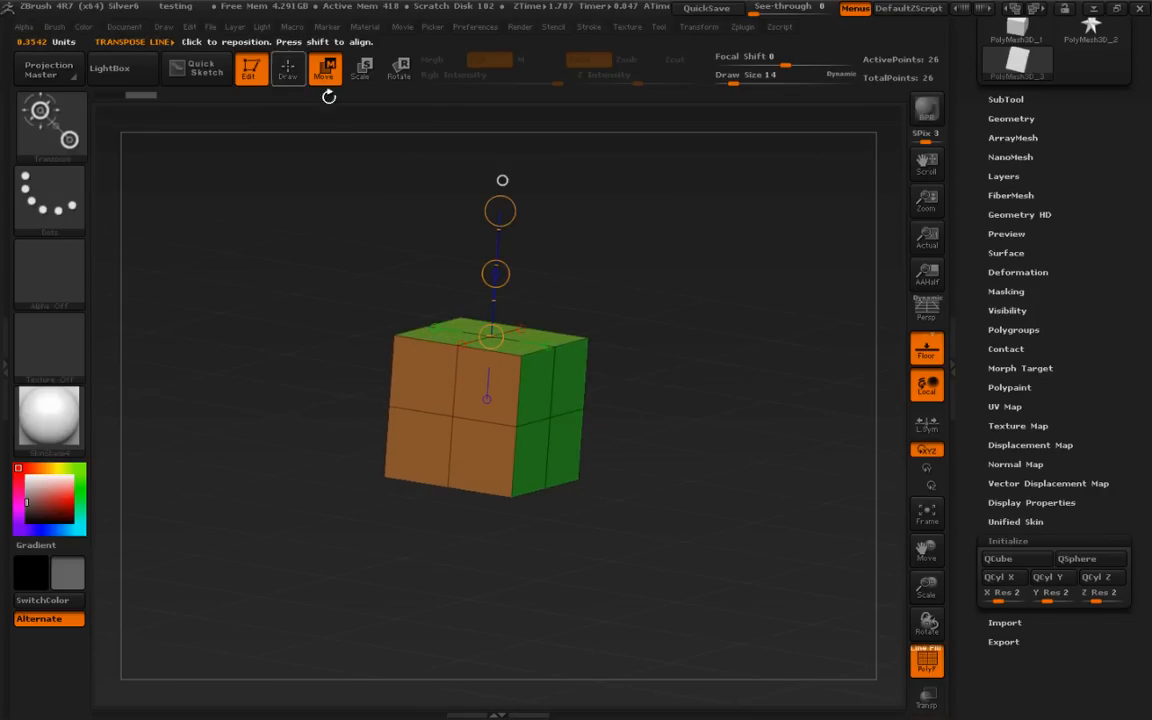
pyautogui.moveTo(500, 211); pyautogui.dragTo(498, 311)
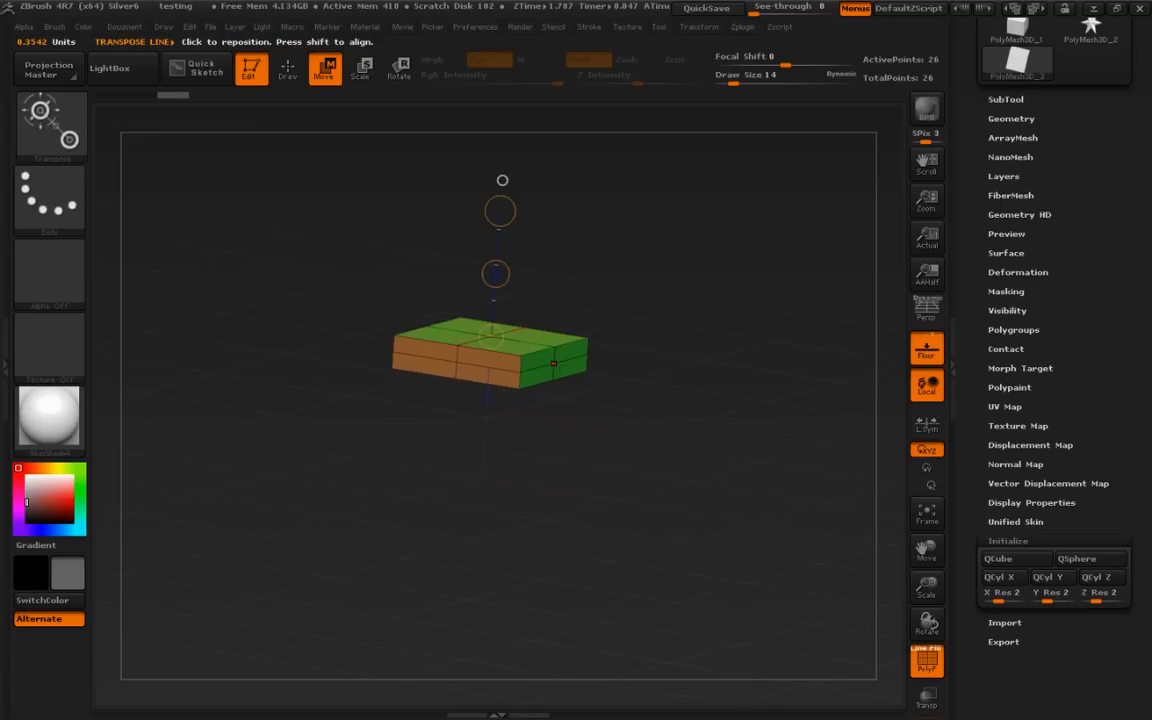
# Try to lengthen the slab by pulling a transpose line outward from its end face
pyautogui.moveTo(553, 363); pyautogui.dragTo(696, 386)
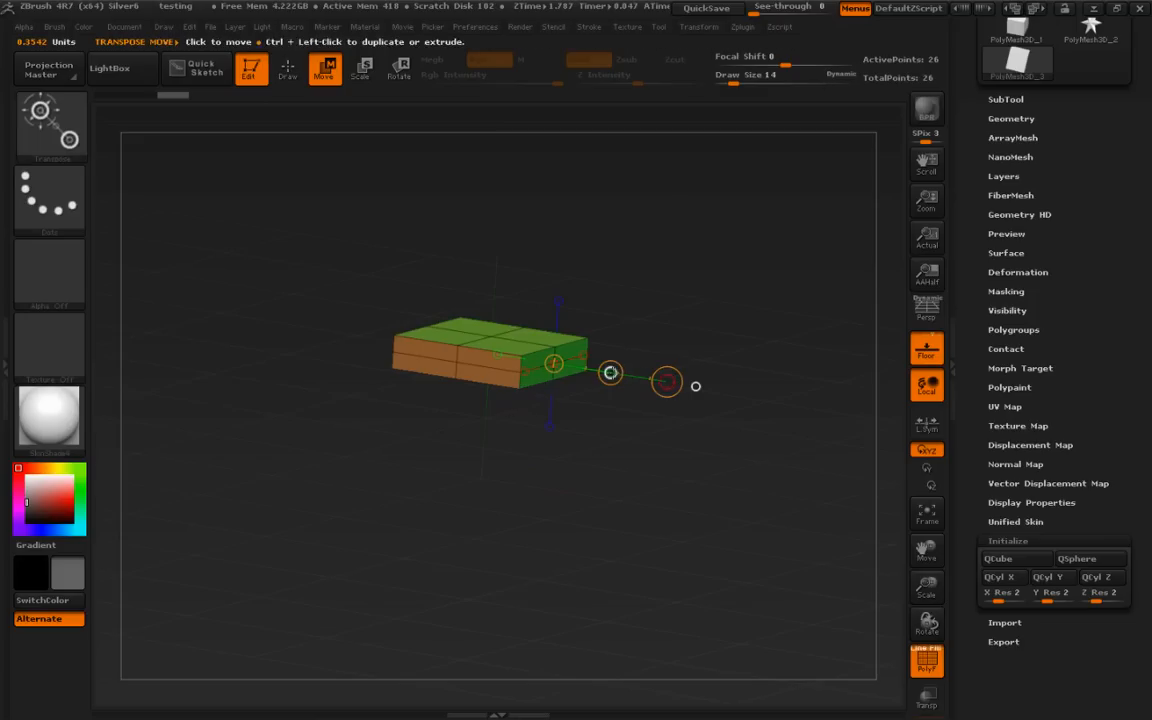
pyautogui.moveTo(610, 373); pyautogui.dragTo(621, 373)
pyautogui.hotkey('ctrl', 'z')
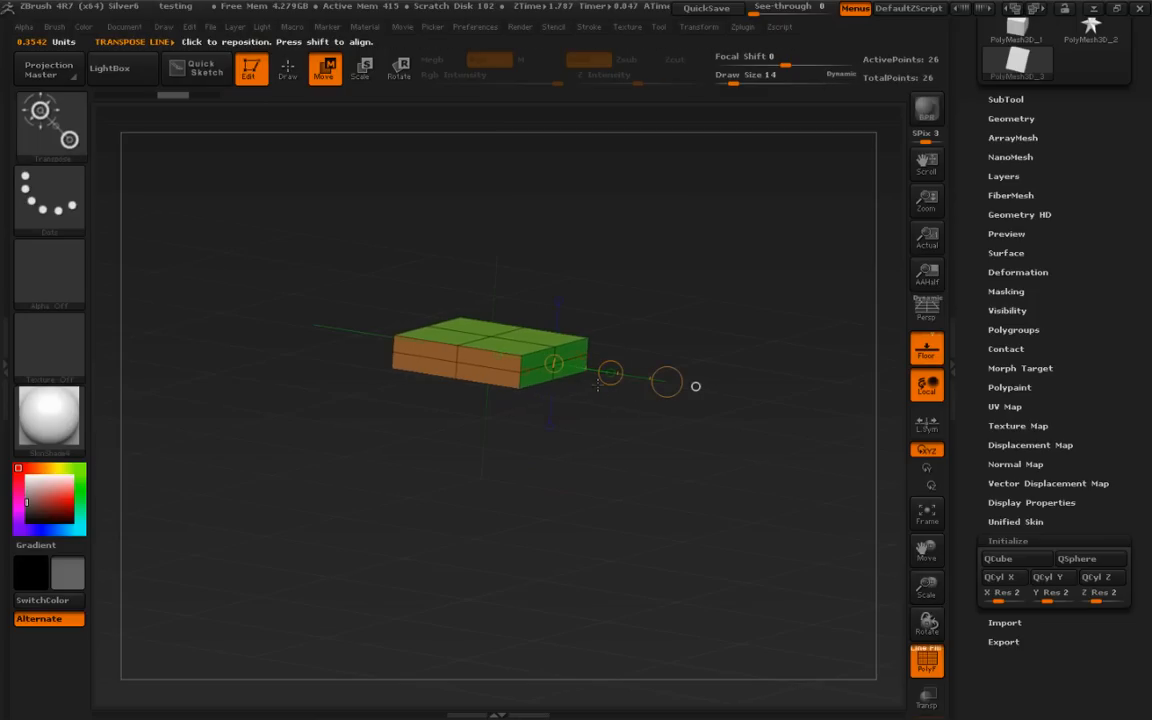
# Make sure X symmetry is active and try stretching the slab lengthwise with the transpose line
pyautogui.click(699, 27)
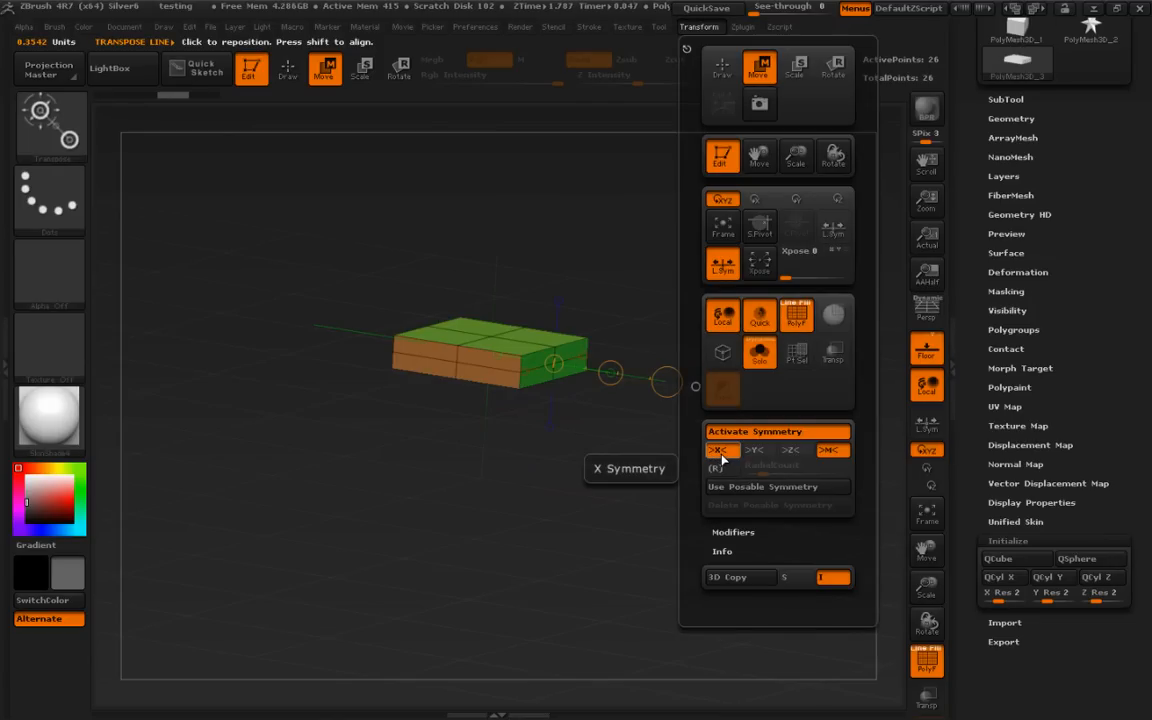
pyautogui.moveTo(607, 372); pyautogui.dragTo(674, 385)
pyautogui.moveTo(733, 321); pyautogui.dragTo(770, 410)
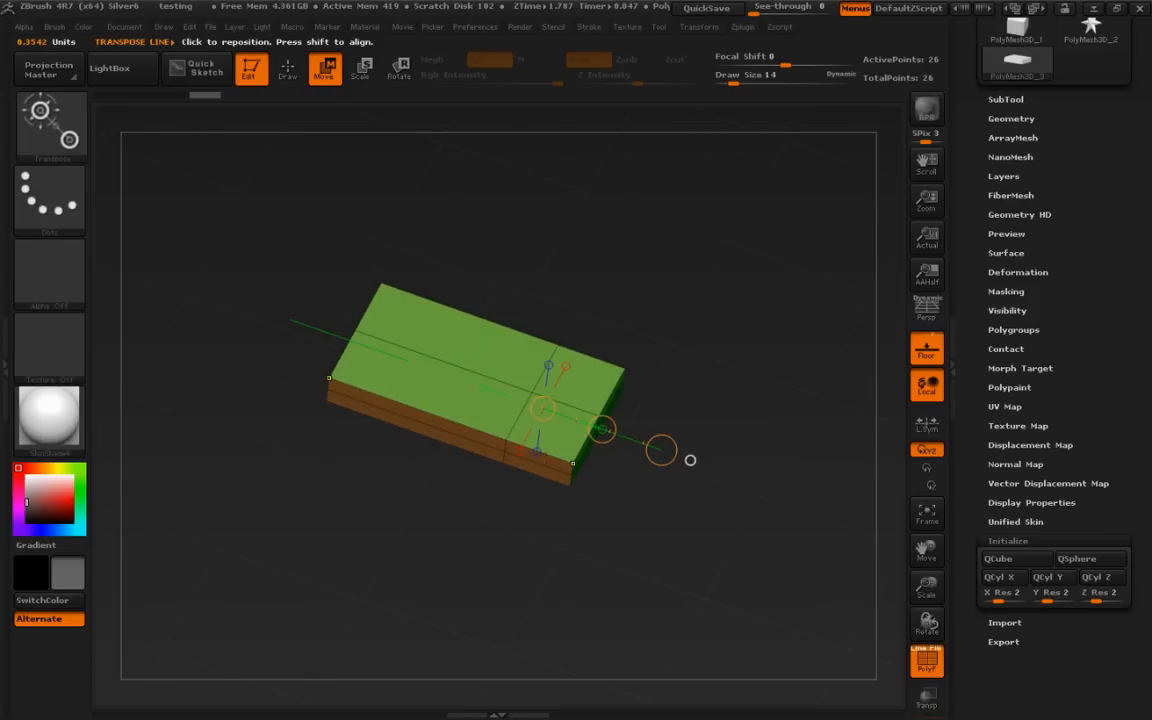
pyautogui.hotkey('ctrl', 'z')
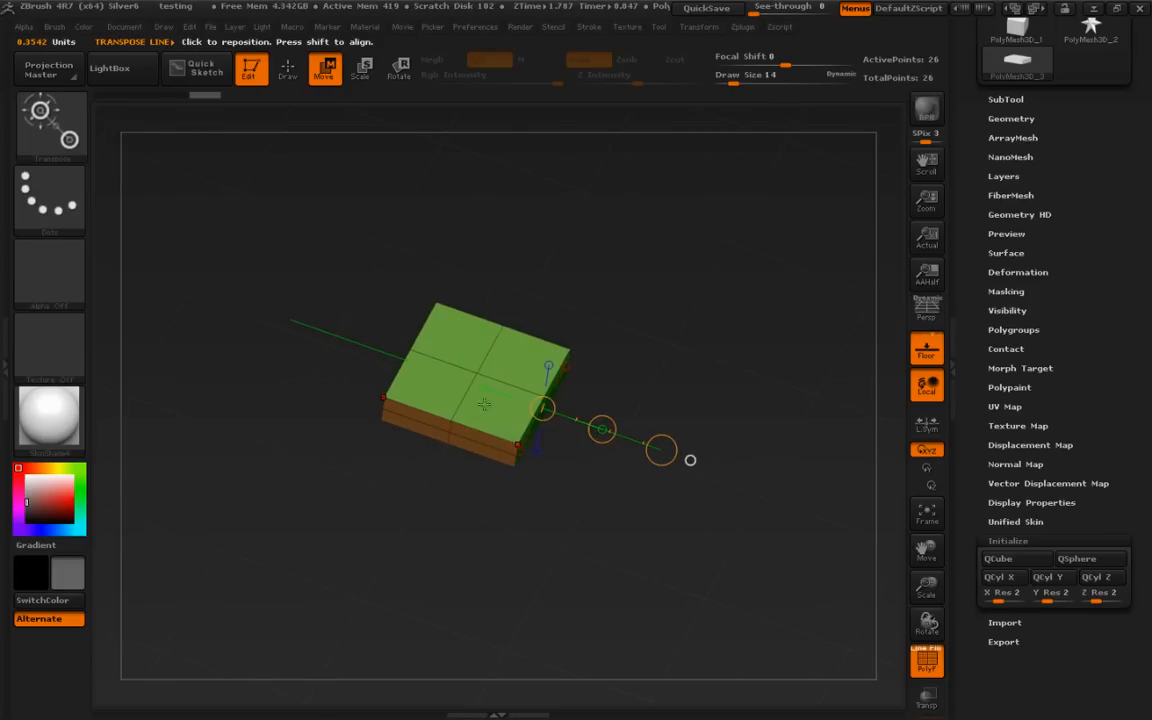
# Return to Draw mode and mark the slab's end faces as a temporary polygroup with the ZModeler brush
pyautogui.click(287, 68)
pyautogui.moveTo(668, 339)
pyautogui.mouseDown()
pyautogui.moveTo(707, 380)
pyautogui.moveTo(723, 491)
pyautogui.mouseUp()
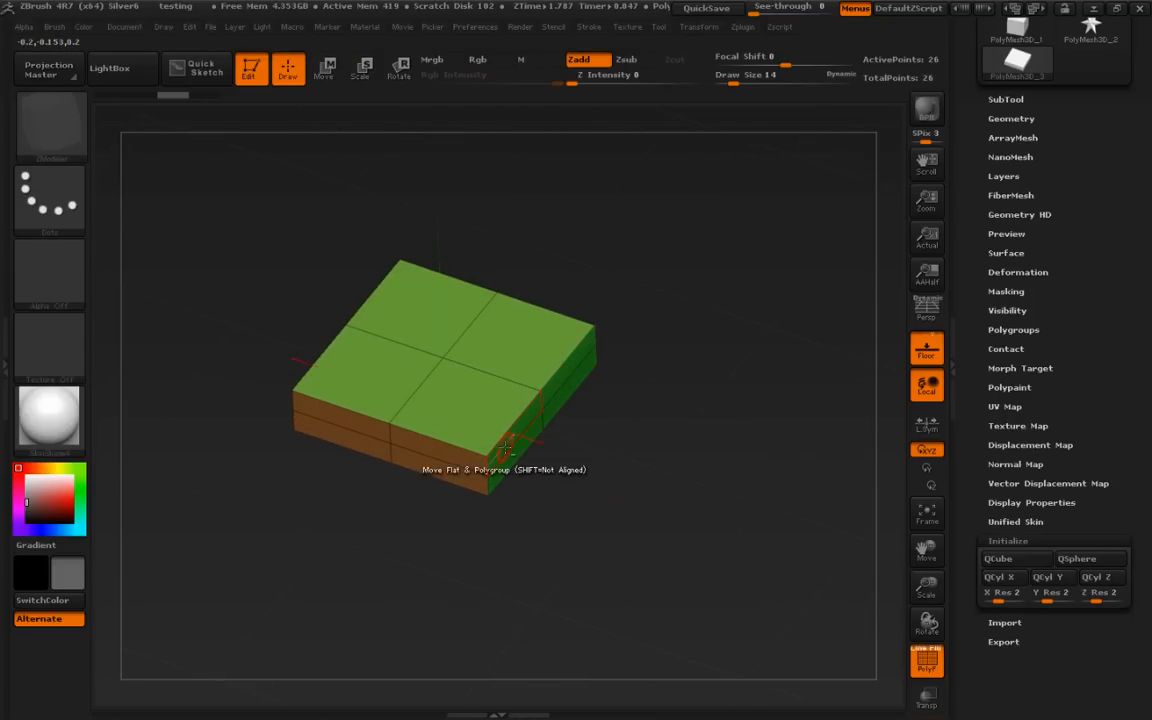
pyautogui.moveTo(509, 444)
pyautogui.keyDown('ctrl'); pyautogui.keyDown('shift'); pyautogui.mouseDown()
pyautogui.moveTo(760, 522)
pyautogui.moveTo(666, 530)
pyautogui.moveTo(668, 540)
pyautogui.moveTo(638, 491)
pyautogui.mouseUp(); pyautogui.keyUp('shift'); pyautogui.keyUp('ctrl')
pyautogui.moveTo(572, 372)
pyautogui.keyDown('alt'); pyautogui.mouseDown()
pyautogui.moveTo(513, 450)
pyautogui.moveTo(578, 388)
pyautogui.mouseUp(); pyautogui.keyUp('alt')
pyautogui.moveTo(684, 380)
pyautogui.mouseDown()
pyautogui.moveTo(762, 407)
pyautogui.moveTo(681, 416)
pyautogui.mouseUp()
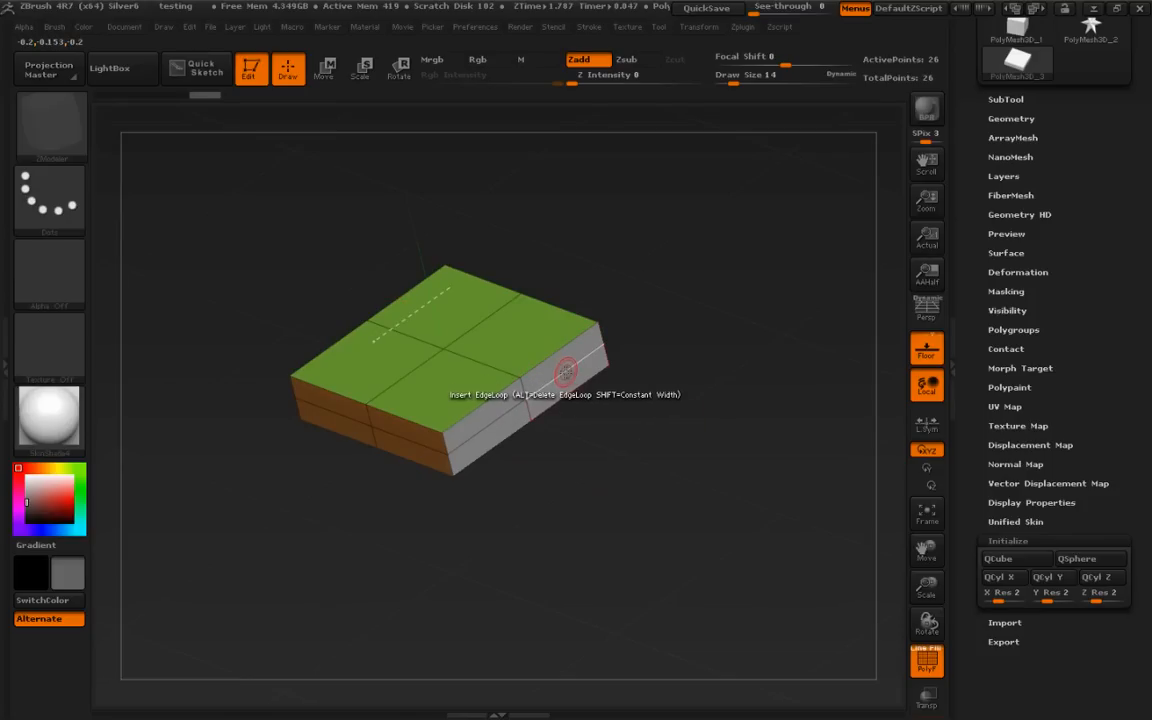
# Set the ZModeler polygon action to QMesh targeting A Single Poly and extrude both end faces of the slab outward
pyautogui.press('space')
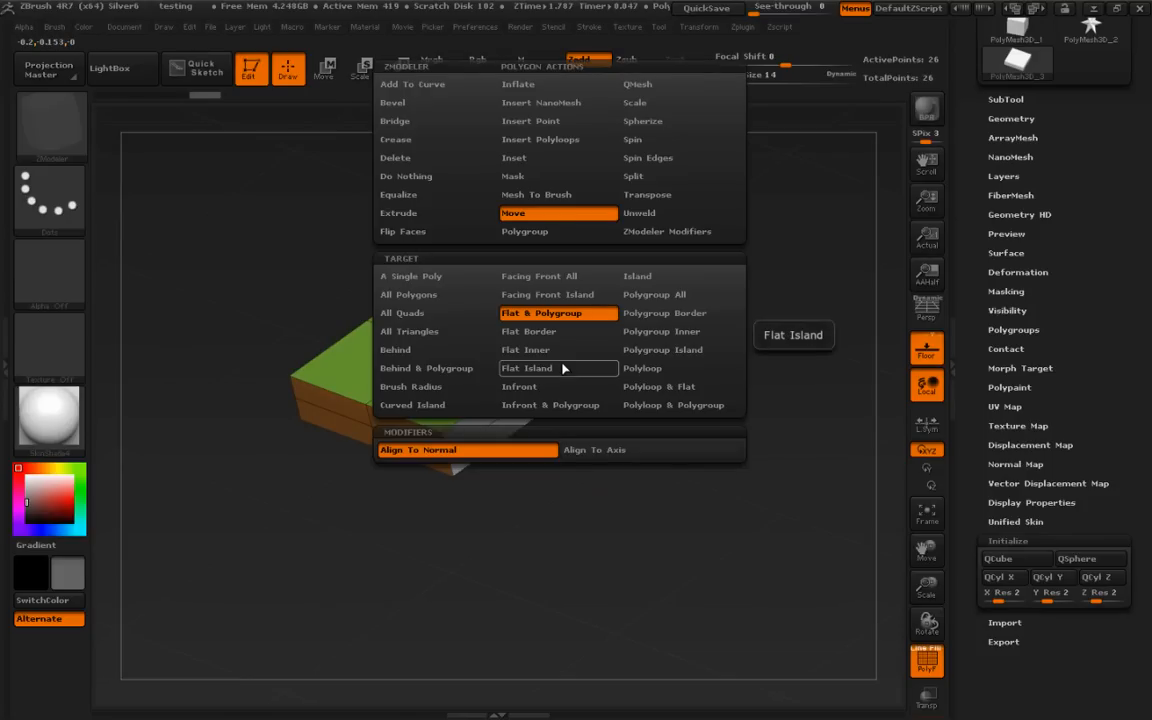
pyautogui.click(645, 85)
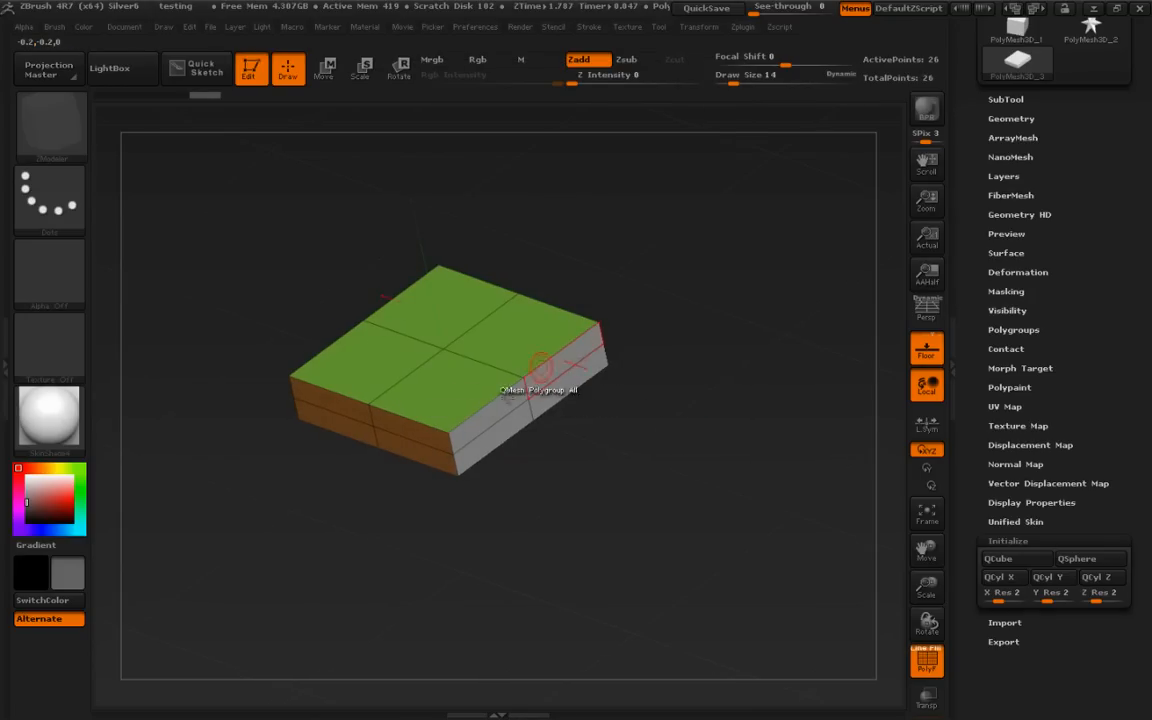
pyautogui.press('space')
pyautogui.click(420, 278)
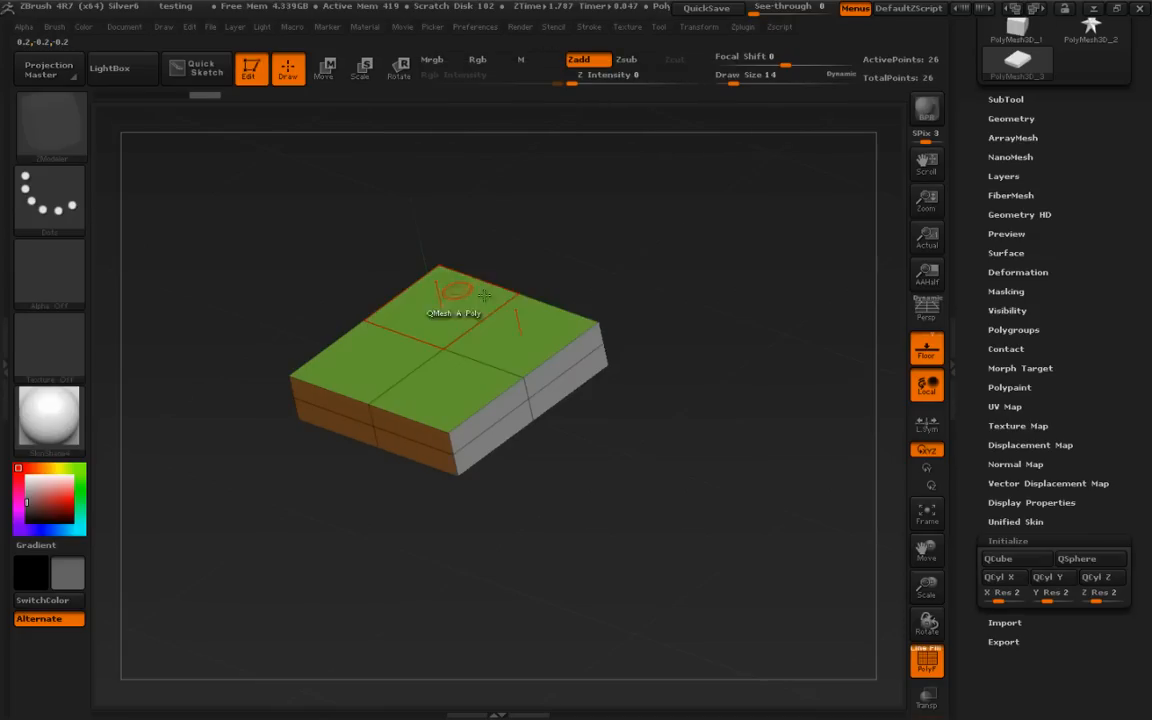
pyautogui.moveTo(549, 369); pyautogui.dragTo(711, 460)
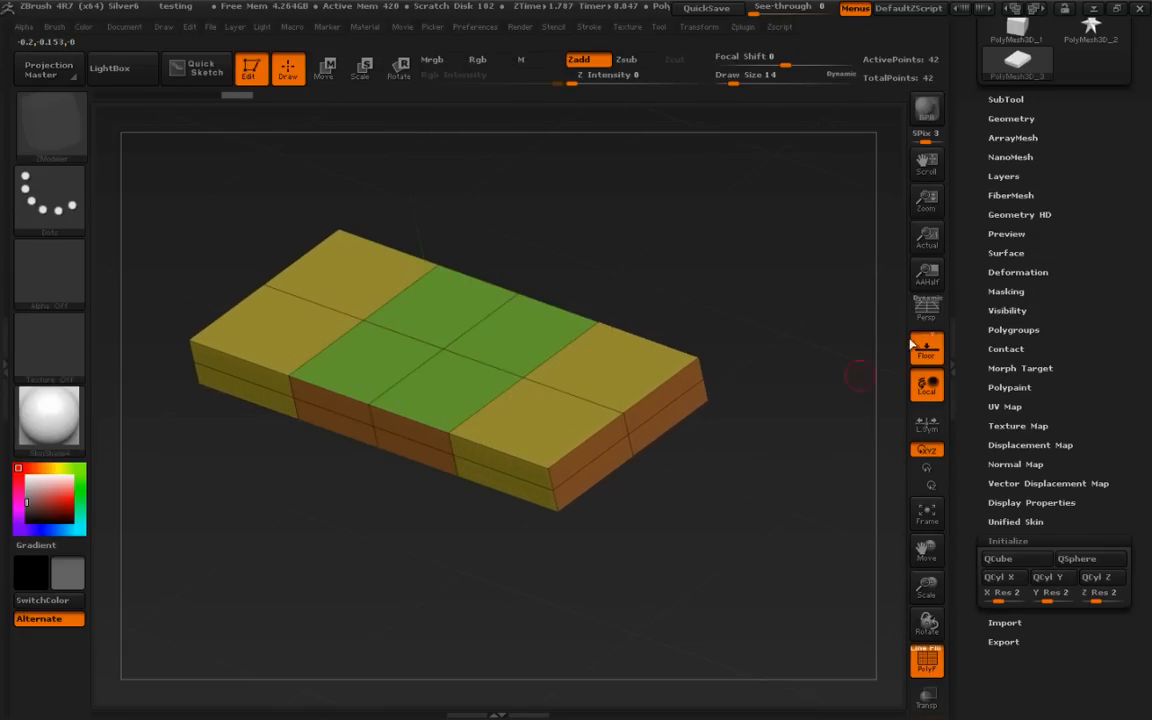
# Turn on perspective and redo the QMesh extrusion of both slab ends with a shorter length
pyautogui.press('p')
pyautogui.moveTo(859, 352); pyautogui.dragTo(797, 491)
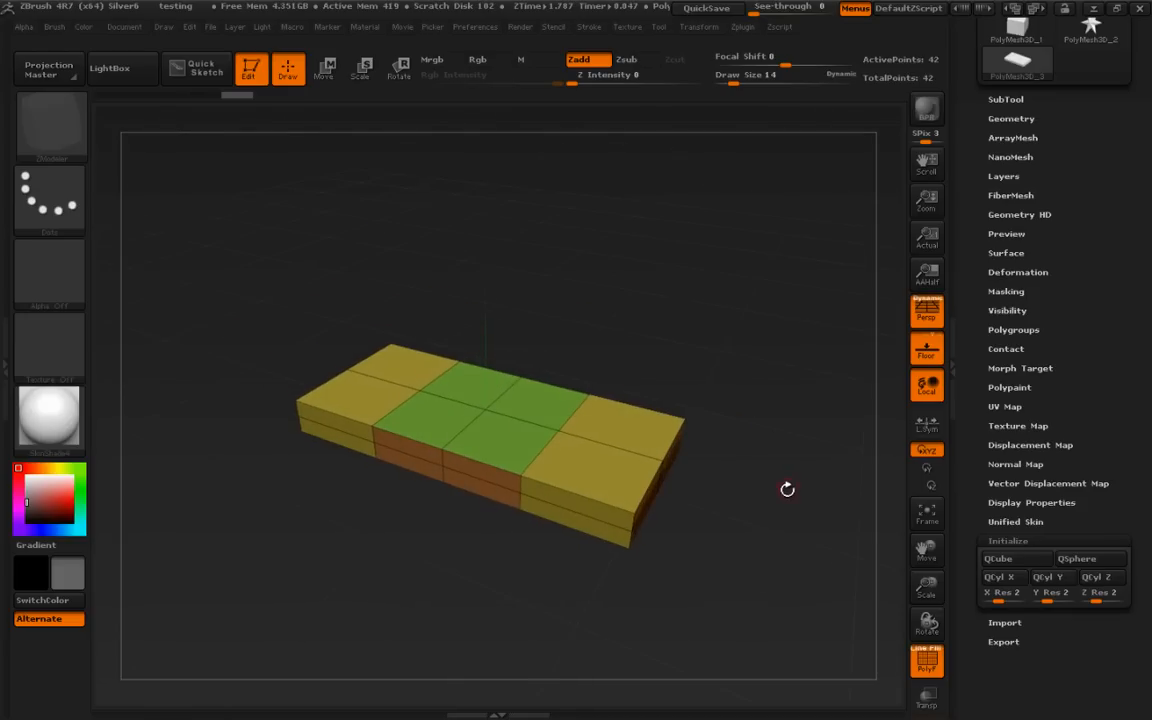
pyautogui.hotkey('ctrl', 'z')
pyautogui.moveTo(578, 428); pyautogui.dragTo(612, 481)
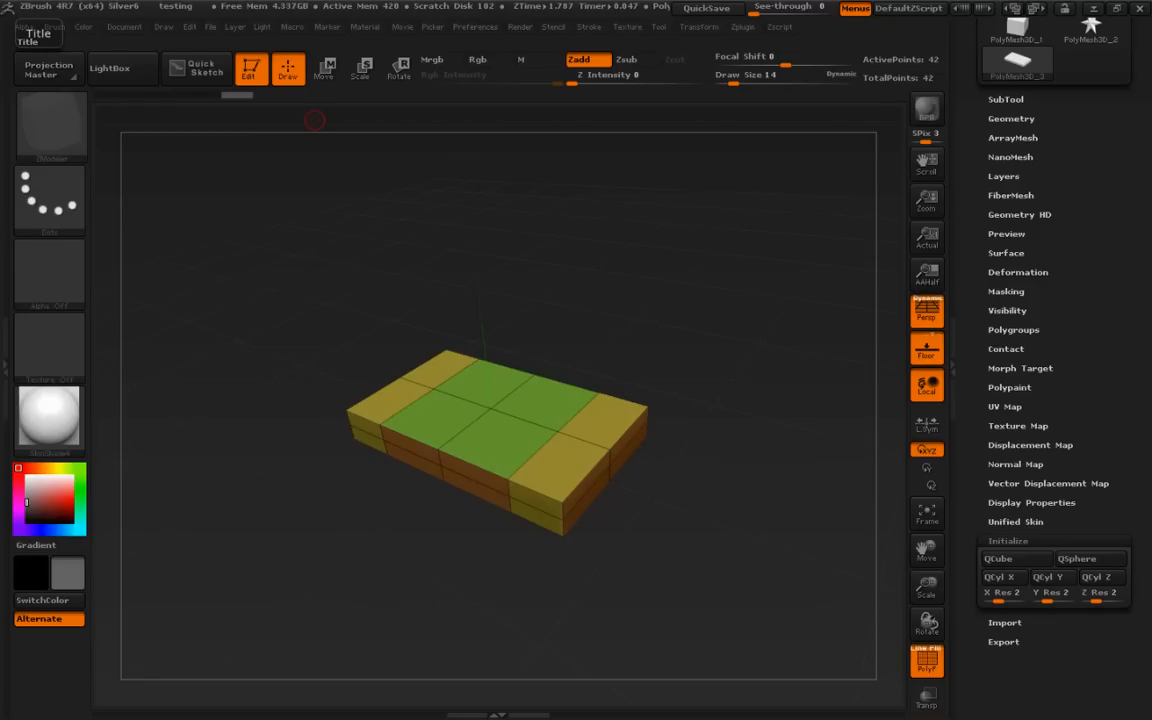
# Switch to the browser to check the bracket drawing, and return to ZBrush to compare it with the slab
pyautogui.hotkey('alt', 'Tab')
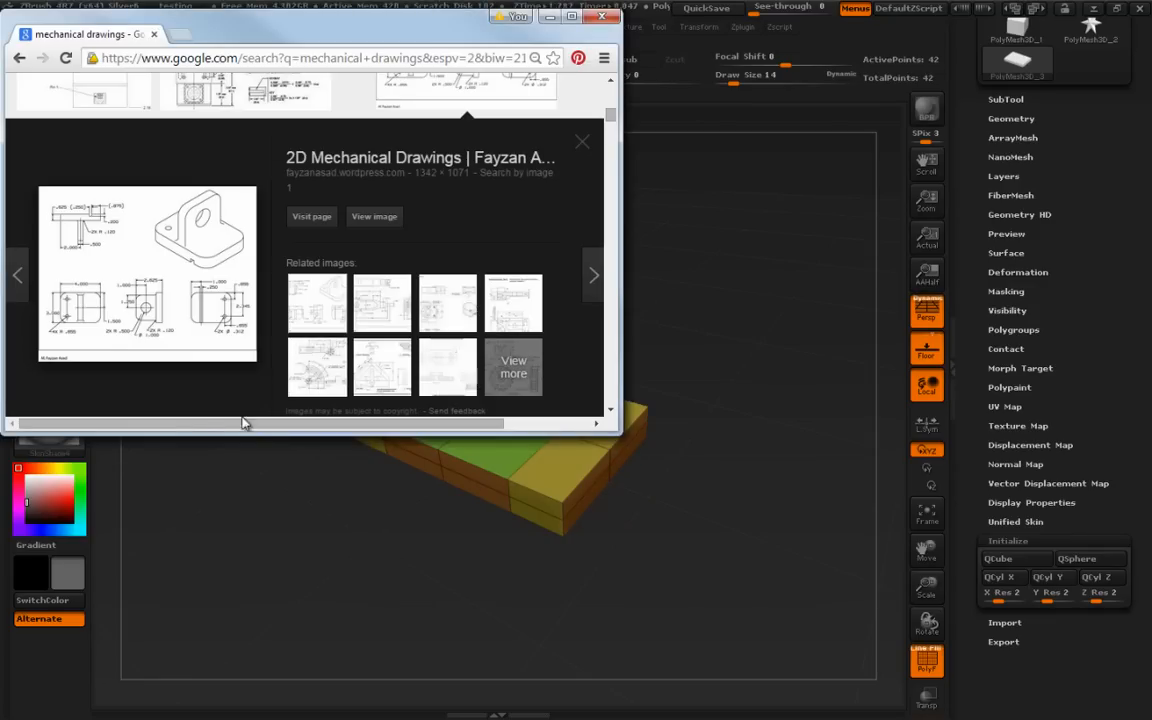
pyautogui.moveTo(456, 28); pyautogui.dragTo(0, 121)
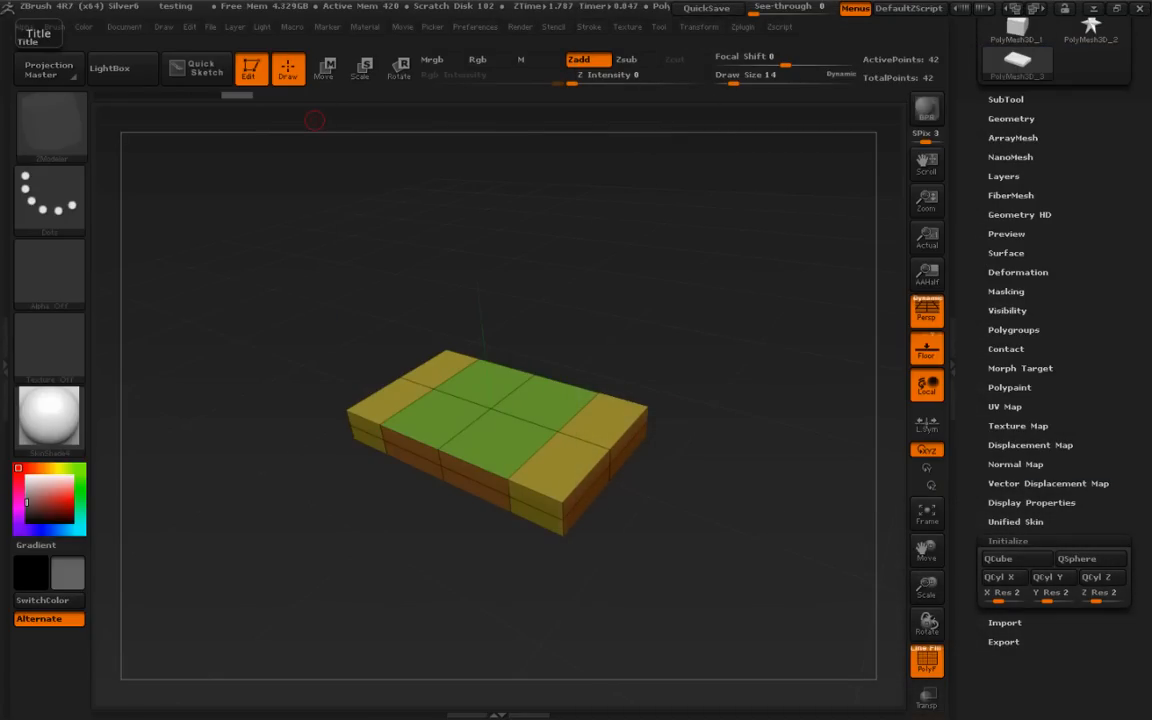
pyautogui.moveTo(736, 561); pyautogui.dragTo(756, 586)
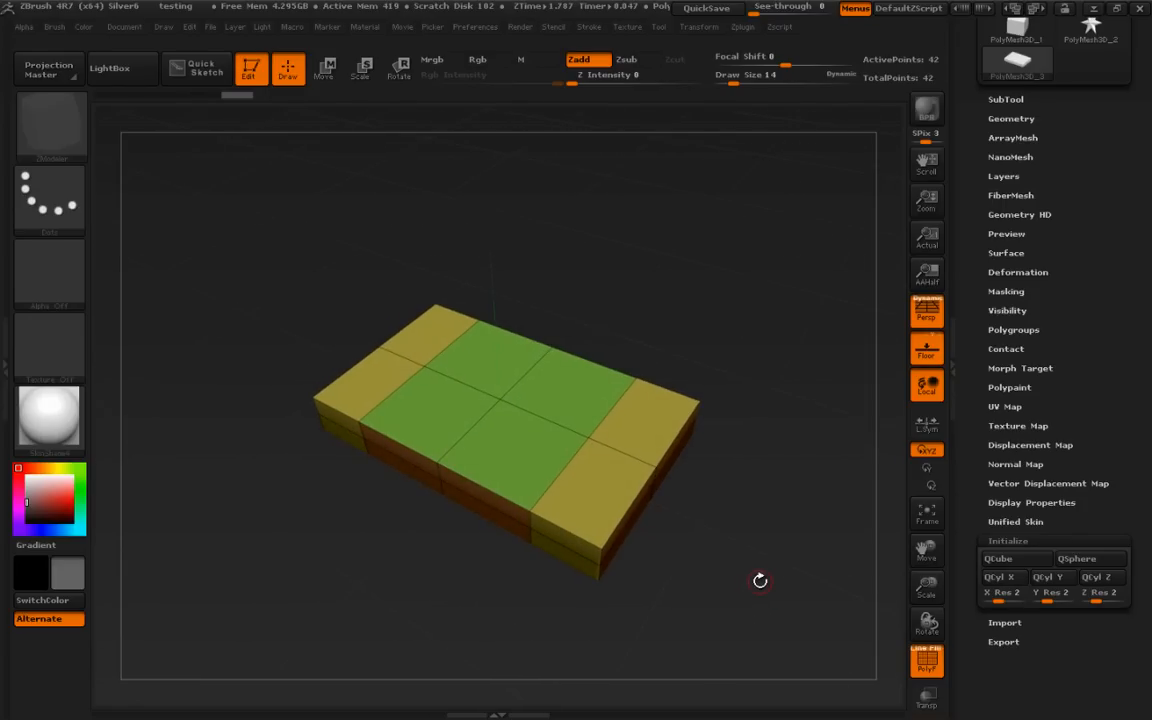
pyautogui.hotkey('ctrl', 'shift')
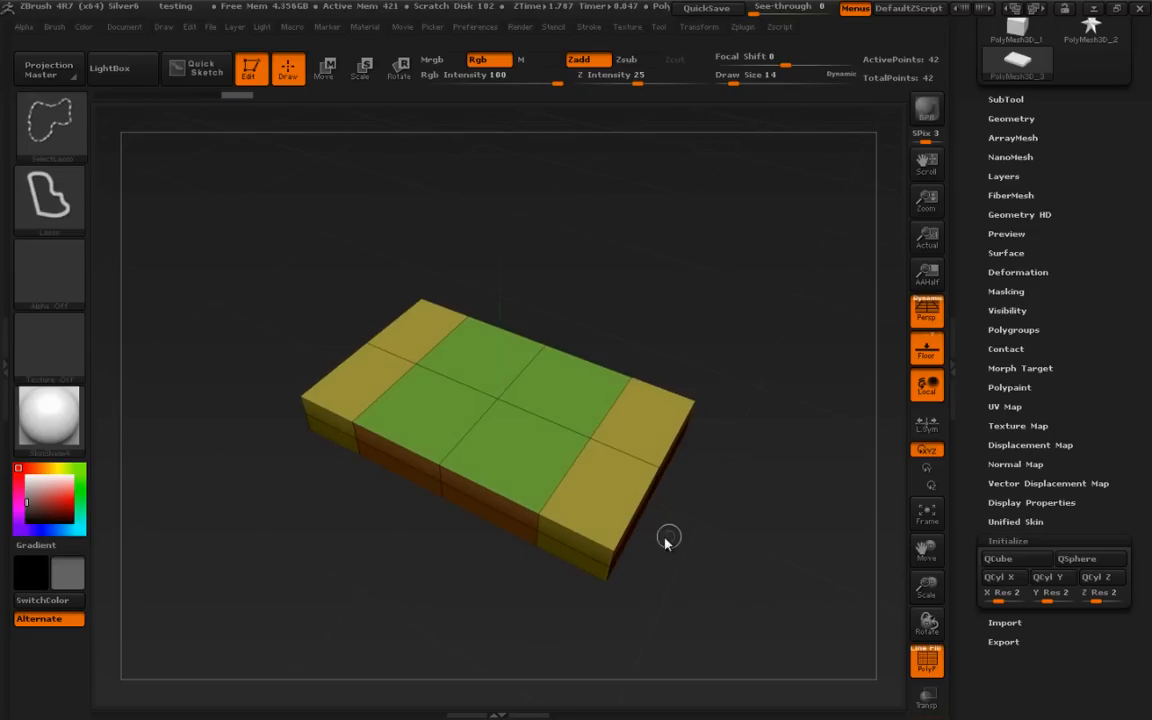
pyautogui.moveTo(502, 235); pyautogui.dragTo(518, 221)
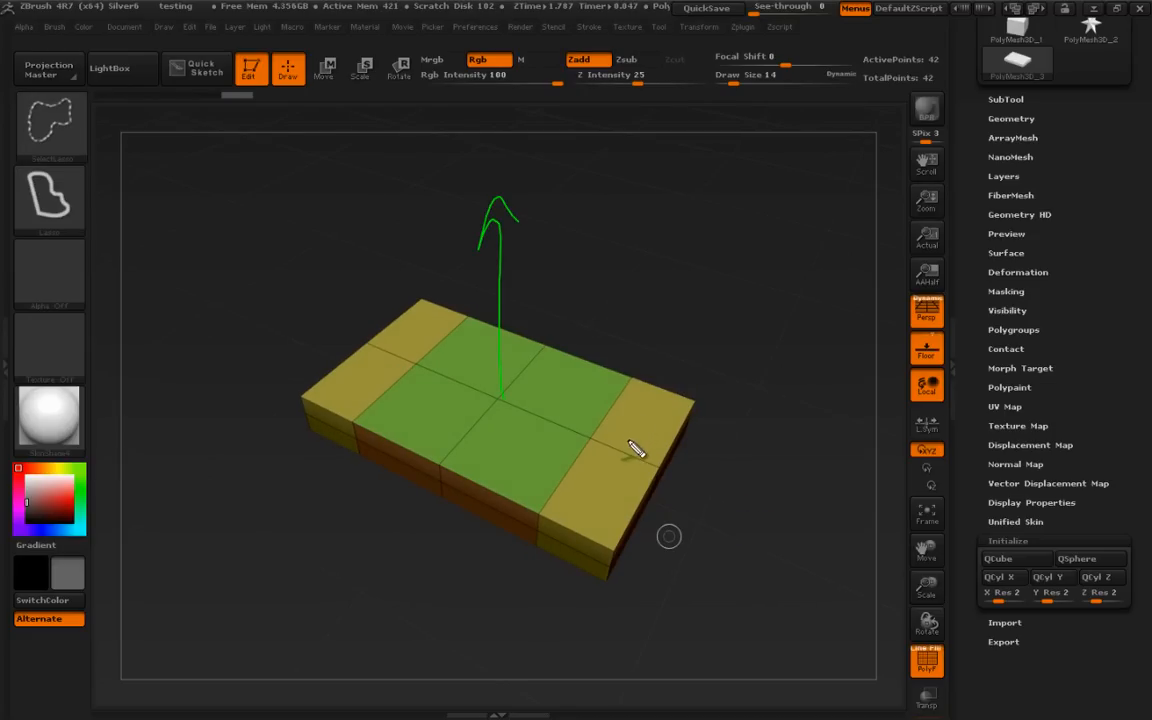
# Set the ZModeler edge action to Bevel targeting EdgeLoop Complete and bevel the slab's central crosswise edge loop into a narrow strip
pyautogui.moveTo(751, 432)
pyautogui.mouseDown()
pyautogui.moveTo(792, 470)
pyautogui.moveTo(792, 501)
pyautogui.moveTo(815, 540)
pyautogui.mouseUp()
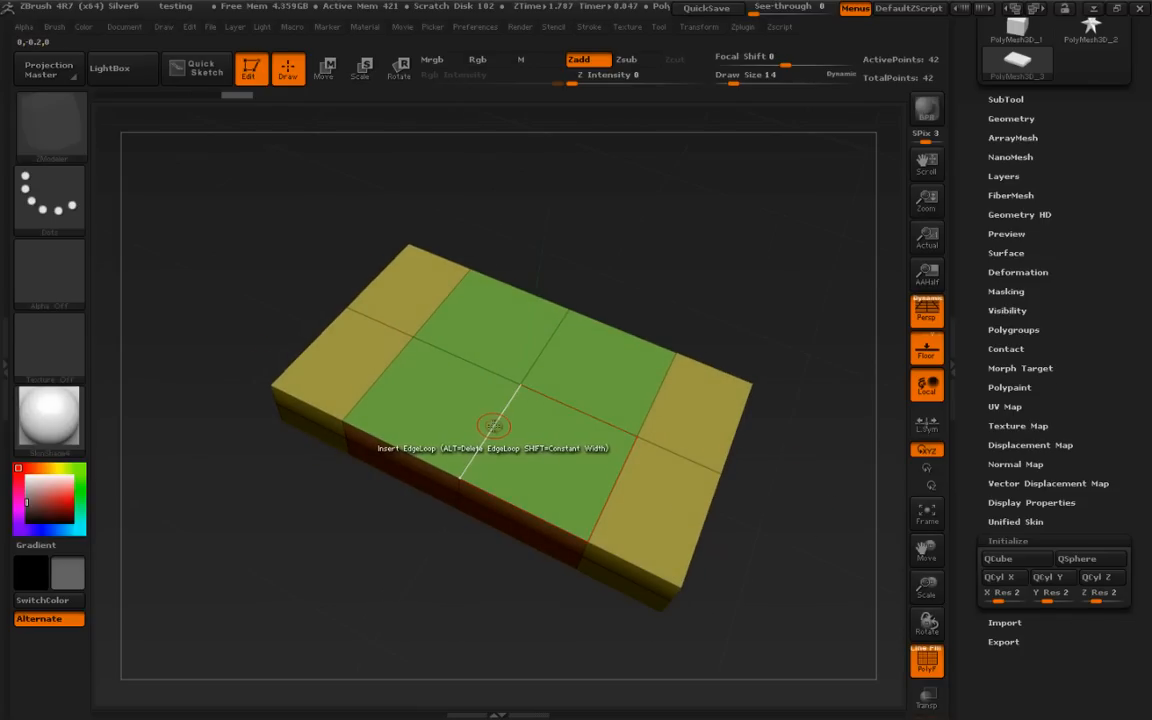
pyautogui.press('space')
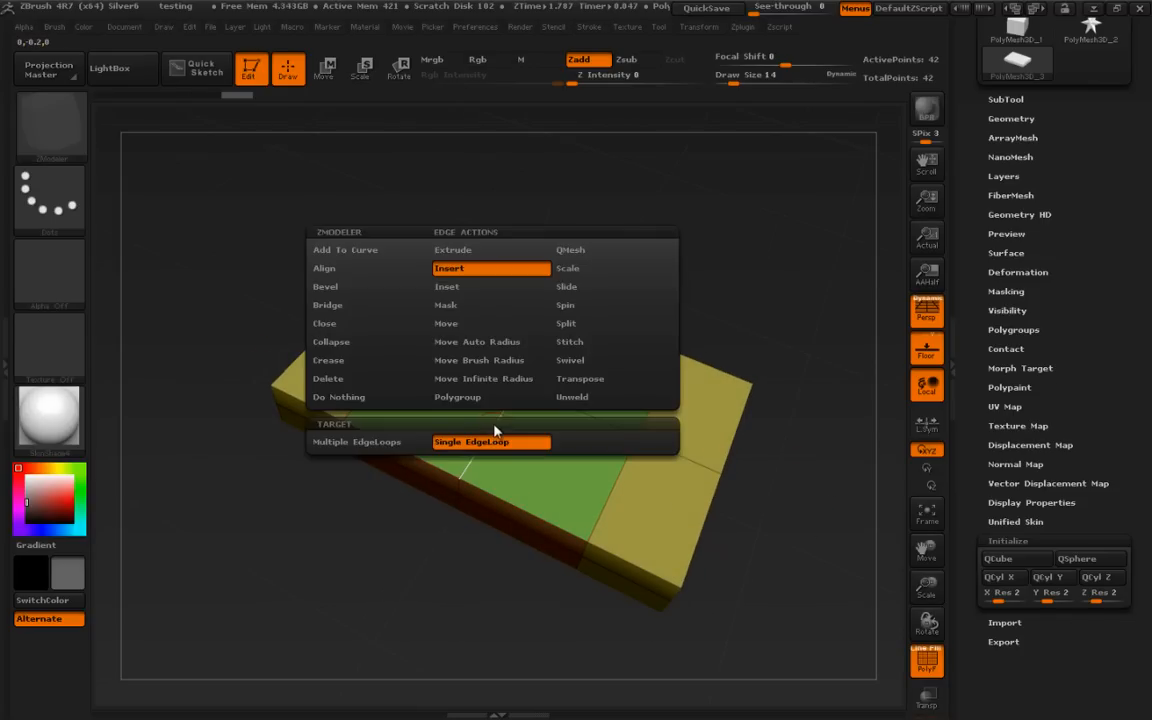
pyautogui.click(372, 288)
pyautogui.click(374, 444)
pyautogui.moveTo(502, 414); pyautogui.dragTo(485, 468)
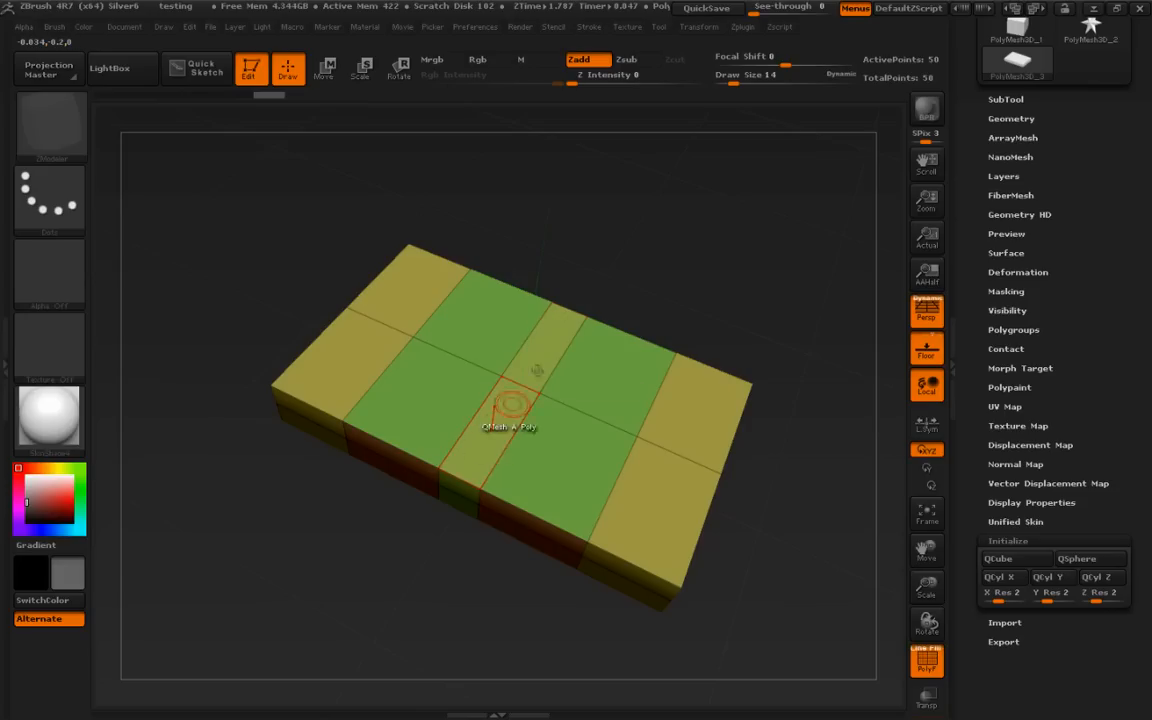
# Mark the narrow central strip's two top polygons as a temporary polygroup and QMesh them upward into a tall upright tab
pyautogui.moveTo(778, 321); pyautogui.dragTo(780, 333)
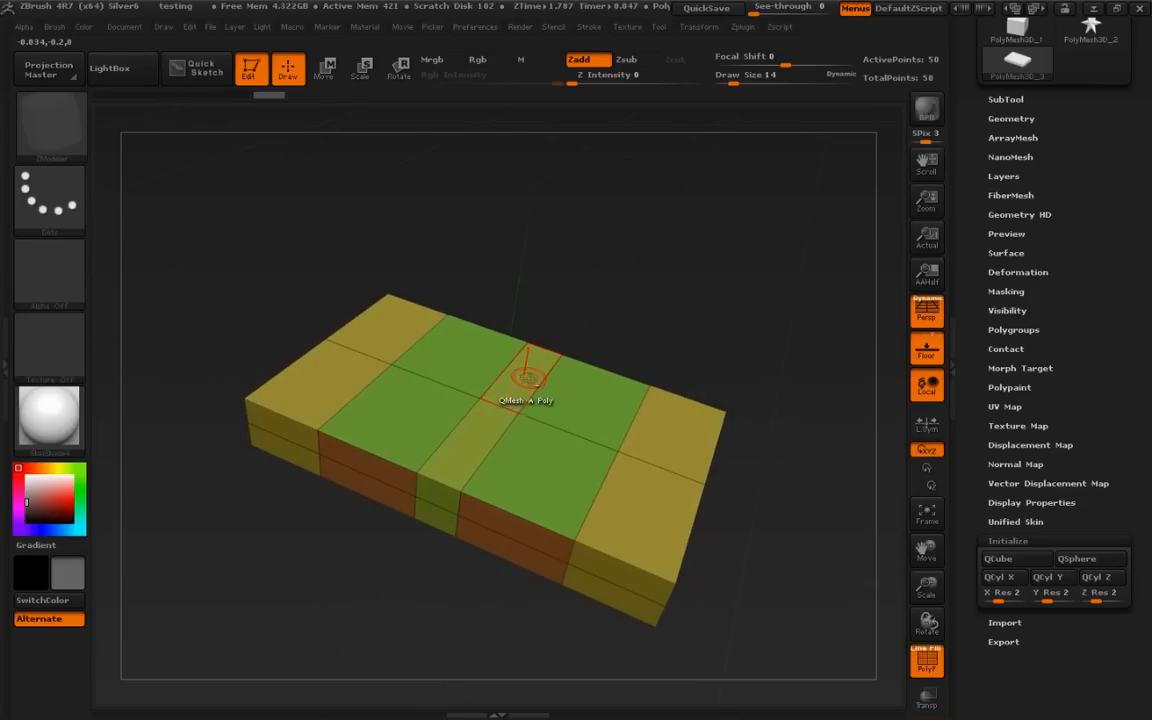
pyautogui.click(465, 445)
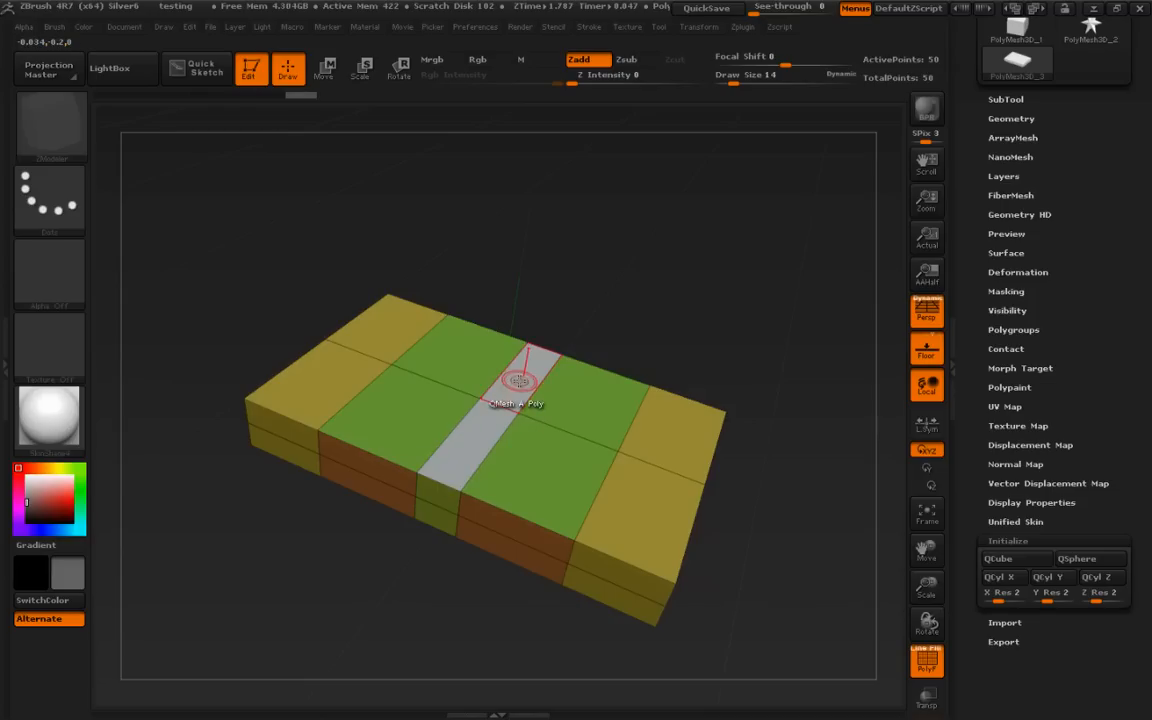
pyautogui.press('space')
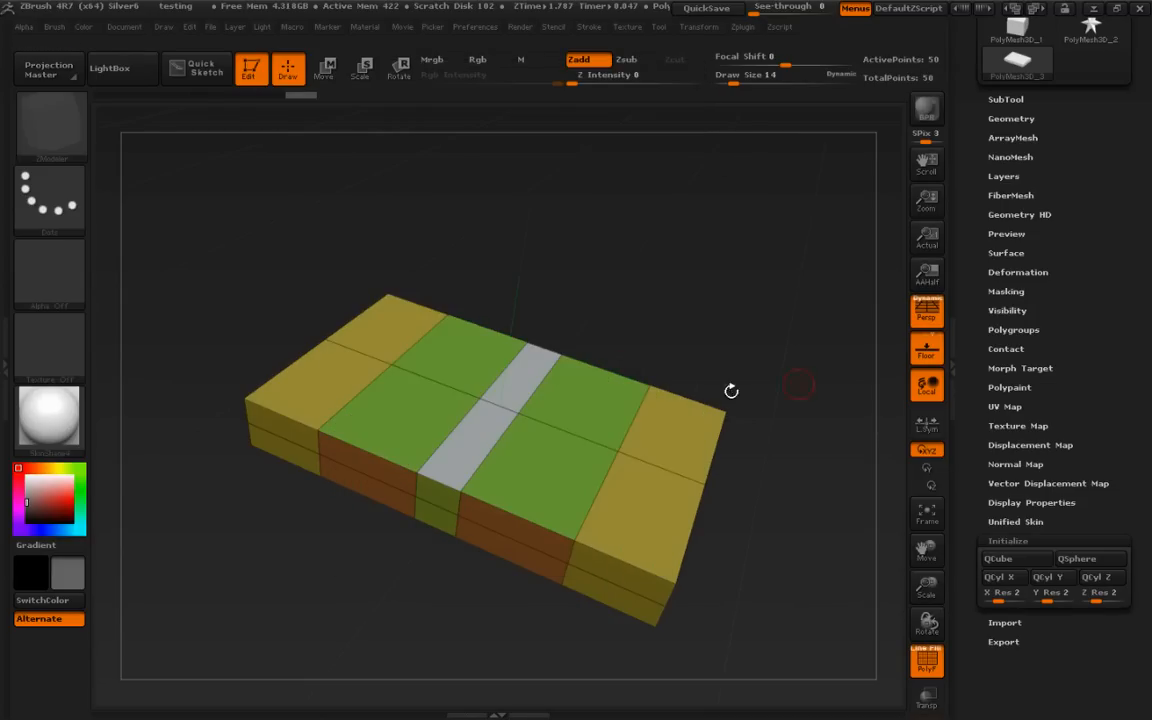
pyautogui.moveTo(527, 375); pyautogui.dragTo(550, 188)
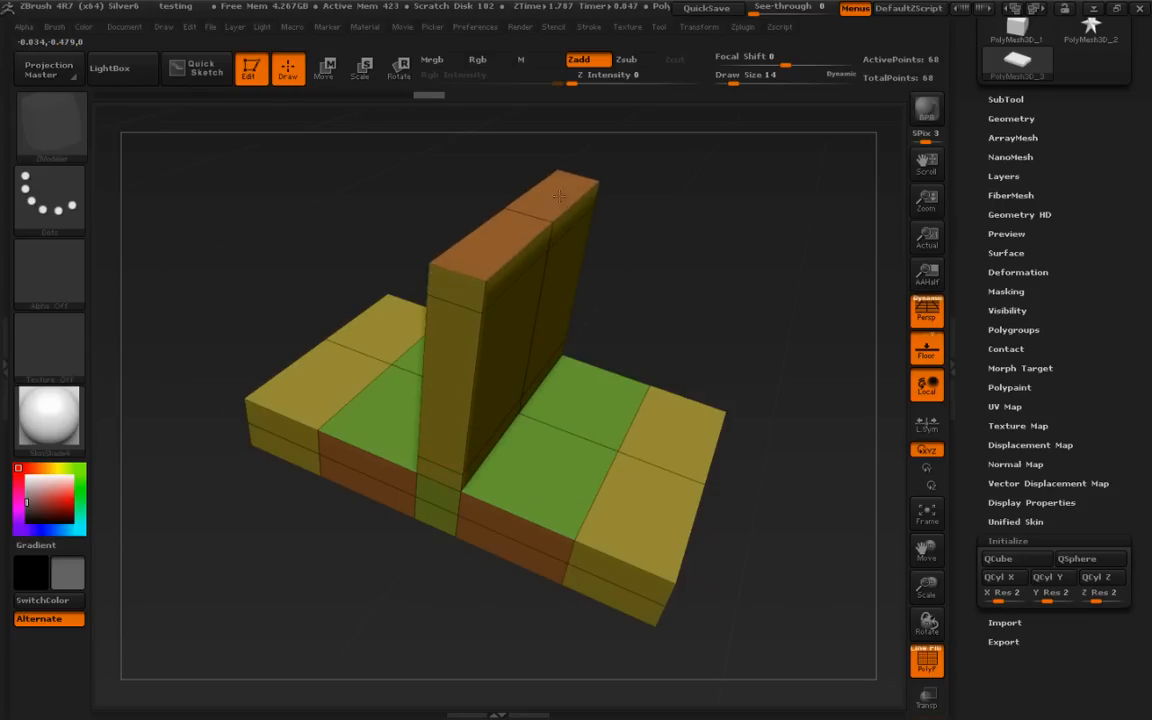
pyautogui.moveTo(716, 308)
pyautogui.mouseDown()
pyautogui.moveTo(740, 257)
pyautogui.moveTo(787, 470)
pyautogui.moveTo(779, 481)
pyautogui.mouseUp()
pyautogui.hotkey('ctrl', 'shift')
pyautogui.hotkey('ctrl', 'shift')
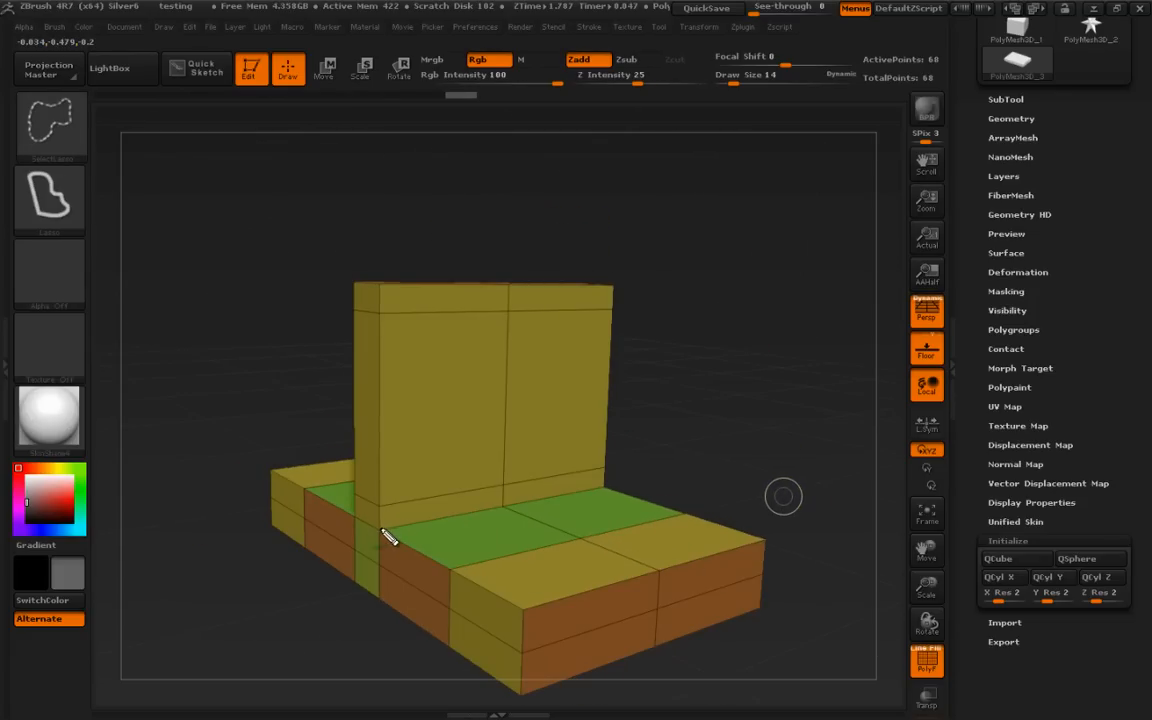
pyautogui.moveTo(396, 520)
pyautogui.keyDown('ctrl'); pyautogui.keyDown('shift'); pyautogui.mouseDown()
pyautogui.moveTo(612, 491)
pyautogui.moveTo(527, 455)
pyautogui.moveTo(401, 516)
pyautogui.moveTo(401, 311)
pyautogui.moveTo(413, 388)
pyautogui.moveTo(397, 315)
pyautogui.moveTo(416, 291)
pyautogui.moveTo(535, 290)
pyautogui.moveTo(606, 305)
pyautogui.mouseUp(); pyautogui.keyUp('shift'); pyautogui.keyUp('ctrl')
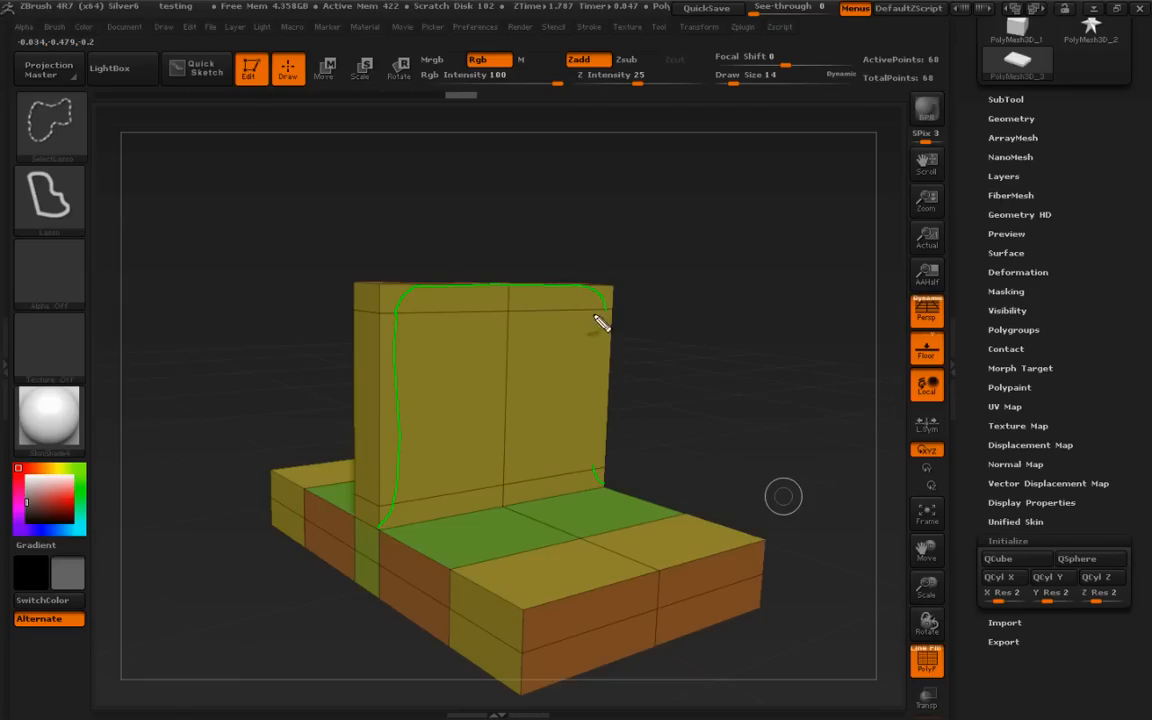
pyautogui.moveTo(615, 360)
pyautogui.keyDown('ctrl'); pyautogui.keyDown('shift'); pyautogui.mouseDown()
pyautogui.moveTo(609, 463)
pyautogui.moveTo(630, 555)
pyautogui.mouseUp(); pyautogui.keyUp('shift'); pyautogui.keyUp('ctrl')
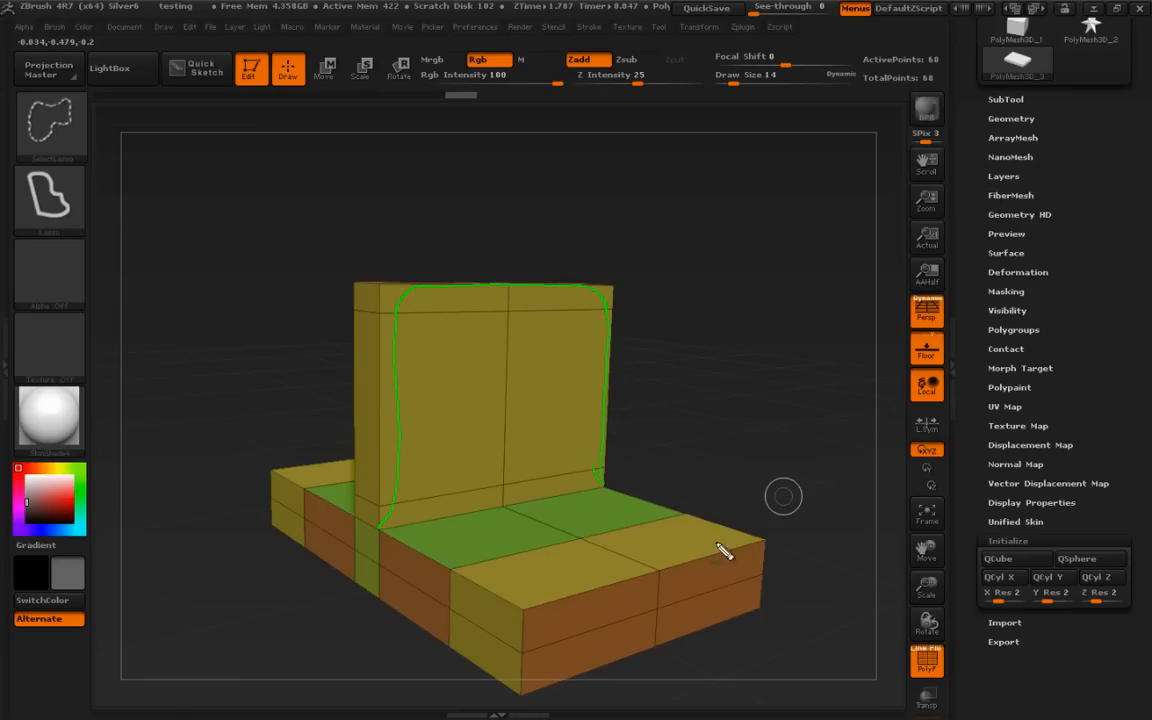
# Set the ZModeler edge action to Insert with Single EdgeLoop and add a horizontal edge loop midway up the upright tab
pyautogui.moveTo(795, 496)
pyautogui.mouseDown()
pyautogui.moveTo(814, 484)
pyautogui.moveTo(807, 452)
pyautogui.mouseUp()
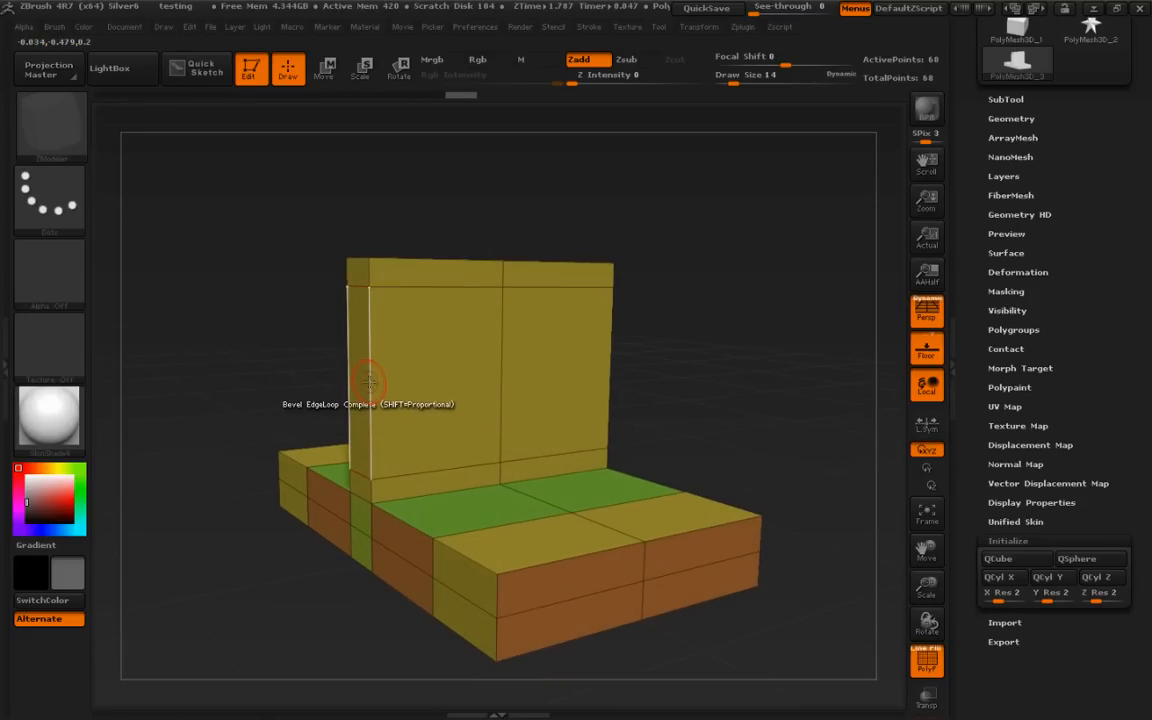
pyautogui.press('space')
pyautogui.click(354, 270)
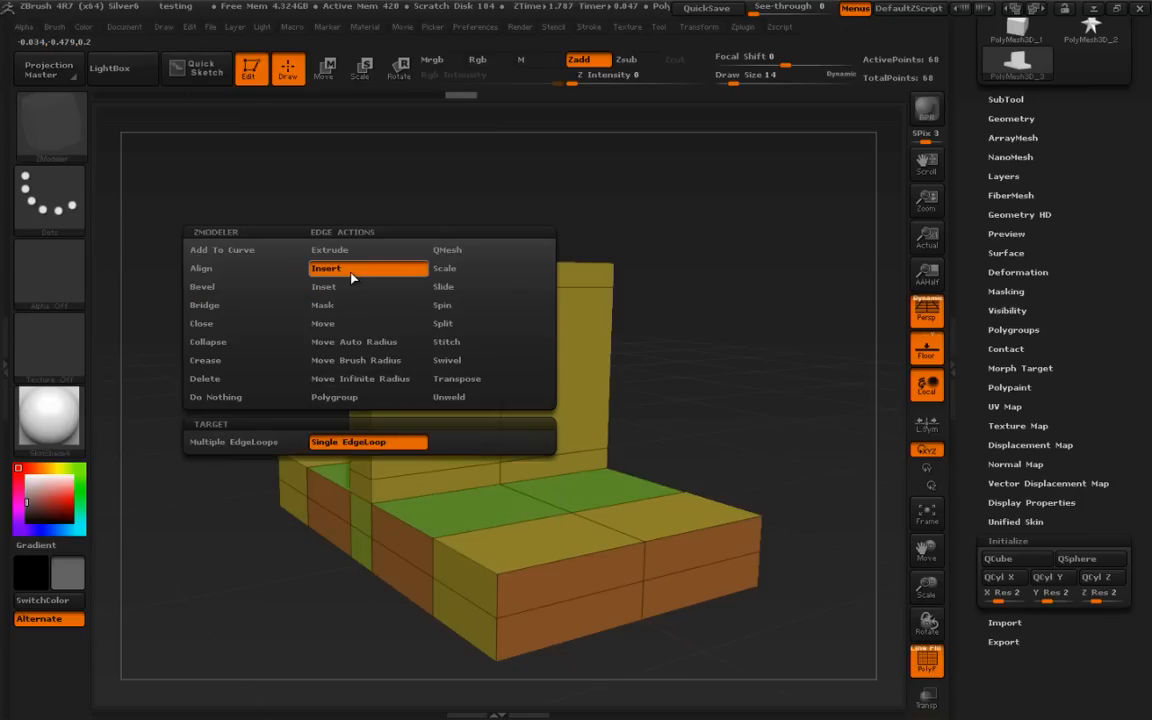
pyautogui.moveTo(371, 386); pyautogui.dragTo(369, 384)
# Bring up the browser to check the bracket drawing, and return to the ZBrush model
pyautogui.moveTo(822, 400)
pyautogui.mouseDown()
pyautogui.moveTo(762, 373)
pyautogui.moveTo(822, 420)
pyautogui.moveTo(813, 411)
pyautogui.mouseUp()
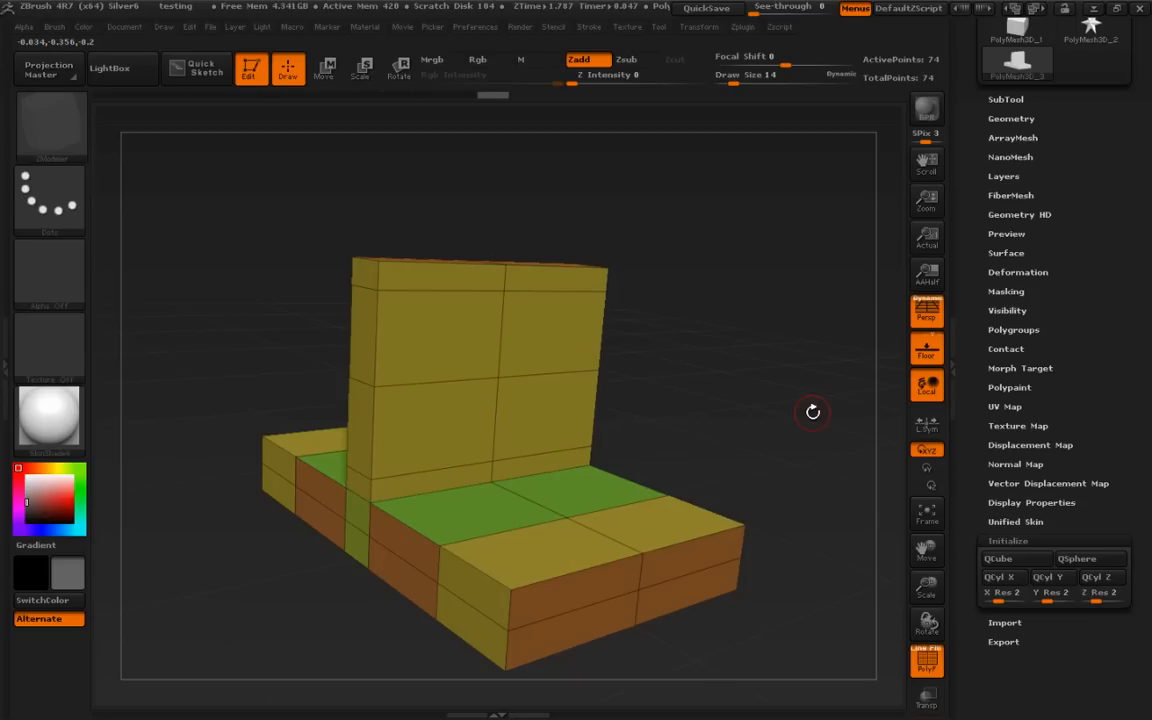
pyautogui.moveTo(0, 183); pyautogui.dragTo(323, 199)
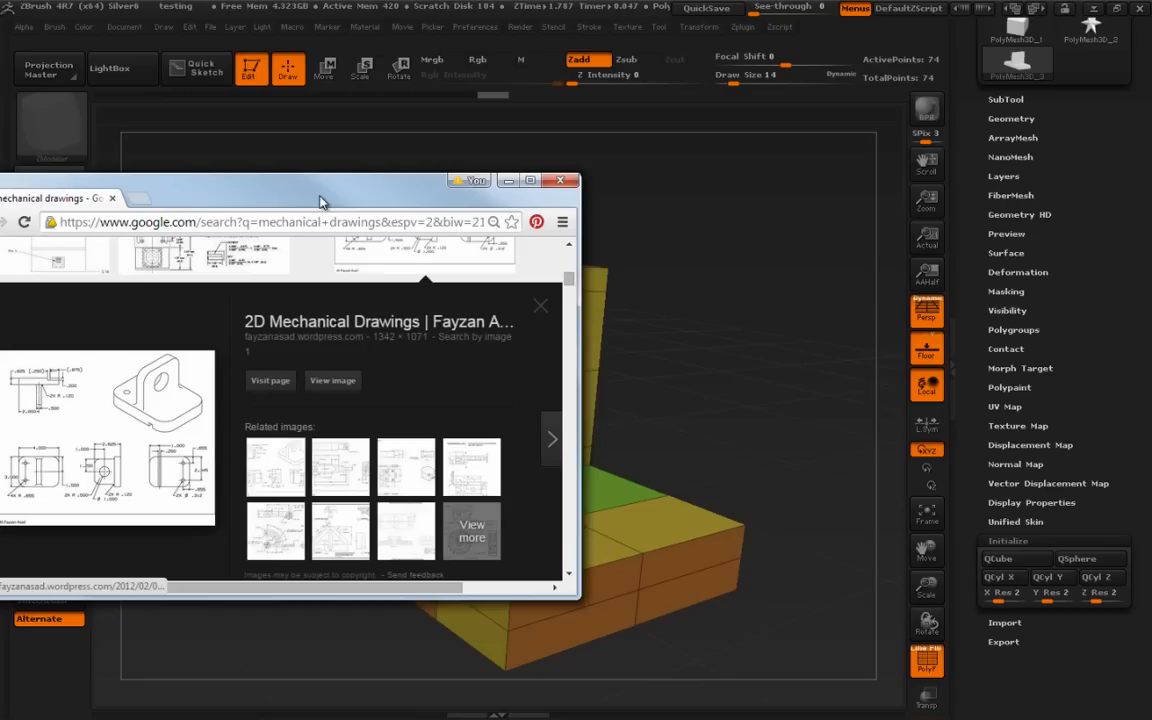
pyautogui.moveTo(318, 201); pyautogui.dragTo(0, 198)
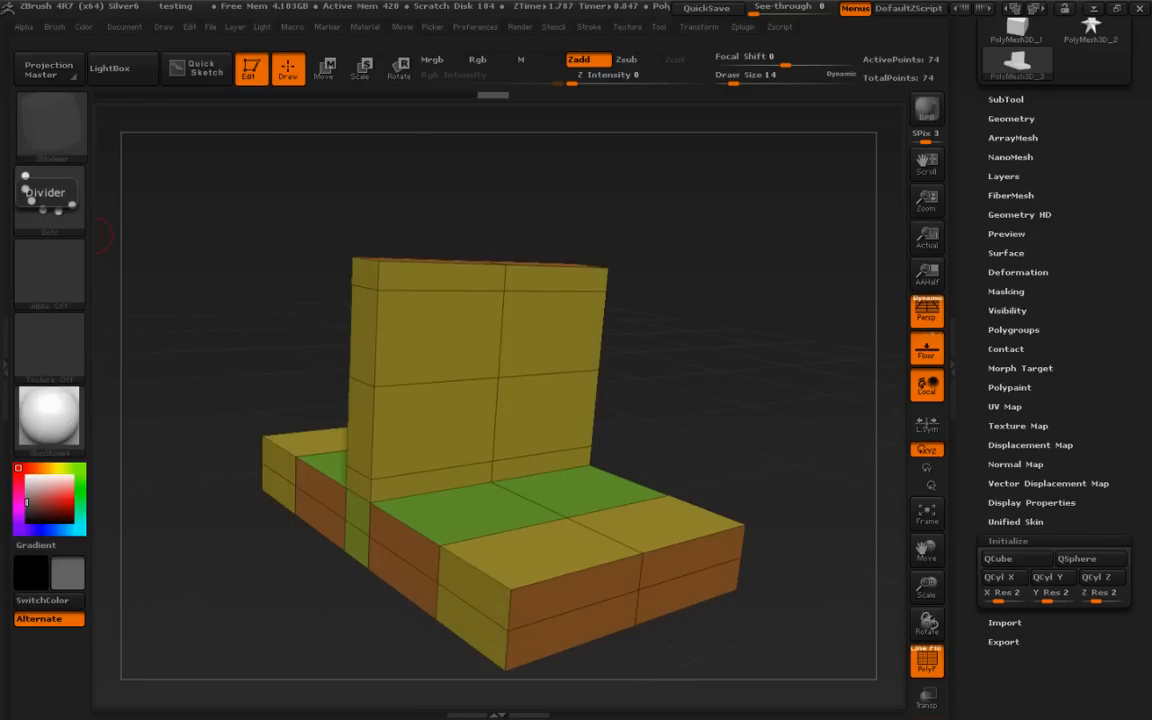
# Set the ZModeler point action to Split and split the tab's center point into a round ring of polygons
pyautogui.moveTo(825, 440); pyautogui.dragTo(858, 455)
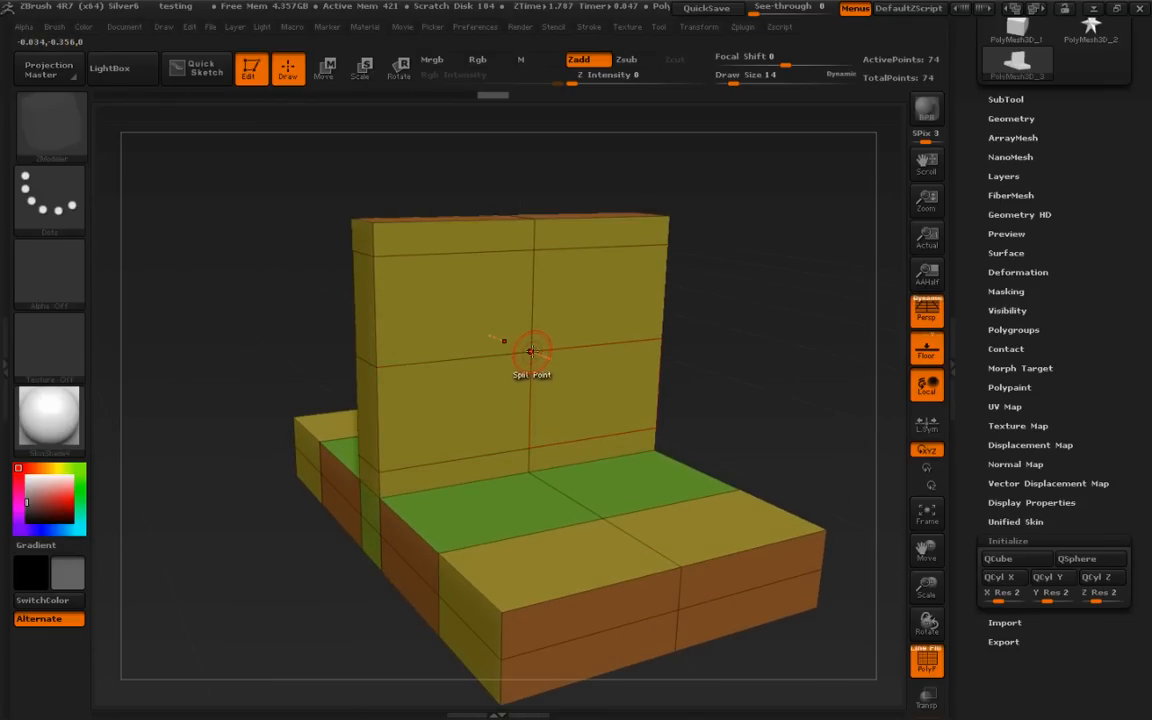
pyautogui.press('space')
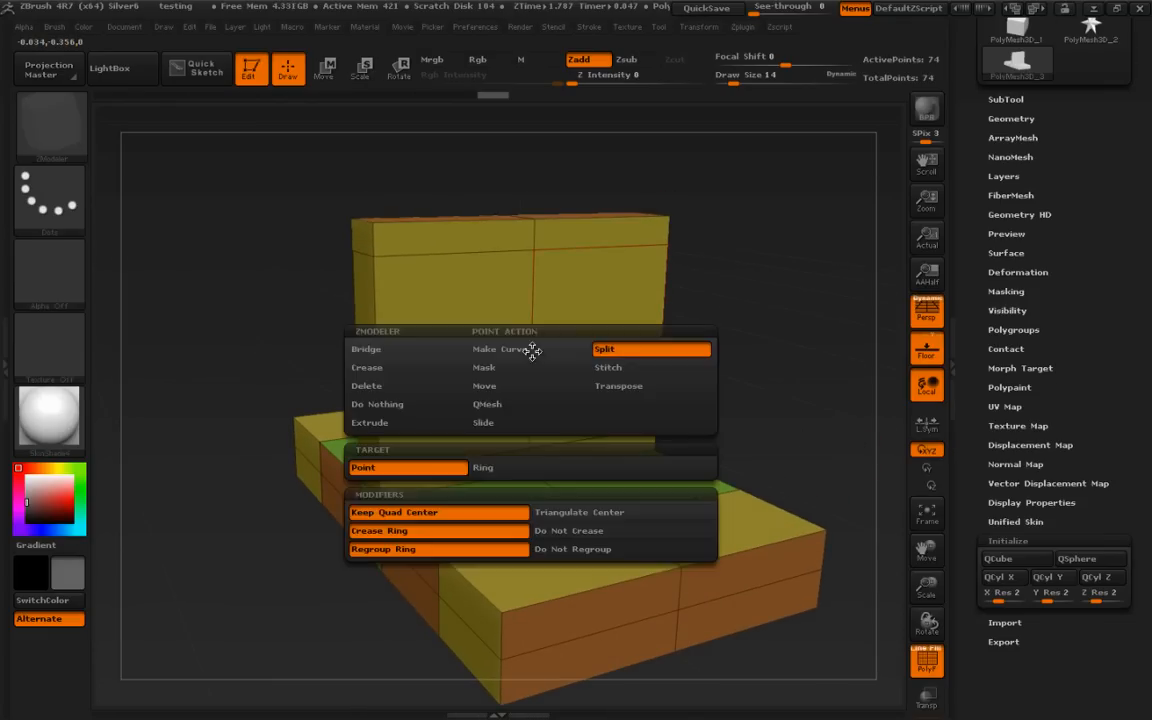
pyautogui.click(617, 352)
pyautogui.click(535, 356)
pyautogui.moveTo(658, 370); pyautogui.dragTo(880, 380)
# Set the QMesh target to Polygroup All and push the round polygroup inward to cut a hole through the tab
pyautogui.moveTo(785, 399); pyautogui.dragTo(698, 376)
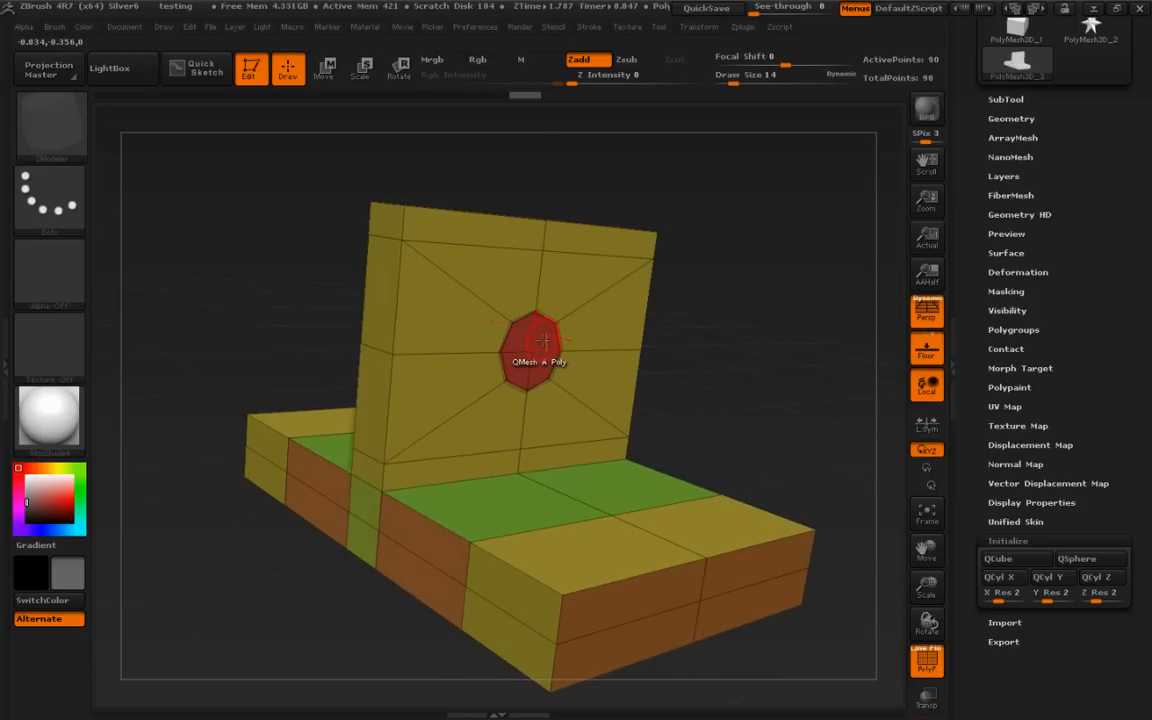
pyautogui.press('space')
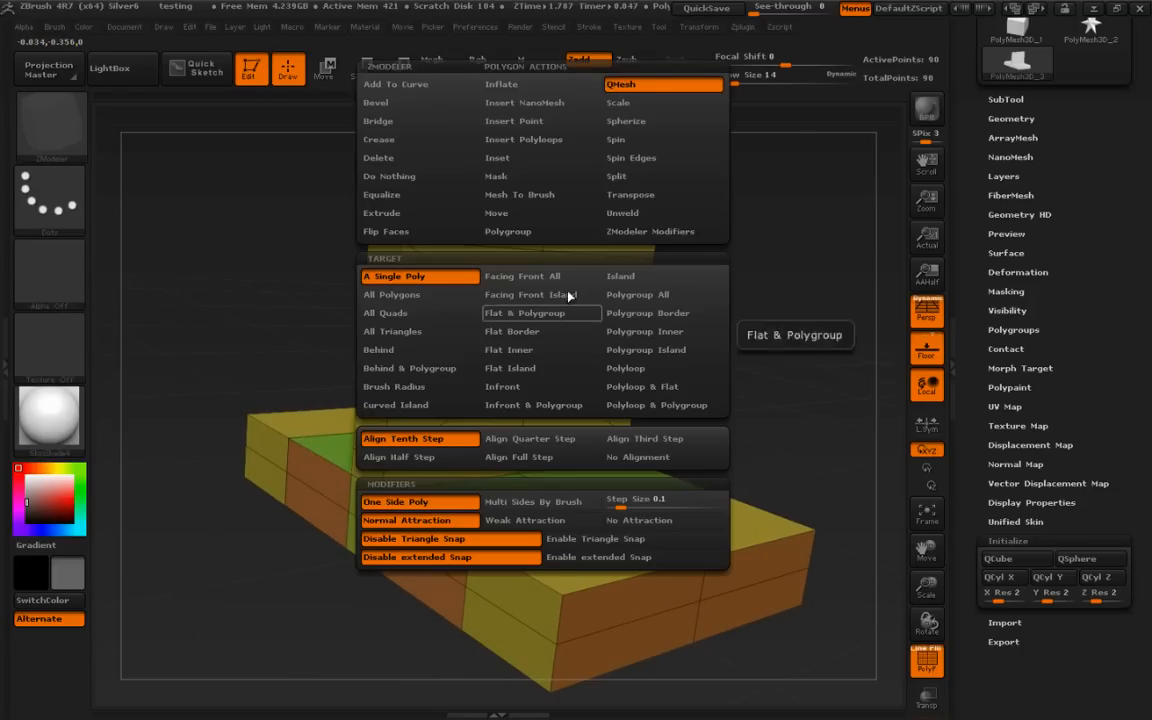
pyautogui.click(639, 299)
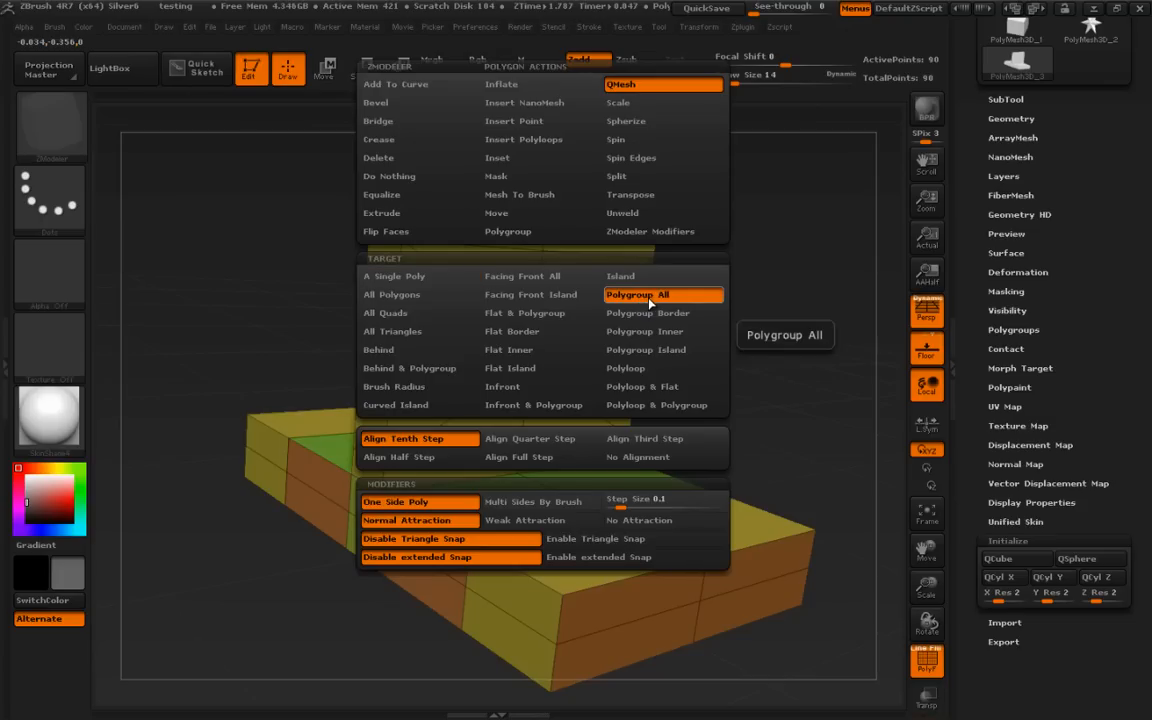
pyautogui.moveTo(543, 341); pyautogui.dragTo(485, 358)
pyautogui.moveTo(797, 376)
pyautogui.mouseDown()
pyautogui.moveTo(741, 381)
pyautogui.moveTo(790, 392)
pyautogui.mouseUp()
pyautogui.hotkey('ctrl', 'shift')
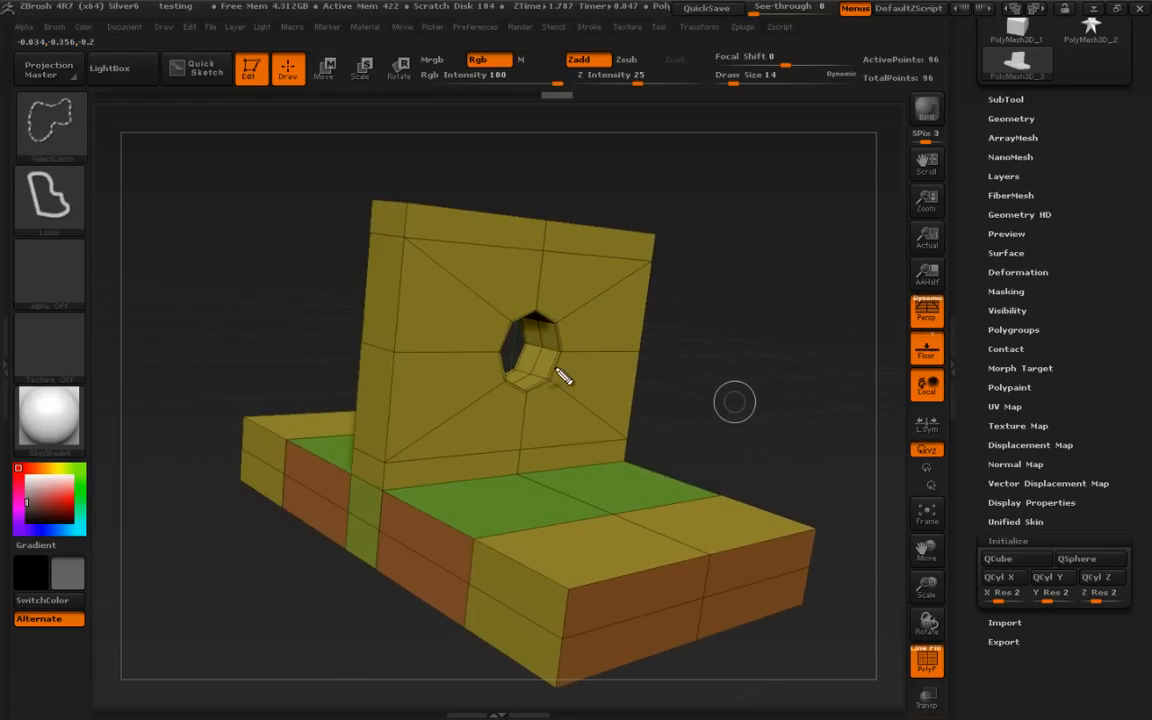
pyautogui.moveTo(502, 346); pyautogui.dragTo(345, 294)
pyautogui.press('Escape')
# Enable Dynamic Subdiv in the Geometry settings with SmoothSubdiv at 2, and hide the polyframe to inspect the smoothed bracket
pyautogui.moveTo(806, 419); pyautogui.dragTo(824, 529)
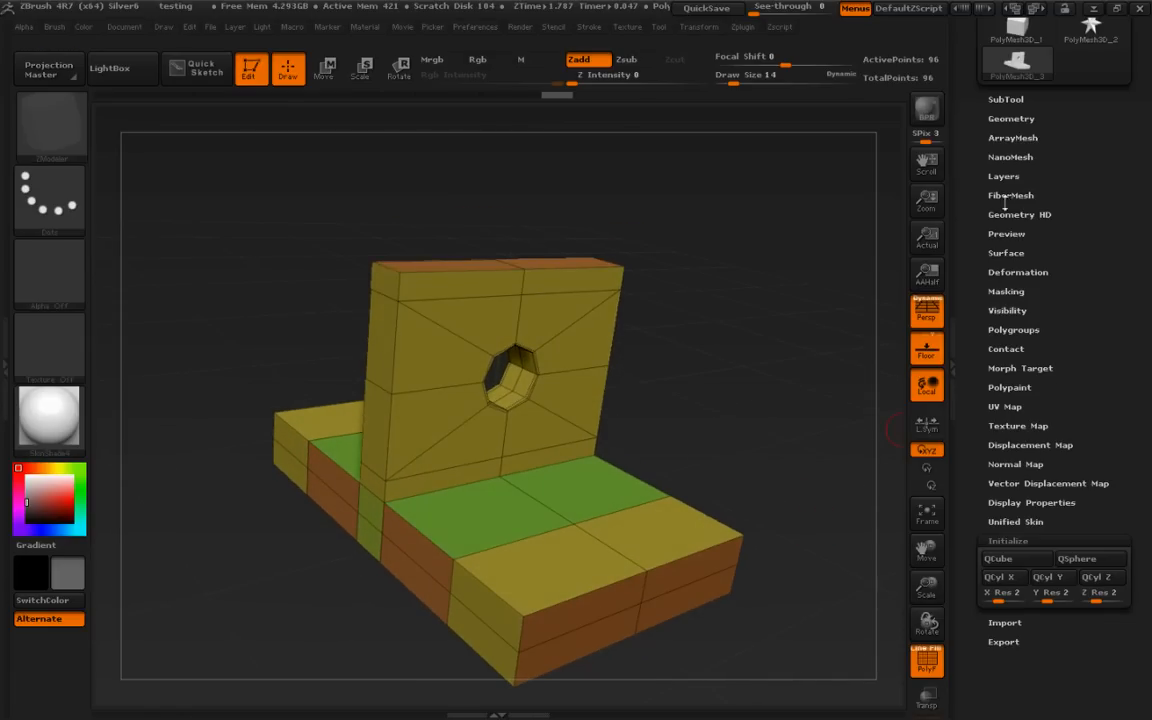
pyautogui.click(1010, 118)
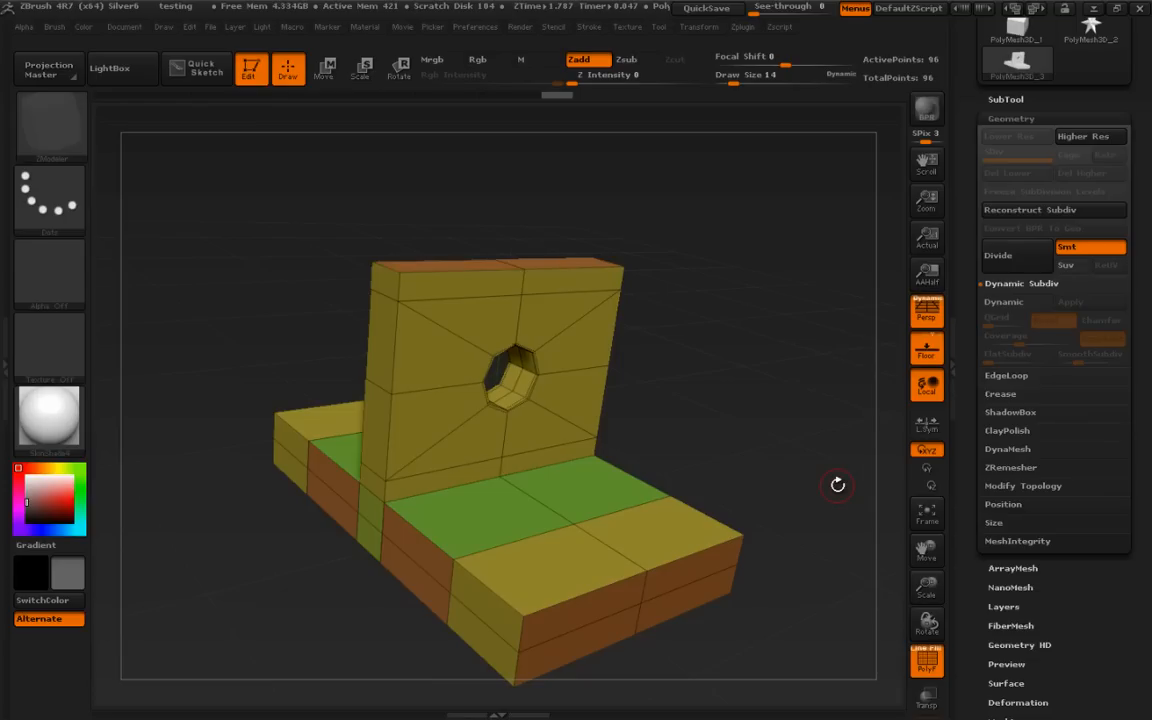
pyautogui.click(1020, 304)
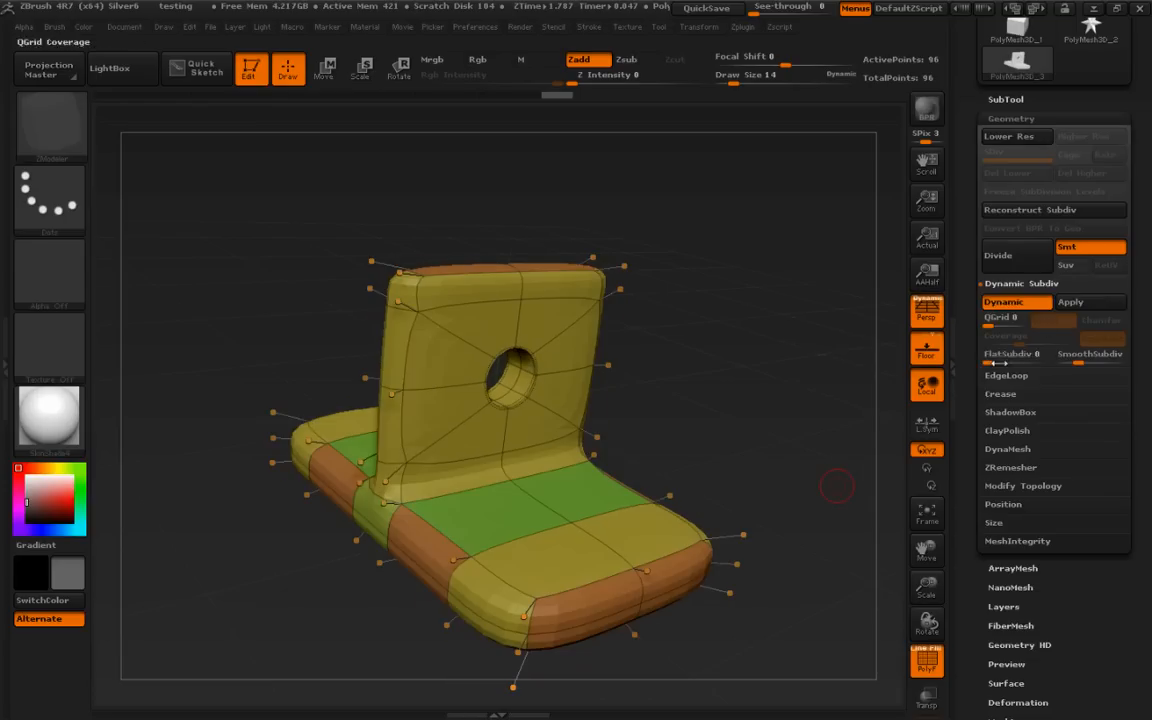
pyautogui.moveTo(807, 466); pyautogui.dragTo(735, 420)
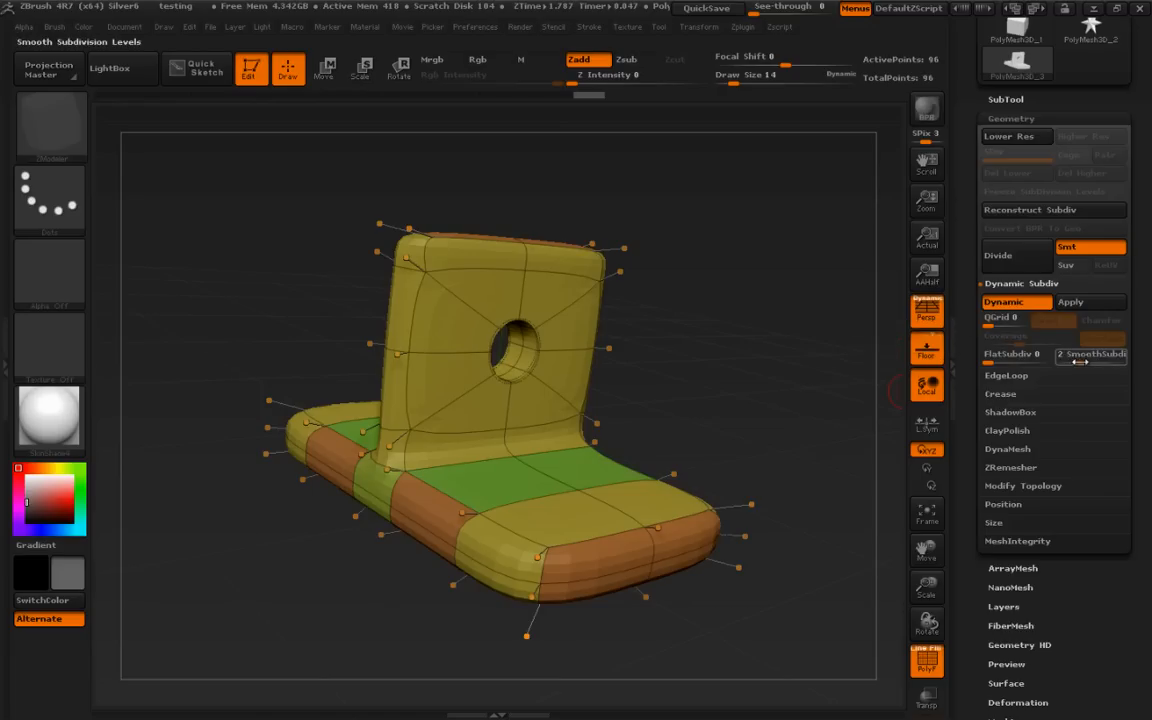
pyautogui.moveTo(848, 424); pyautogui.dragTo(827, 470)
pyautogui.hotkey('shift', 'f')
pyautogui.keyDown('alt'); pyautogui.moveTo(848, 646); pyautogui.dragTo(834, 610); pyautogui.keyUp('alt')
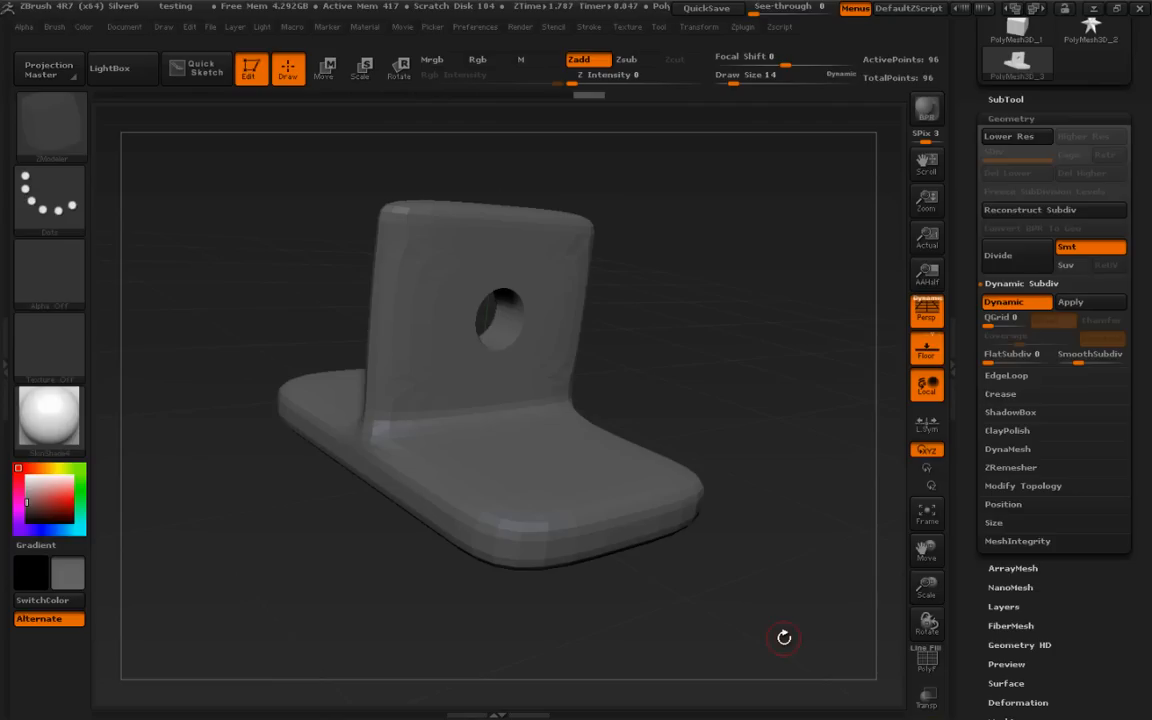
# Set the Dynamic Subdiv QGrid to 1 and inspect the bracket's beveled edges and hole up close
pyautogui.click(1003, 320)
pyautogui.moveTo(838, 461); pyautogui.dragTo(809, 462)
pyautogui.moveTo(840, 526); pyautogui.dragTo(830, 463)
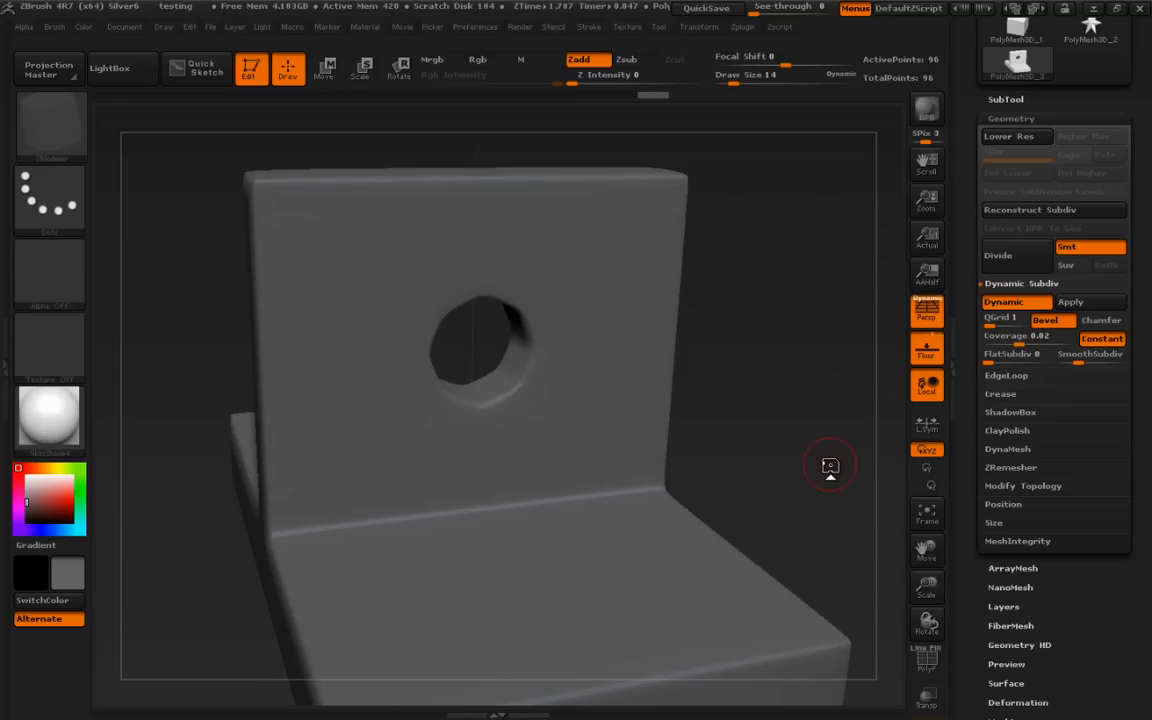
pyautogui.moveTo(823, 486); pyautogui.dragTo(813, 386)
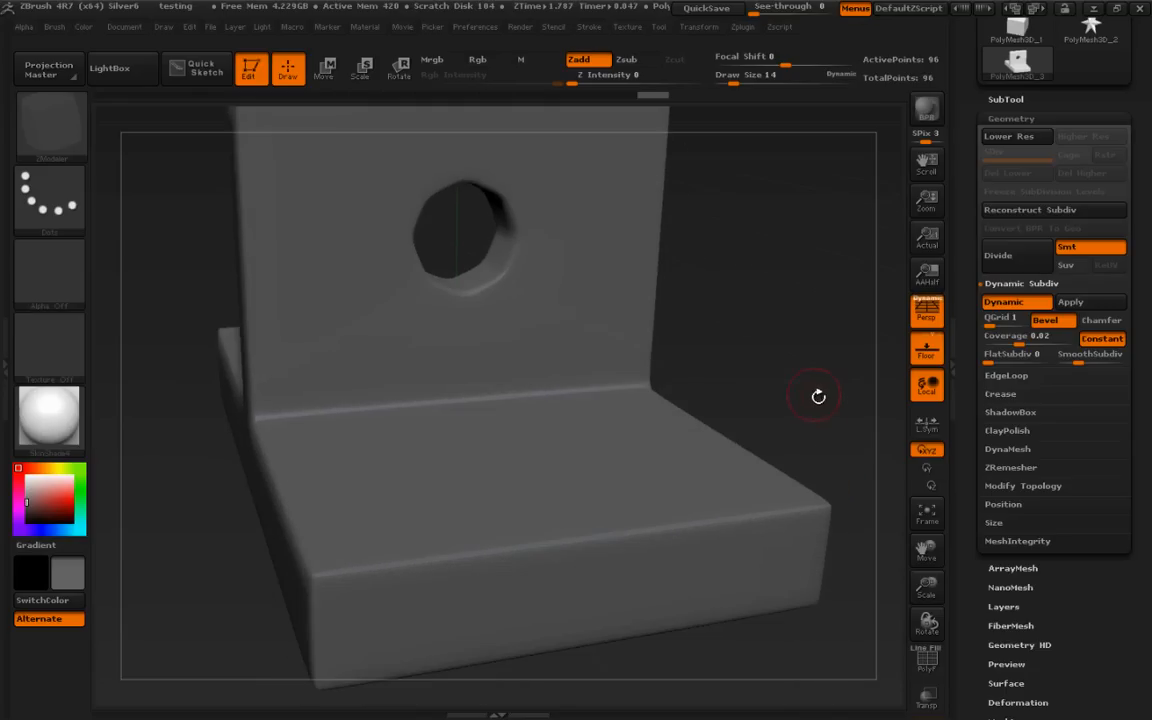
pyautogui.hotkey('ctrl', 'shift')
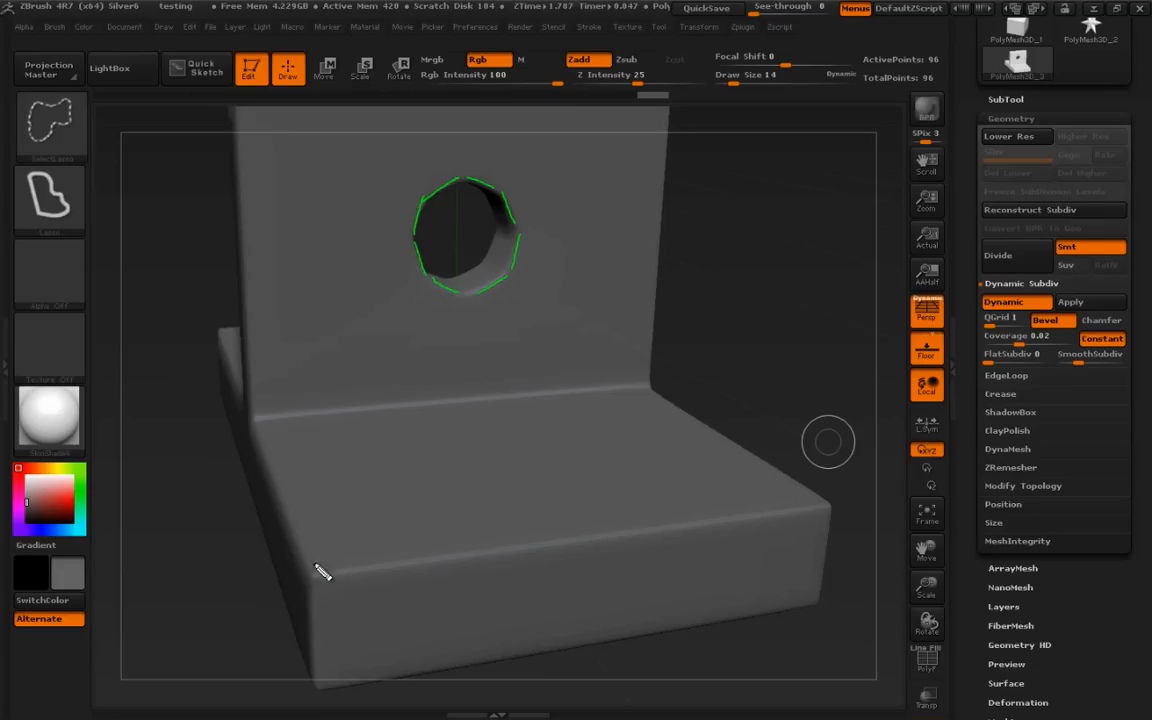
pyautogui.moveTo(318, 578); pyautogui.dragTo(382, 563)
pyautogui.press('Escape')
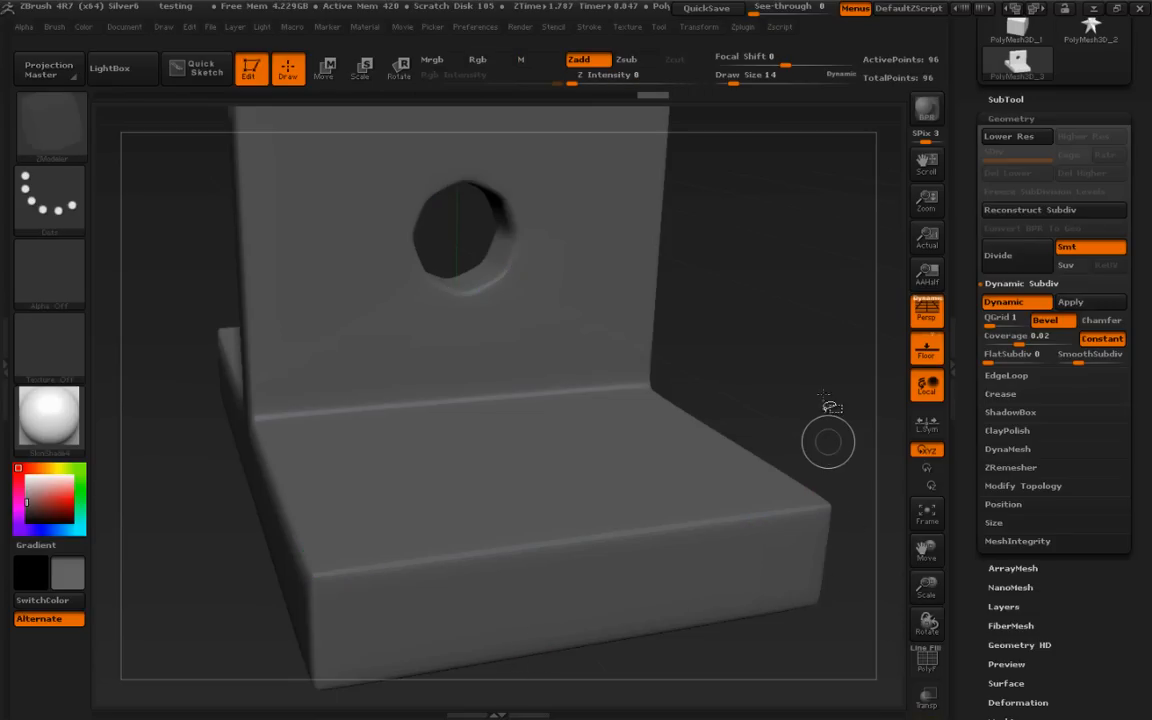
# Set the Dynamic Subdiv QGrid back to 0
pyautogui.click(987, 321)
pyautogui.moveTo(888, 374)
pyautogui.mouseDown()
pyautogui.moveTo(823, 404)
pyautogui.moveTo(813, 443)
pyautogui.mouseUp()
pyautogui.moveTo(478, 193)
pyautogui.mouseDown()
pyautogui.moveTo(527, 226)
pyautogui.moveTo(432, 184)
pyautogui.mouseUp()
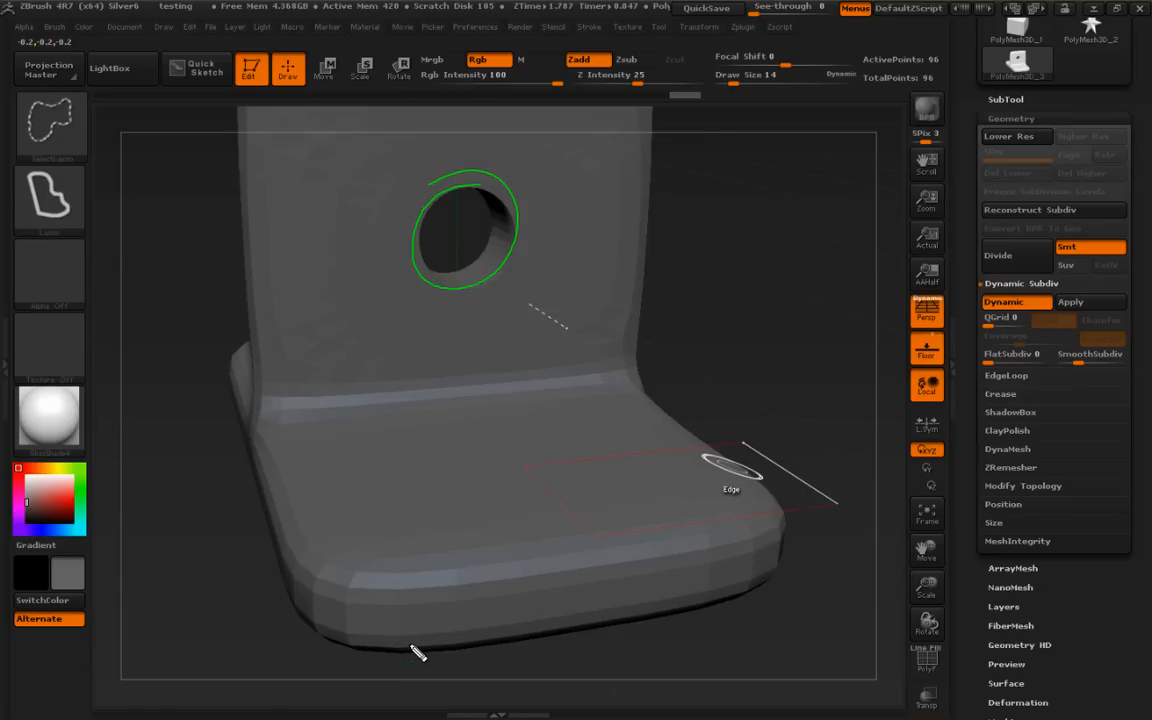
pyautogui.moveTo(285, 471)
pyautogui.keyDown('ctrl'); pyautogui.keyDown('shift'); pyautogui.mouseDown()
pyautogui.moveTo(527, 586)
pyautogui.moveTo(565, 365)
pyautogui.mouseUp(); pyautogui.keyUp('shift'); pyautogui.keyUp('ctrl')
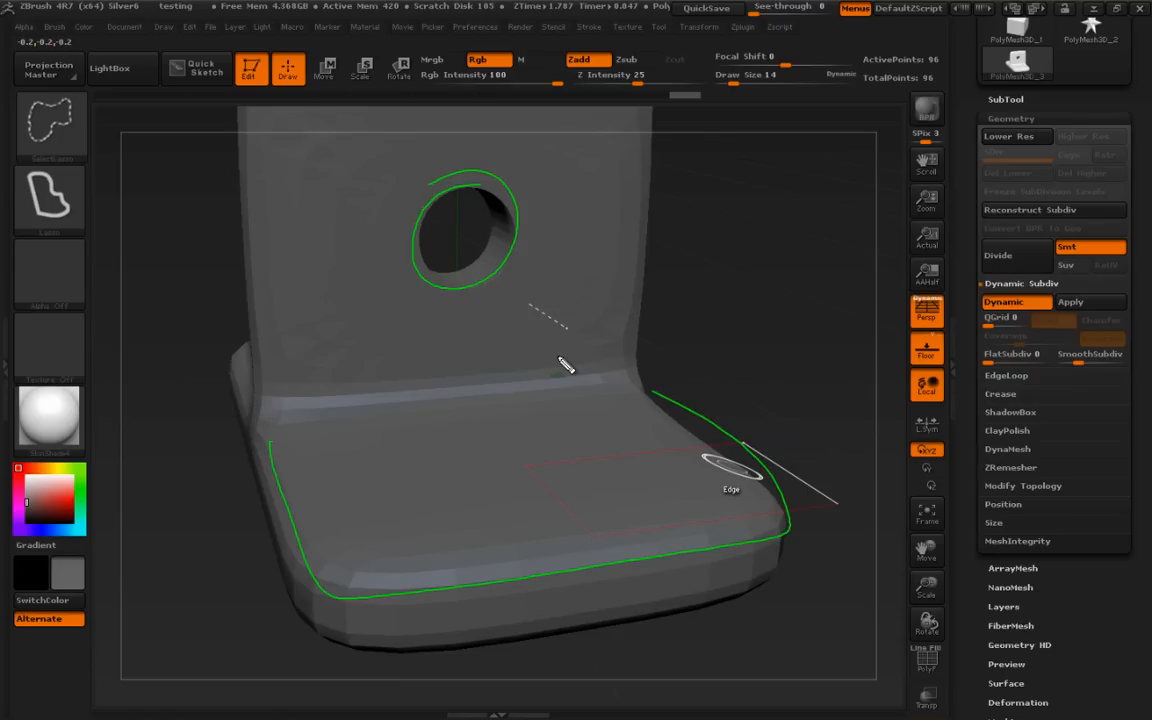
pyautogui.press('Escape')
# Get close to the tab's hole and show the polyframe to examine the edges around its rim
pyautogui.moveTo(818, 404); pyautogui.dragTo(817, 399)
pyautogui.moveTo(756, 215)
pyautogui.keyDown('alt'); pyautogui.mouseDown()
pyautogui.moveTo(648, 442)
pyautogui.moveTo(797, 476)
pyautogui.moveTo(818, 445)
pyautogui.mouseUp(); pyautogui.keyUp('alt')
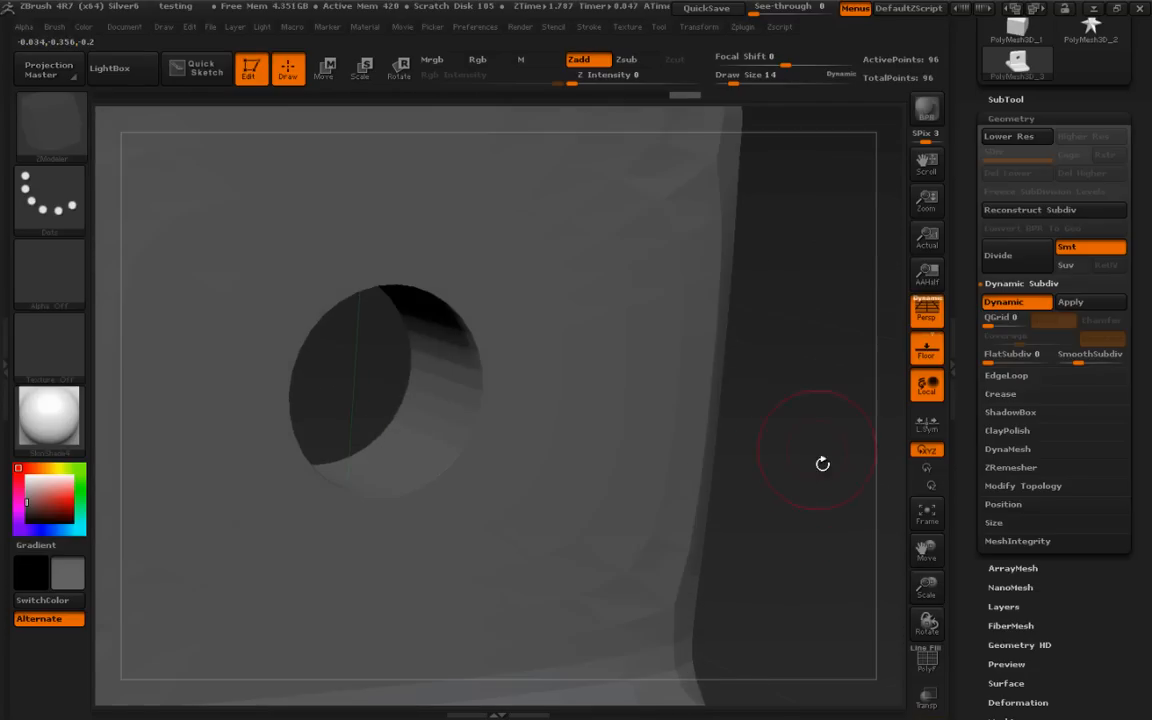
pyautogui.click(929, 662)
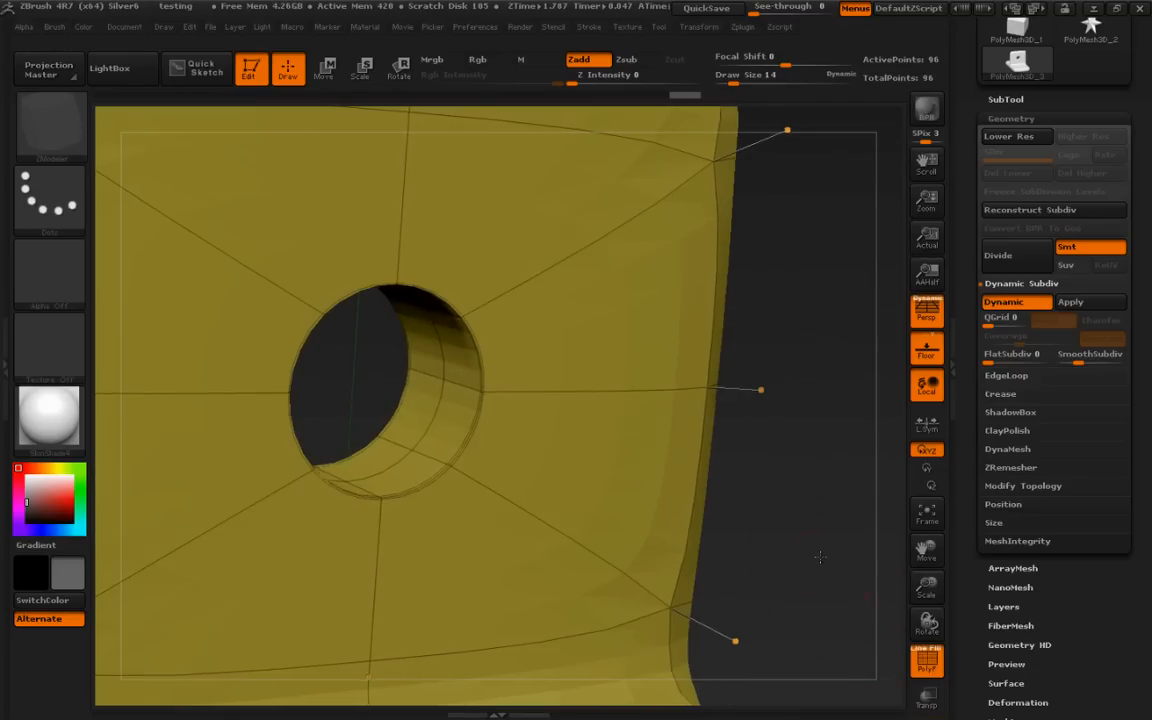
pyautogui.hotkey('ctrl', 'shift')
pyautogui.moveTo(760, 578)
pyautogui.keyDown('ctrl'); pyautogui.keyDown('shift'); pyautogui.mouseDown()
pyautogui.moveTo(489, 442)
pyautogui.moveTo(476, 453)
pyautogui.moveTo(481, 432)
pyautogui.moveTo(421, 517)
pyautogui.moveTo(483, 596)
pyautogui.moveTo(499, 486)
pyautogui.moveTo(488, 390)
pyautogui.moveTo(510, 402)
pyautogui.moveTo(965, 398)
pyautogui.mouseUp(); pyautogui.keyUp('shift'); pyautogui.keyUp('ctrl')
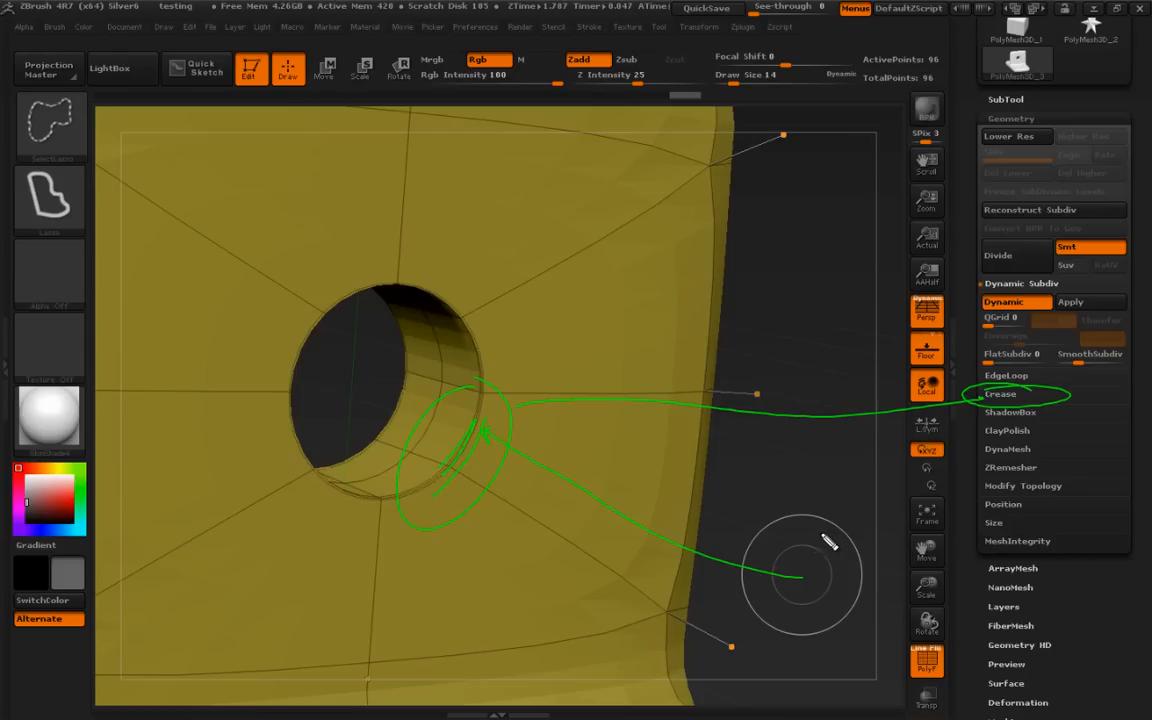
# Set the ZModeler polygon action to Crease and try it on a single poly of the base's green strip
pyautogui.moveTo(818, 540)
pyautogui.mouseDown()
pyautogui.moveTo(828, 378)
pyautogui.moveTo(823, 408)
pyautogui.moveTo(897, 386)
pyautogui.moveTo(830, 391)
pyautogui.mouseUp()
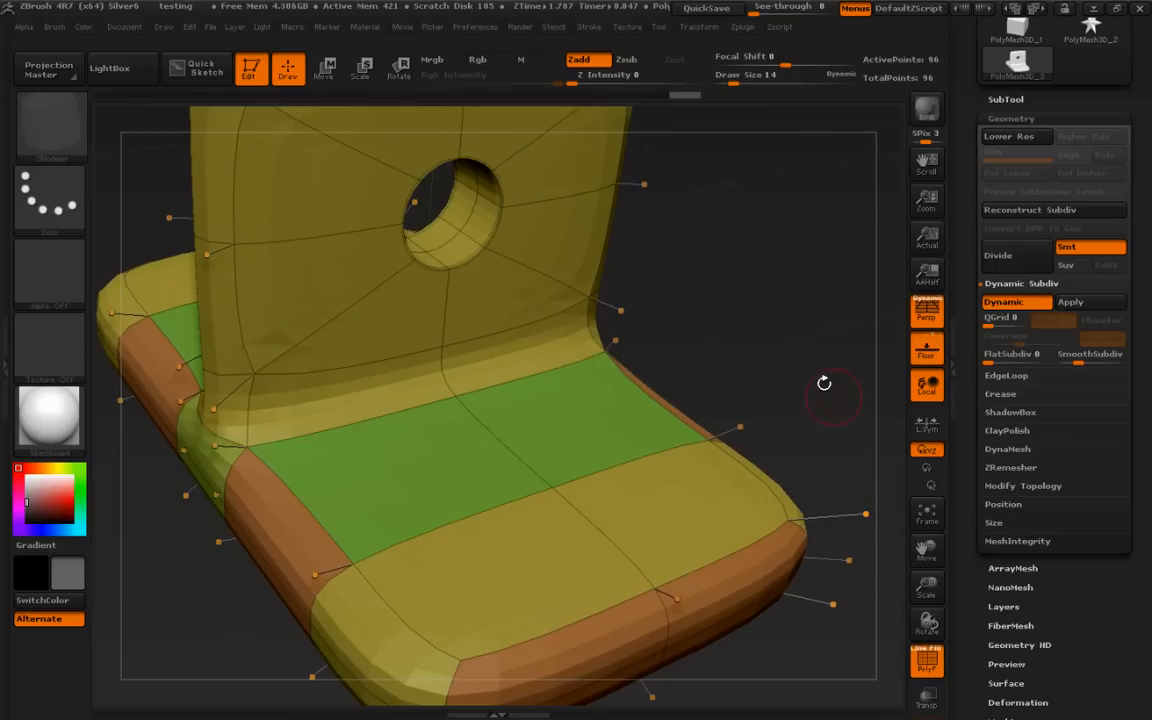
pyautogui.press('space')
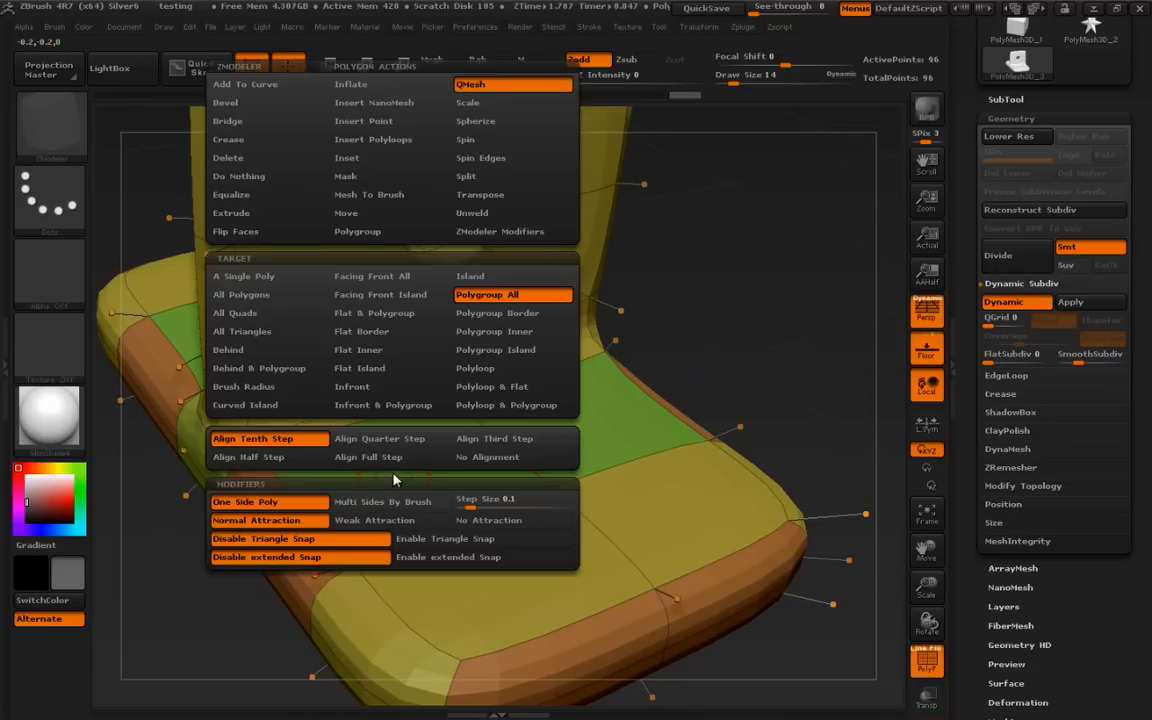
pyautogui.click(247, 146)
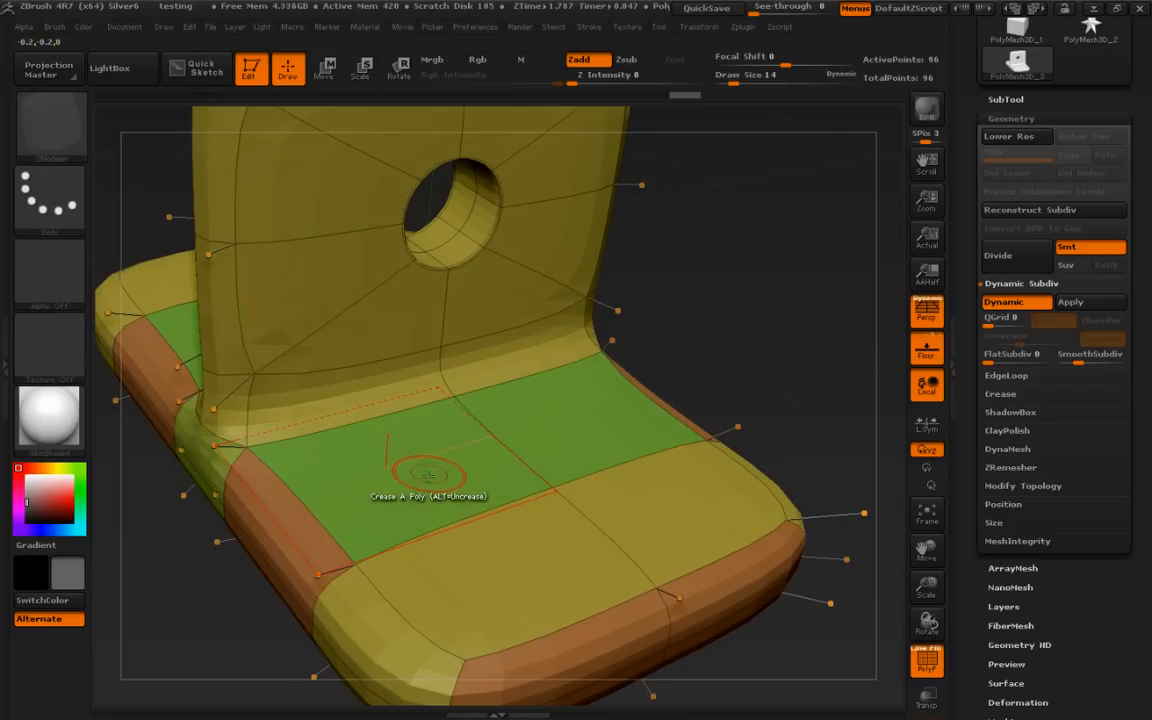
pyautogui.click(390, 462)
pyautogui.moveTo(810, 450); pyautogui.dragTo(845, 430)
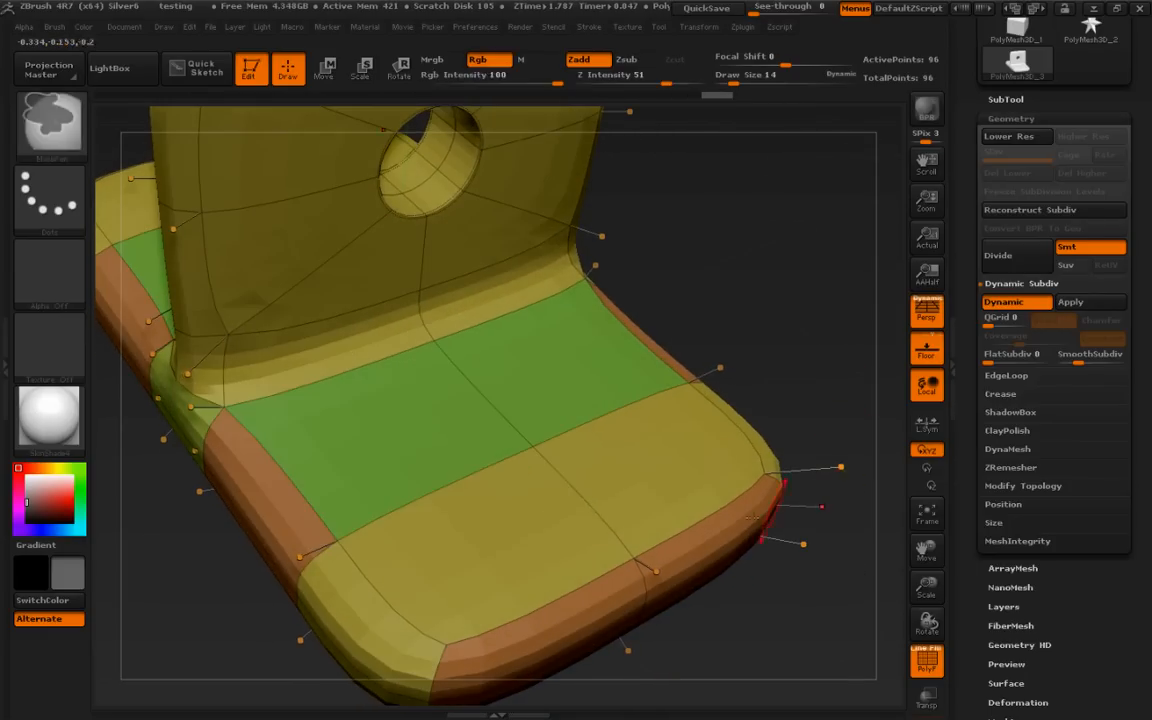
# Try creasing the base's entire green polygroup with the Polygroup All target
pyautogui.press('space')
pyautogui.click(514, 276)
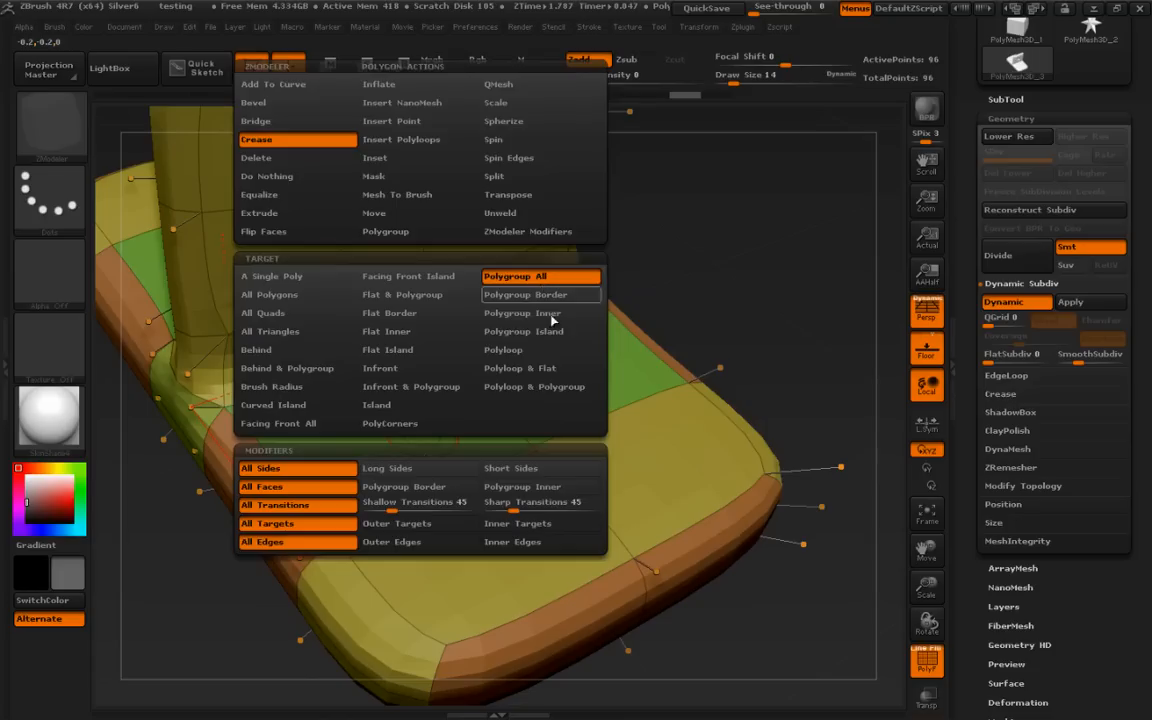
pyautogui.click(417, 449)
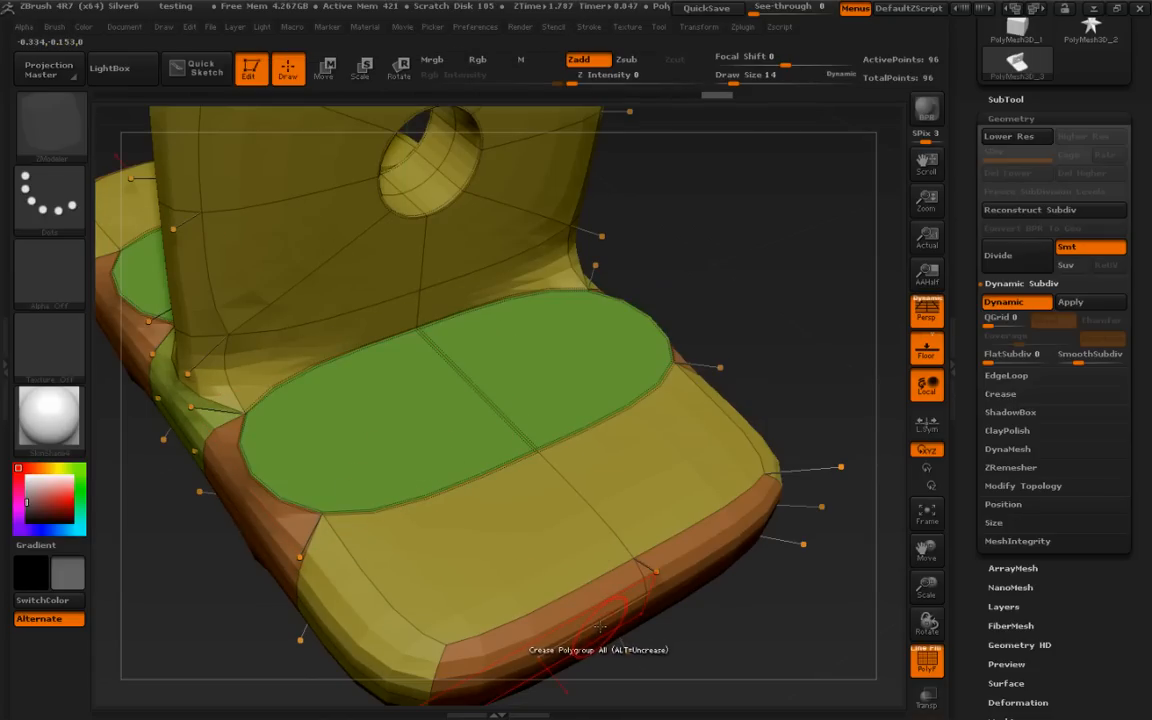
pyautogui.moveTo(821, 363); pyautogui.dragTo(817, 344)
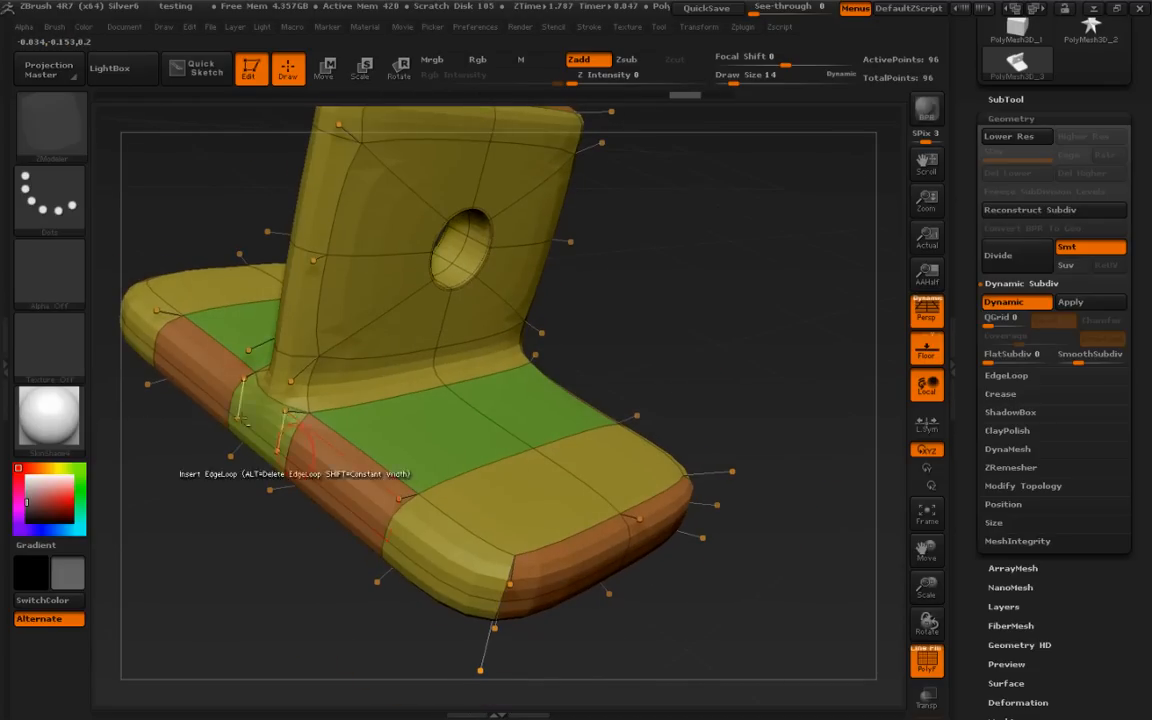
# Turn off Dynamic Subdiv and mark all the faces around the base's sides as one polygroup
pyautogui.click(1015, 305)
pyautogui.moveTo(774, 388); pyautogui.dragTo(820, 357)
pyautogui.moveTo(172, 287)
pyautogui.keyDown('alt'); pyautogui.mouseDown()
pyautogui.moveTo(162, 295)
pyautogui.moveTo(222, 321)
pyautogui.mouseUp(); pyautogui.keyUp('alt')
pyautogui.moveTo(328, 405)
pyautogui.keyDown('alt'); pyautogui.mouseDown()
pyautogui.moveTo(386, 468)
pyautogui.moveTo(386, 458)
pyautogui.moveTo(590, 545)
pyautogui.moveTo(720, 518)
pyautogui.mouseUp(); pyautogui.keyUp('alt')
pyautogui.moveTo(840, 470); pyautogui.dragTo(606, 414)
pyautogui.keyDown('alt'); pyautogui.moveTo(391, 391); pyautogui.dragTo(110, 382); pyautogui.keyUp('alt')
pyautogui.moveTo(818, 205)
pyautogui.keyDown('alt'); pyautogui.mouseDown()
pyautogui.moveTo(751, 329)
pyautogui.moveTo(766, 376)
pyautogui.moveTo(831, 243)
pyautogui.mouseUp(); pyautogui.keyUp('alt')
pyautogui.moveTo(776, 470); pyautogui.dragTo(540, 506)
# Try creasing every edge of the side polygroup and preview the base with Dynamic Subdiv on
pyautogui.click(504, 401)
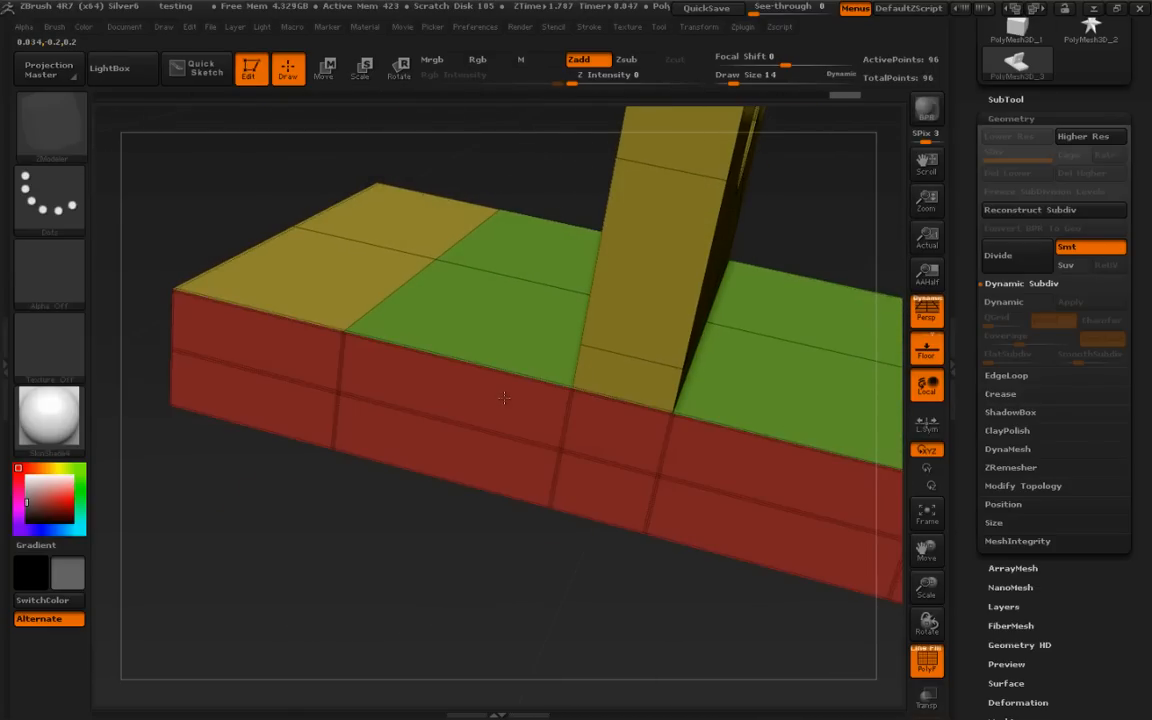
pyautogui.keyDown('alt'); pyautogui.moveTo(594, 625); pyautogui.dragTo(553, 608); pyautogui.keyUp('alt')
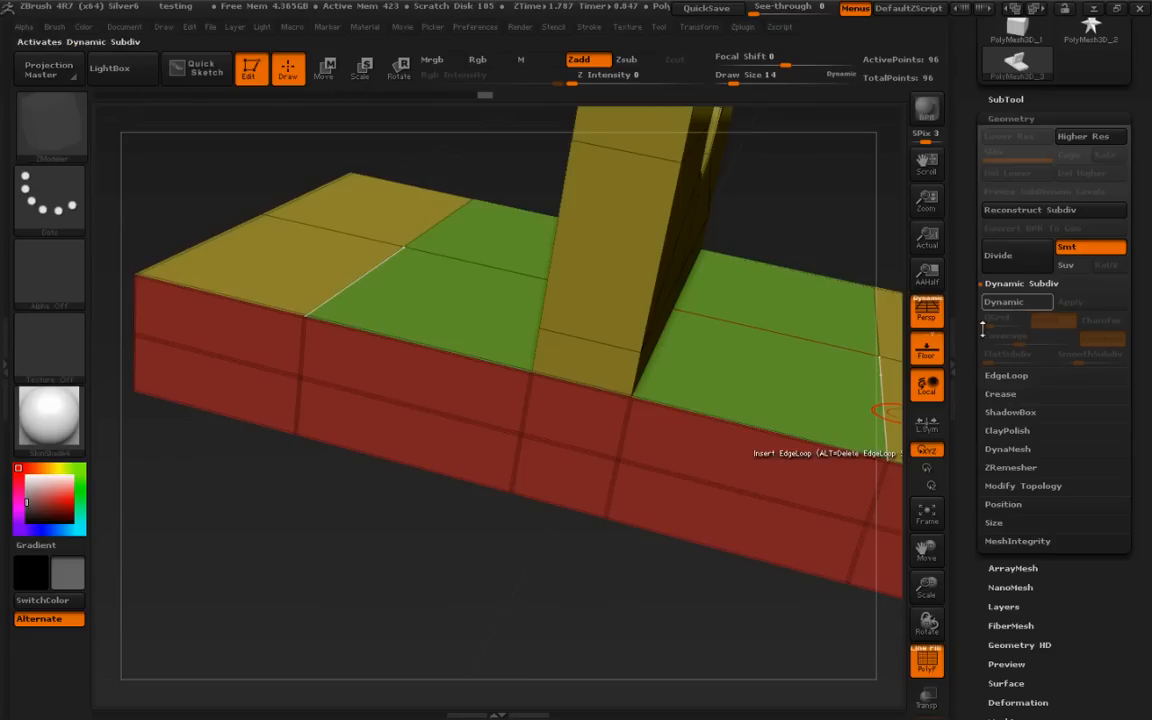
pyautogui.click(1018, 306)
pyautogui.moveTo(638, 597); pyautogui.dragTo(620, 586)
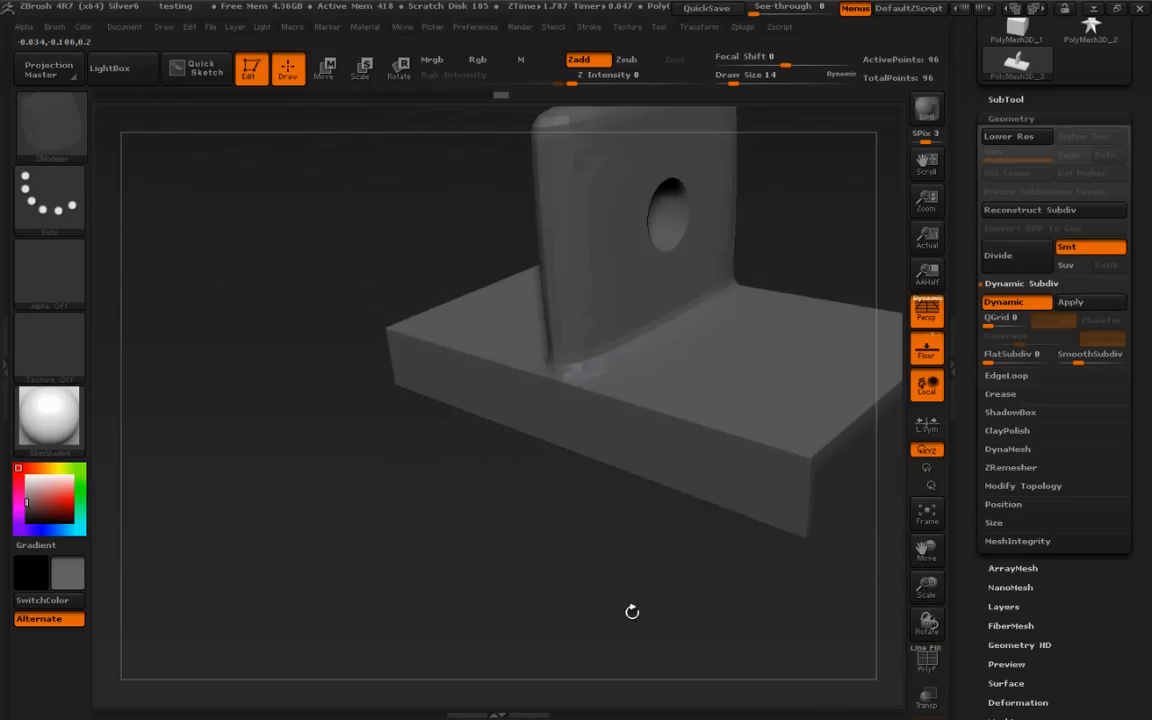
pyautogui.moveTo(632, 609); pyautogui.dragTo(670, 619)
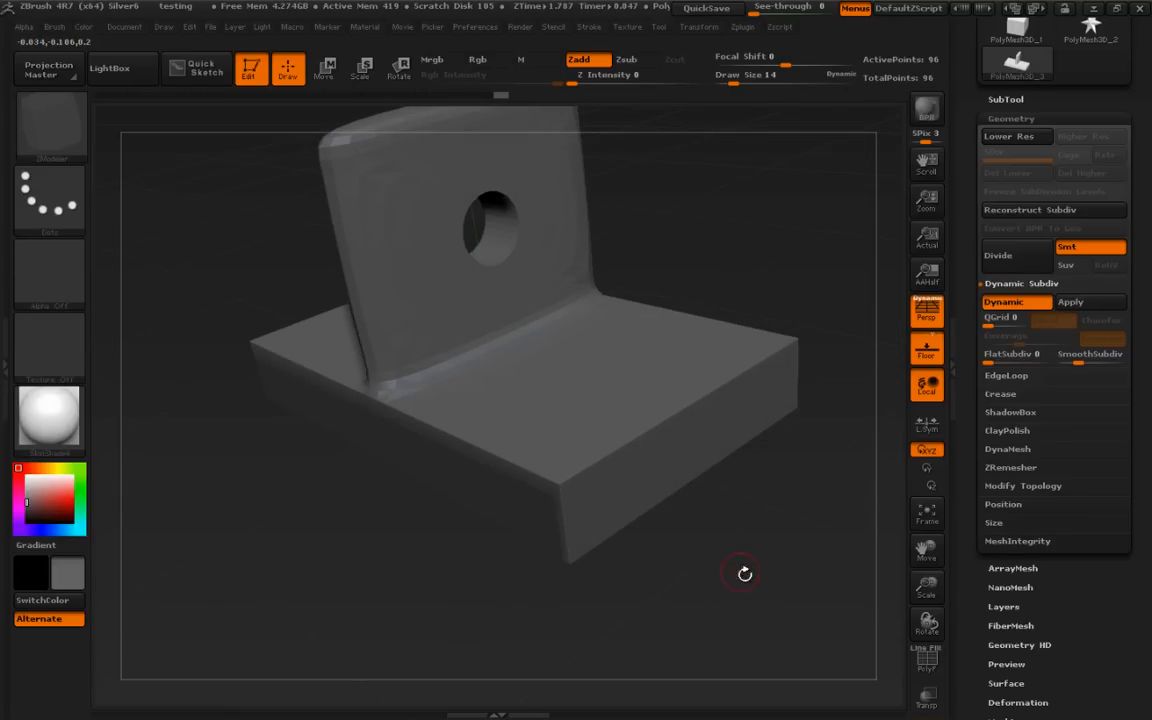
pyautogui.moveTo(646, 624); pyautogui.dragTo(758, 581)
pyautogui.hotkey('shift', 'f')
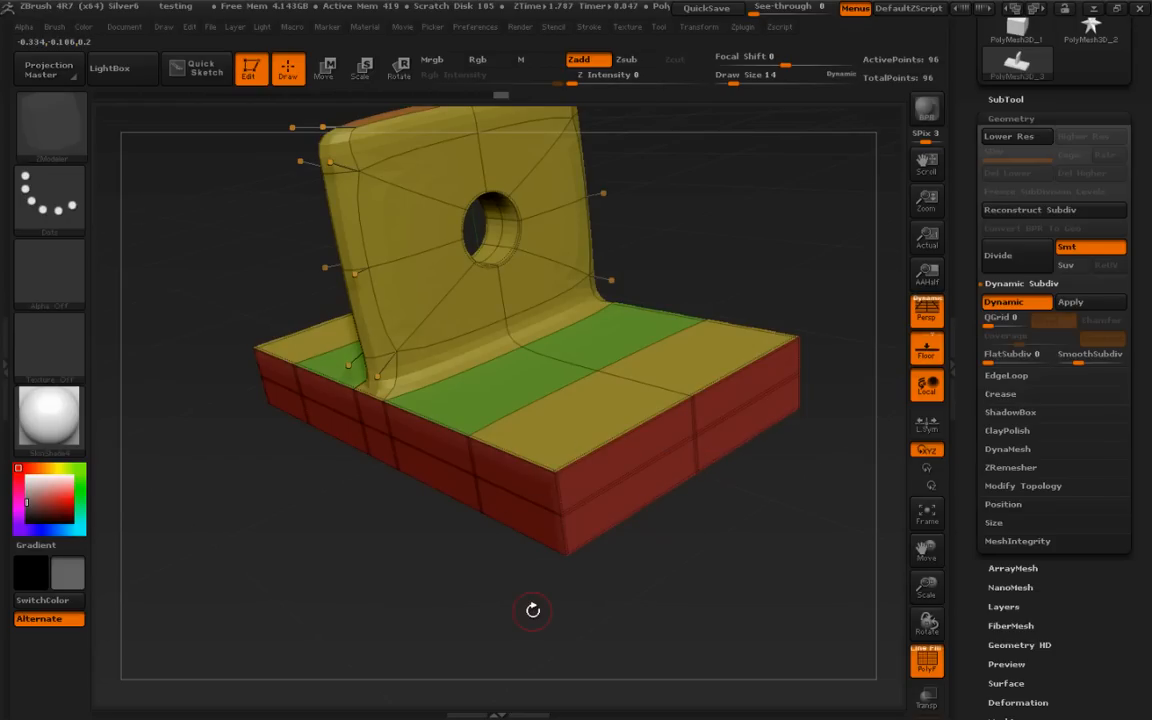
pyautogui.hotkey('shift', 'd')
# Set the edge action to Crease with EdgeLoop Complete and crease the loops around the base's bottom and top borders
pyautogui.moveTo(532, 612); pyautogui.dragTo(674, 514)
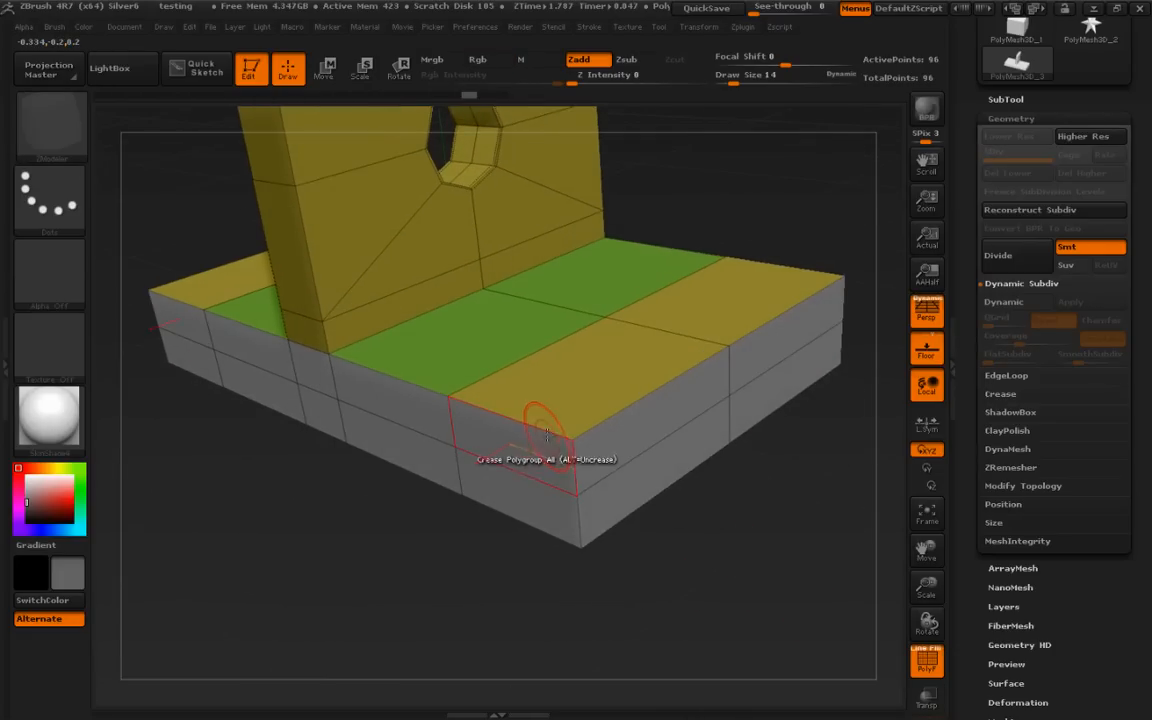
pyautogui.press('space')
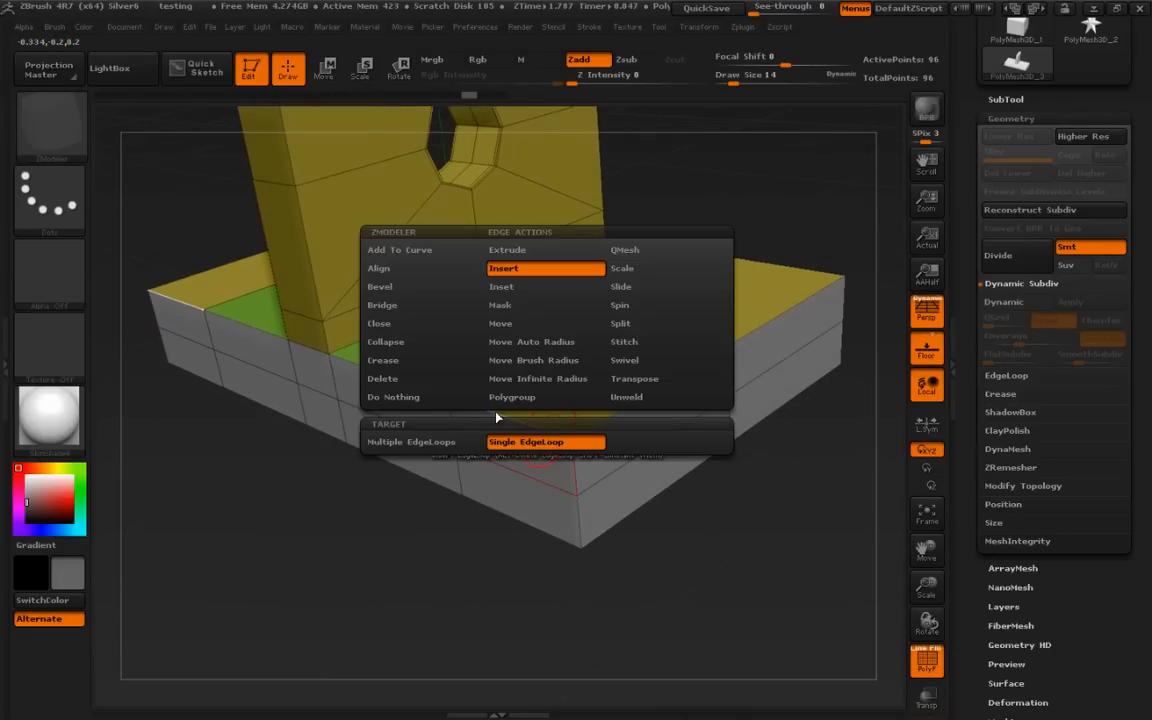
pyautogui.click(410, 360)
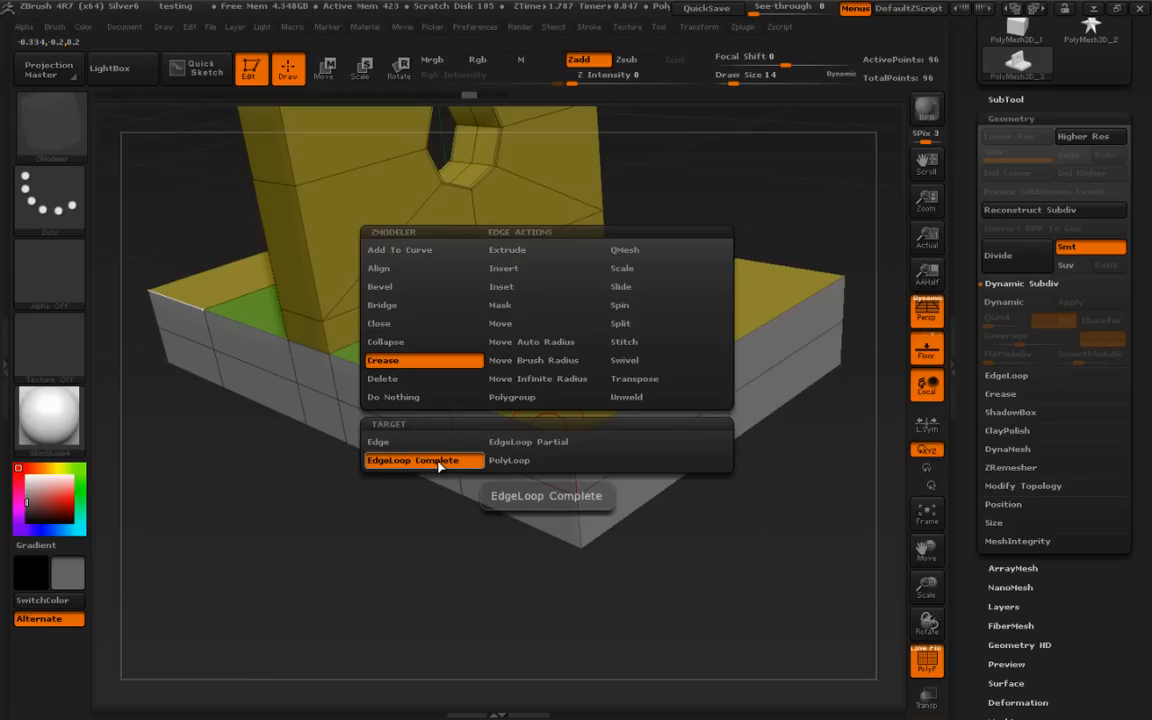
pyautogui.moveTo(540, 558); pyautogui.dragTo(636, 455)
pyautogui.press('space')
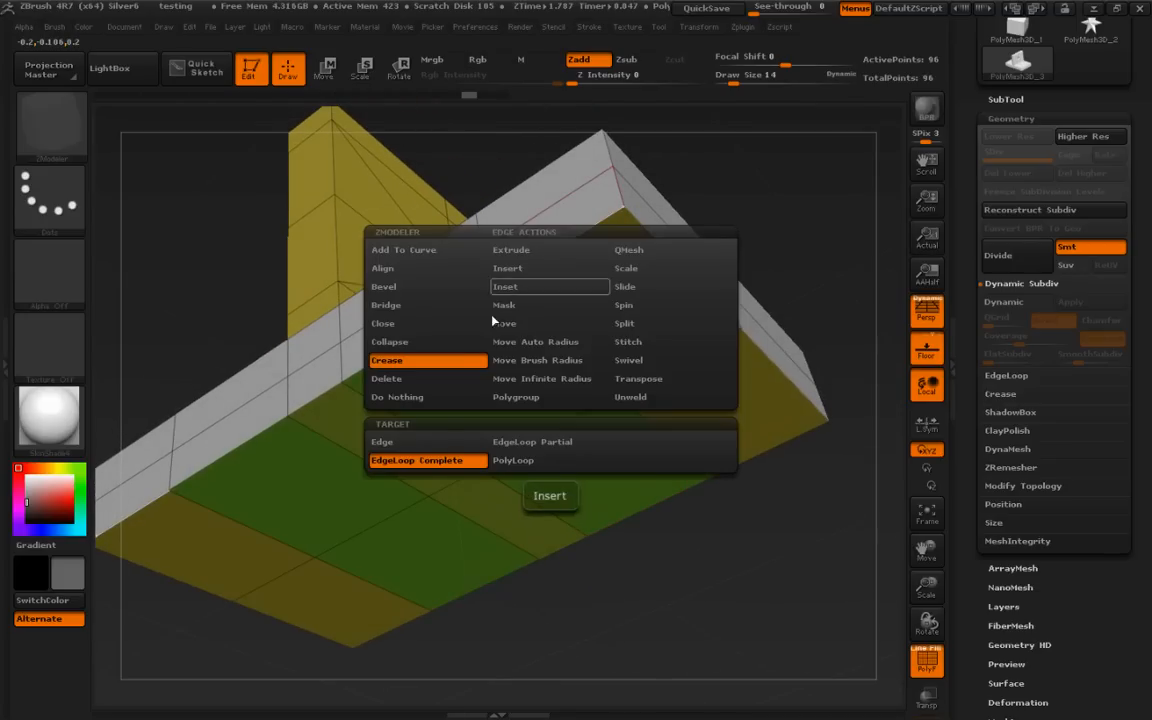
pyautogui.click(549, 254)
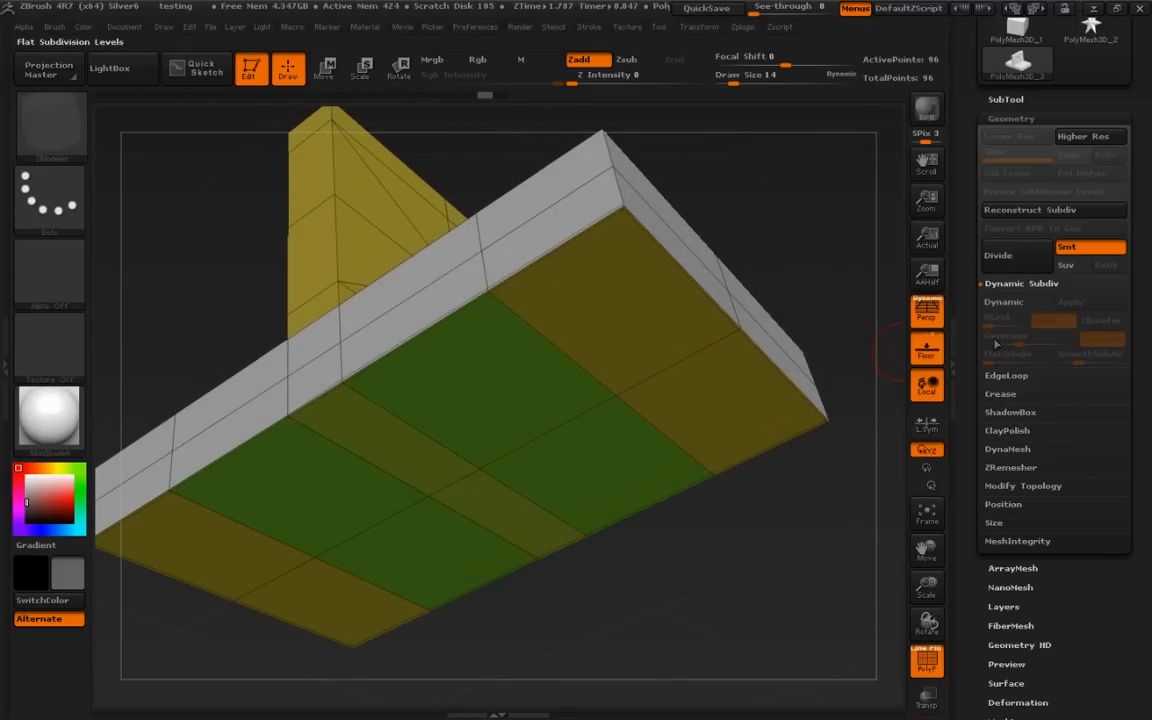
pyautogui.moveTo(820, 220); pyautogui.dragTo(366, 366)
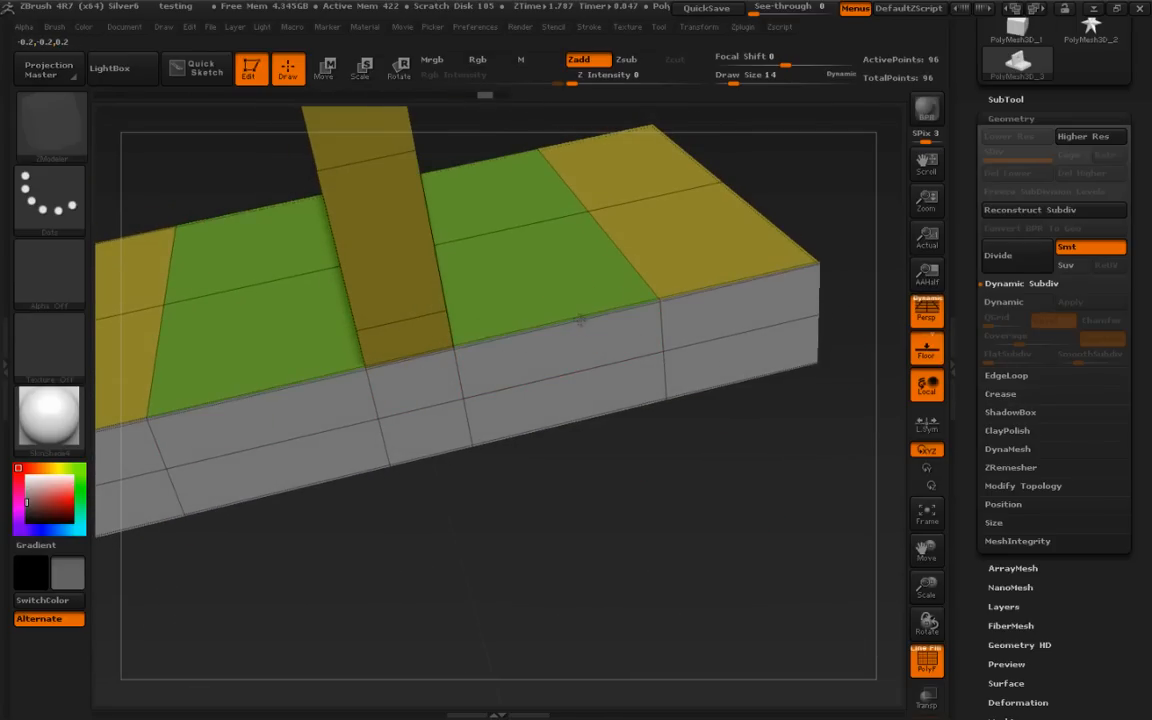
pyautogui.moveTo(630, 450); pyautogui.dragTo(786, 529)
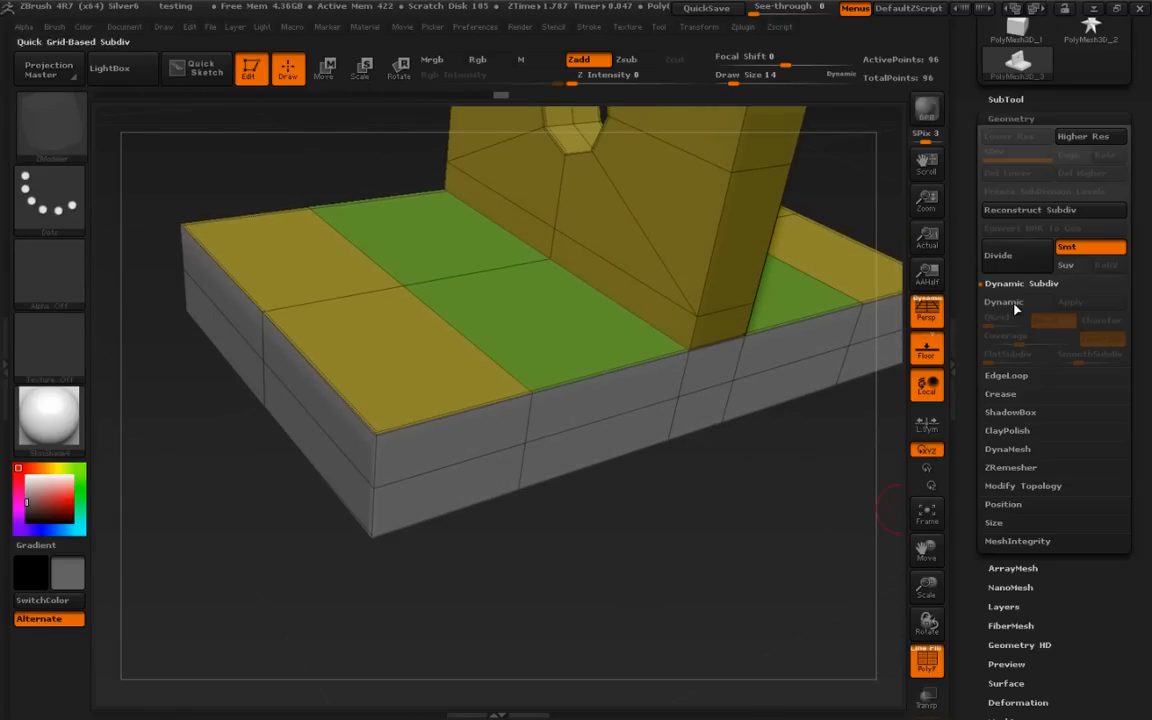
# Preview the base with Dynamic Subdiv and the polyframe hidden, and compare its rounded corners with the reference drawing
pyautogui.press('d')
pyautogui.moveTo(807, 481); pyautogui.dragTo(816, 631)
pyautogui.hotkey('shift', 'f')
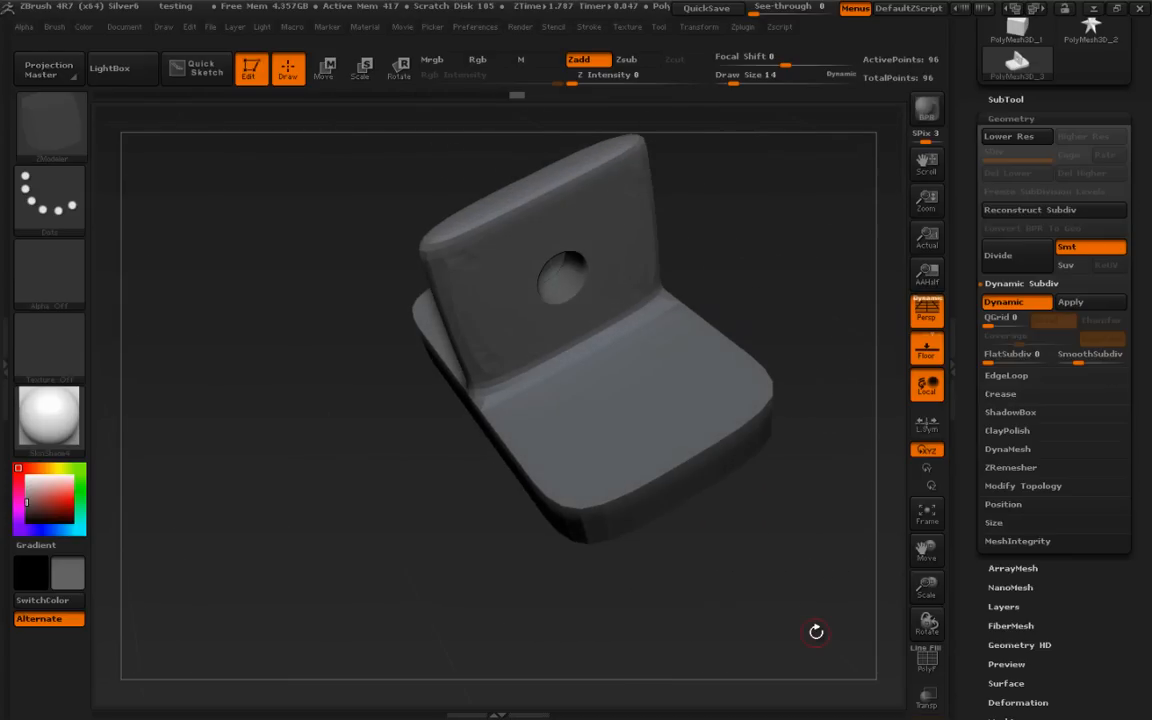
pyautogui.moveTo(0, 222)
pyautogui.mouseDown()
pyautogui.moveTo(393, 208)
pyautogui.moveTo(411, 131)
pyautogui.moveTo(397, 125)
pyautogui.mouseUp()
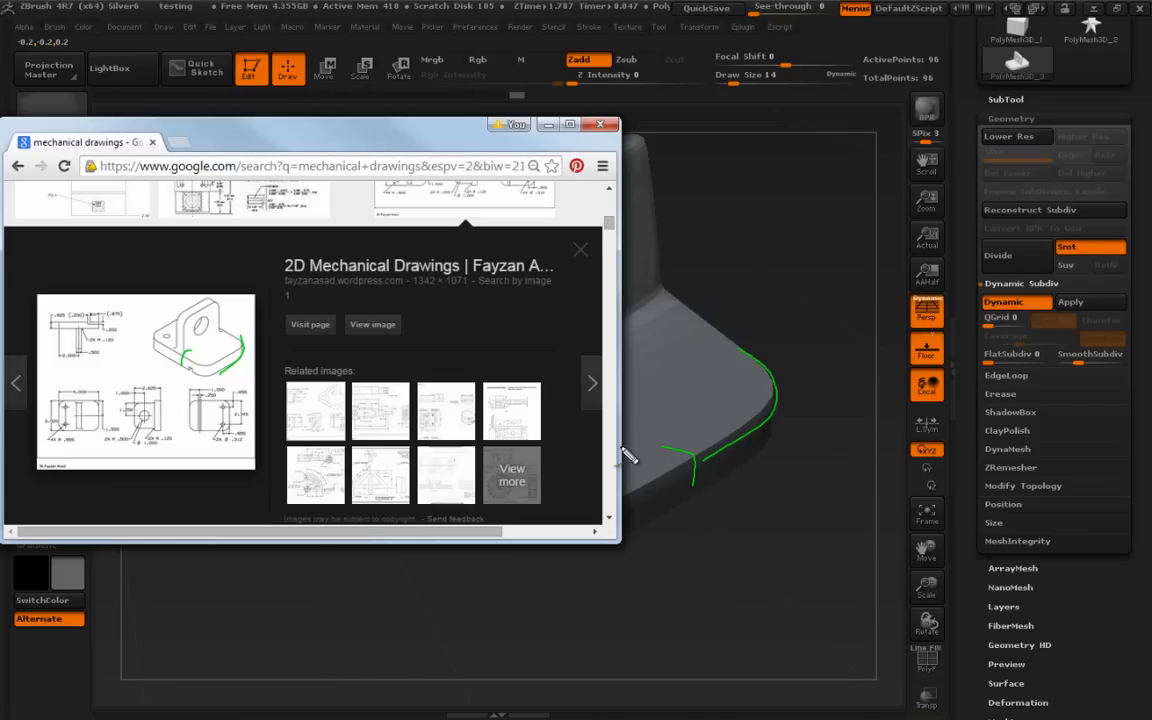
pyautogui.press('Escape')
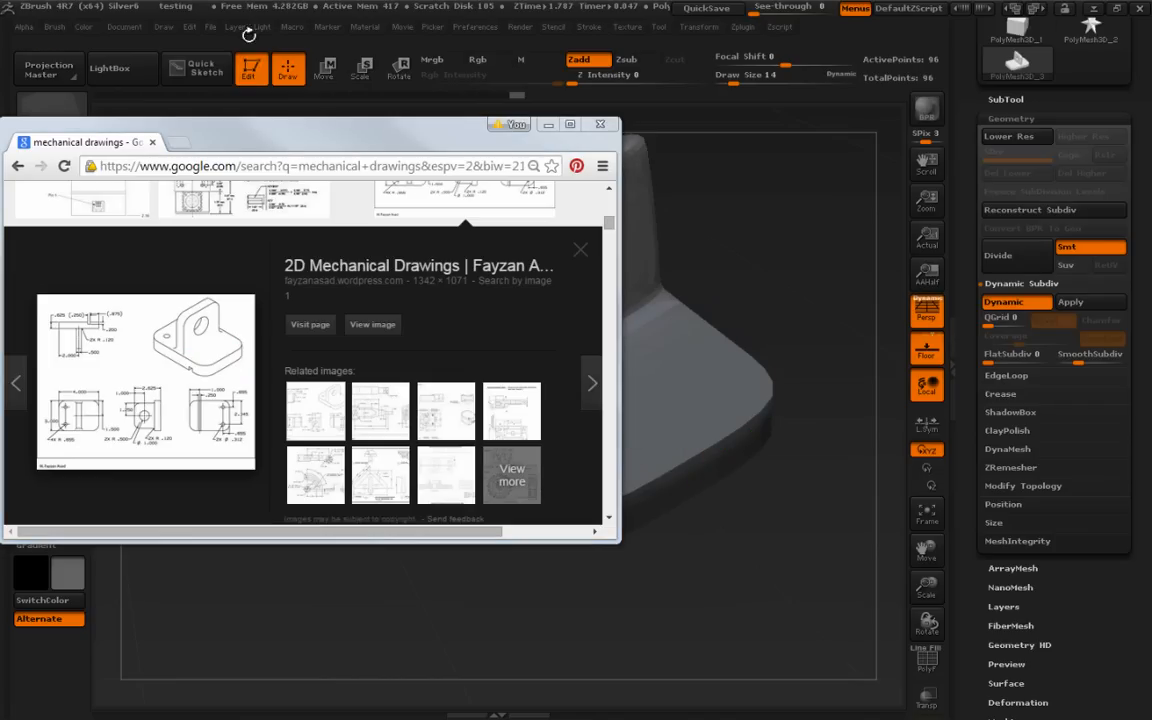
pyautogui.moveTo(307, 140); pyautogui.dragTo(2, 135)
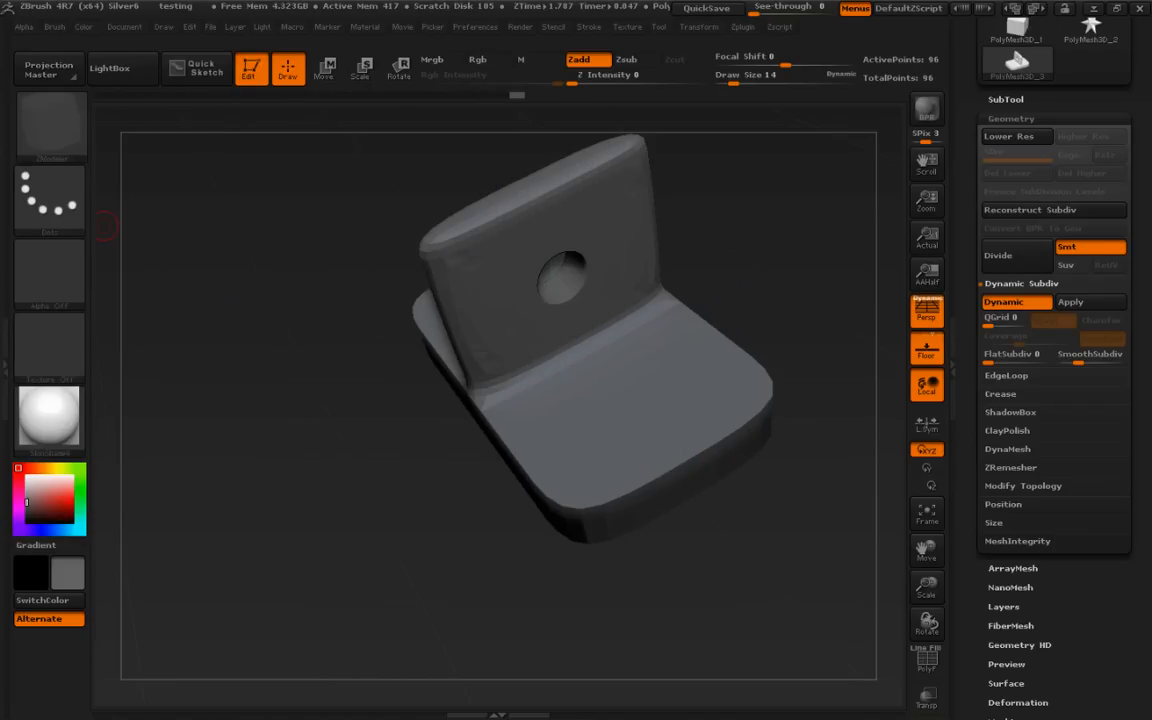
# Show the polyframe and turn Dynamic Subdiv off to return to the low-resolution bracket
pyautogui.moveTo(841, 557); pyautogui.dragTo(810, 625)
pyautogui.hotkey('shift', 'f')
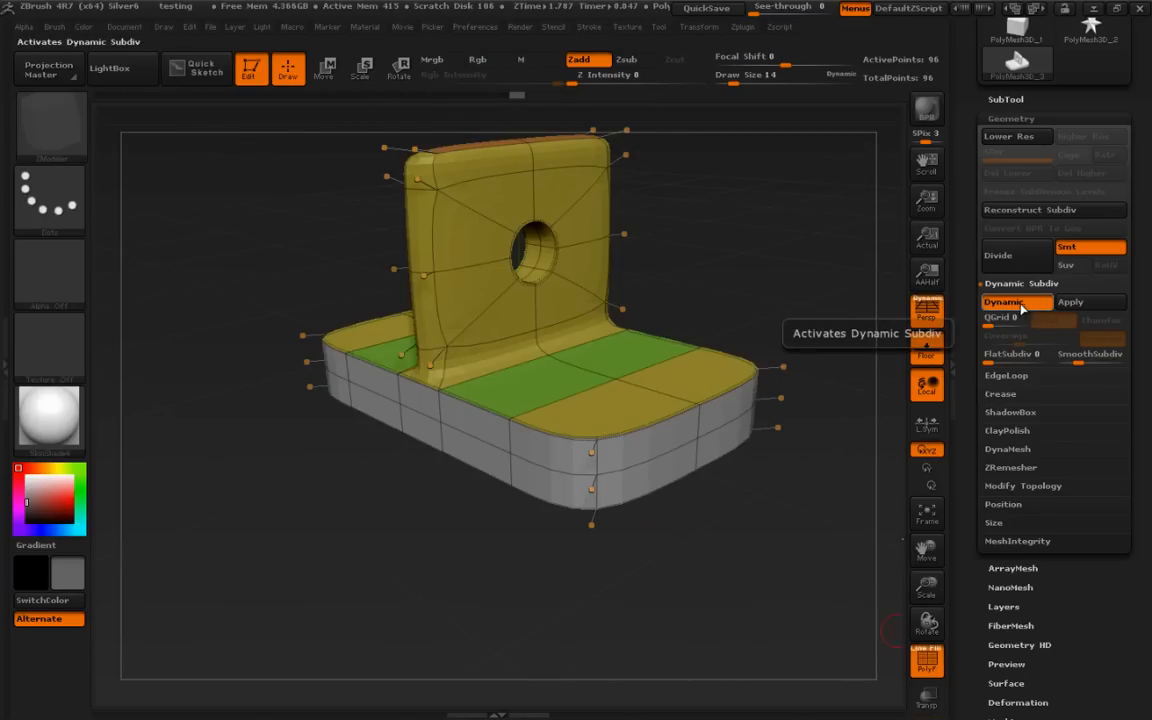
pyautogui.click(1003, 301)
pyautogui.press('d')
pyautogui.hotkey('shift', 'd')
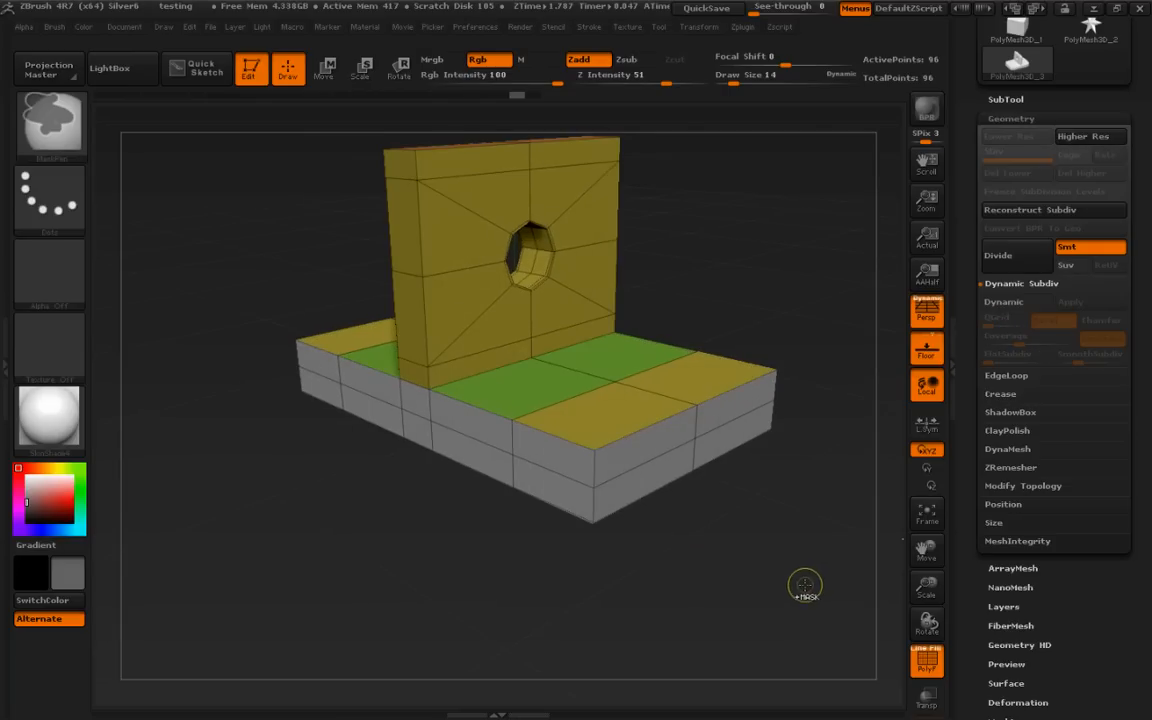
pyautogui.moveTo(792, 591); pyautogui.dragTo(806, 593)
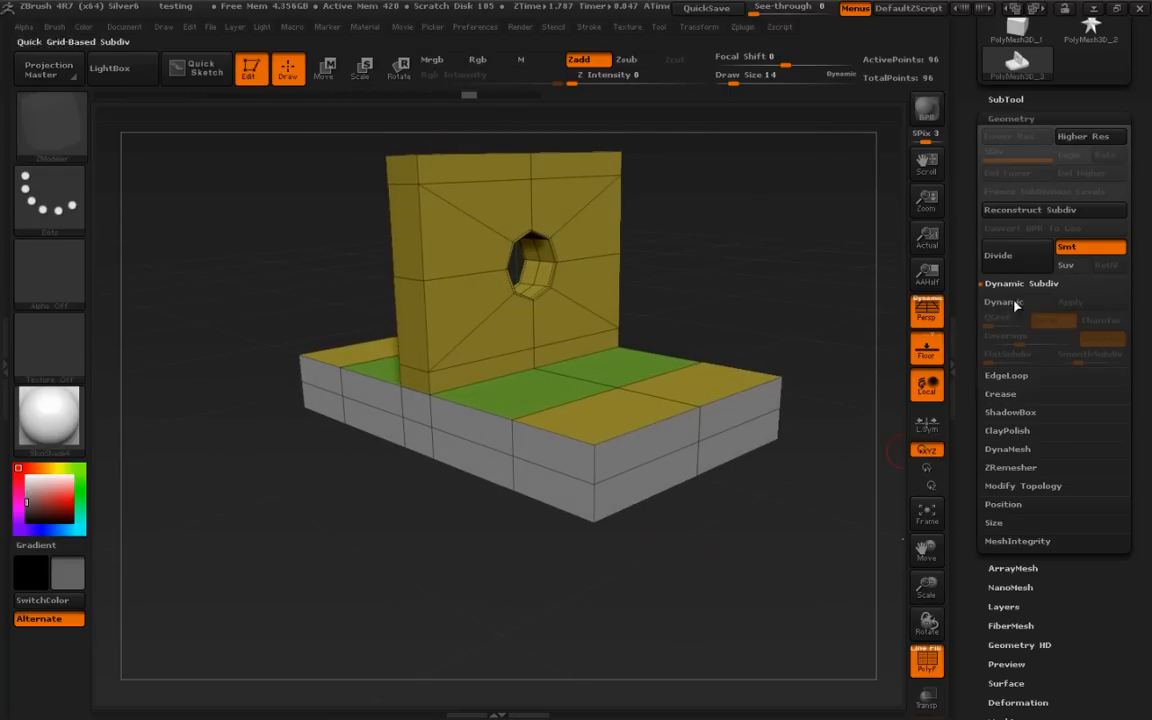
# Open the Geometry crease settings and view the bracket straight from the front with perspective off
pyautogui.click(1016, 397)
pyautogui.moveTo(852, 520); pyautogui.dragTo(818, 566)
pyautogui.keyDown('alt'); pyautogui.moveTo(741, 614); pyautogui.dragTo(672, 632); pyautogui.keyUp('alt')
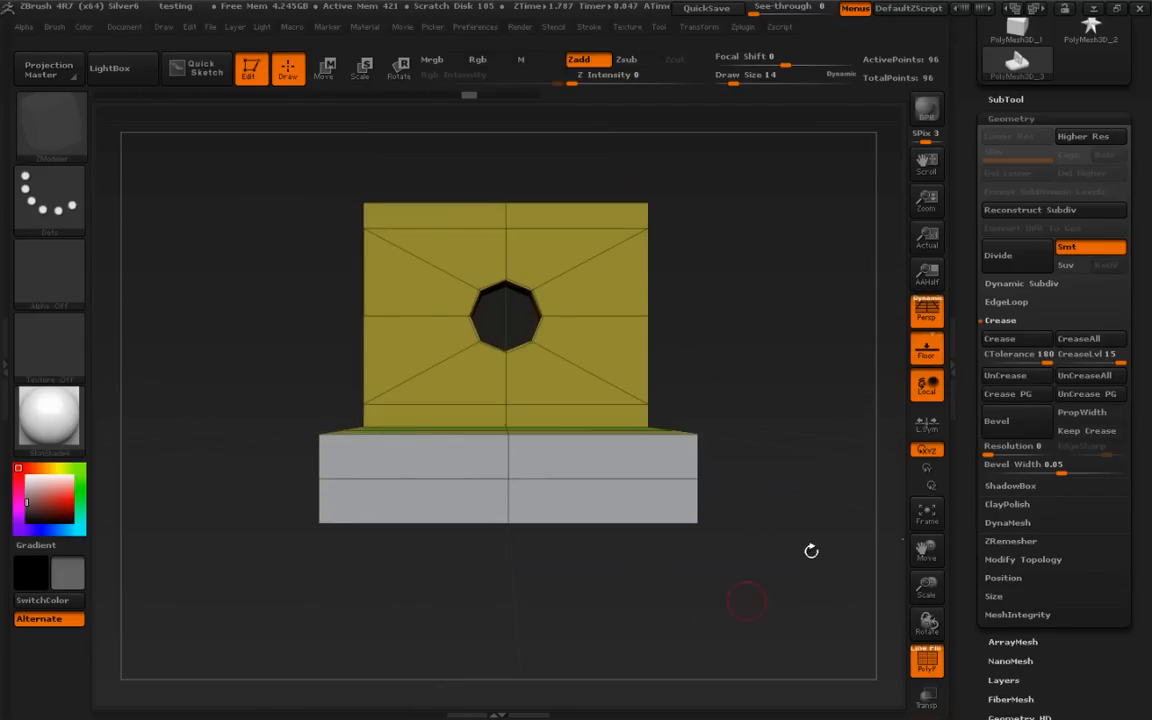
pyautogui.click(933, 325)
pyautogui.keyDown('alt'); pyautogui.moveTo(740, 607); pyautogui.dragTo(773, 607); pyautogui.keyUp('alt')
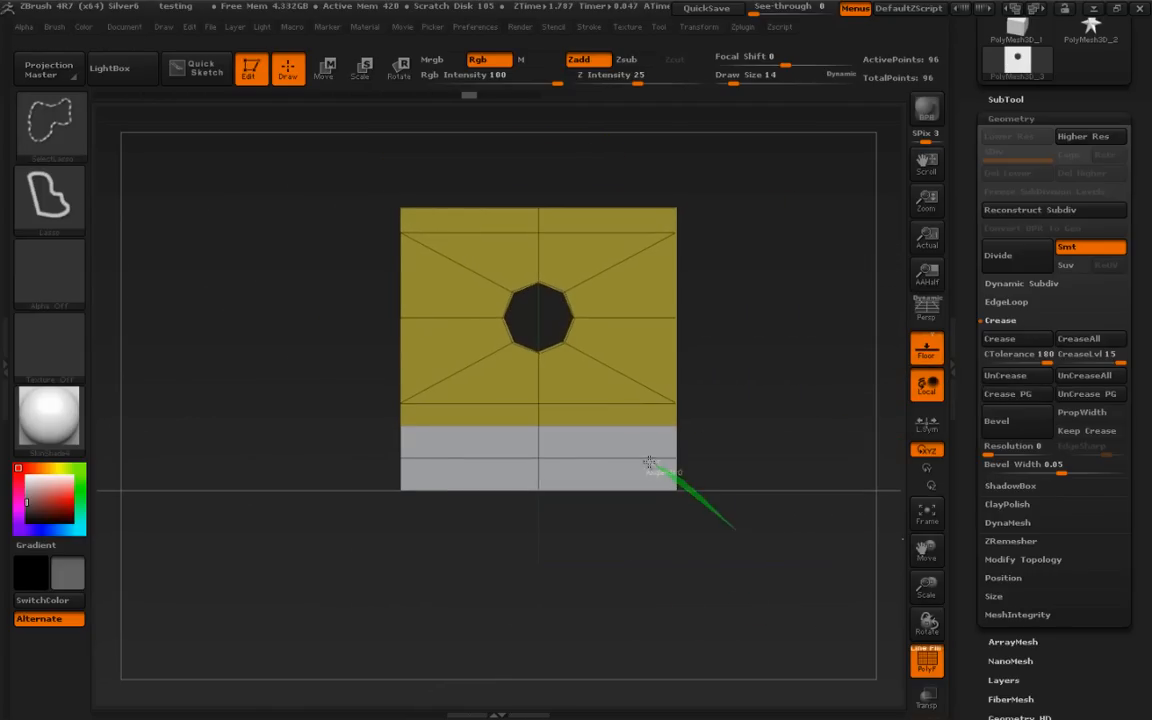
# Isolate the base's side polygroup to examine it alone, and show the whole bracket again
pyautogui.keyDown('ctrl'); pyautogui.keyDown('shift'); pyautogui.moveTo(648, 462); pyautogui.dragTo(640, 466); pyautogui.keyUp('shift'); pyautogui.keyUp('ctrl')
pyautogui.moveTo(747, 650)
pyautogui.keyDown('ctrl'); pyautogui.keyDown('shift'); pyautogui.mouseDown()
pyautogui.moveTo(784, 580)
pyautogui.moveTo(680, 446)
pyautogui.moveTo(490, 445)
pyautogui.moveTo(340, 555)
pyautogui.mouseUp(); pyautogui.keyUp('shift'); pyautogui.keyUp('ctrl')
pyautogui.moveTo(633, 566)
pyautogui.mouseDown()
pyautogui.moveTo(664, 597)
pyautogui.moveTo(681, 571)
pyautogui.mouseUp()
pyautogui.hotkey('ctrl', 'shift', 'x')
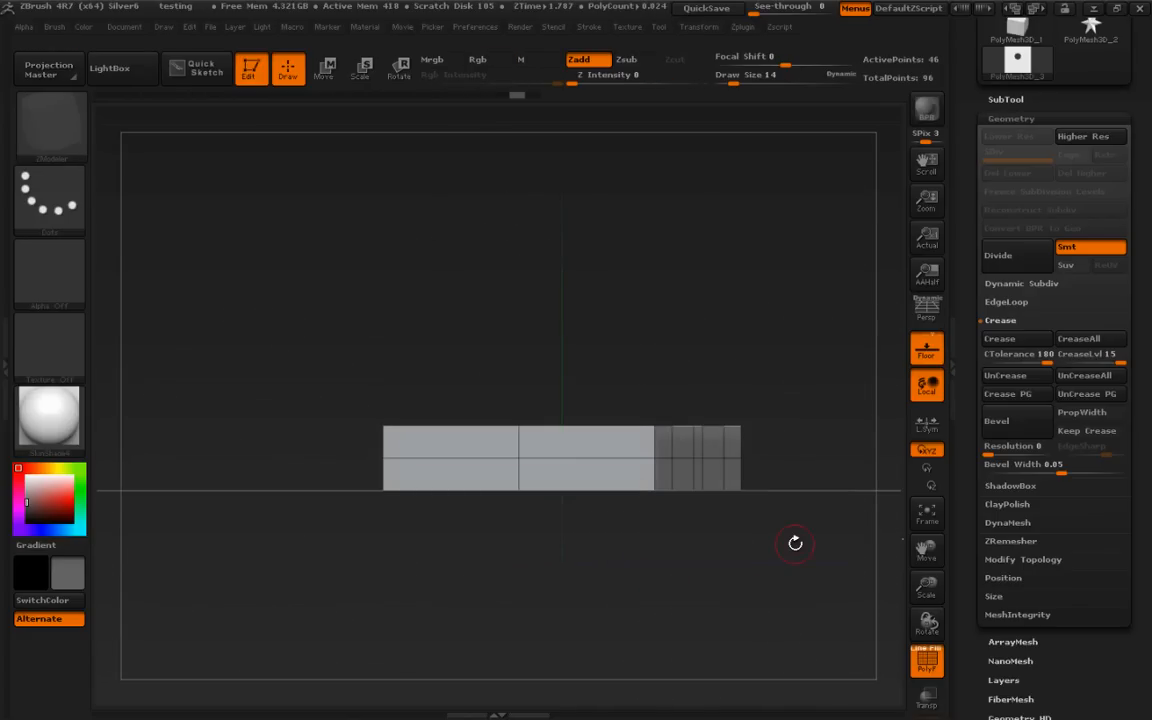
pyautogui.moveTo(766, 560); pyautogui.dragTo(715, 540)
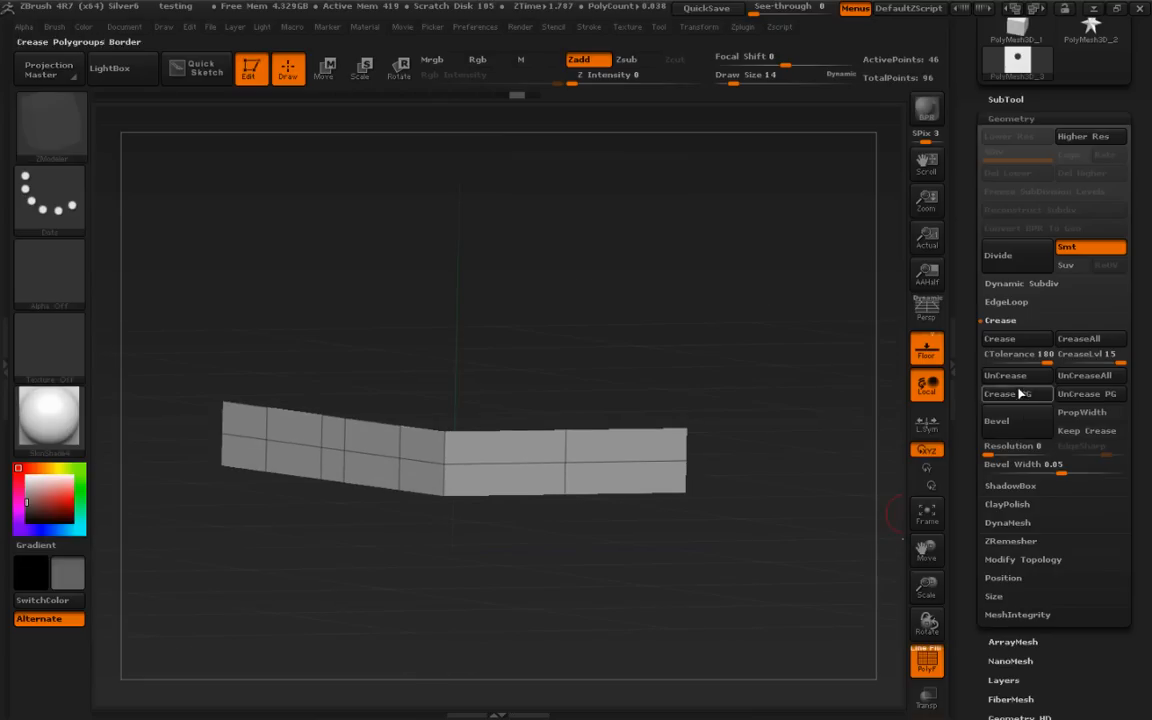
pyautogui.hotkey('ctrl', 'shift', 'a')
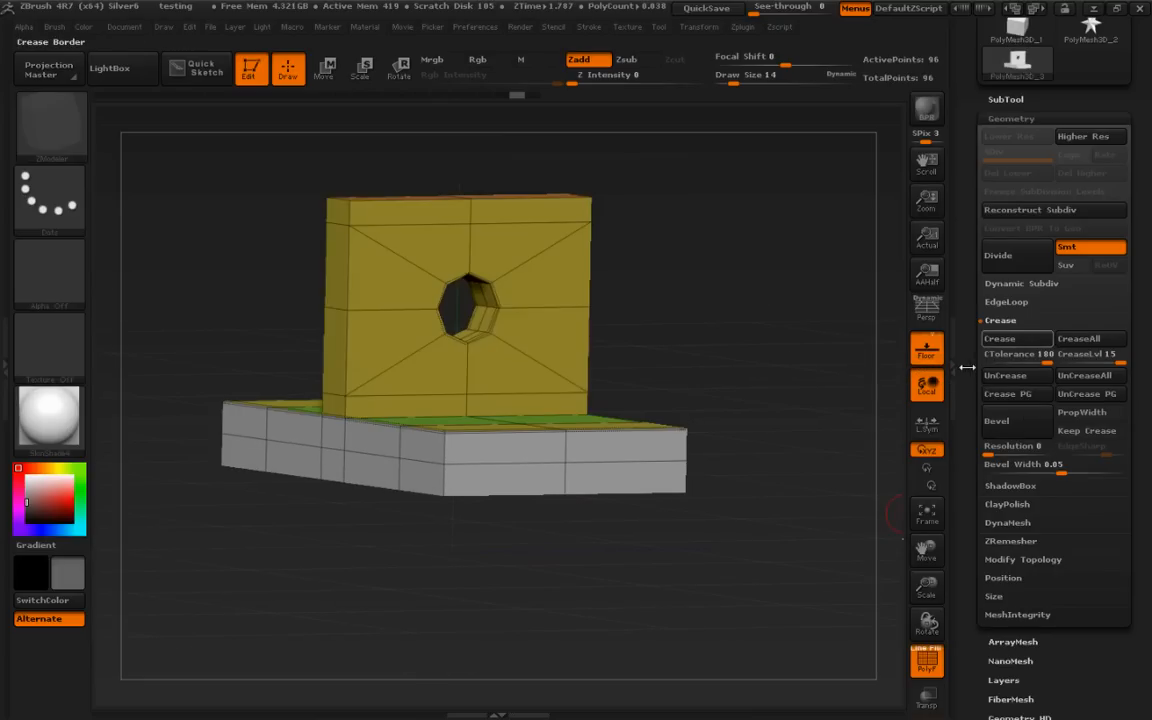
# Isolate the base's underside faces and crease their open border
pyautogui.moveTo(801, 468)
pyautogui.mouseDown()
pyautogui.moveTo(823, 535)
pyautogui.moveTo(797, 597)
pyautogui.mouseUp()
pyautogui.moveTo(432, 155)
pyautogui.keyDown('ctrl'); pyautogui.keyDown('shift'); pyautogui.mouseDown()
pyautogui.moveTo(368, 252)
pyautogui.moveTo(411, 480)
pyautogui.moveTo(771, 488)
pyautogui.moveTo(801, 343)
pyautogui.mouseUp(); pyautogui.keyUp('shift'); pyautogui.keyUp('ctrl')
pyautogui.moveTo(797, 427); pyautogui.dragTo(836, 434)
pyautogui.moveTo(830, 556)
pyautogui.mouseDown()
pyautogui.moveTo(821, 508)
pyautogui.moveTo(812, 543)
pyautogui.mouseUp()
pyautogui.moveTo(738, 392)
pyautogui.keyDown('ctrl'); pyautogui.keyDown('alt'); pyautogui.keyDown('shift'); pyautogui.mouseDown()
pyautogui.moveTo(489, 355)
pyautogui.moveTo(757, 402)
pyautogui.mouseUp(); pyautogui.keyUp('shift'); pyautogui.keyUp('alt'); pyautogui.keyUp('ctrl')
pyautogui.moveTo(497, 376)
pyautogui.keyDown('ctrl'); pyautogui.keyDown('shift'); pyautogui.mouseDown()
pyautogui.moveTo(411, 488)
pyautogui.moveTo(707, 489)
pyautogui.moveTo(805, 475)
pyautogui.mouseUp(); pyautogui.keyUp('shift'); pyautogui.keyUp('ctrl')
pyautogui.moveTo(786, 536); pyautogui.dragTo(816, 462)
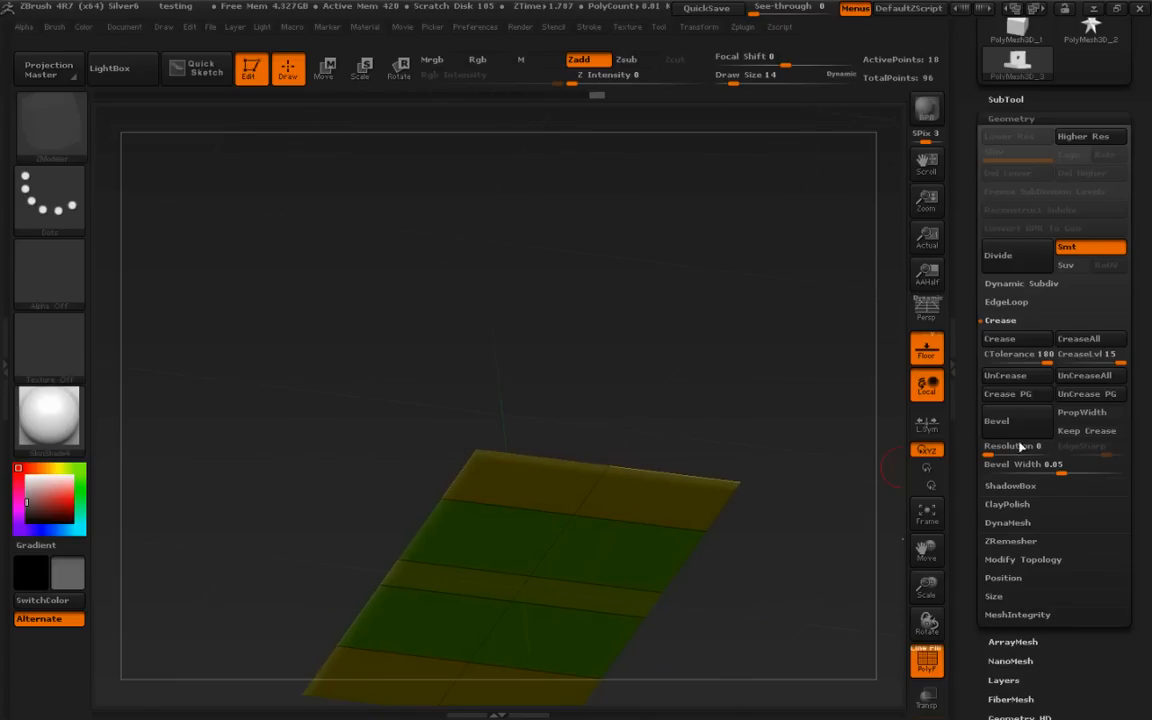
pyautogui.click(1017, 339)
# Enable Dynamic Subdiv on the bracket, hide the polyframe and inspect the upright tab's edges
pyautogui.moveTo(837, 537); pyautogui.dragTo(893, 522)
pyautogui.click(1021, 284)
pyautogui.click(1016, 302)
pyautogui.moveTo(834, 313); pyautogui.dragTo(810, 556)
pyautogui.hotkey('shift', 'f')
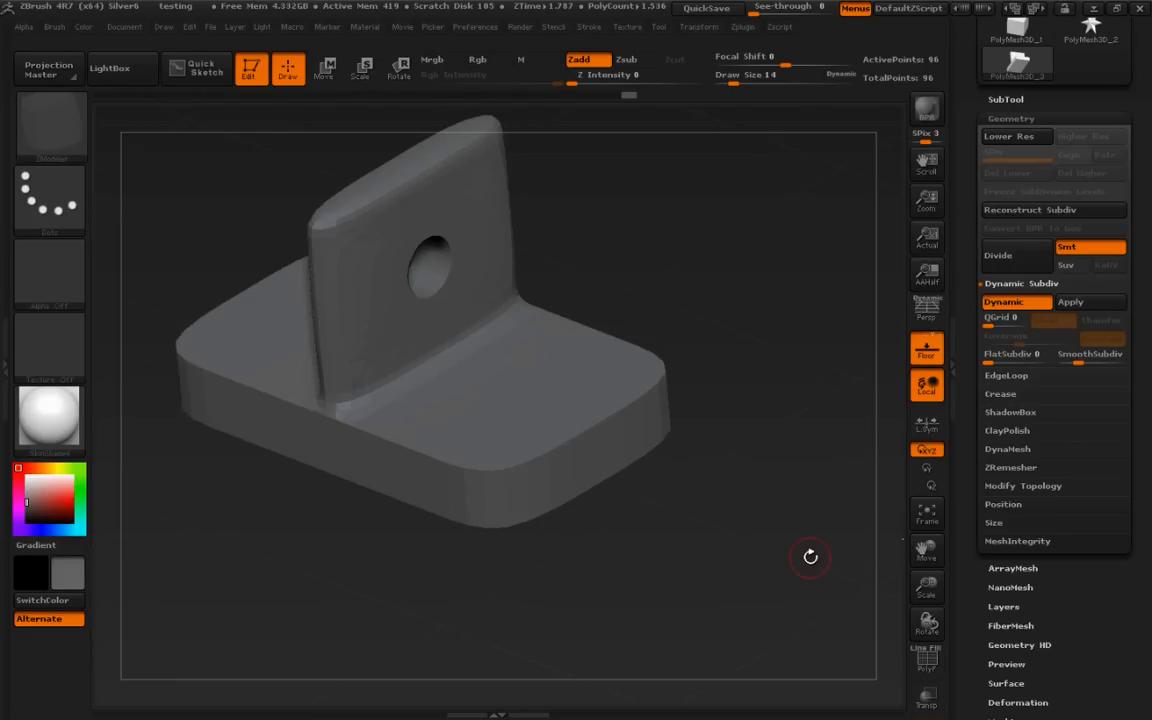
pyautogui.moveTo(767, 556); pyautogui.dragTo(779, 386)
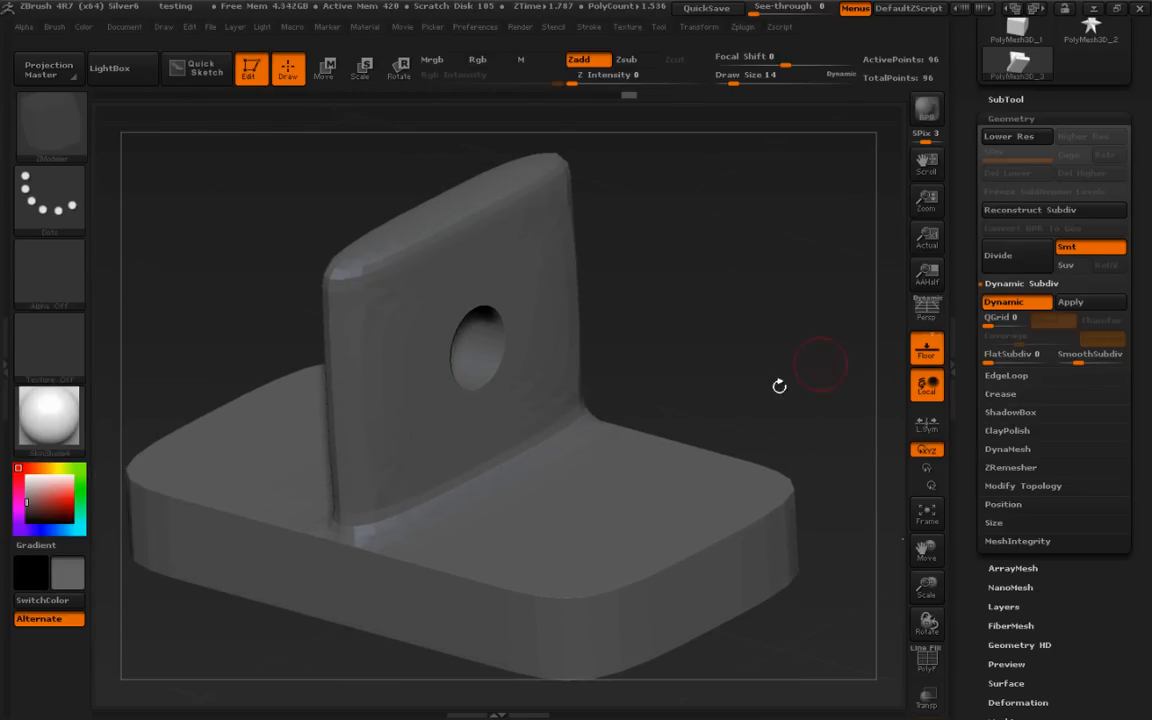
pyautogui.hotkey('ctrl', 'shift')
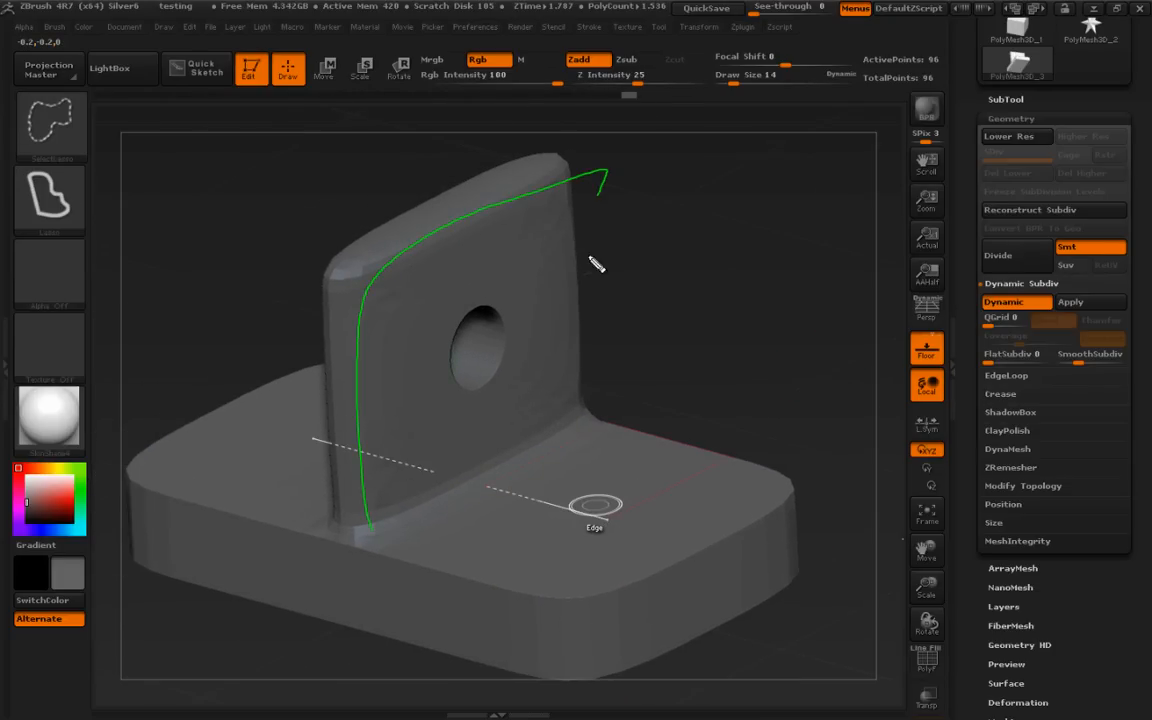
# Turn off Dynamic Subdiv and crease the complete edge loops running along the upright tab's side edges down through the base
pyautogui.hotkey('shift', 'f')
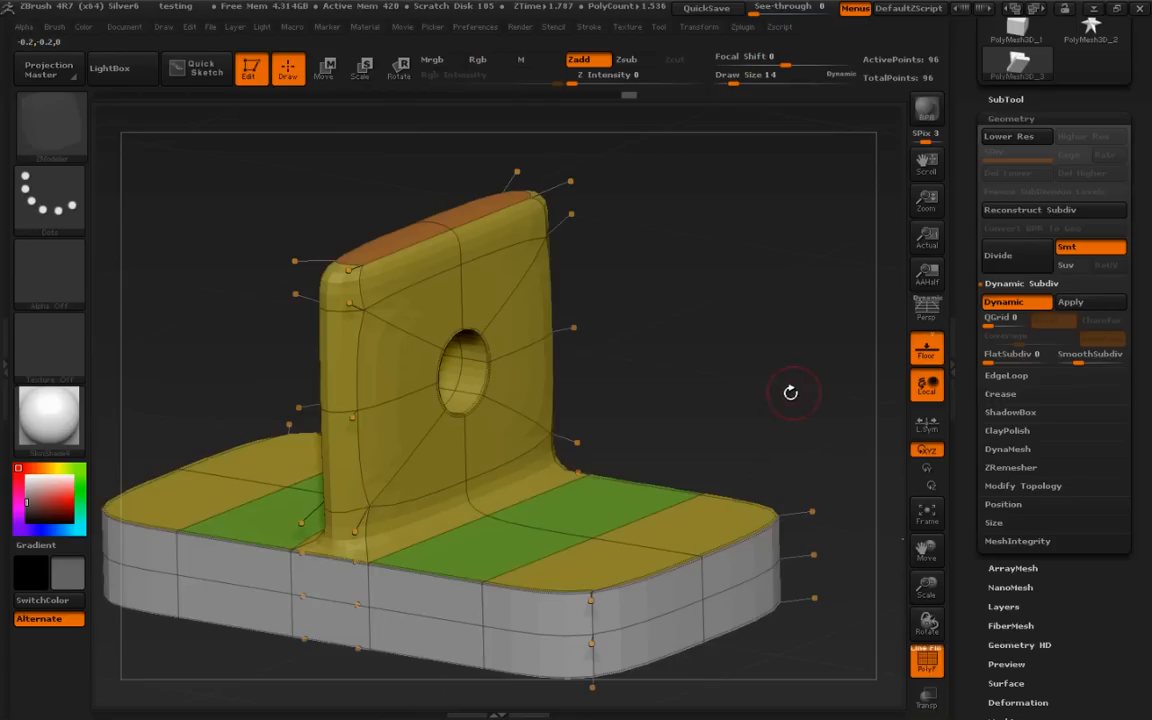
pyautogui.moveTo(764, 413); pyautogui.dragTo(872, 412)
pyautogui.click(1019, 305)
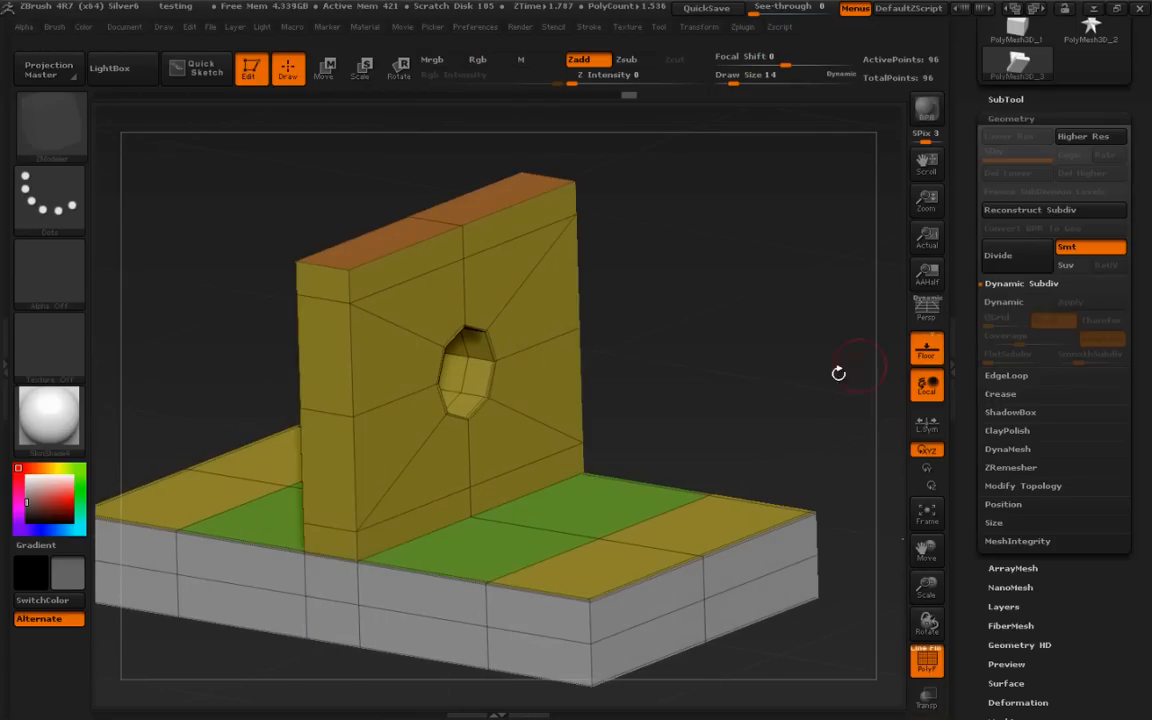
pyautogui.moveTo(838, 370); pyautogui.dragTo(764, 399)
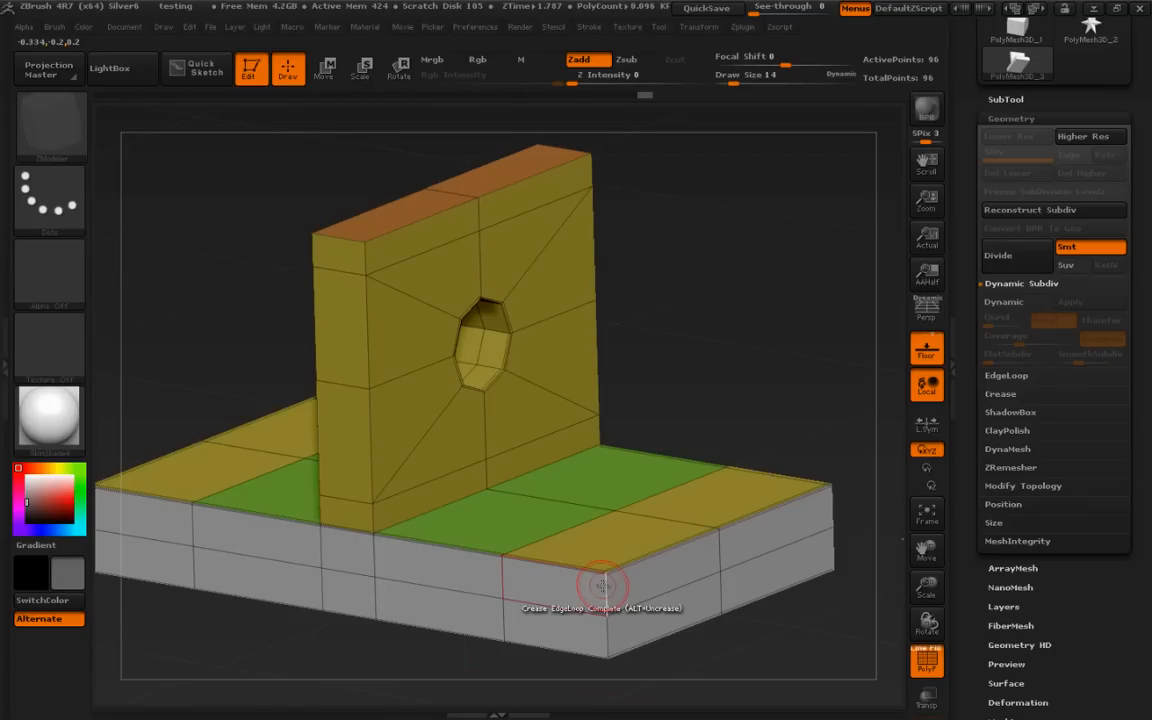
pyautogui.moveTo(733, 319); pyautogui.dragTo(810, 350)
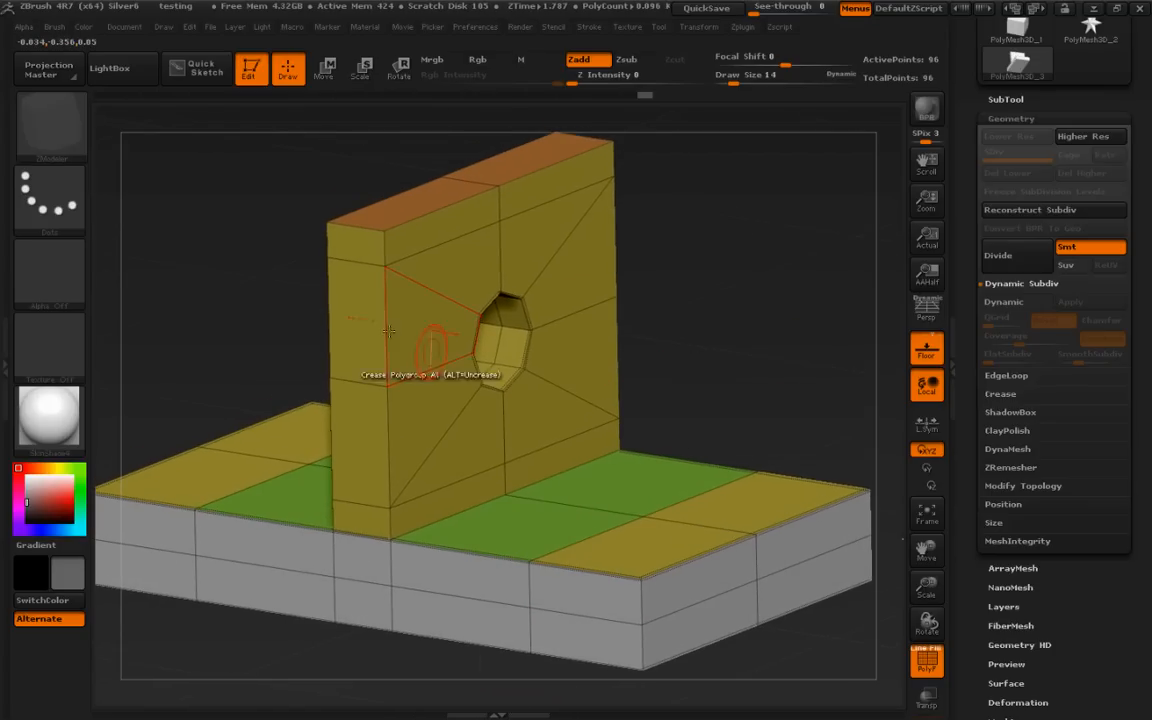
pyautogui.press('space')
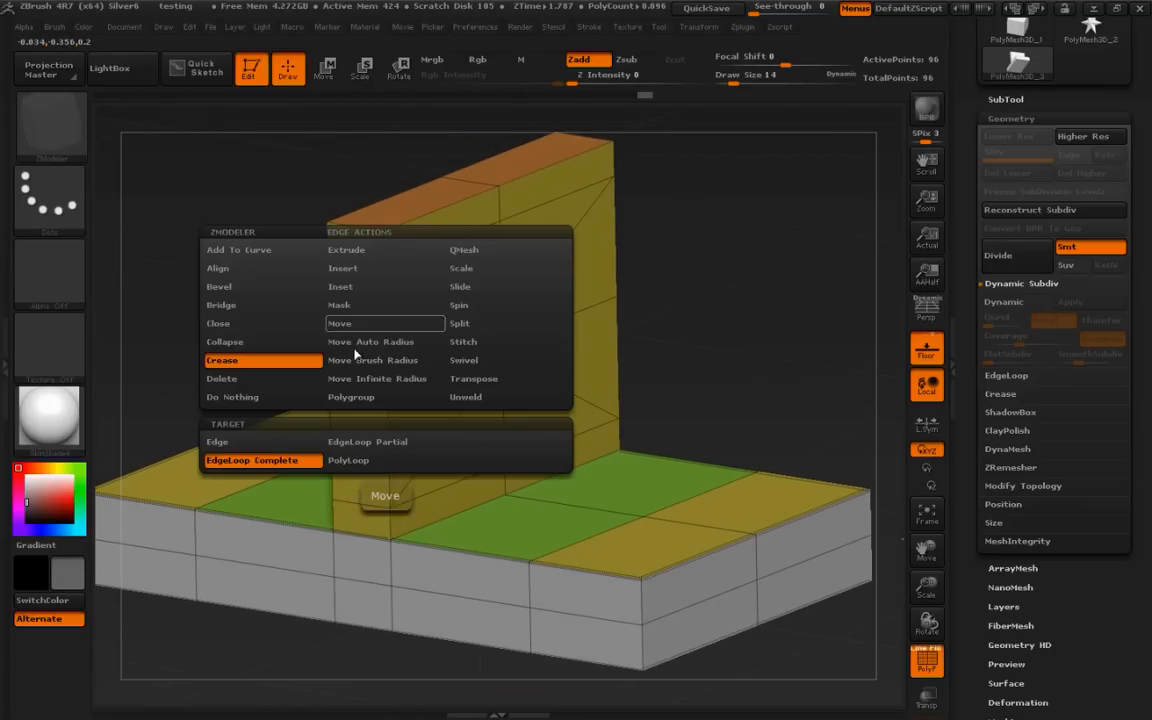
pyautogui.click(388, 322)
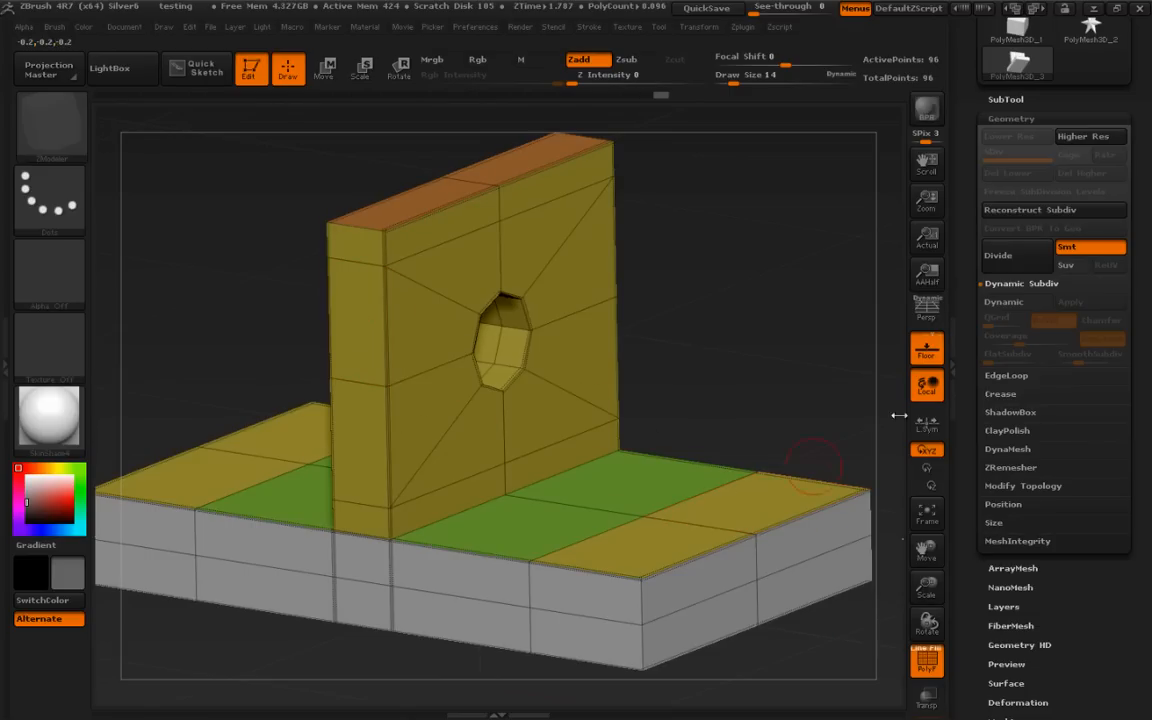
# Turn Dynamic Subdiv back on and inspect the creased tab from several angles with and without the polyframe
pyautogui.click(1004, 302)
pyautogui.moveTo(799, 394); pyautogui.dragTo(571, 478)
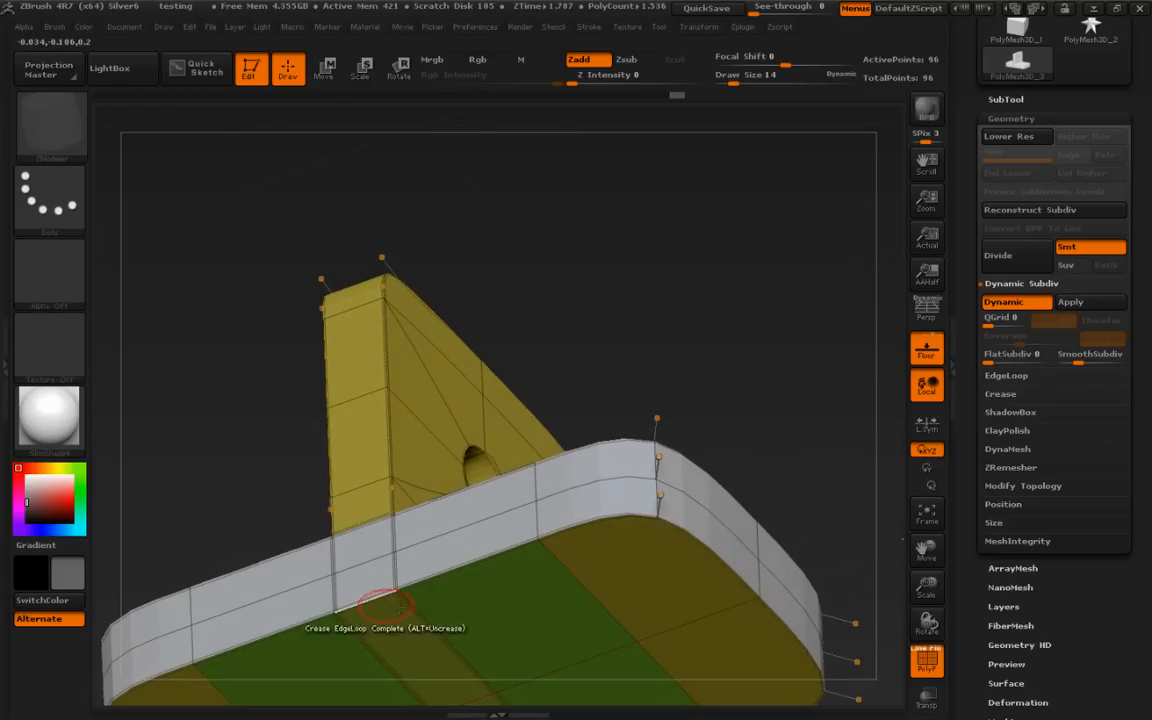
pyautogui.moveTo(786, 343)
pyautogui.mouseDown()
pyautogui.moveTo(786, 398)
pyautogui.moveTo(799, 413)
pyautogui.moveTo(848, 345)
pyautogui.moveTo(823, 334)
pyautogui.moveTo(840, 375)
pyautogui.moveTo(831, 420)
pyautogui.moveTo(838, 368)
pyautogui.mouseUp()
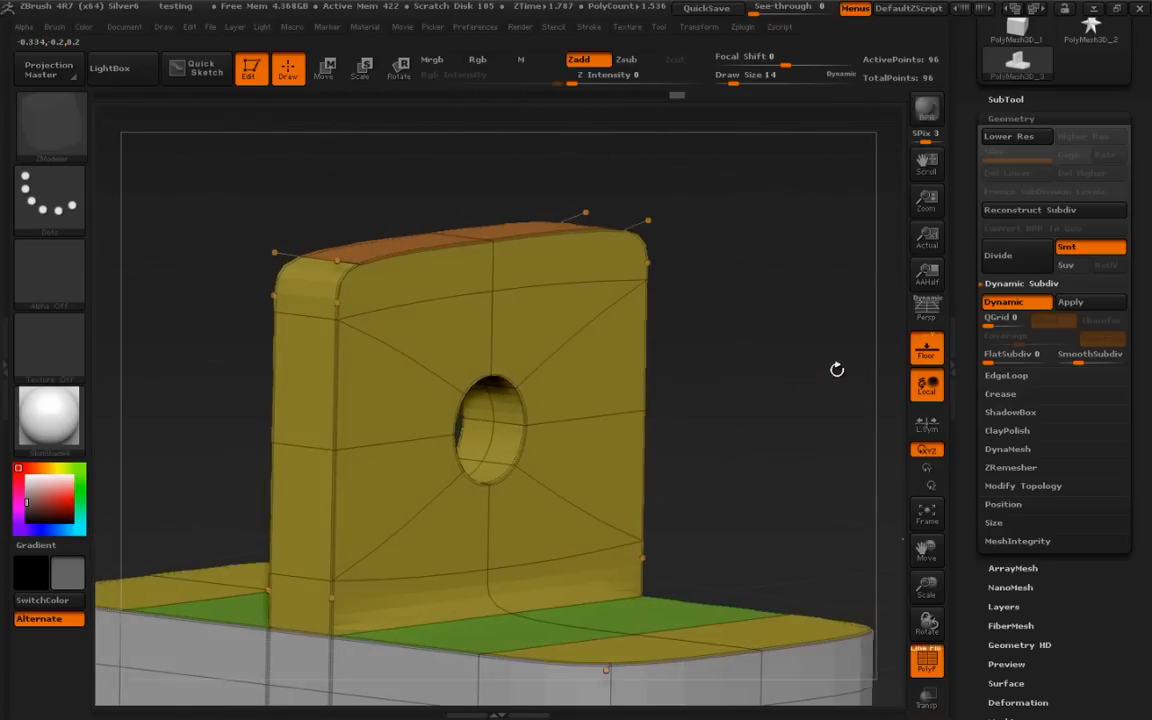
pyautogui.hotkey('shift', 'f')
pyautogui.moveTo(817, 424)
pyautogui.mouseDown()
pyautogui.moveTo(784, 411)
pyautogui.moveTo(814, 430)
pyautogui.moveTo(705, 478)
pyautogui.moveTo(789, 463)
pyautogui.moveTo(812, 410)
pyautogui.moveTo(648, 425)
pyautogui.mouseUp()
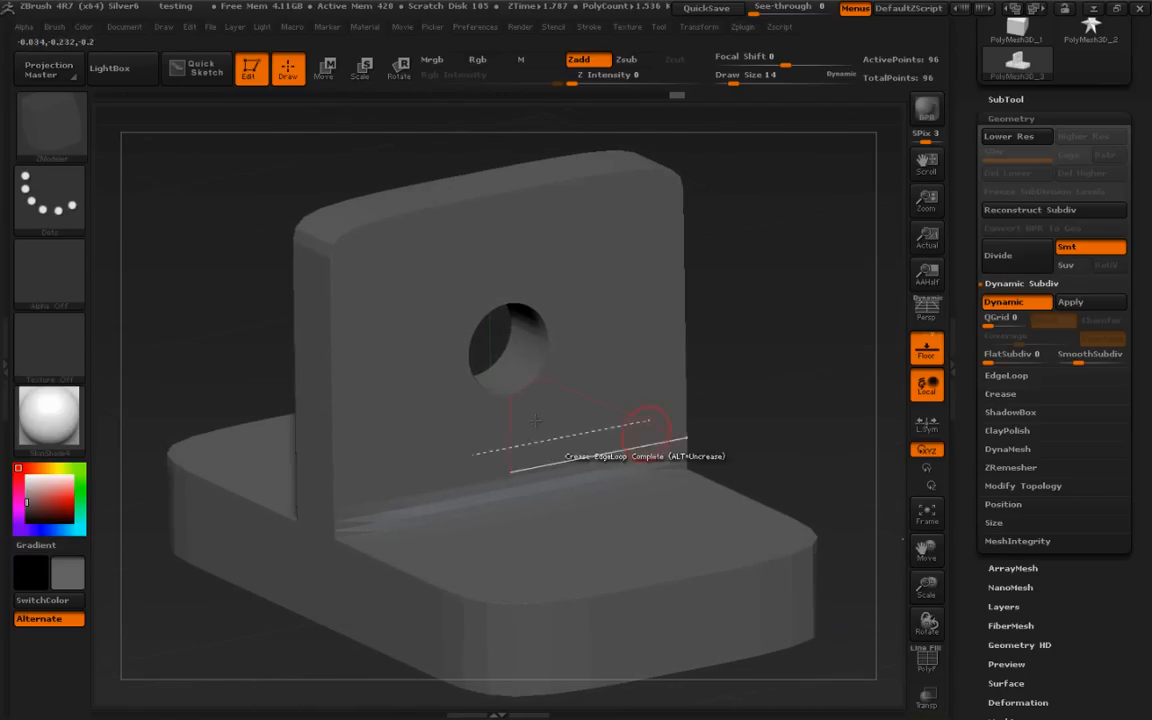
pyautogui.hotkey('shift', 'f')
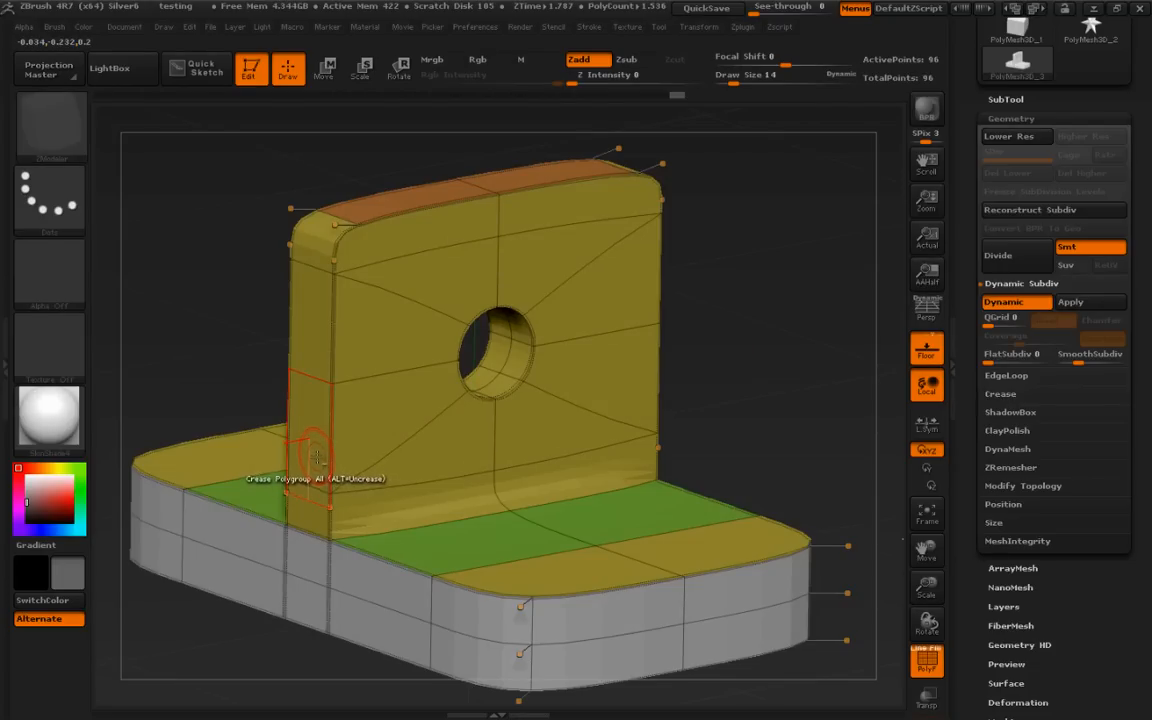
# Mark the faces around the upright tab's rim and across its upper strips as a temporary polygroup
pyautogui.moveTo(318, 455)
pyautogui.keyDown('alt'); pyautogui.mouseDown()
pyautogui.moveTo(319, 304)
pyautogui.moveTo(358, 216)
pyautogui.mouseUp(); pyautogui.keyUp('alt')
pyautogui.moveTo(478, 180)
pyautogui.keyDown('alt'); pyautogui.mouseDown()
pyautogui.moveTo(527, 180)
pyautogui.moveTo(560, 210)
pyautogui.mouseUp(); pyautogui.keyUp('alt')
pyautogui.moveTo(756, 211)
pyautogui.mouseDown()
pyautogui.moveTo(748, 249)
pyautogui.moveTo(722, 245)
pyautogui.mouseUp()
pyautogui.keyDown('alt'); pyautogui.moveTo(651, 167); pyautogui.dragTo(709, 349); pyautogui.keyUp('alt')
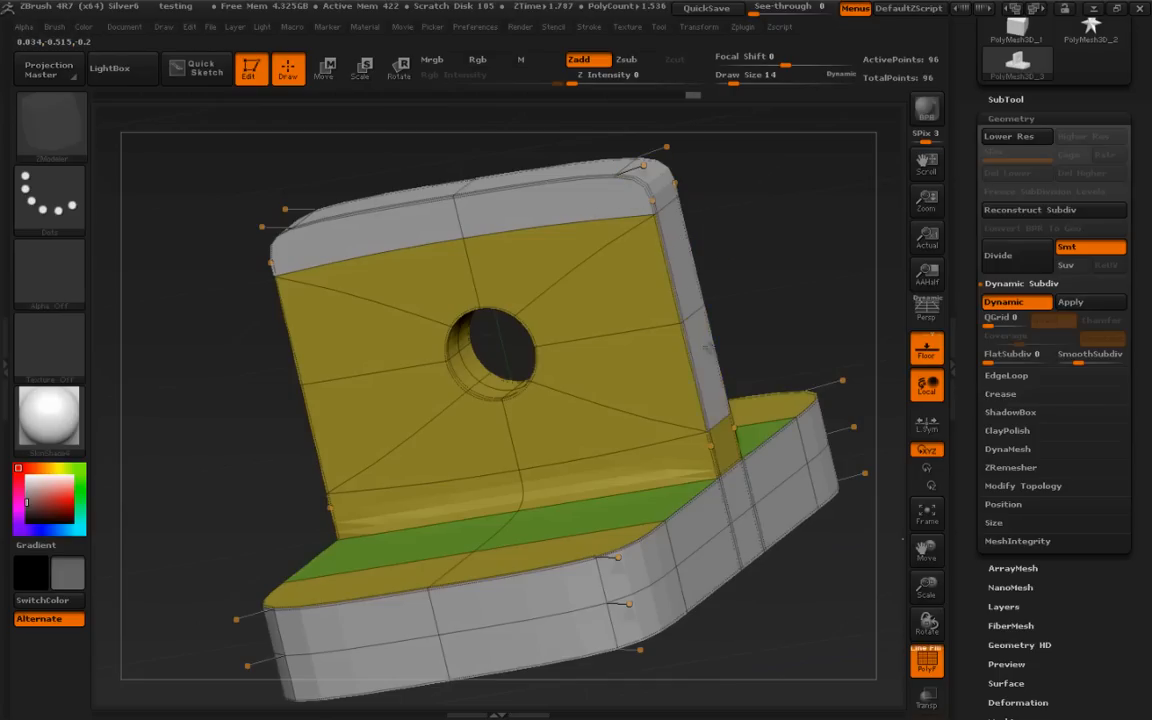
pyautogui.keyDown('alt'); pyautogui.click(411, 227); pyautogui.keyUp('alt')
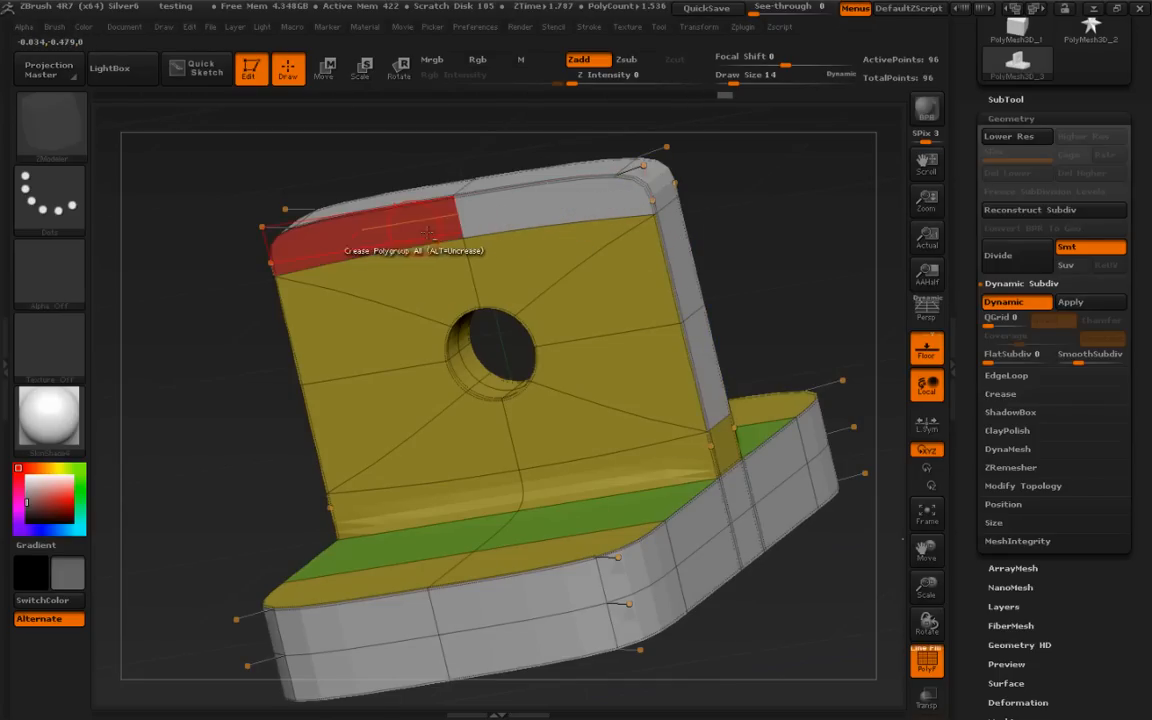
pyautogui.keyDown('alt'); pyautogui.click(524, 211); pyautogui.keyUp('alt')
pyautogui.moveTo(789, 227); pyautogui.dragTo(682, 266)
pyautogui.moveTo(759, 241); pyautogui.dragTo(676, 321)
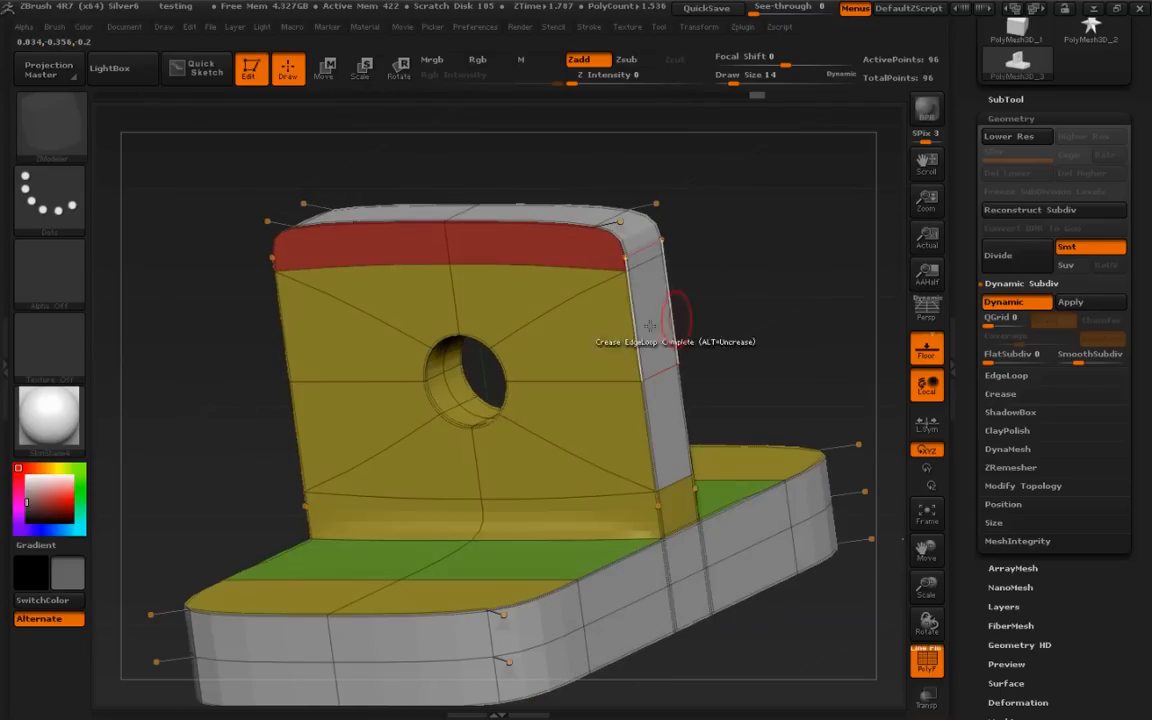
# Try the polygon Move action with the Flat & Polygroup target on the tab's side faces, checking the symmetry axes
pyautogui.press('space')
pyautogui.click(633, 215)
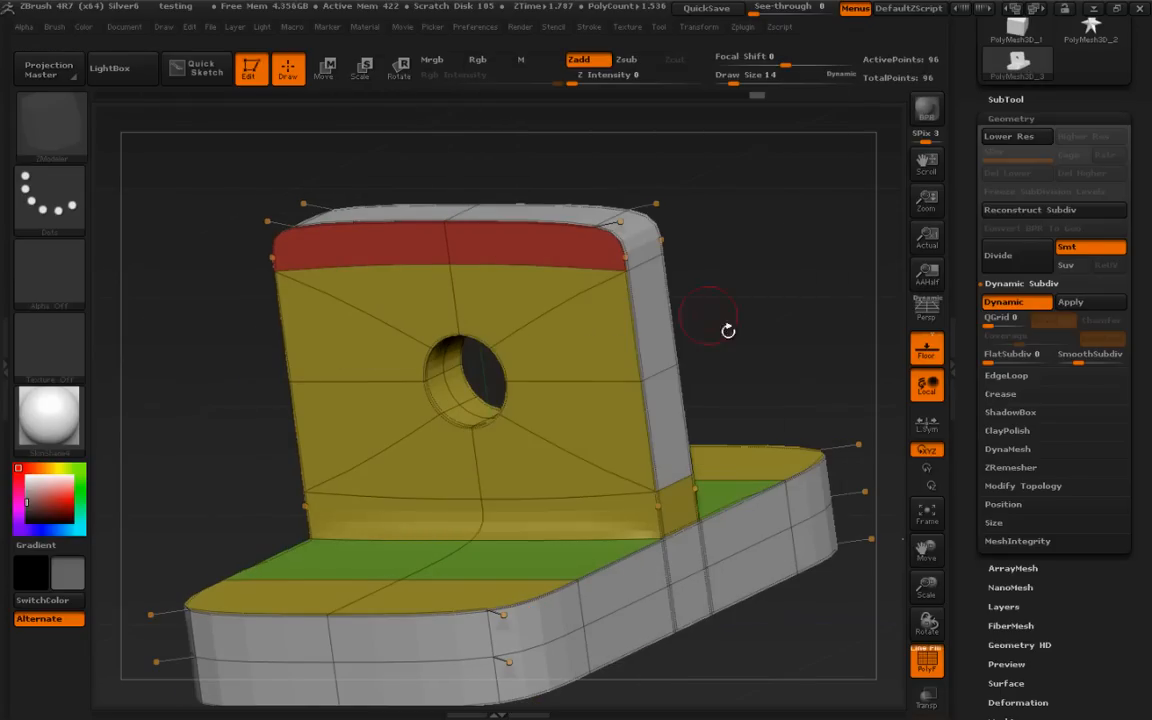
pyautogui.press('space')
pyautogui.click(660, 316)
pyautogui.press('space')
pyautogui.click(655, 315)
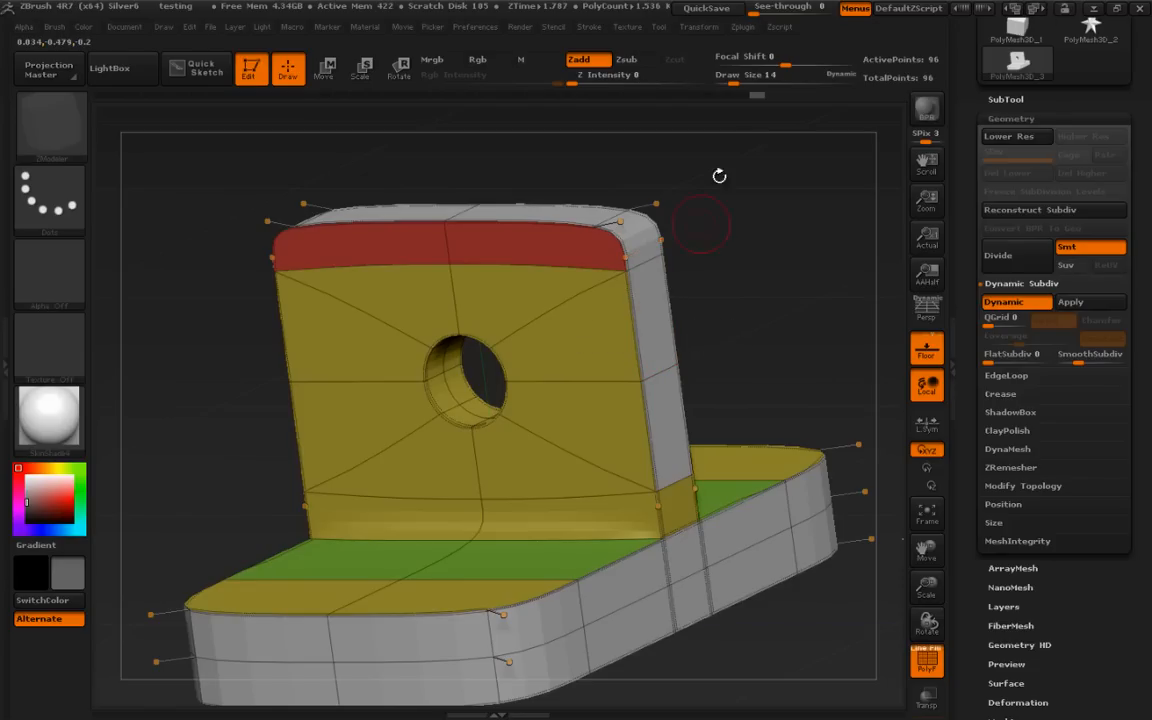
pyautogui.click(698, 26)
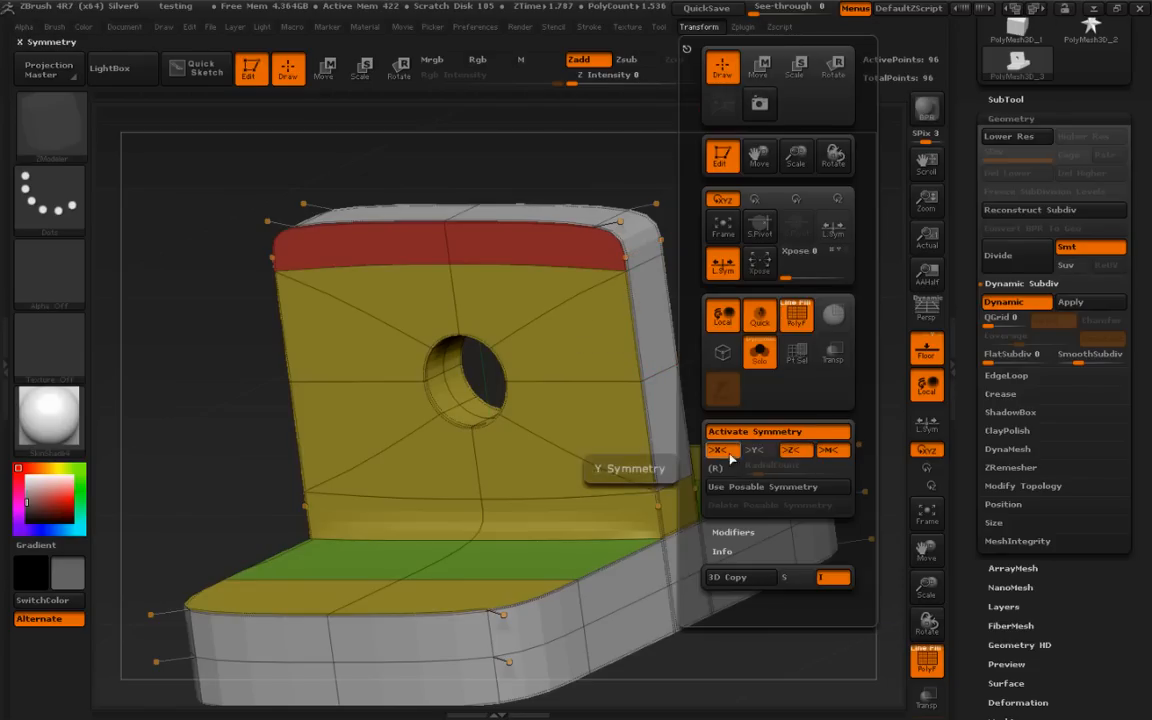
pyautogui.click(647, 316)
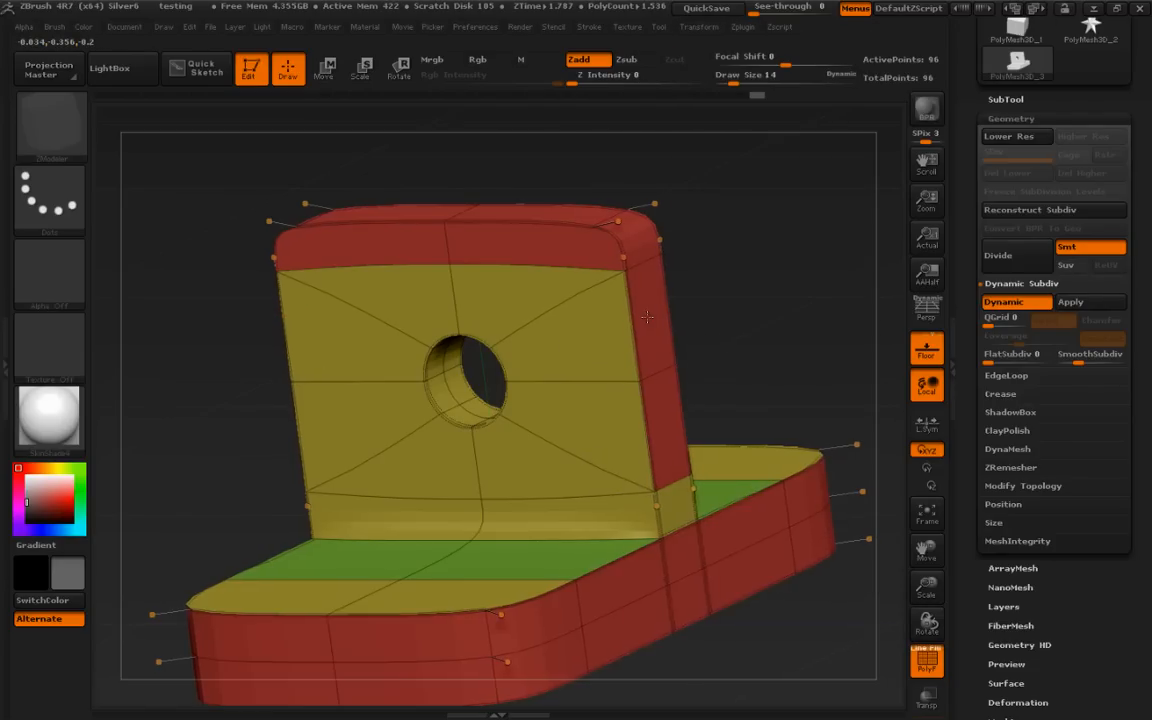
pyautogui.click(646, 316)
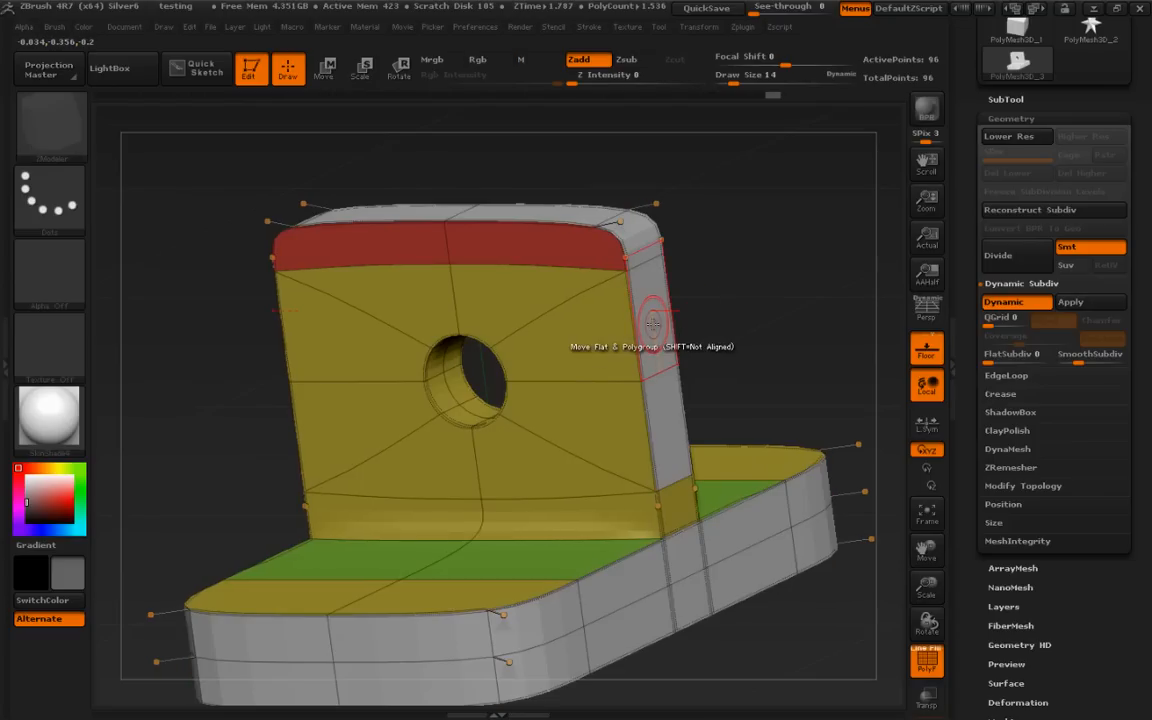
# Set the polygon Move target to A Single Poly and undo the trial move of the tab's side
pyautogui.press('space')
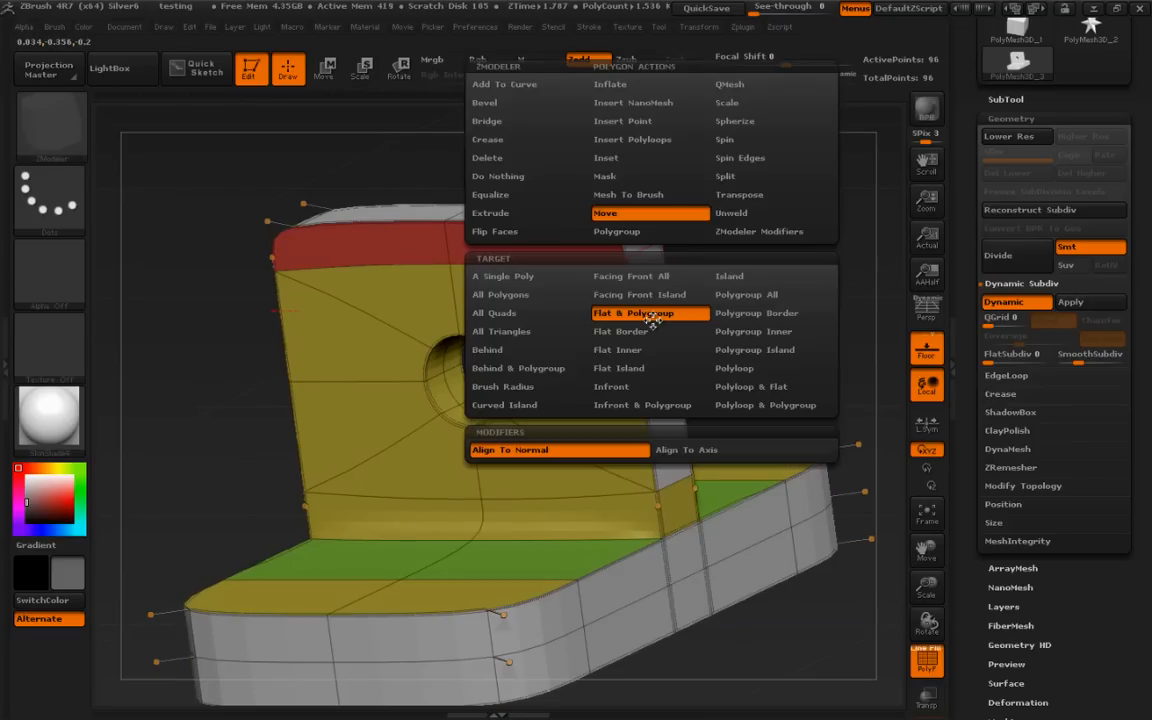
pyautogui.click(527, 278)
pyautogui.moveTo(676, 366); pyautogui.dragTo(759, 332)
pyautogui.hotkey('ctrl', 'z')
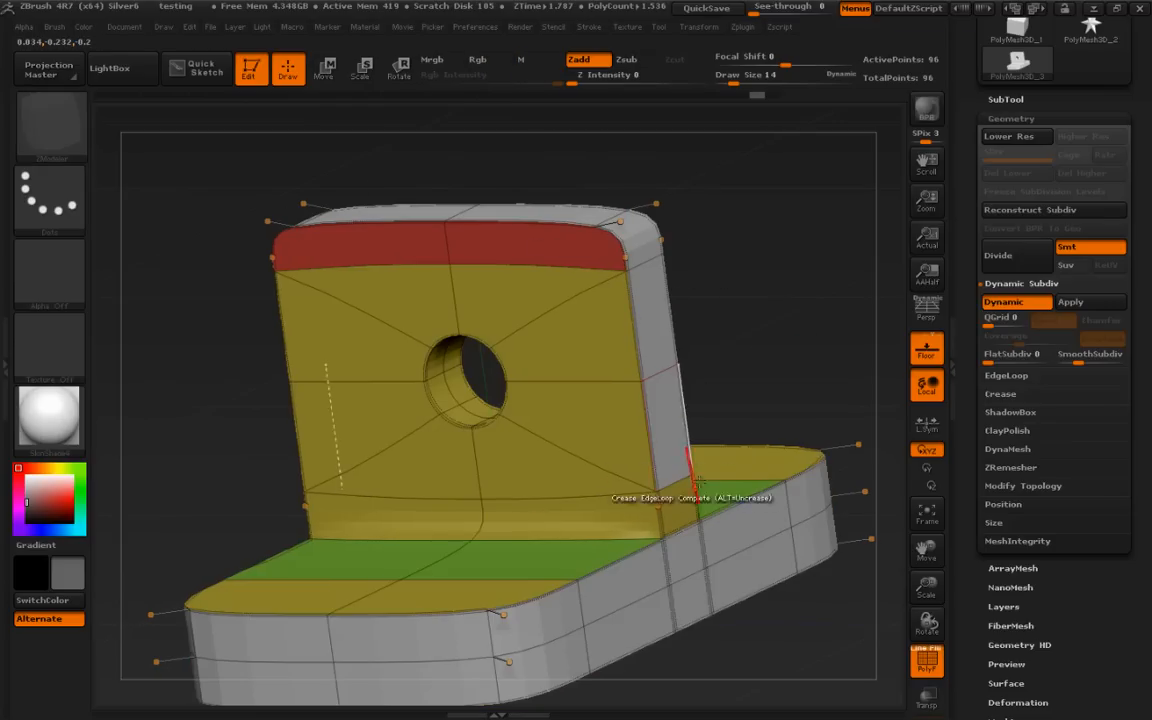
# Assign the whole bracket to one polygroup and mark the upright tab's rim faces as a temporary selection
pyautogui.press('ctrl')
pyautogui.hotkey('ctrl', 'w')
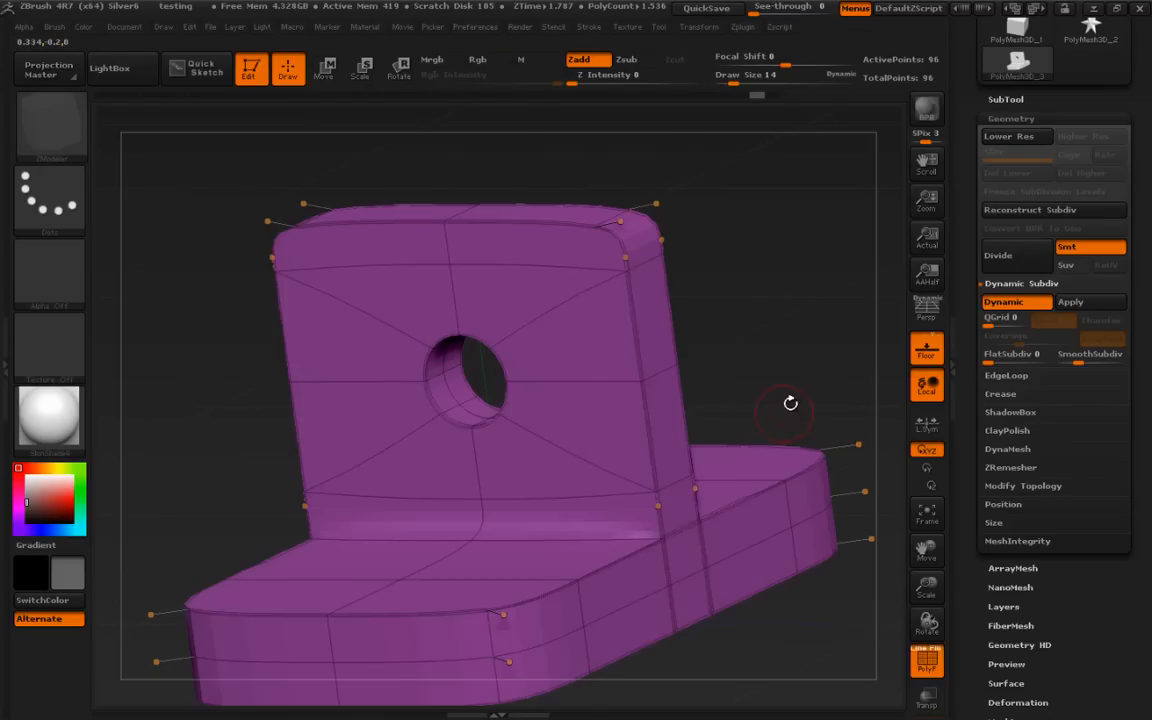
pyautogui.moveTo(671, 436)
pyautogui.keyDown('alt'); pyautogui.mouseDown()
pyautogui.moveTo(645, 250)
pyautogui.moveTo(295, 235)
pyautogui.moveTo(535, 206)
pyautogui.mouseUp(); pyautogui.keyUp('alt')
pyautogui.moveTo(740, 232); pyautogui.dragTo(600, 261)
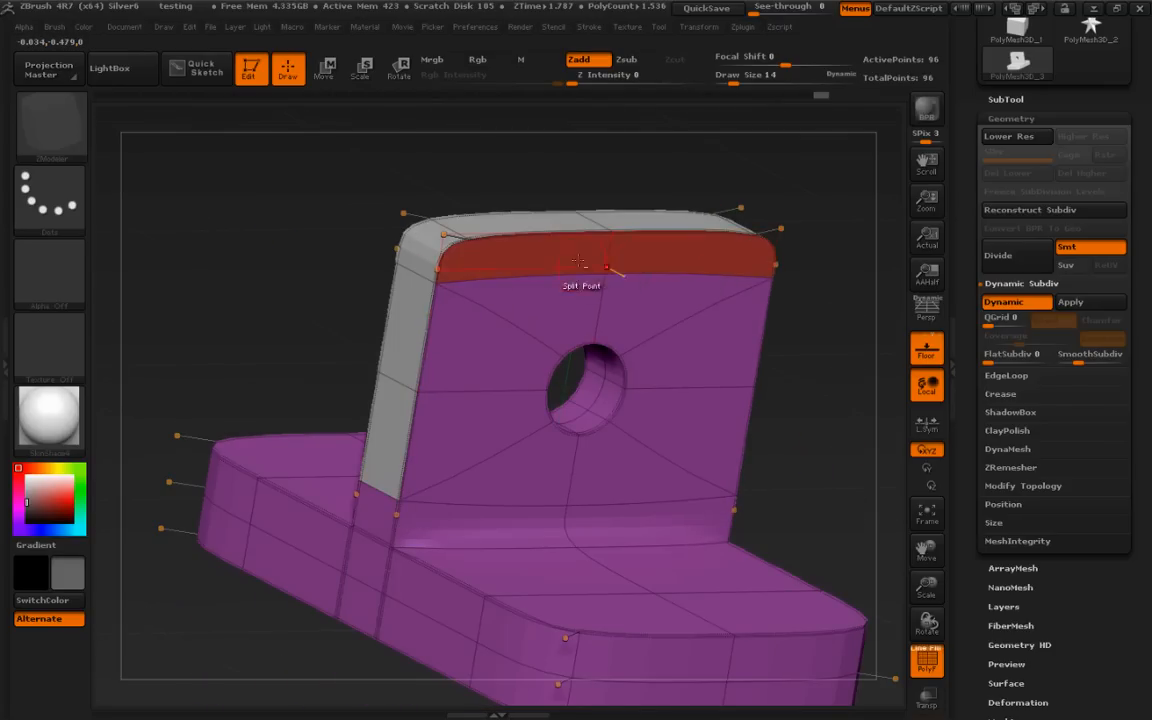
# Move the marked rim faces inward to narrow the tab above the base, and inspect the transitions without the polyframe
pyautogui.moveTo(800, 195)
pyautogui.mouseDown()
pyautogui.moveTo(450, 240)
pyautogui.moveTo(779, 189)
pyautogui.moveTo(669, 172)
pyautogui.moveTo(800, 205)
pyautogui.mouseUp()
pyautogui.moveTo(679, 354); pyautogui.dragTo(642, 354)
pyautogui.moveTo(722, 356); pyautogui.dragTo(794, 362)
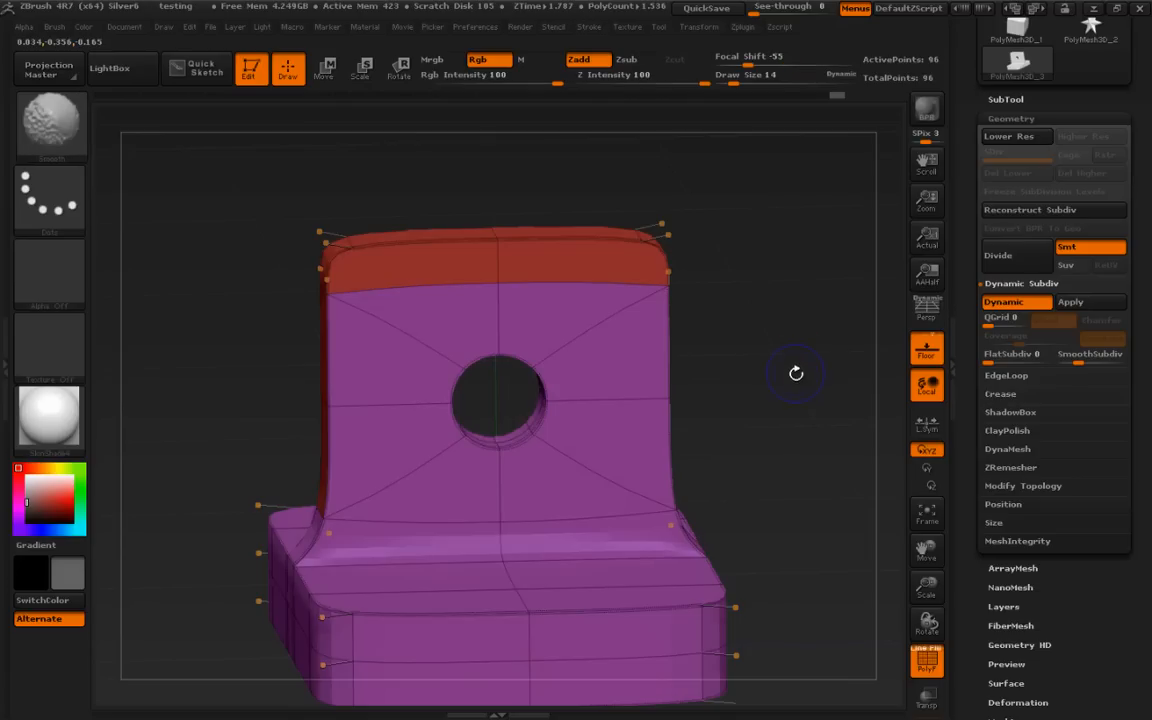
pyautogui.hotkey('shift', 'f')
pyautogui.moveTo(796, 430)
pyautogui.mouseDown()
pyautogui.moveTo(818, 424)
pyautogui.moveTo(784, 399)
pyautogui.moveTo(795, 432)
pyautogui.moveTo(830, 410)
pyautogui.moveTo(807, 432)
pyautogui.moveTo(802, 417)
pyautogui.mouseUp()
pyautogui.hotkey('ctrl', 'shift')
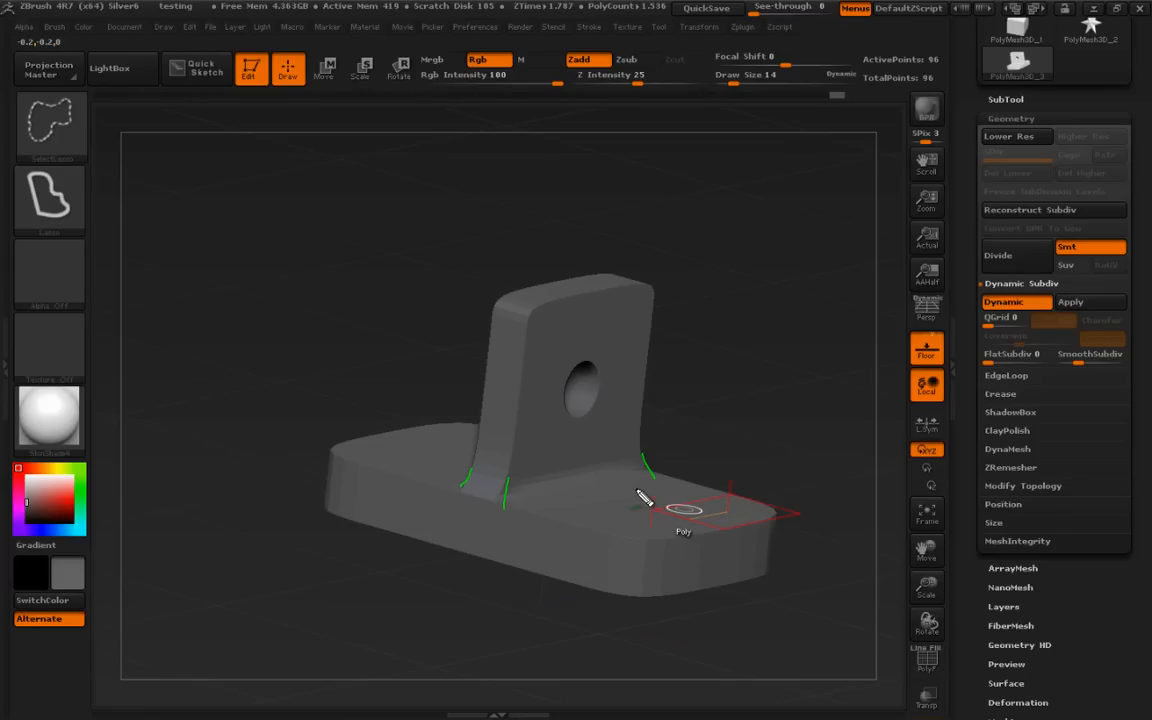
pyautogui.moveTo(730, 411)
pyautogui.mouseDown()
pyautogui.moveTo(845, 400)
pyautogui.moveTo(828, 378)
pyautogui.moveTo(831, 409)
pyautogui.moveTo(851, 408)
pyautogui.moveTo(859, 345)
pyautogui.mouseUp()
# Slide the corner points where the tab meets the base outward along the base's upper side edges to widen the fillets
pyautogui.hotkey('shift', 'f')
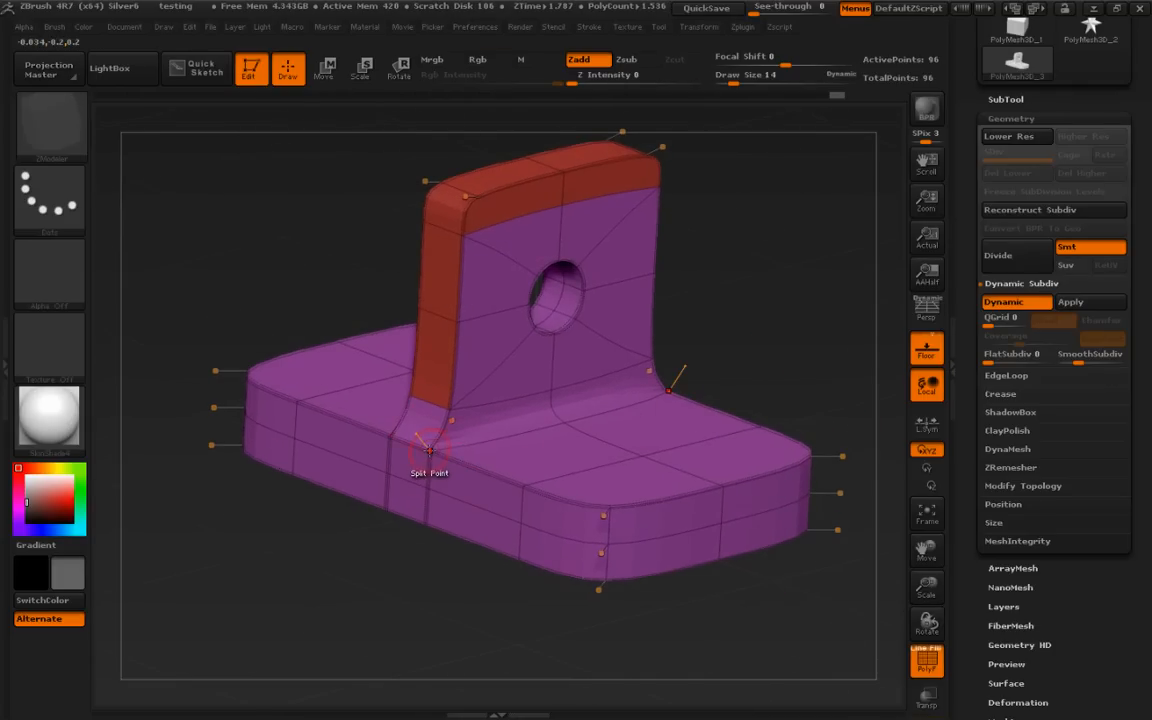
pyautogui.press('space')
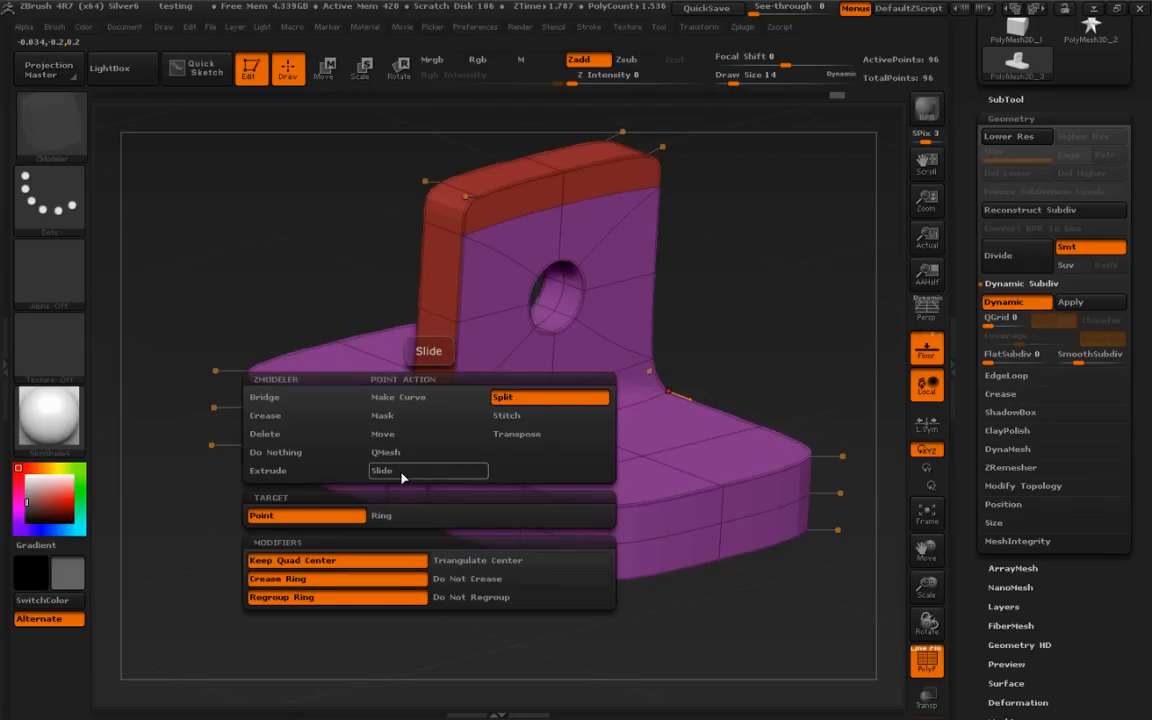
pyautogui.click(417, 474)
pyautogui.moveTo(432, 452); pyautogui.dragTo(434, 451)
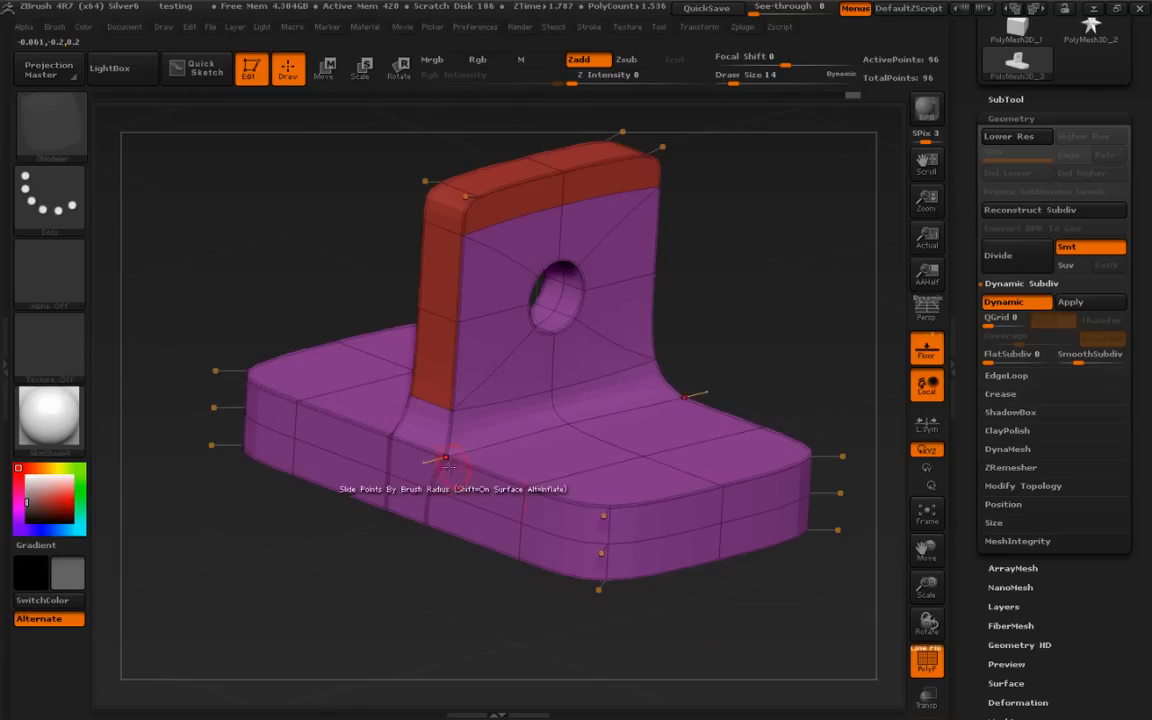
pyautogui.moveTo(389, 435); pyautogui.dragTo(388, 434)
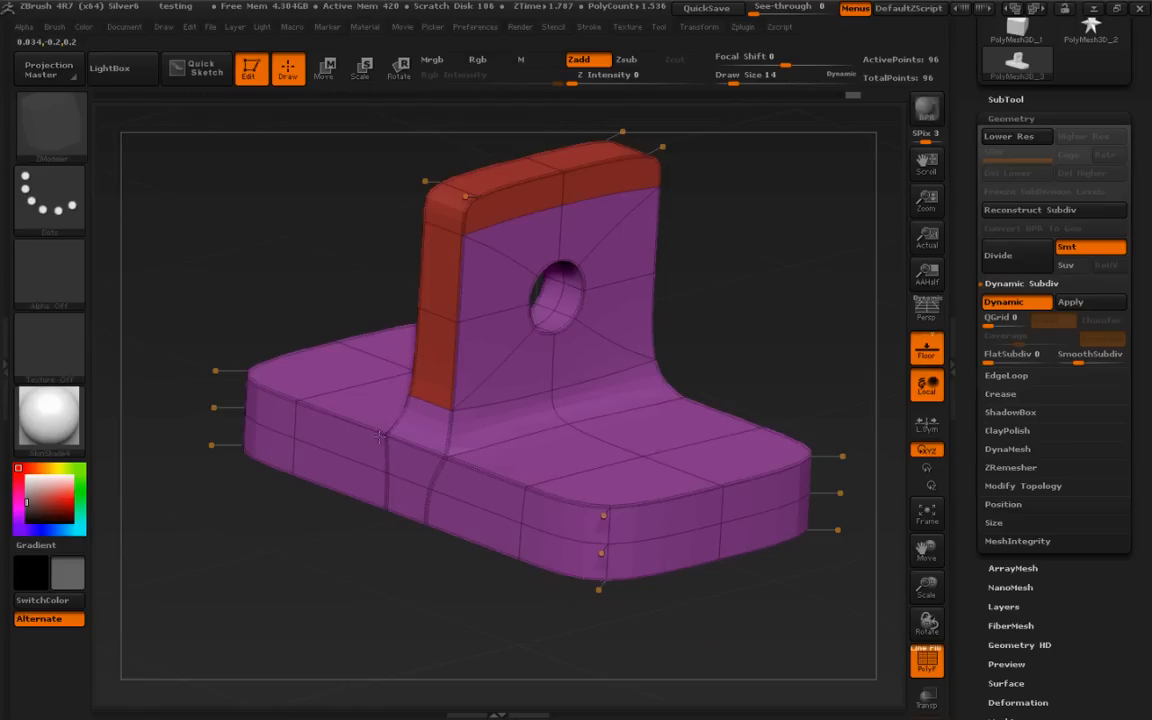
pyautogui.hotkey('shift', 'f')
pyautogui.moveTo(715, 368); pyautogui.dragTo(759, 405)
# Enlarge the tab's round hole from the front view with a concentric clip using the ClipCircleCenter brush
pyautogui.hotkey('shift', 'f')
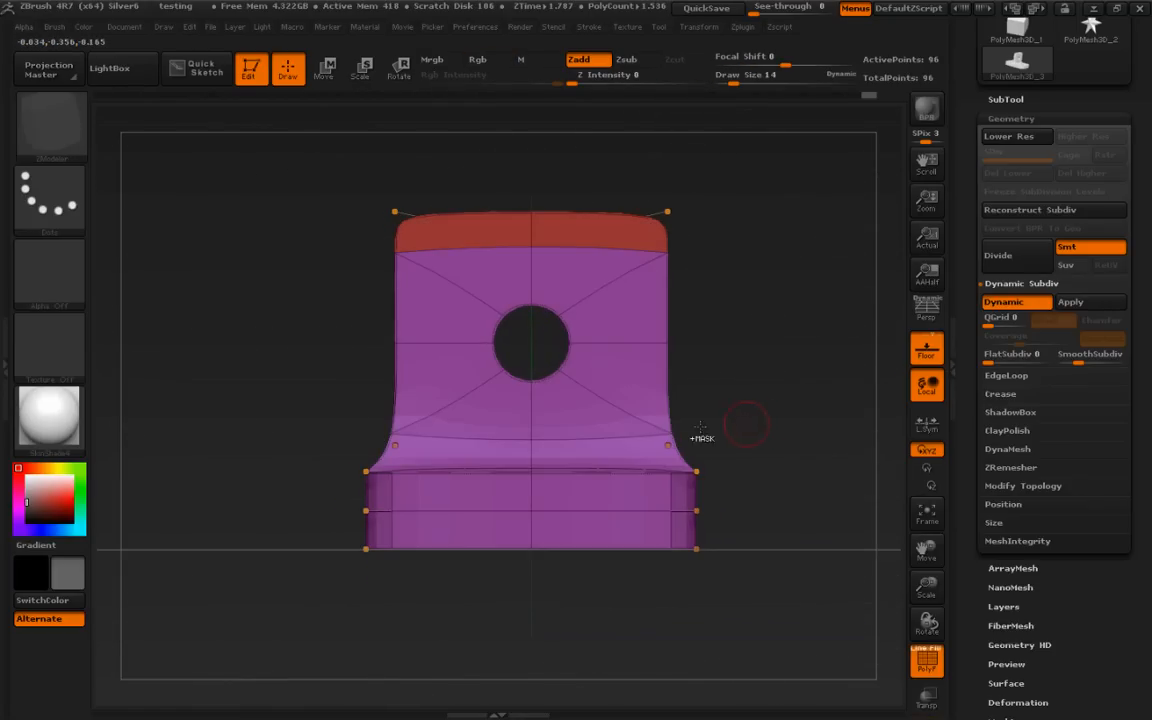
pyautogui.keyDown('ctrl'); pyautogui.keyDown('shift'); pyautogui.click(70, 145); pyautogui.keyUp('shift'); pyautogui.keyUp('ctrl')
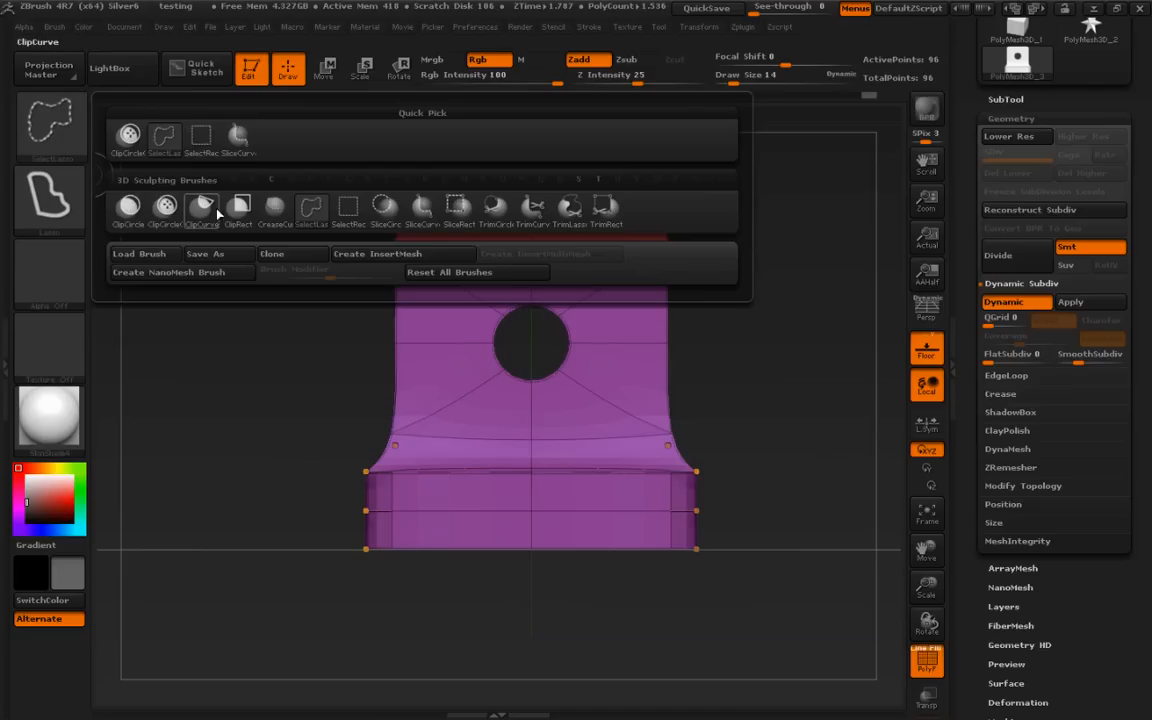
pyautogui.click(166, 222)
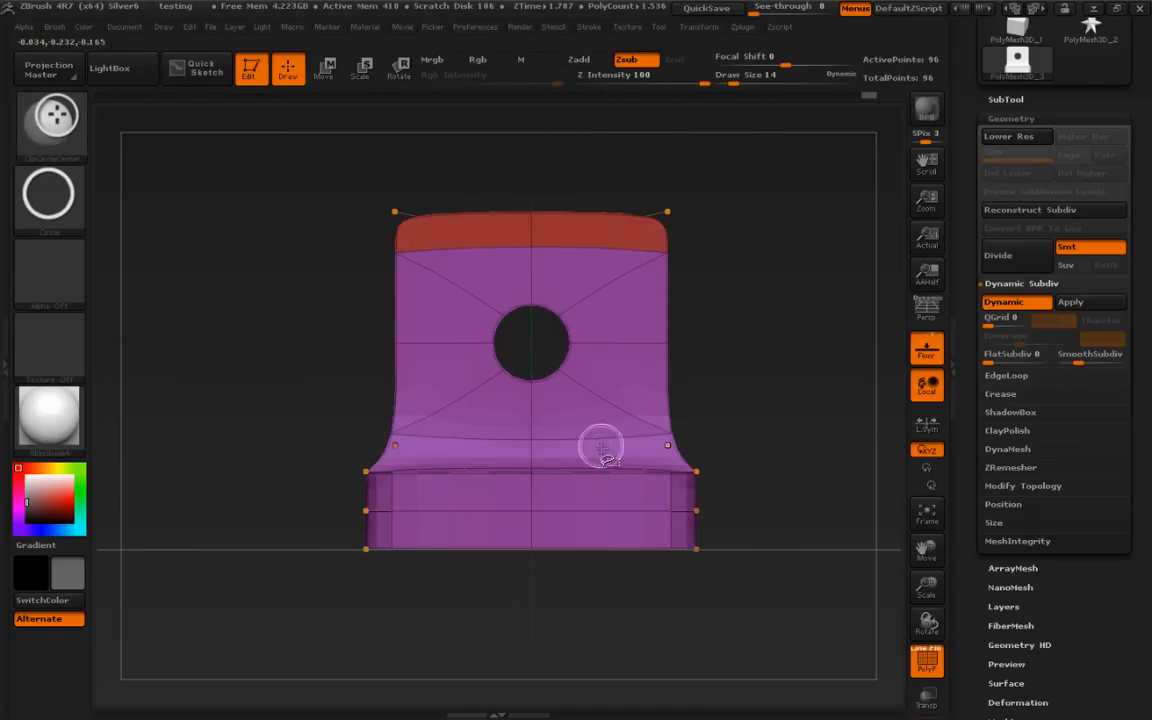
pyautogui.keyDown('ctrl'); pyautogui.keyDown('shift'); pyautogui.moveTo(546, 356); pyautogui.dragTo(580, 392); pyautogui.keyUp('shift'); pyautogui.keyUp('ctrl')
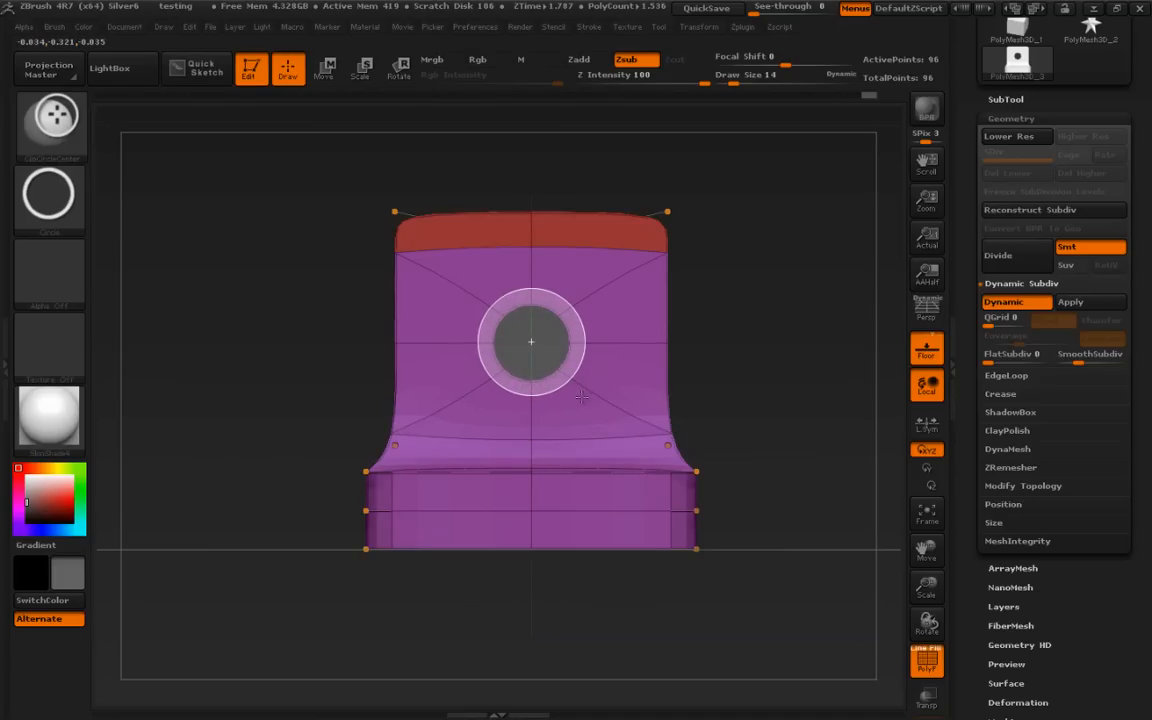
pyautogui.keyDown('ctrl'); pyautogui.keyDown('shift'); pyautogui.moveTo(582, 396); pyautogui.dragTo(582, 396); pyautogui.keyUp('shift'); pyautogui.keyUp('ctrl')
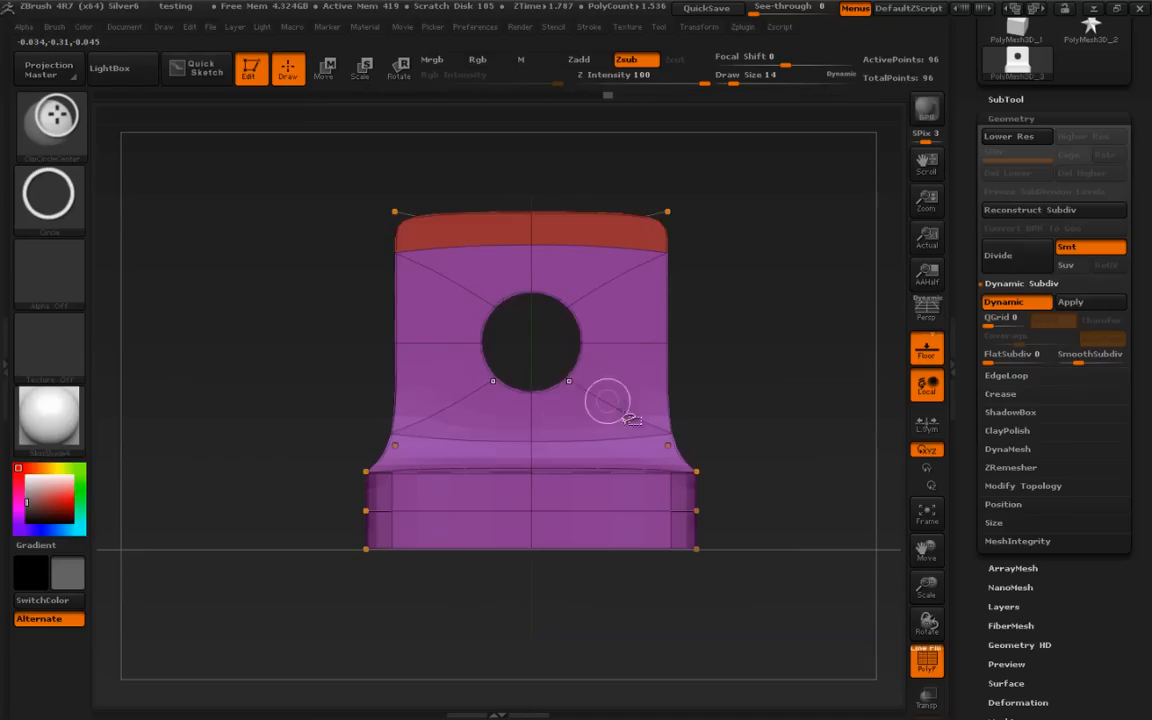
# Try a larger concentric circle clip around the tab's hole and undo it
pyautogui.moveTo(792, 483)
pyautogui.mouseDown()
pyautogui.moveTo(770, 500)
pyautogui.moveTo(700, 450)
pyautogui.mouseUp()
pyautogui.hotkey('ctrl', 'shift')
pyautogui.keyDown('ctrl'); pyautogui.keyDown('shift'); pyautogui.moveTo(549, 359); pyautogui.dragTo(572, 384); pyautogui.keyUp('shift'); pyautogui.keyUp('ctrl')
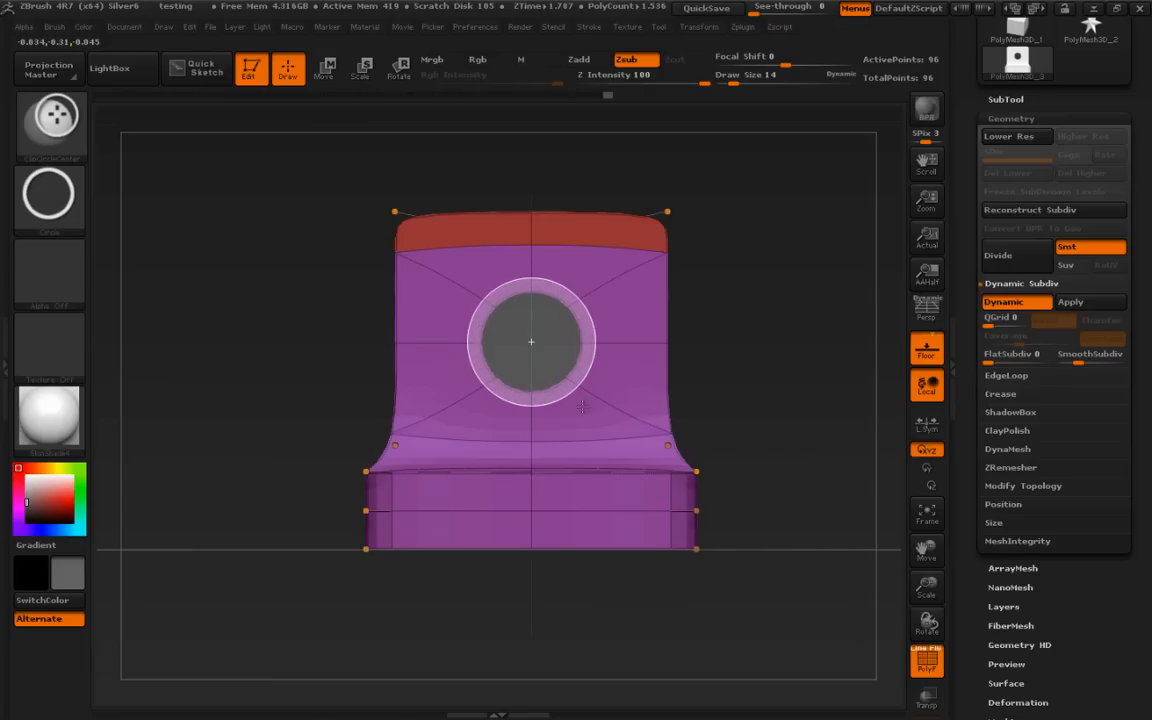
pyautogui.keyDown('ctrl'); pyautogui.keyDown('shift'); pyautogui.moveTo(582, 405); pyautogui.dragTo(590, 408); pyautogui.keyUp('shift'); pyautogui.keyUp('ctrl')
pyautogui.hotkey('ctrl', 'z')
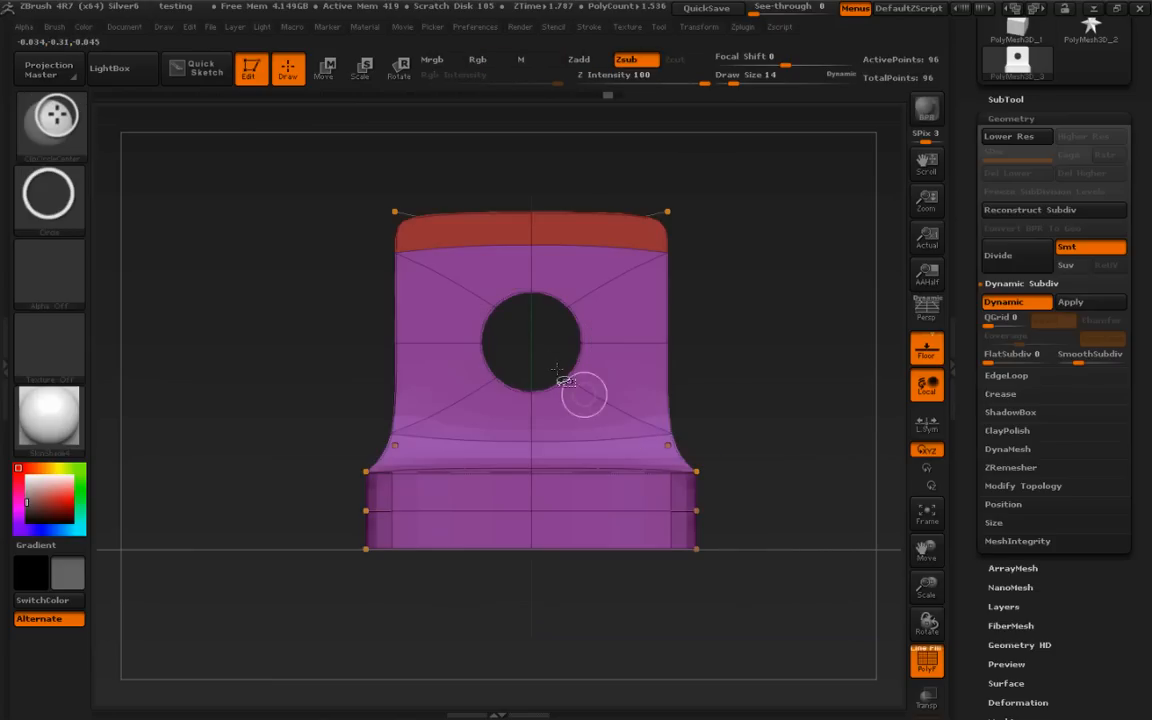
# Enlarge the tab's round hole slightly with a concentric circle clip and inspect the bracket without the polyframe
pyautogui.keyDown('ctrl'); pyautogui.keyDown('shift'); pyautogui.moveTo(531, 344); pyautogui.dragTo(579, 402); pyautogui.keyUp('shift'); pyautogui.keyUp('ctrl')
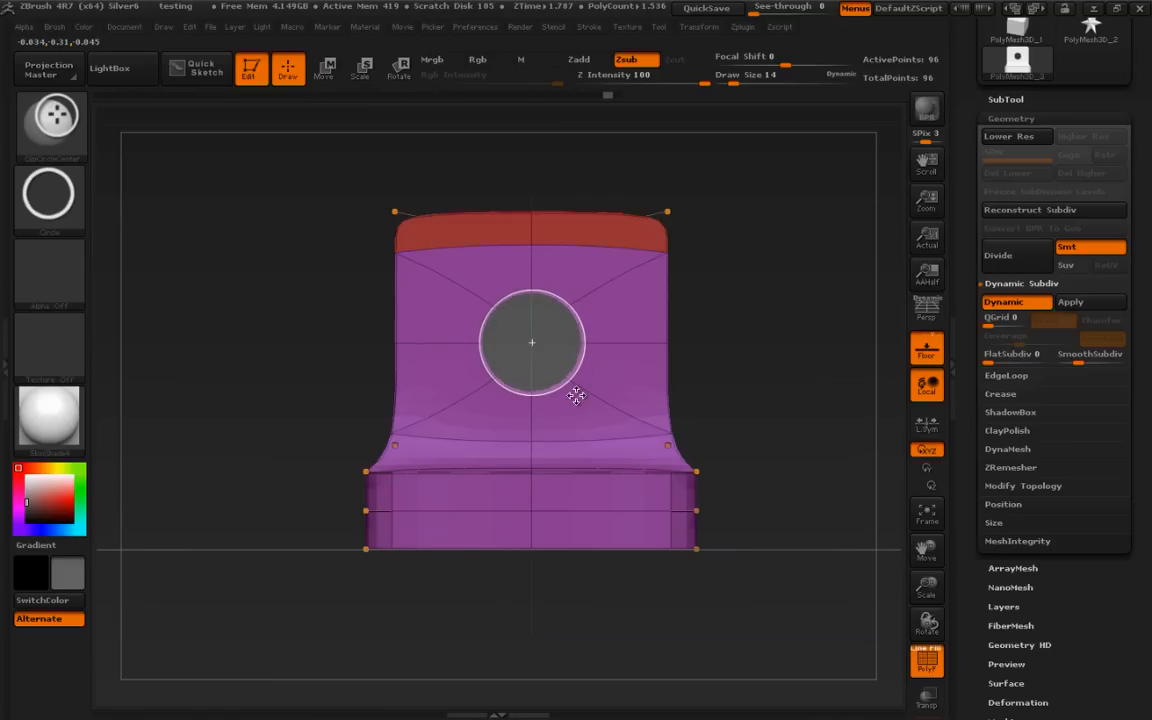
pyautogui.keyDown('ctrl'); pyautogui.keyDown('shift'); pyautogui.moveTo(575, 393); pyautogui.dragTo(590, 413); pyautogui.keyUp('shift'); pyautogui.keyUp('ctrl')
pyautogui.moveTo(774, 437); pyautogui.dragTo(820, 426)
pyautogui.hotkey('shift', 'f')
pyautogui.moveTo(818, 488); pyautogui.dragTo(767, 518)
pyautogui.hotkey('ctrl', 'shift')
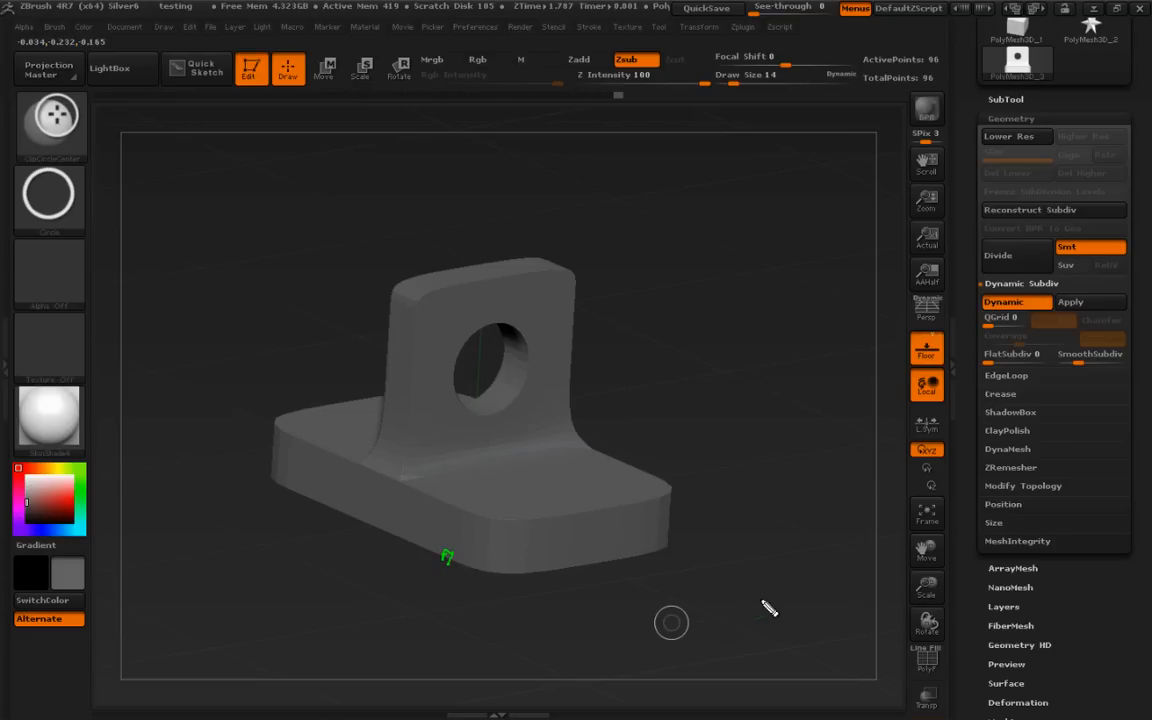
pyautogui.moveTo(769, 609)
pyautogui.mouseDown()
pyautogui.moveTo(777, 594)
pyautogui.moveTo(764, 596)
pyautogui.moveTo(807, 614)
pyautogui.moveTo(818, 548)
pyautogui.moveTo(848, 558)
pyautogui.moveTo(849, 582)
pyautogui.moveTo(846, 497)
pyautogui.mouseUp()
# Insert three edge loops across the base, close to the existing cross loop between the tab and the rounded end
pyautogui.hotkey('shift', 'f')
pyautogui.keyDown('alt'); pyautogui.moveTo(733, 553); pyautogui.dragTo(756, 486); pyautogui.keyUp('alt')
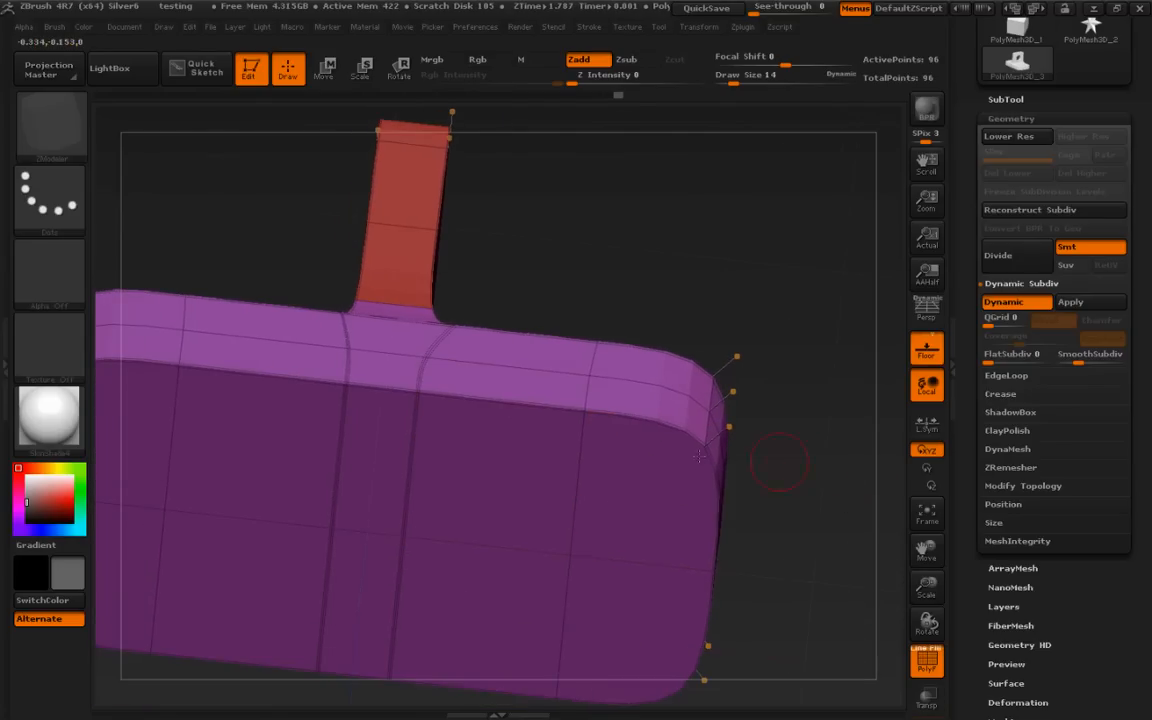
pyautogui.press('space')
pyautogui.click(551, 270)
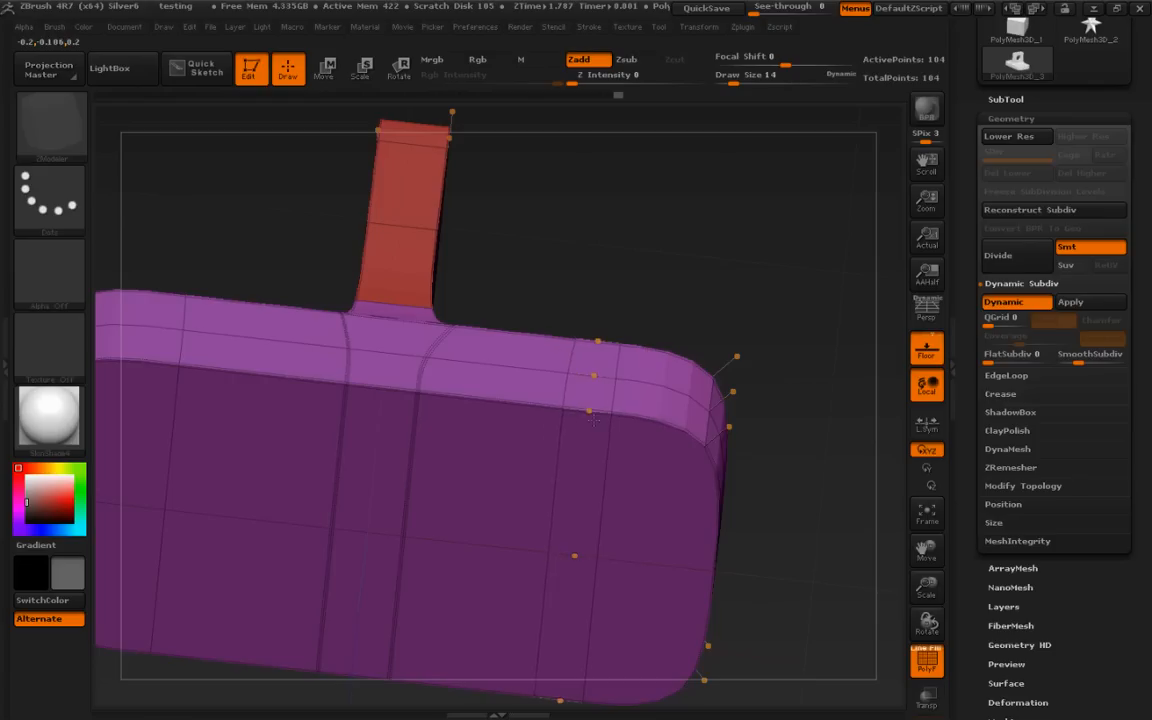
pyautogui.moveTo(805, 445); pyautogui.dragTo(780, 440)
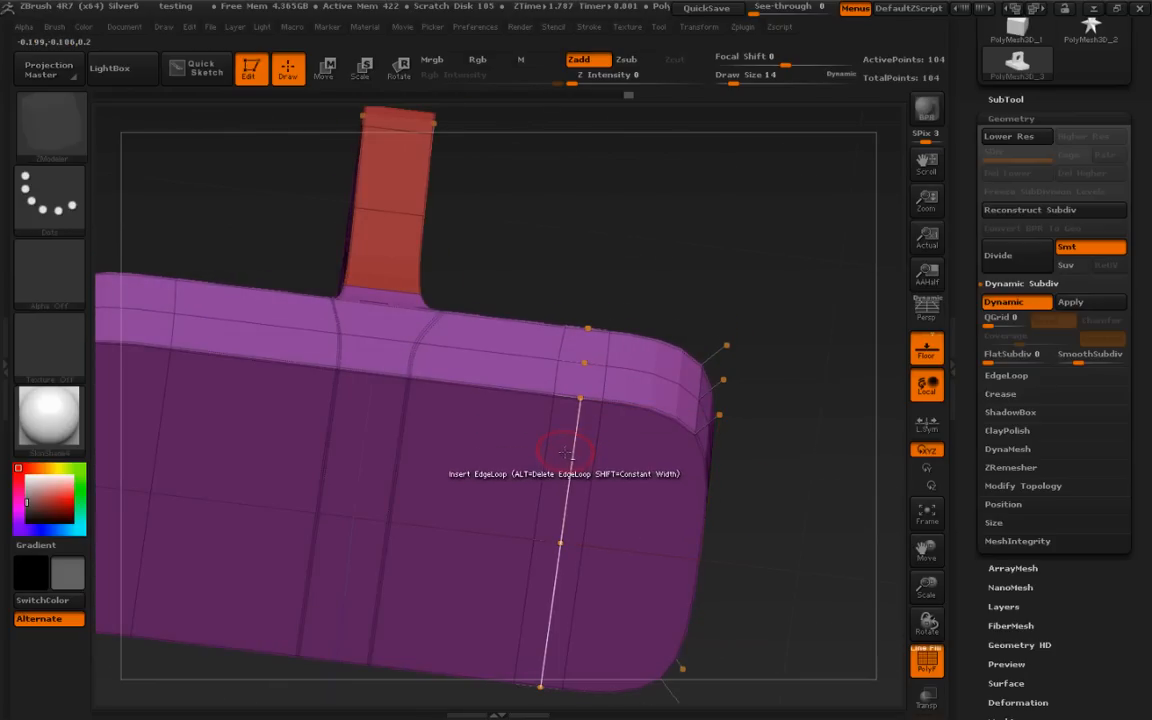
pyautogui.hotkey('shift', 'd')
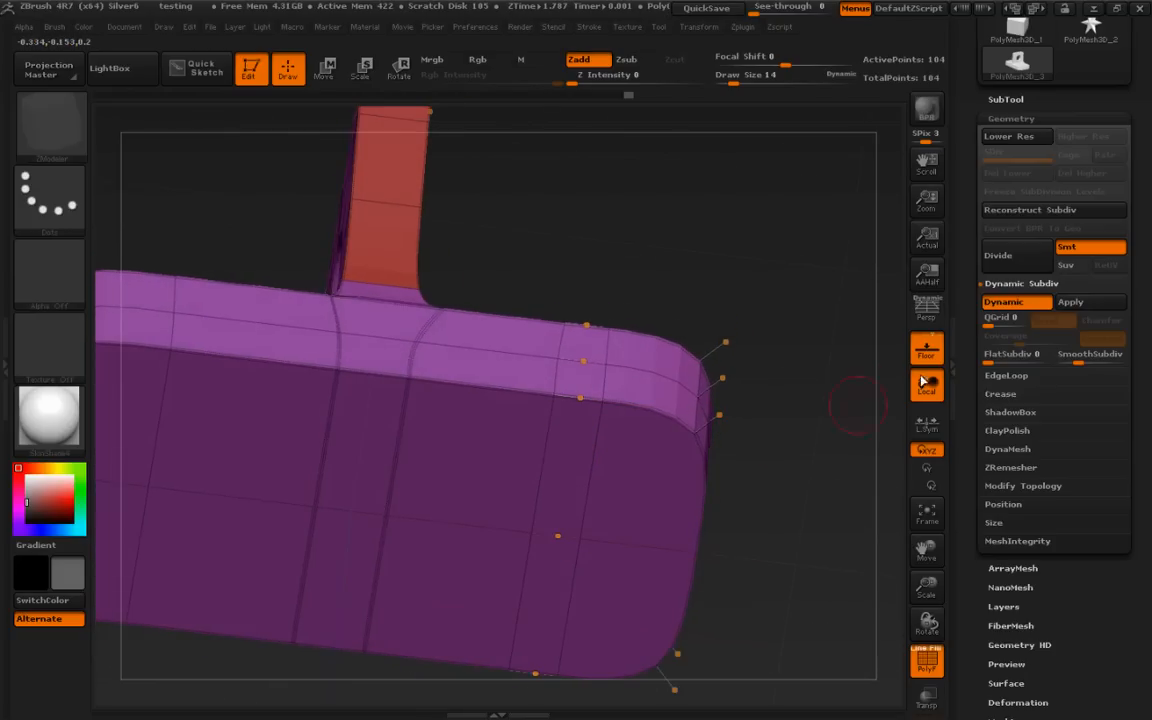
pyautogui.moveTo(816, 500); pyautogui.dragTo(805, 507)
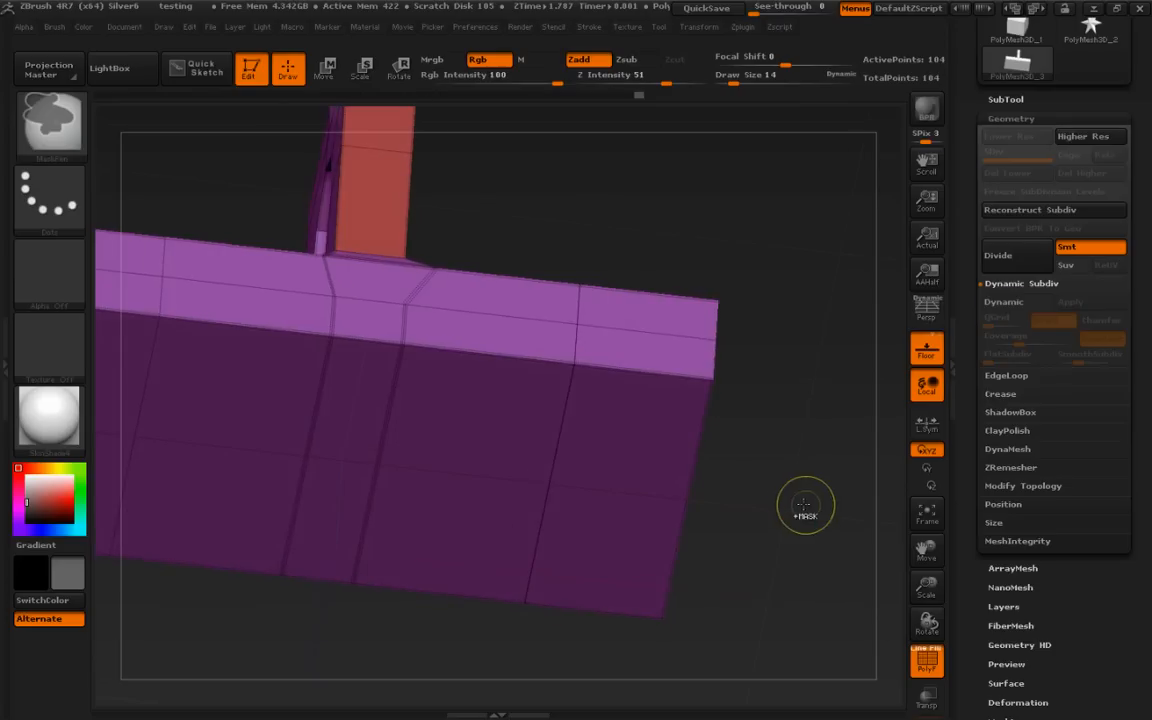
pyautogui.hotkey('shift', 'd')
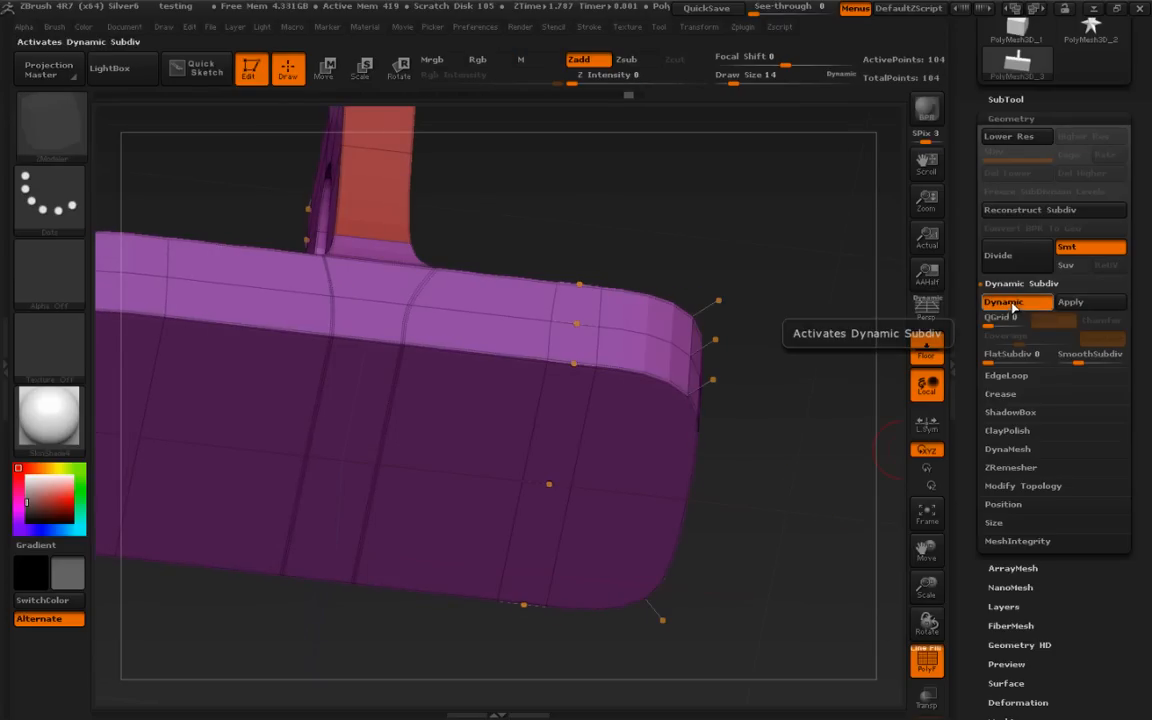
pyautogui.hotkey('shift', 'd')
pyautogui.moveTo(848, 441); pyautogui.dragTo(700, 410)
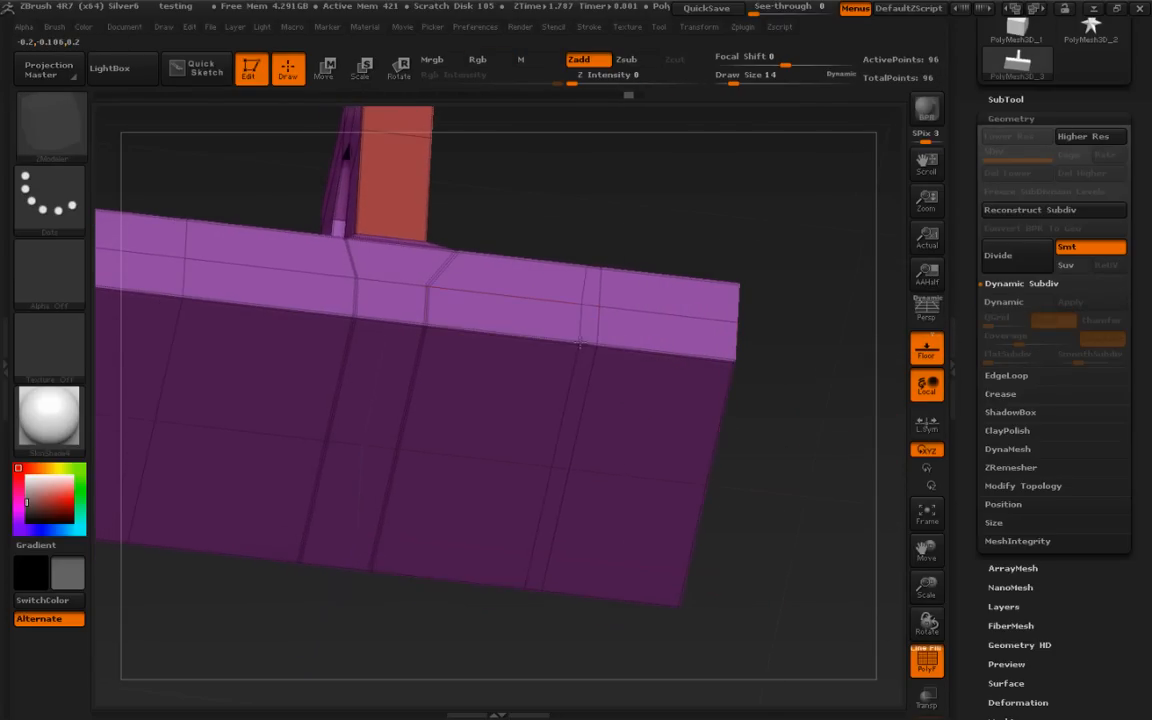
pyautogui.click(553, 322)
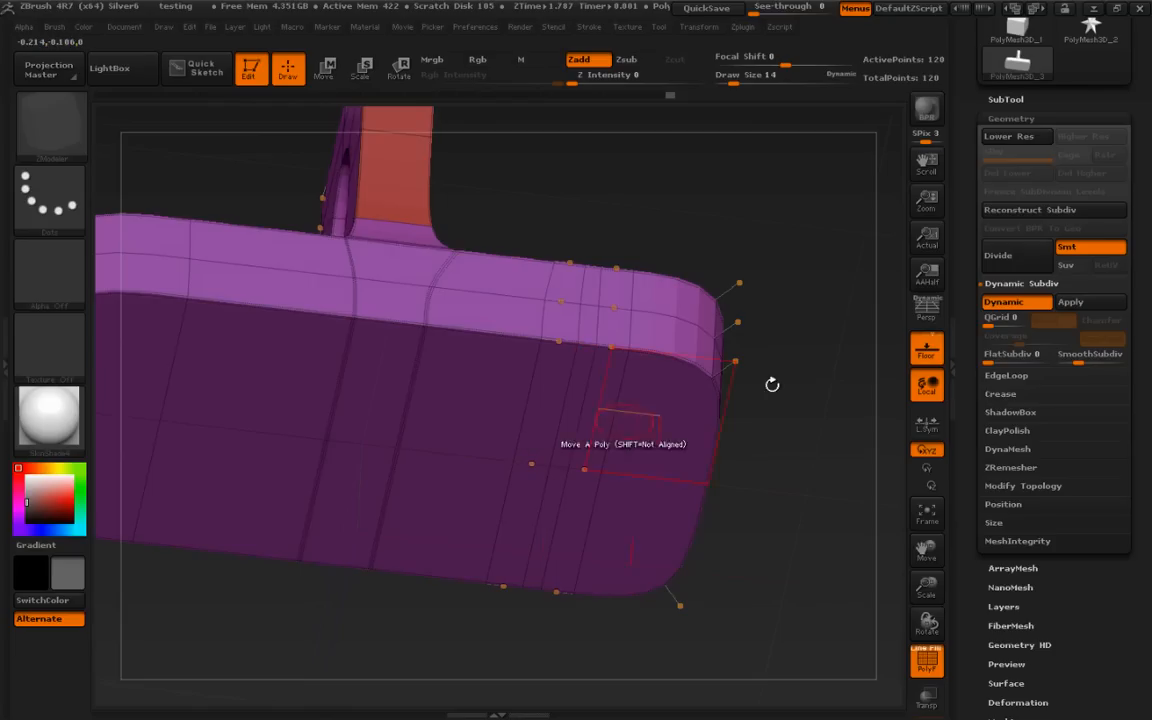
# Mark the narrow polygon strip between the two middle cross loops on the base's underside and set the polygon action to QMesh, A Single Poly
pyautogui.hotkey('shift', 'd')
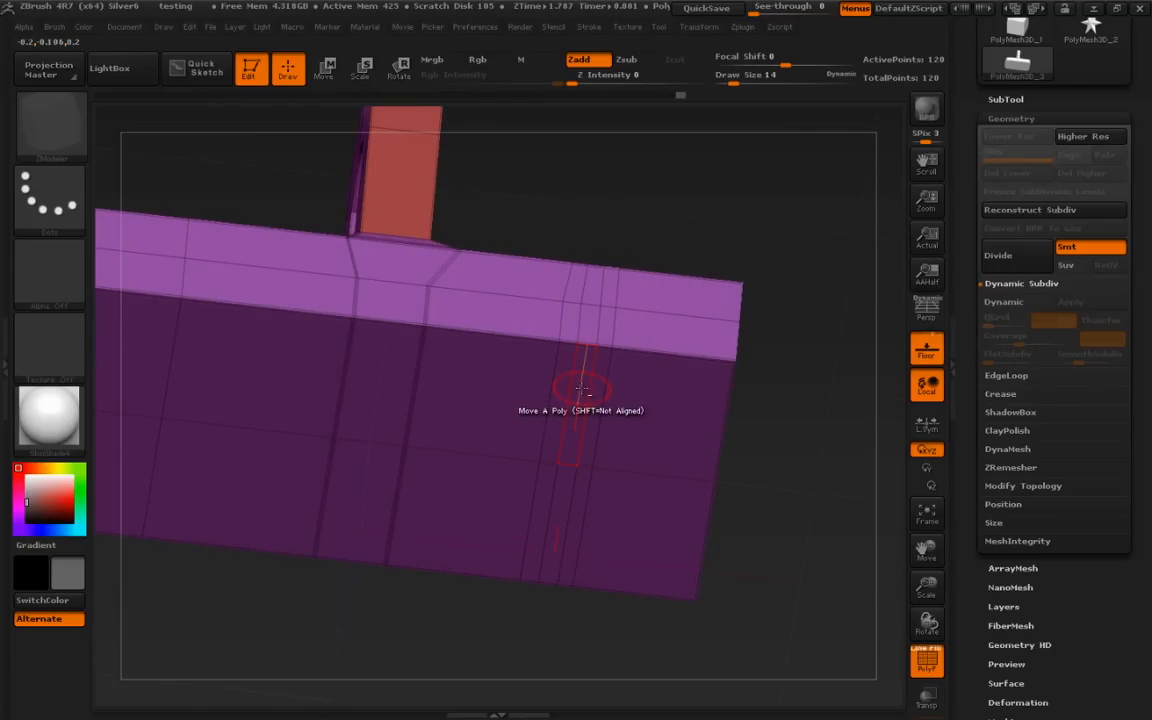
pyautogui.keyDown('alt'); pyautogui.moveTo(579, 395); pyautogui.dragTo(577, 425); pyautogui.keyUp('alt')
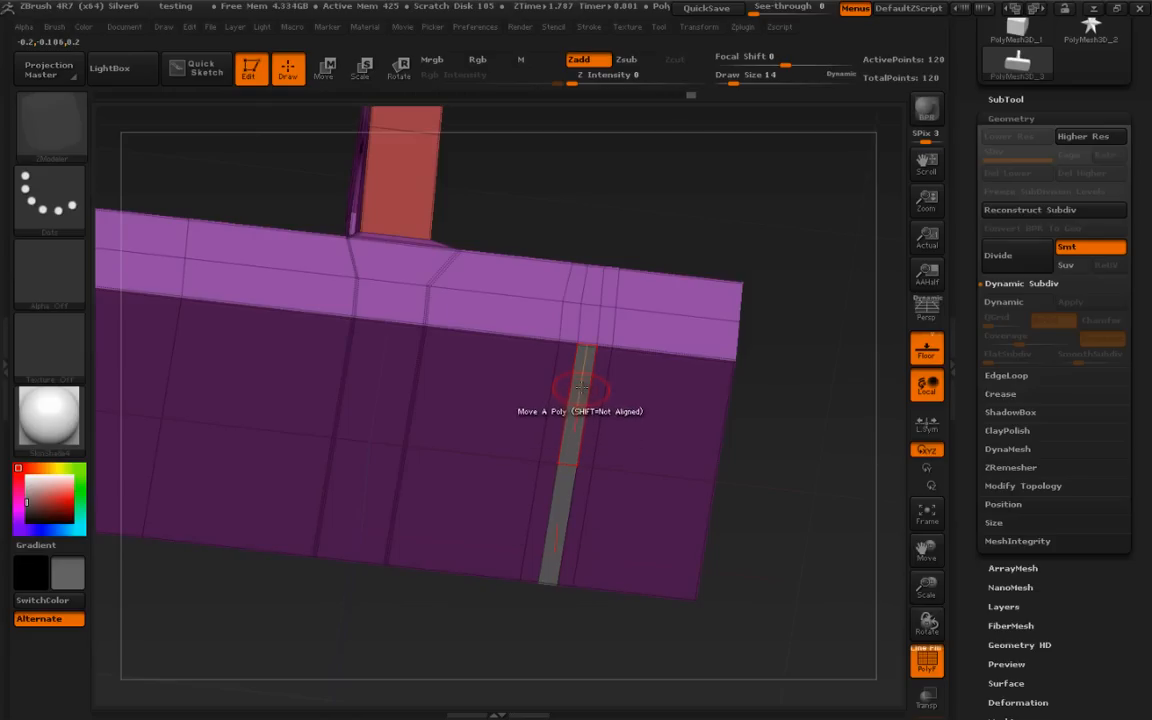
pyautogui.press('space')
pyautogui.click(664, 86)
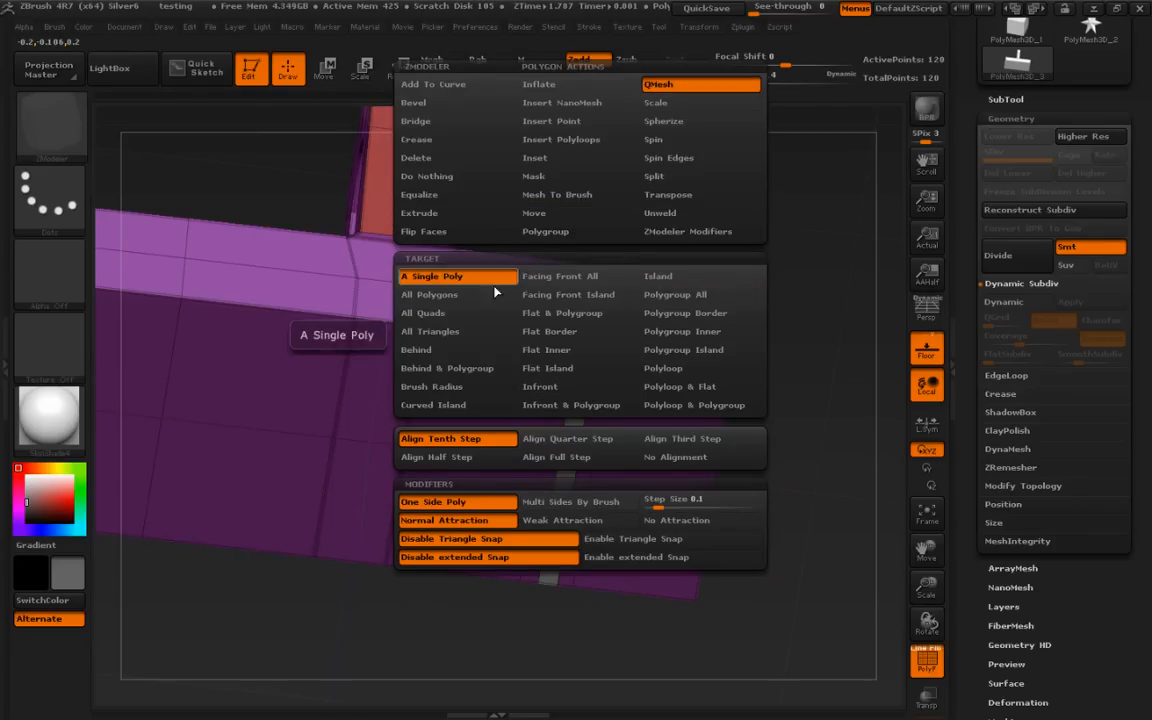
pyautogui.click(437, 276)
# Try to cut a slot up to the base's mid-height loop by pushing the marked strip inward with QMesh, previewing it with Dynamic Subdiv
pyautogui.moveTo(792, 376); pyautogui.dragTo(741, 404)
pyautogui.moveTo(839, 342); pyautogui.dragTo(844, 320)
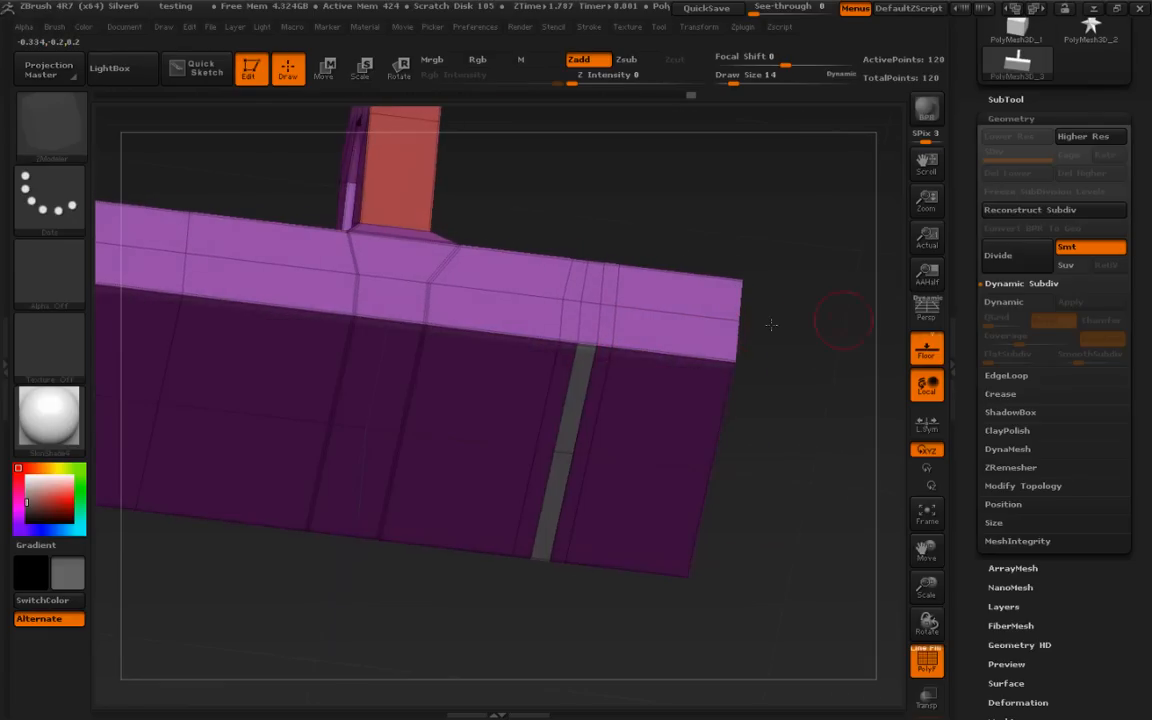
pyautogui.moveTo(585, 362)
pyautogui.mouseDown()
pyautogui.moveTo(603, 290)
pyautogui.moveTo(597, 305)
pyautogui.mouseUp()
pyautogui.hotkey('shift', 'f')
pyautogui.moveTo(830, 378); pyautogui.dragTo(771, 571)
pyautogui.press('f')
pyautogui.click(1000, 301)
pyautogui.moveTo(803, 345); pyautogui.dragTo(694, 597)
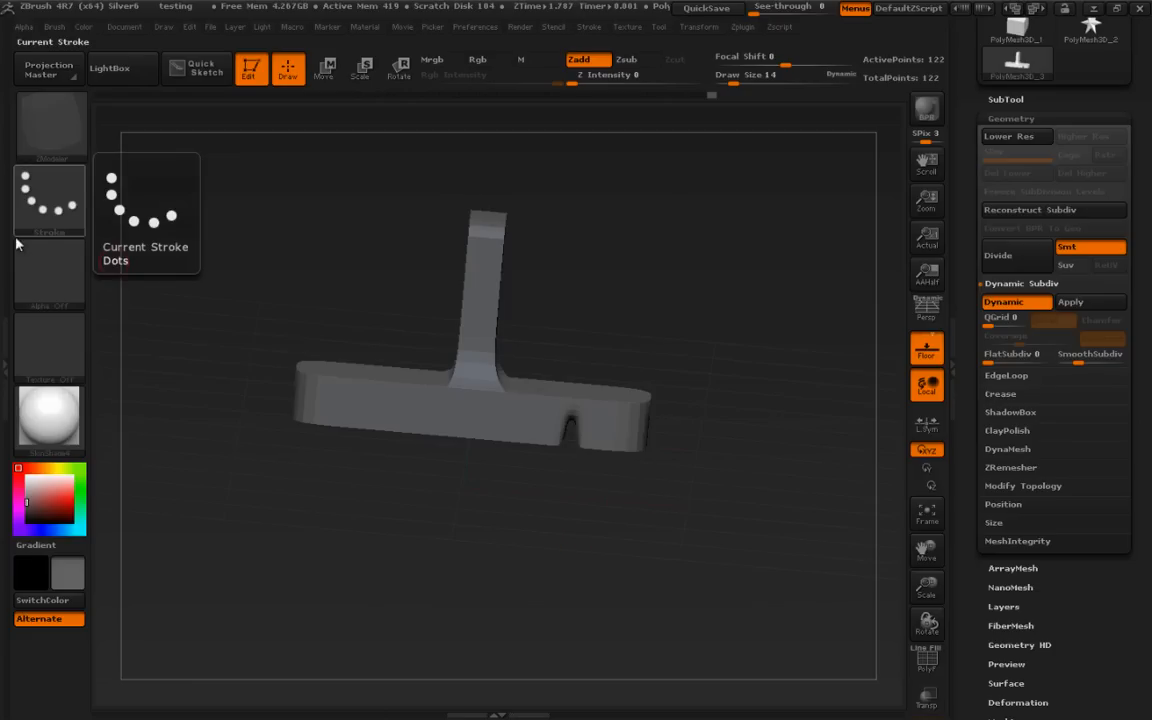
# Compare the slot with the 2D mechanical drawing in the browser and undo the slot cut
pyautogui.moveTo(16, 238); pyautogui.dragTo(609, 185)
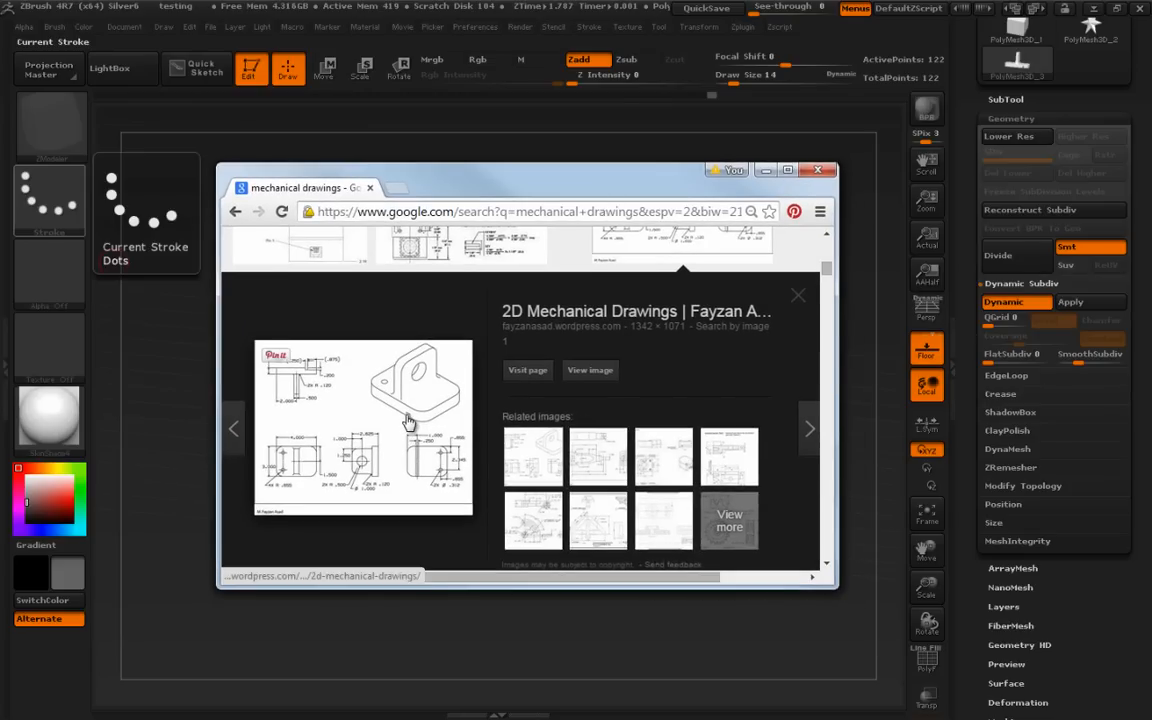
pyautogui.moveTo(522, 186); pyautogui.dragTo(2, 210)
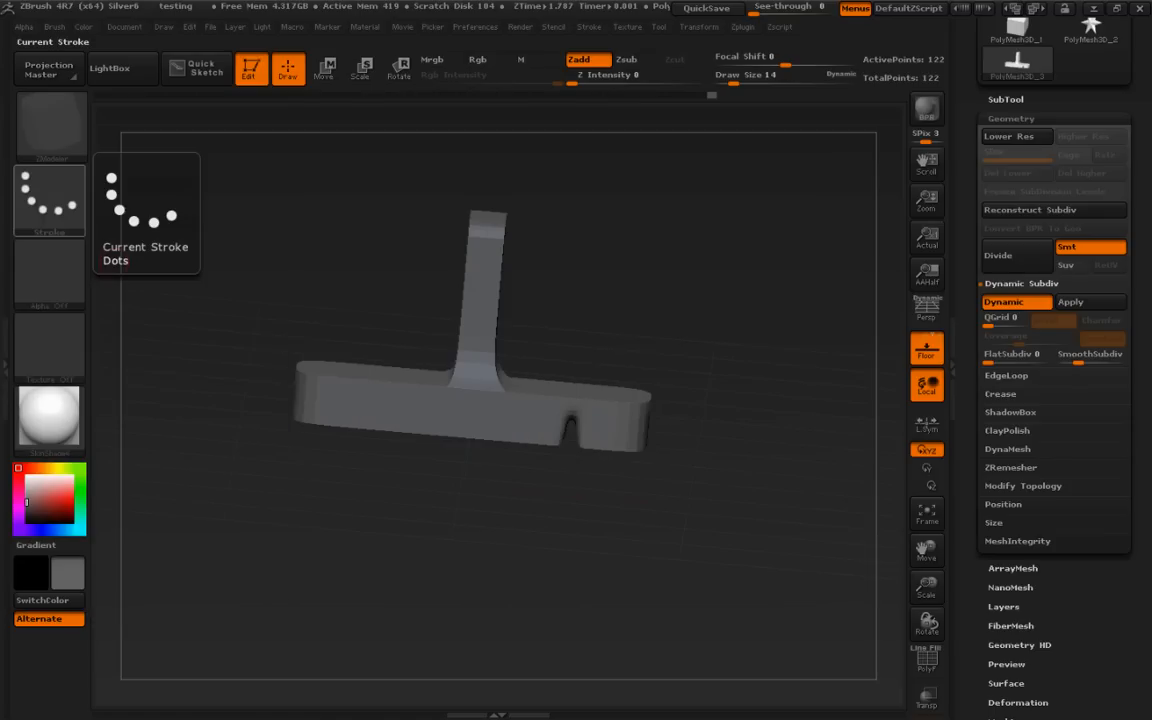
pyautogui.hotkey('shift', 'd')
pyautogui.moveTo(753, 520)
pyautogui.mouseDown()
pyautogui.moveTo(762, 507)
pyautogui.moveTo(746, 540)
pyautogui.moveTo(668, 514)
pyautogui.mouseUp()
pyautogui.hotkey('shift', 'f')
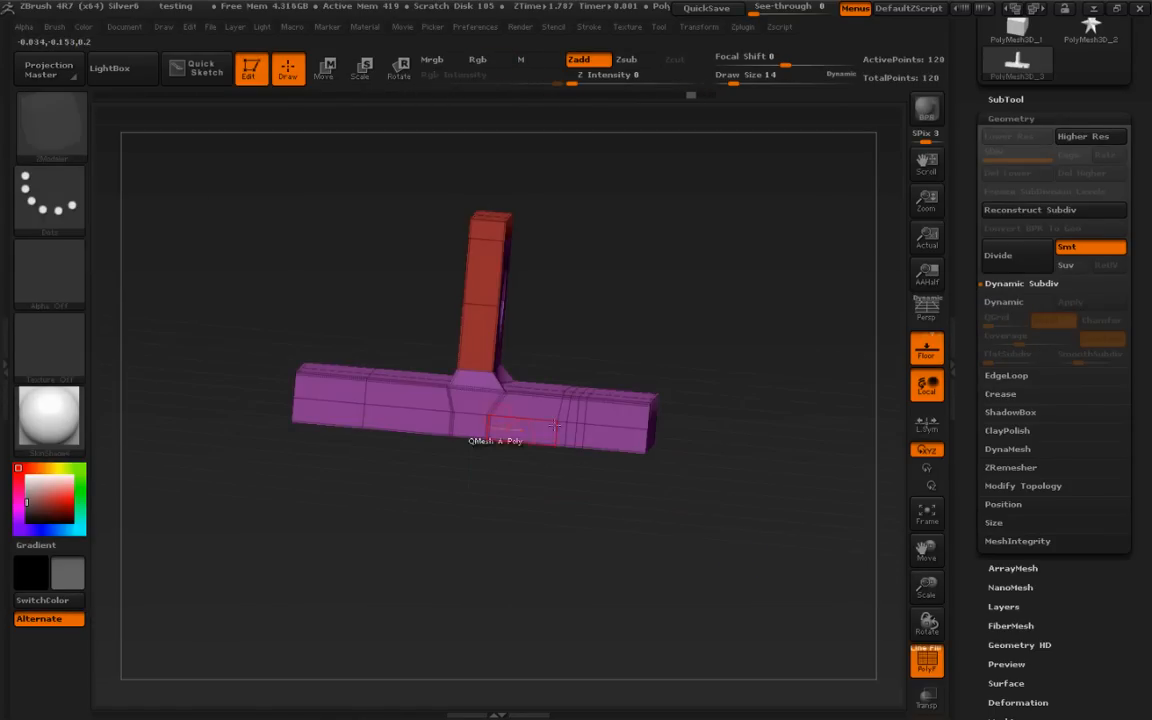
# Set the ZModeler edge action to Move
pyautogui.keyDown('alt'); pyautogui.moveTo(729, 491); pyautogui.dragTo(752, 576); pyautogui.keyUp('alt')
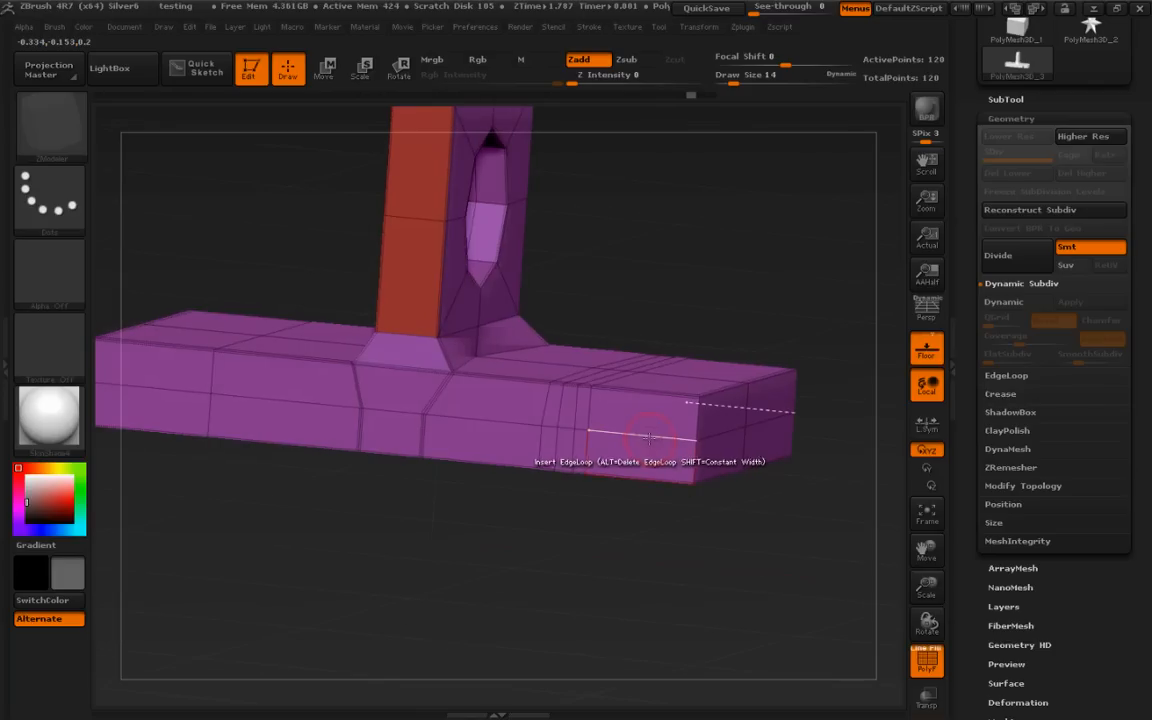
pyautogui.press('space')
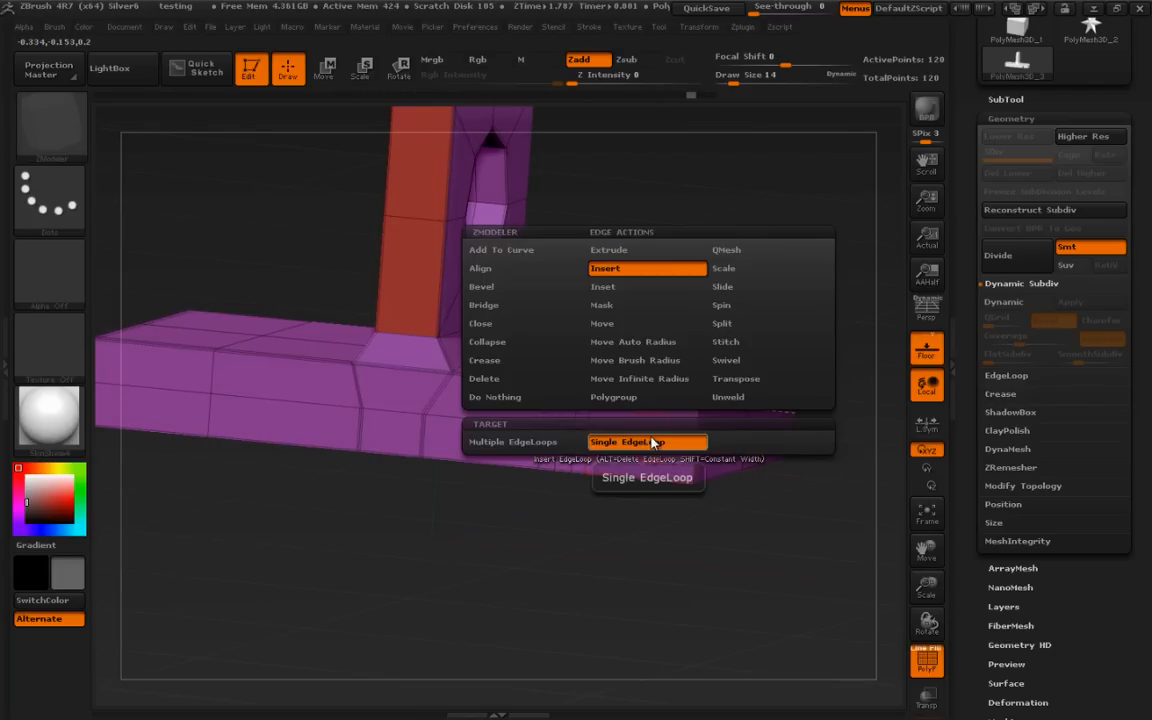
pyautogui.click(613, 327)
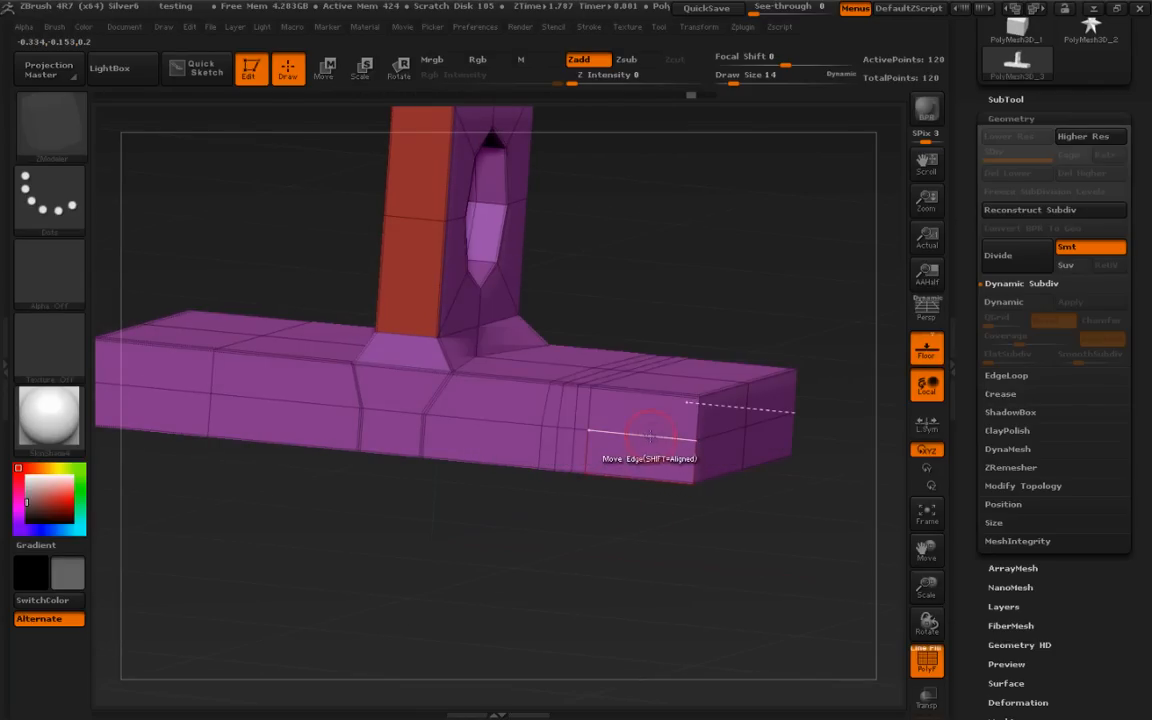
# Mask everything except the horizontal edge loop at the base's mid-height, working from the side view
pyautogui.moveTo(693, 533); pyautogui.dragTo(668, 539)
pyautogui.keyDown('ctrl'); pyautogui.moveTo(221, 440); pyautogui.dragTo(771, 481); pyautogui.keyUp('ctrl')
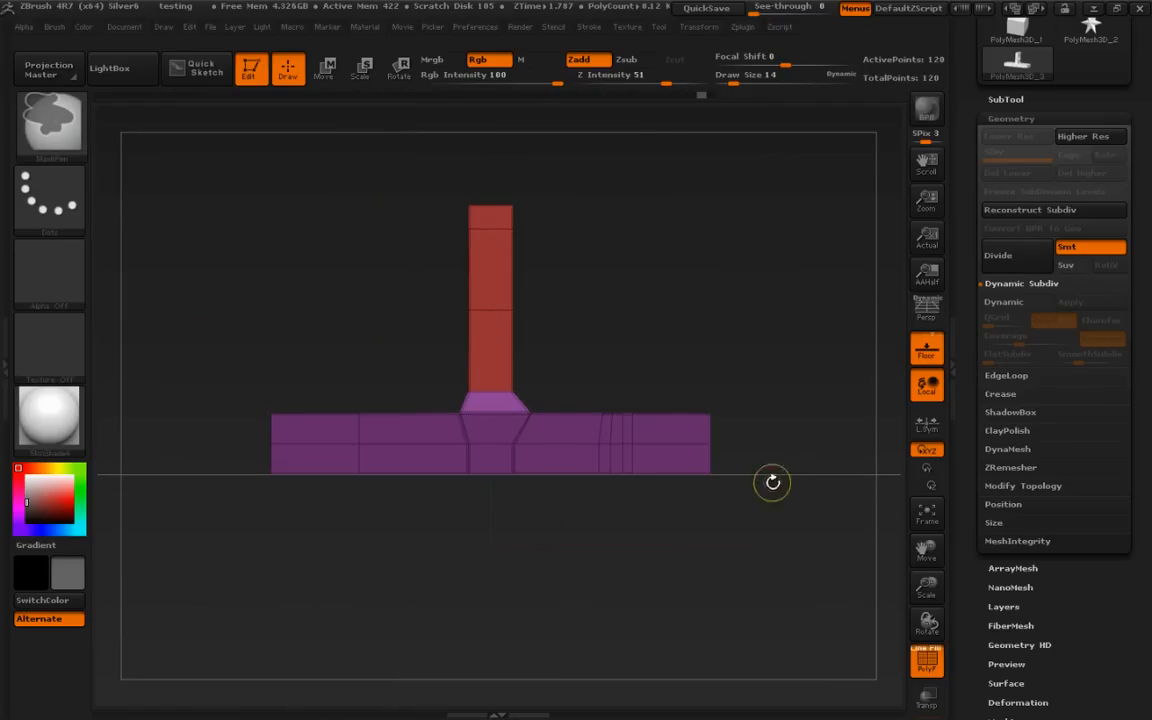
pyautogui.keyDown('ctrl'); pyautogui.click(792, 437); pyautogui.keyUp('ctrl')
pyautogui.keyDown('ctrl'); pyautogui.moveTo(801, 530); pyautogui.dragTo(804, 578); pyautogui.keyUp('ctrl')
pyautogui.keyDown('ctrl'); pyautogui.moveTo(239, 429); pyautogui.dragTo(768, 462); pyautogui.keyUp('ctrl')
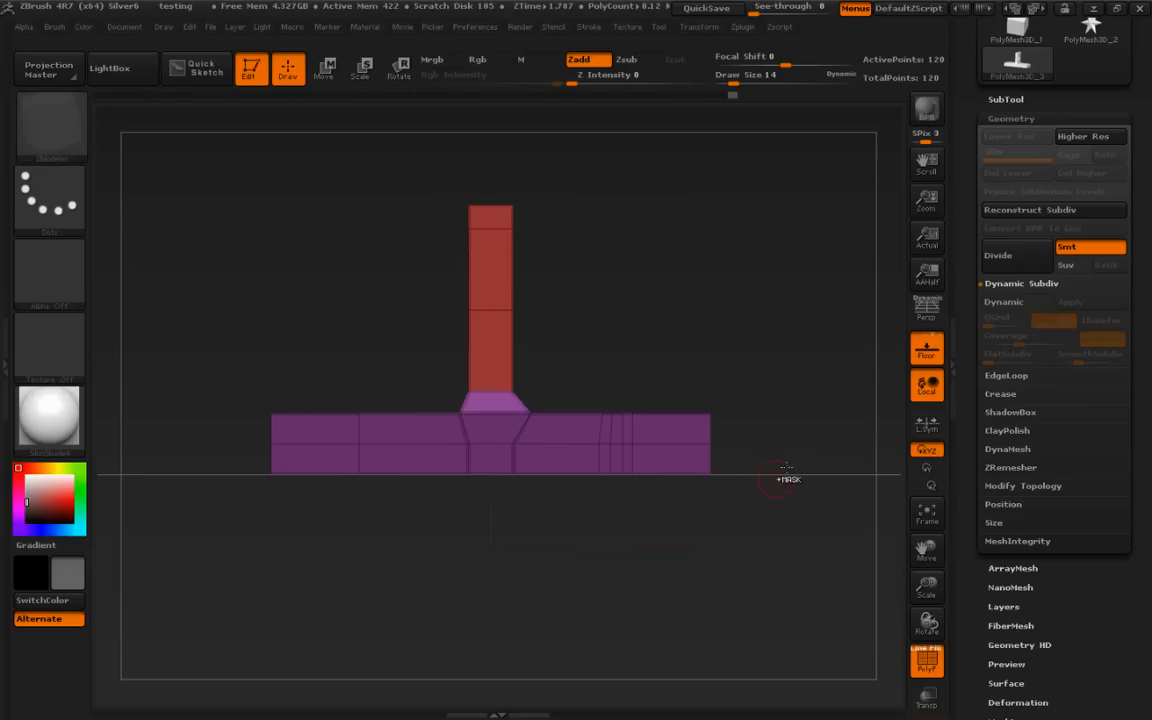
pyautogui.keyDown('ctrl'); pyautogui.click(800, 452); pyautogui.keyUp('ctrl')
# Move the unmasked mid-height edge loop down toward the base's underside with a vertical Transpose line
pyautogui.press('w')
pyautogui.moveTo(739, 445); pyautogui.dragTo(738, 448)
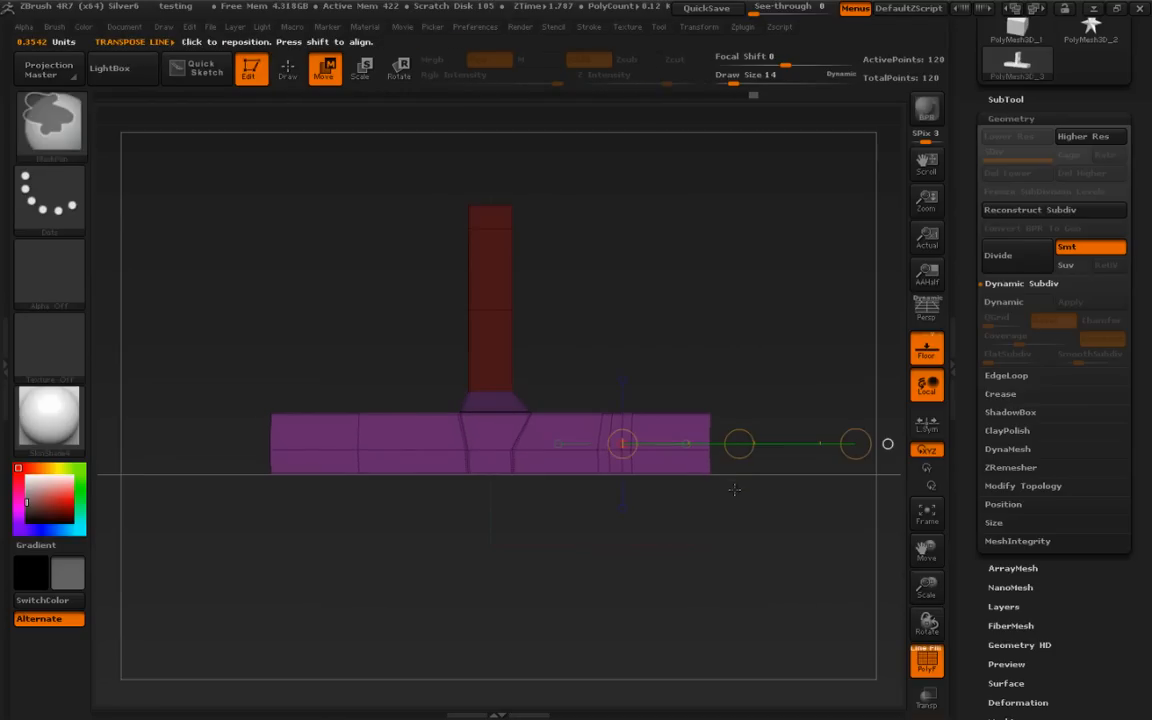
pyautogui.keyDown('shift'); pyautogui.moveTo(887, 442); pyautogui.dragTo(622, 178); pyautogui.keyUp('shift')
pyautogui.moveTo(622, 327); pyautogui.dragTo(621, 332)
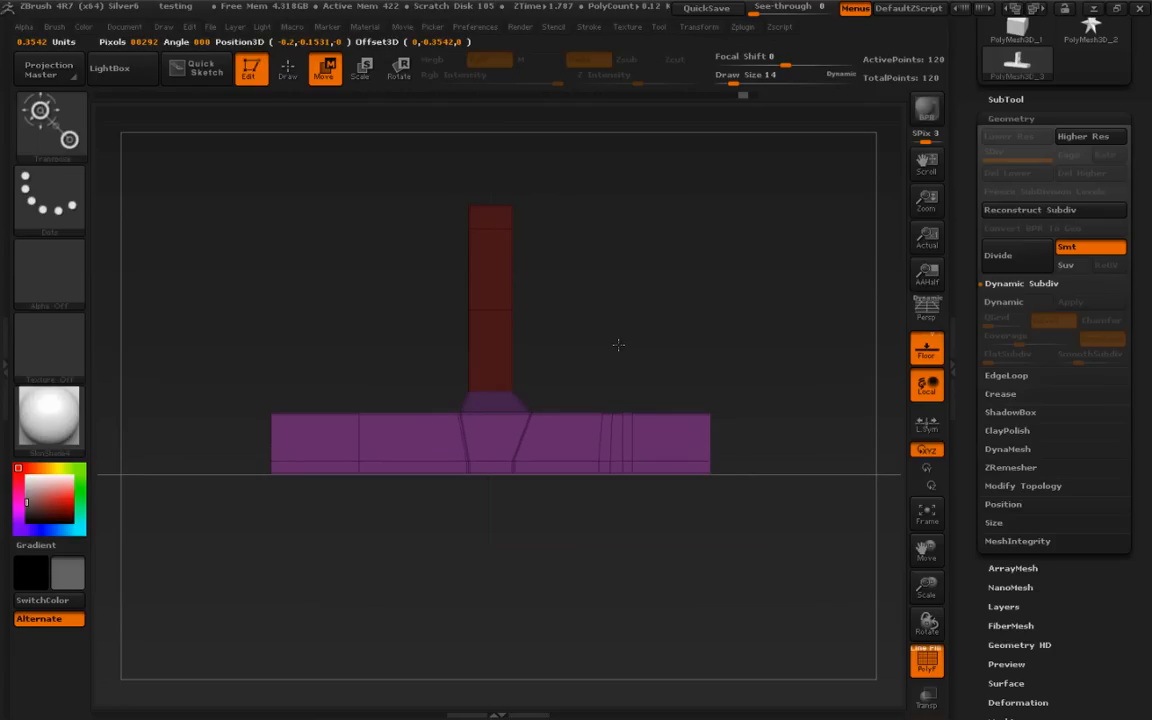
pyautogui.moveTo(620, 342); pyautogui.dragTo(622, 366)
pyautogui.press('q')
# Try to push the marked underside strip inward past the lowered edge loop with QMesh and undo it
pyautogui.moveTo(761, 522)
pyautogui.keyDown('alt'); pyautogui.mouseDown()
pyautogui.moveTo(810, 558)
pyautogui.moveTo(790, 395)
pyautogui.moveTo(779, 507)
pyautogui.moveTo(784, 419)
pyautogui.mouseUp(); pyautogui.keyUp('alt')
pyautogui.moveTo(566, 432); pyautogui.dragTo(566, 424)
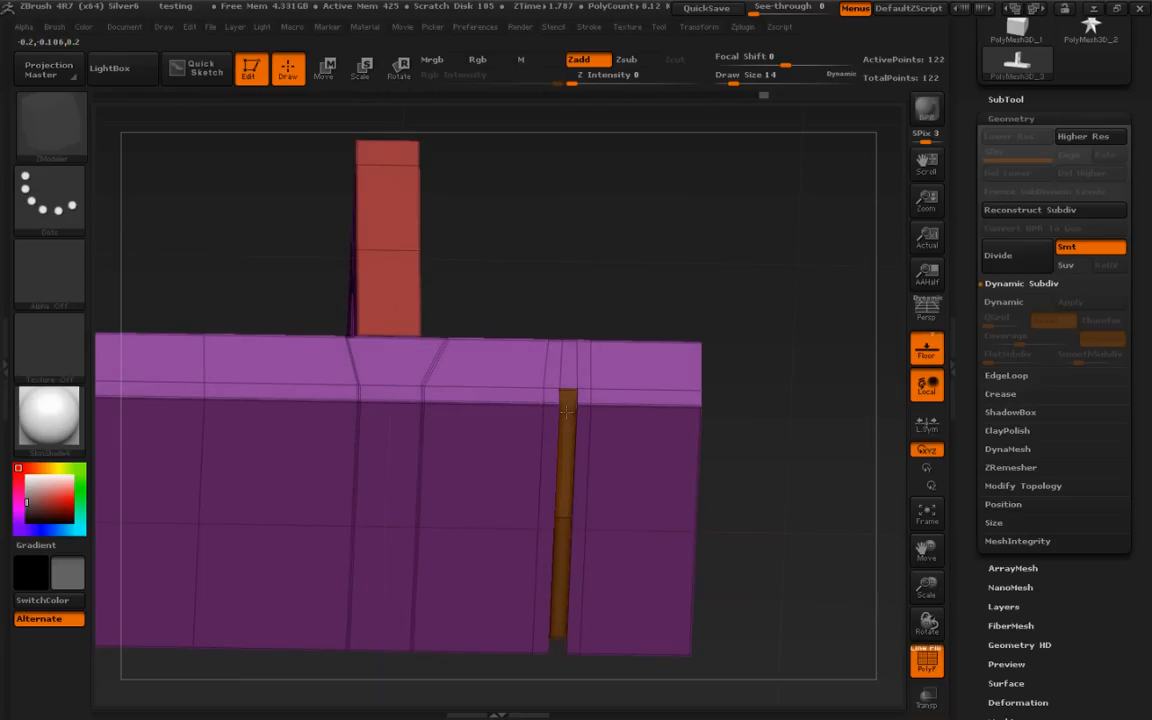
pyautogui.moveTo(569, 389); pyautogui.dragTo(580, 356)
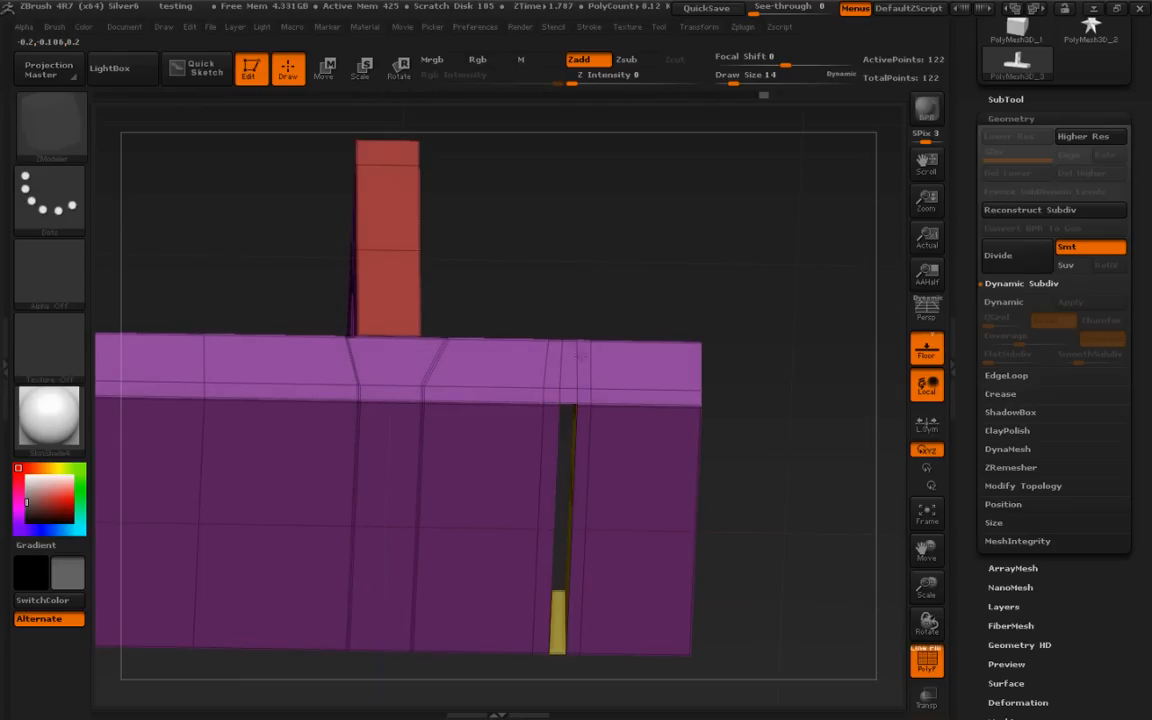
pyautogui.moveTo(780, 291)
pyautogui.mouseDown()
pyautogui.moveTo(772, 408)
pyautogui.moveTo(771, 301)
pyautogui.mouseUp()
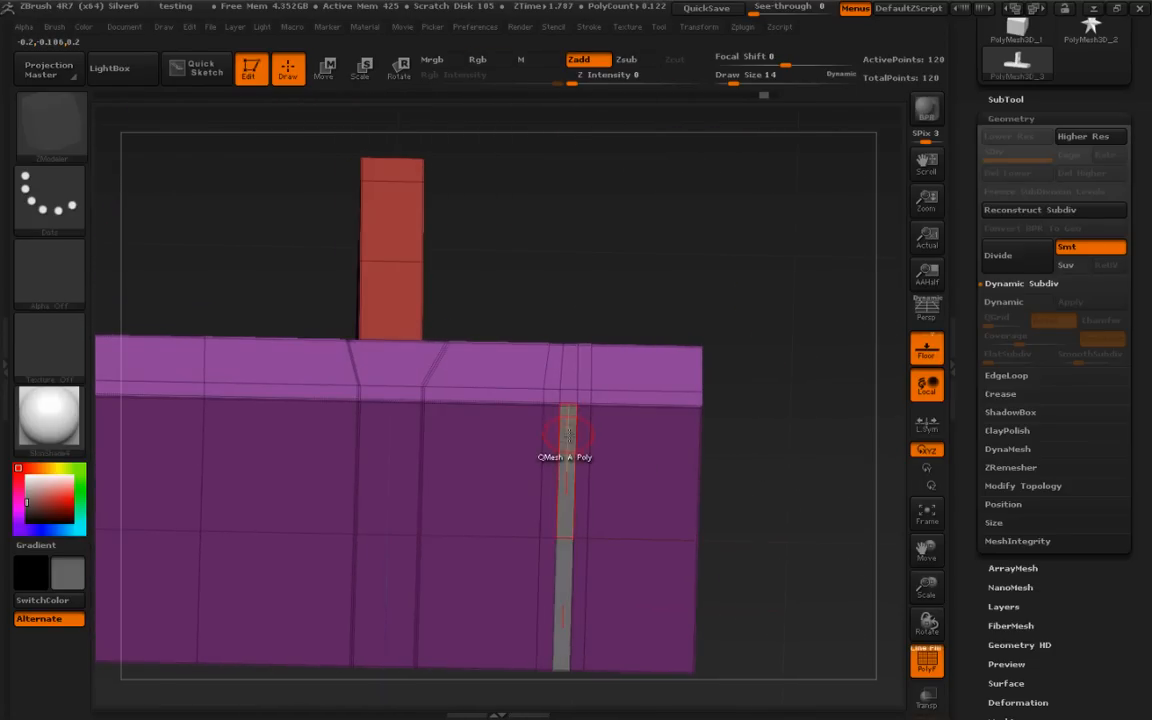
# Cut a shallow slot across the base's underside by pushing the marked strip up to the lowered loop with QMesh, and preview it smoothed
pyautogui.moveTo(564, 429); pyautogui.dragTo(568, 428)
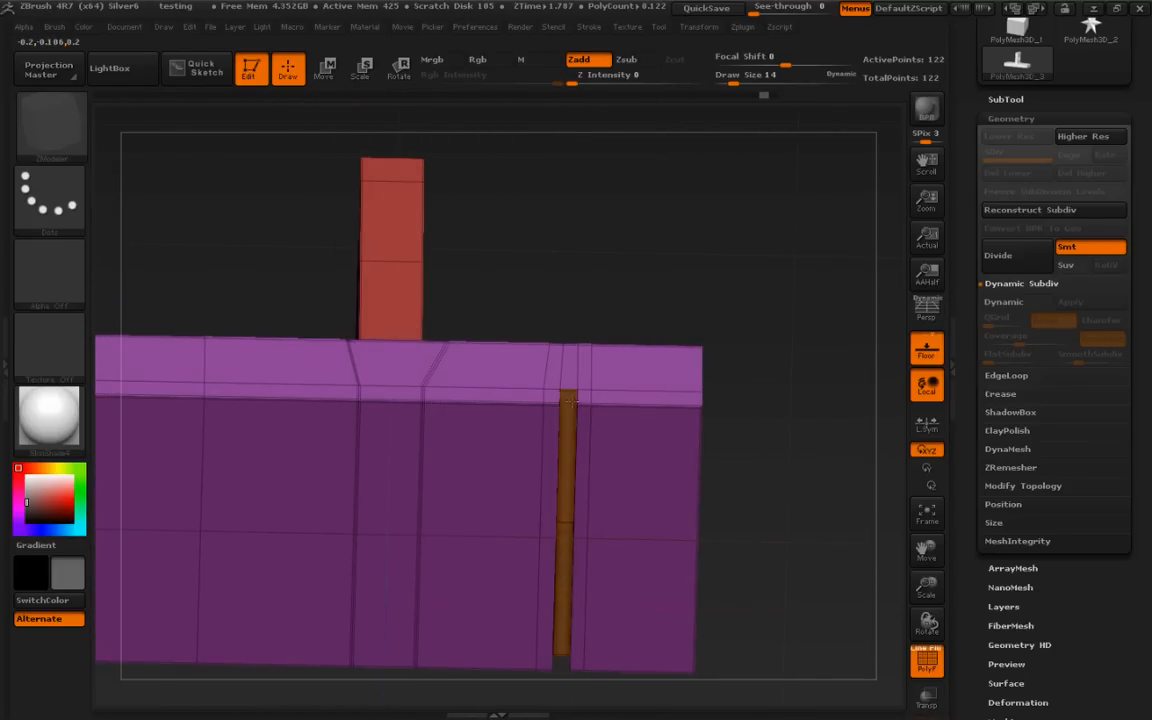
pyautogui.moveTo(708, 362); pyautogui.dragTo(829, 530)
pyautogui.click(1015, 302)
pyautogui.moveTo(836, 470); pyautogui.dragTo(832, 595)
pyautogui.hotkey('shift', 'f')
pyautogui.hotkey('shift', 'f')
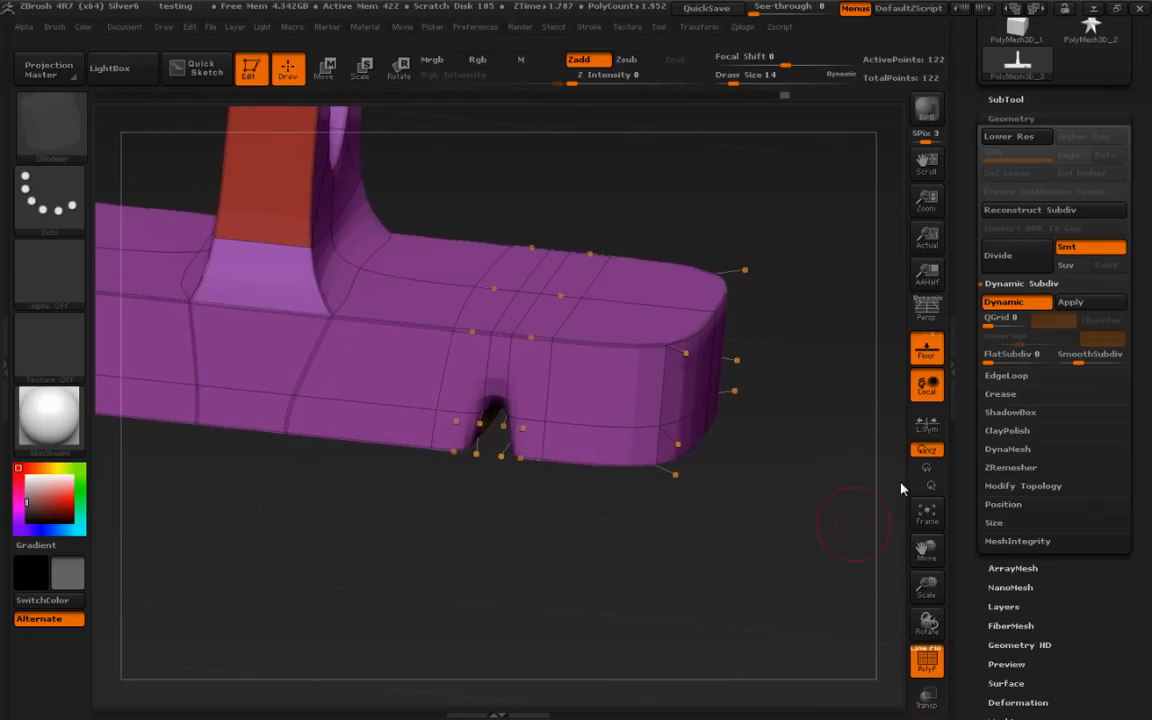
# Crease the edges along the base slot with ZModeler's Crease edge action, using EdgeLoop Partial as the target, with Dynamic Subdiv off
pyautogui.click(1005, 302)
pyautogui.moveTo(812, 501); pyautogui.dragTo(831, 447)
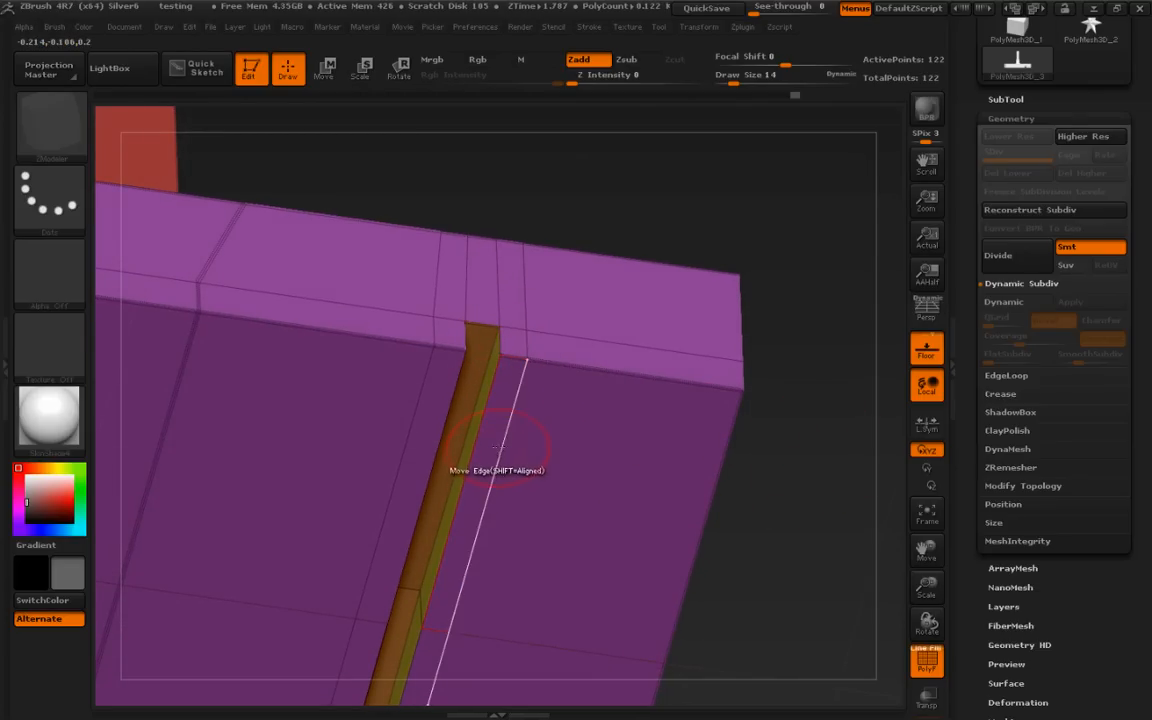
pyautogui.moveTo(786, 484); pyautogui.dragTo(780, 450)
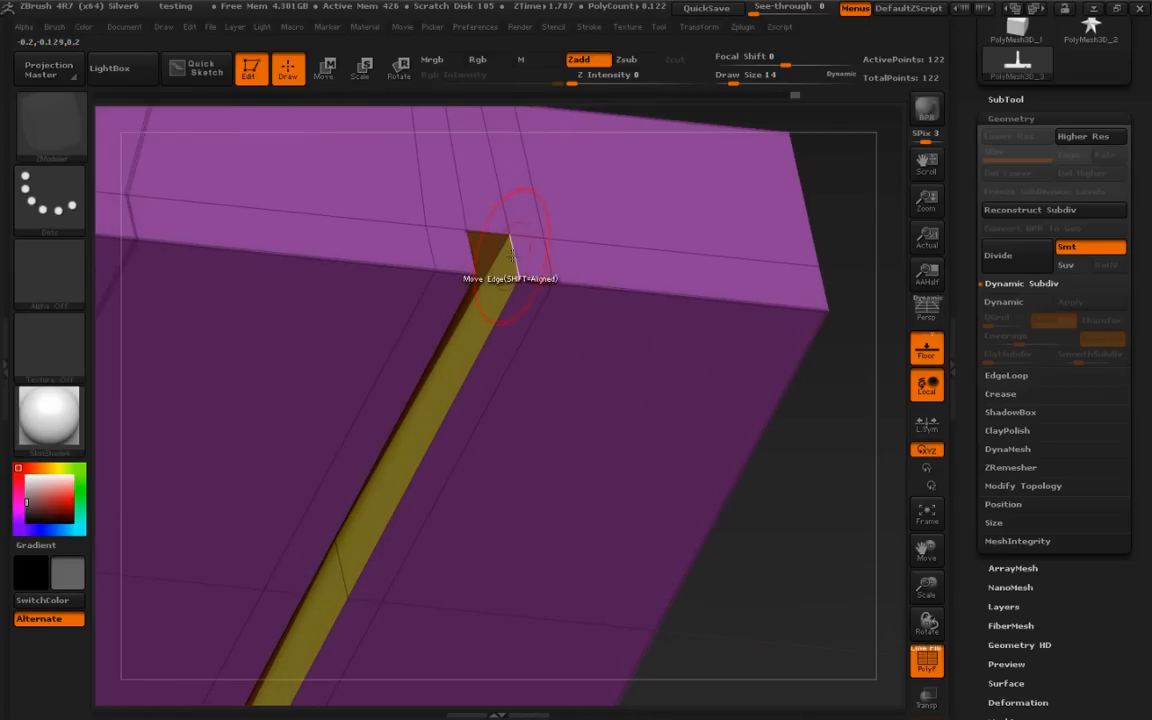
pyautogui.press('space')
pyautogui.click(350, 329)
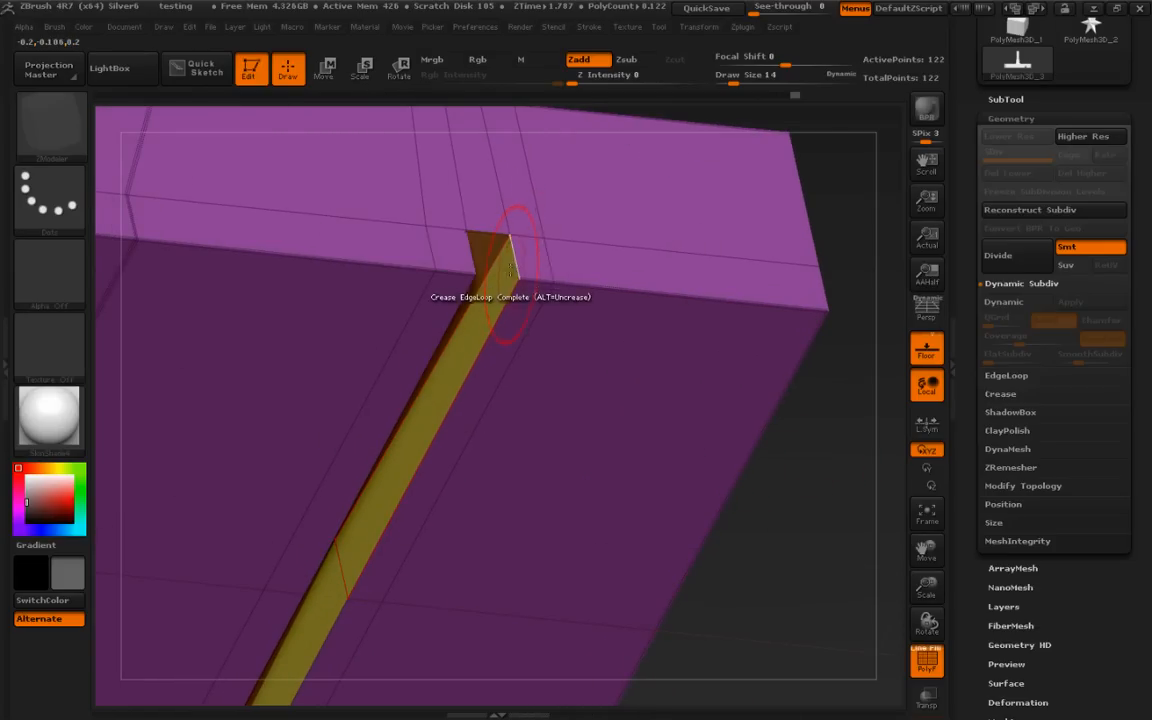
pyautogui.moveTo(832, 318); pyautogui.dragTo(781, 380)
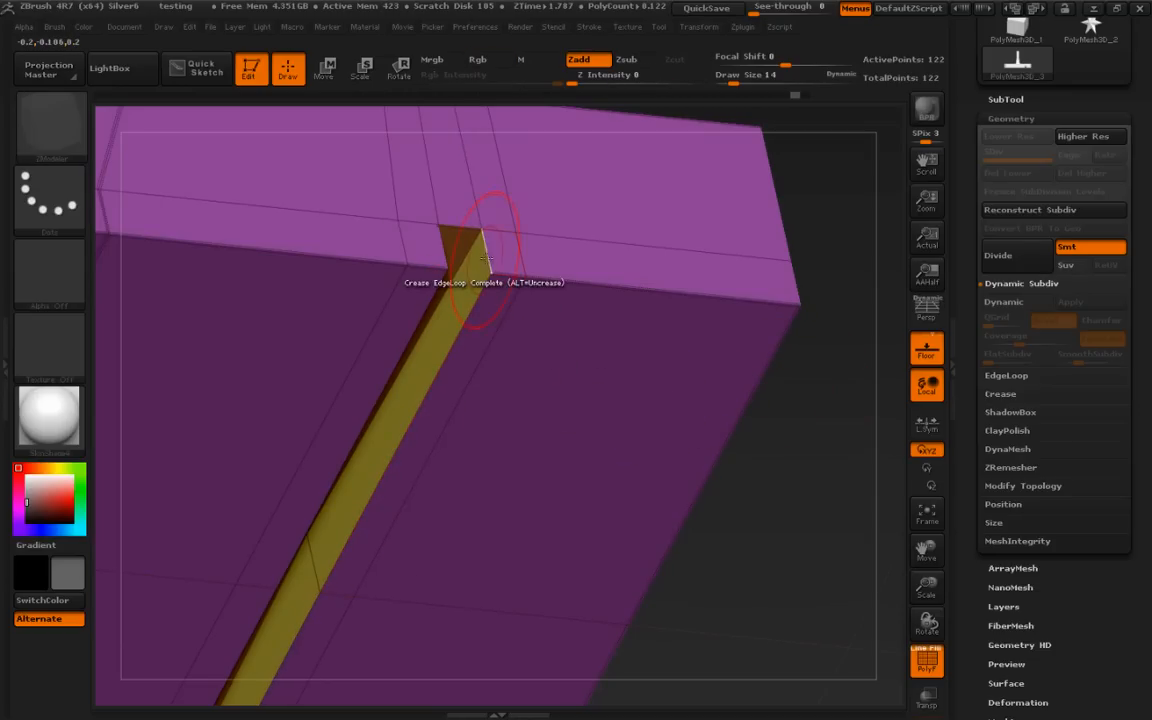
pyautogui.press('space')
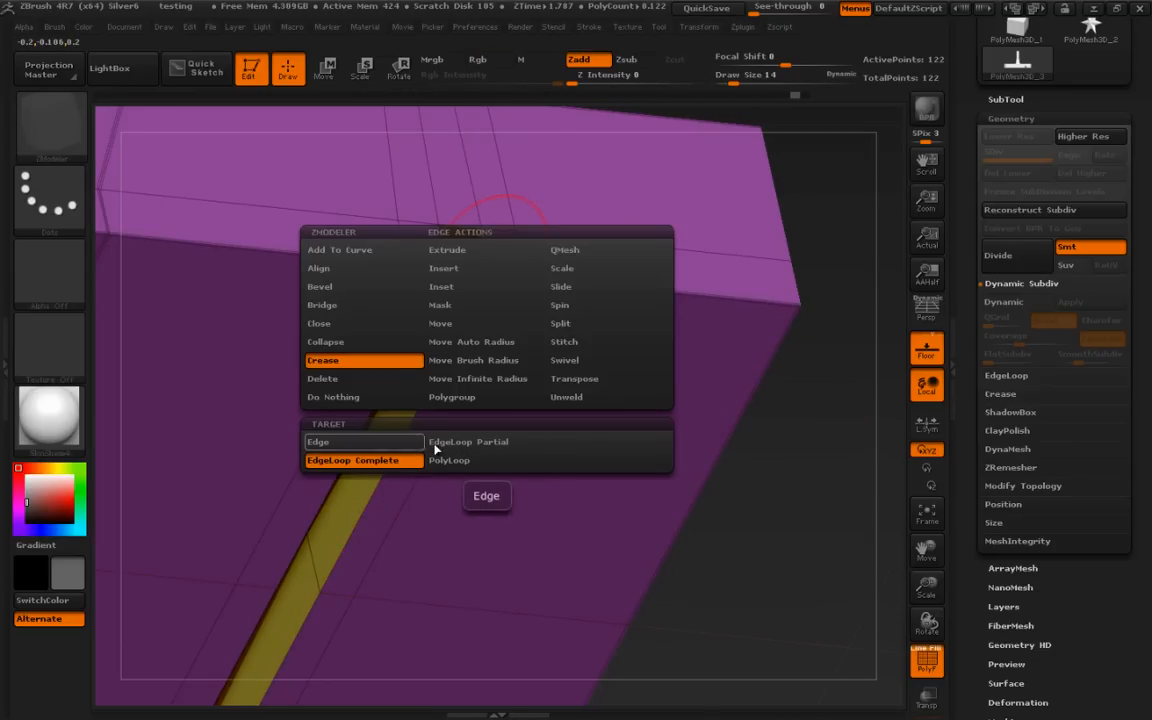
pyautogui.click(470, 443)
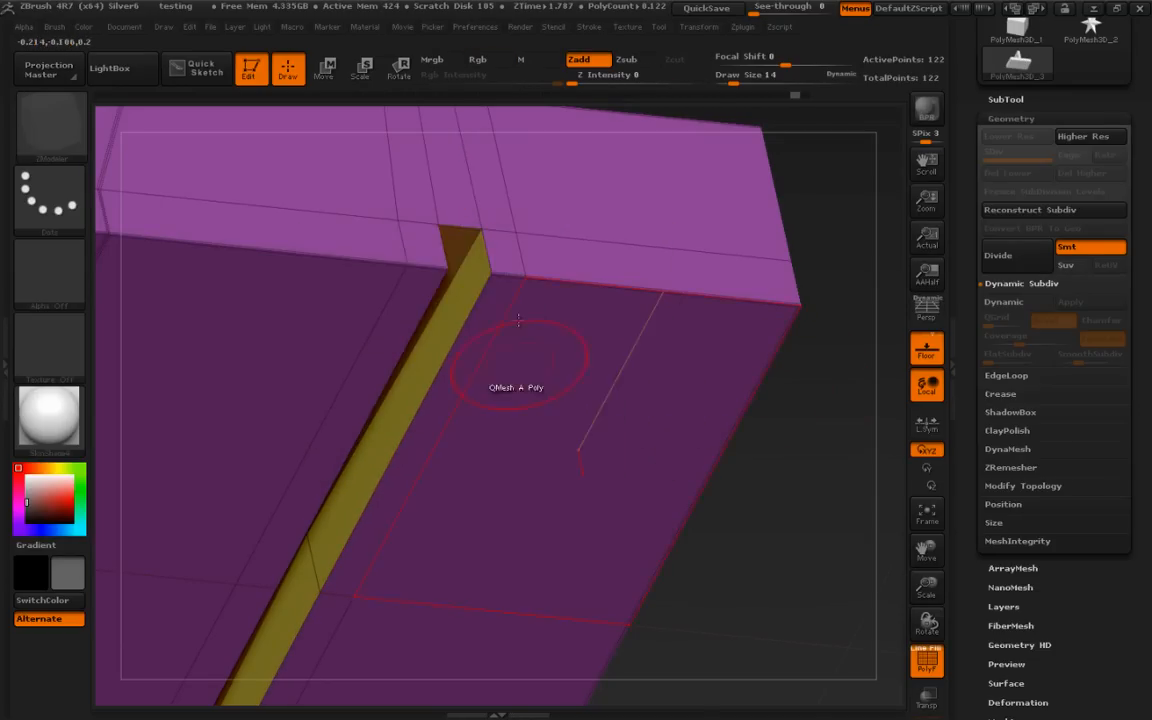
pyautogui.moveTo(851, 303)
pyautogui.mouseDown()
pyautogui.moveTo(836, 343)
pyautogui.moveTo(845, 423)
pyautogui.moveTo(730, 386)
pyautogui.mouseUp()
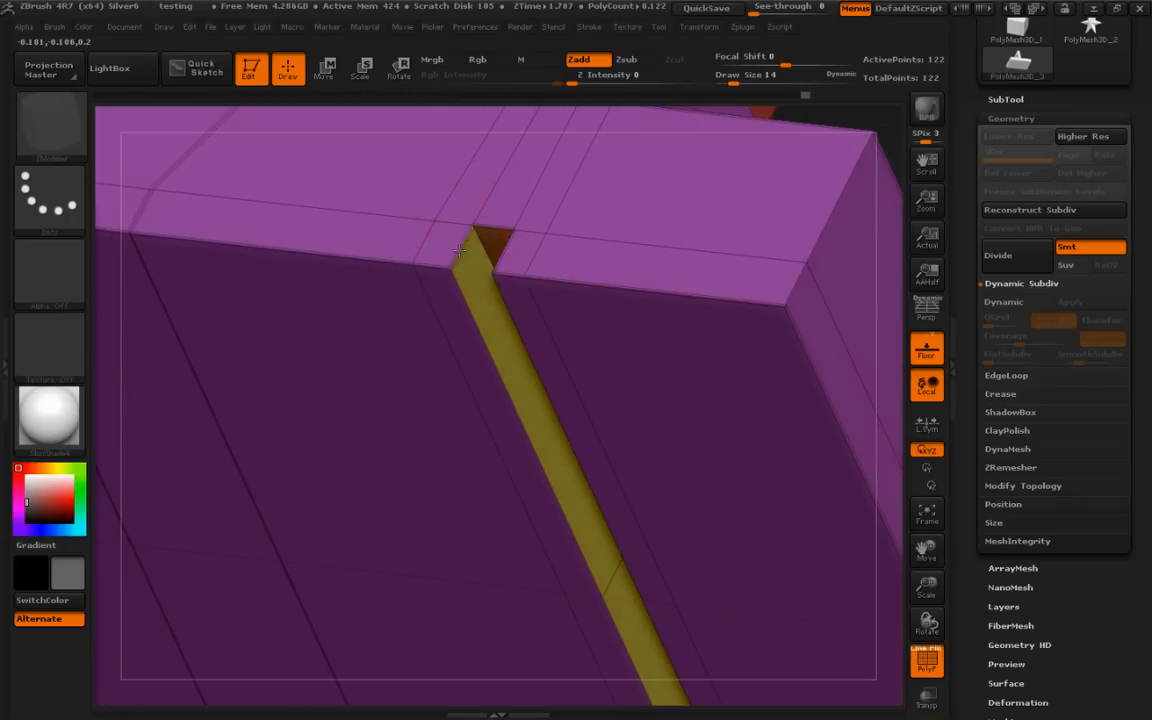
pyautogui.moveTo(865, 122); pyautogui.dragTo(972, 96)
pyautogui.click(460, 322)
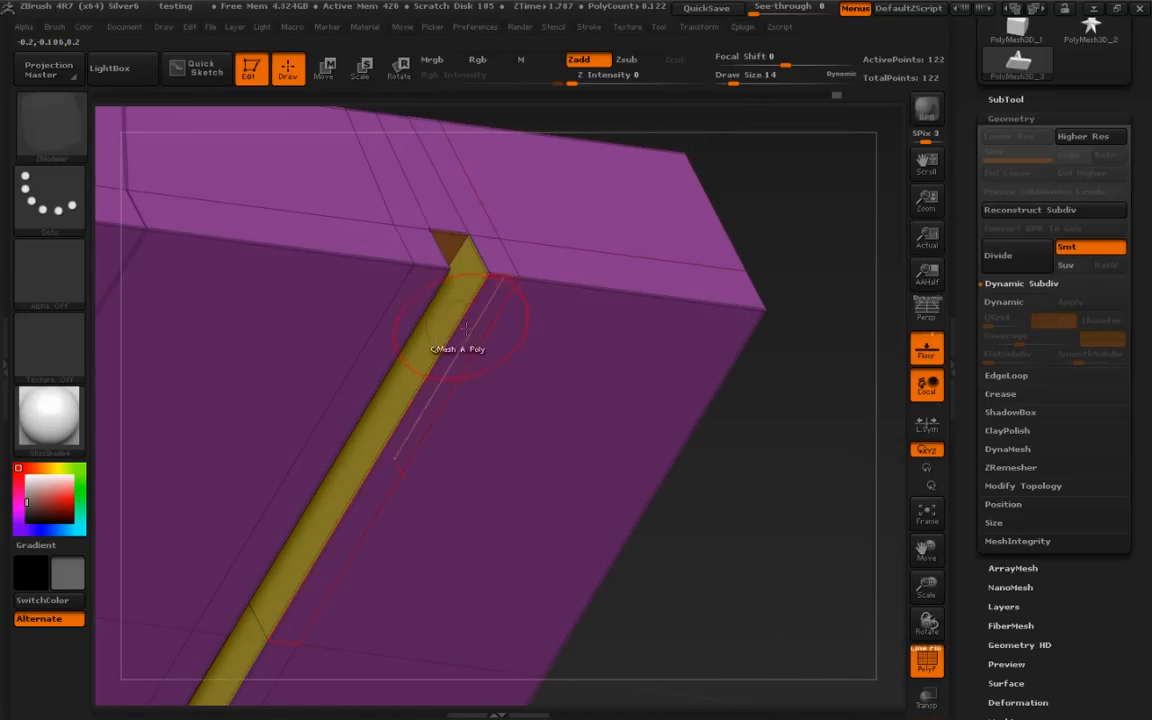
# Compare the slot's profile with and without the creases, switching Dynamic Subdiv on and off with the polyframe hidden
pyautogui.click(1015, 305)
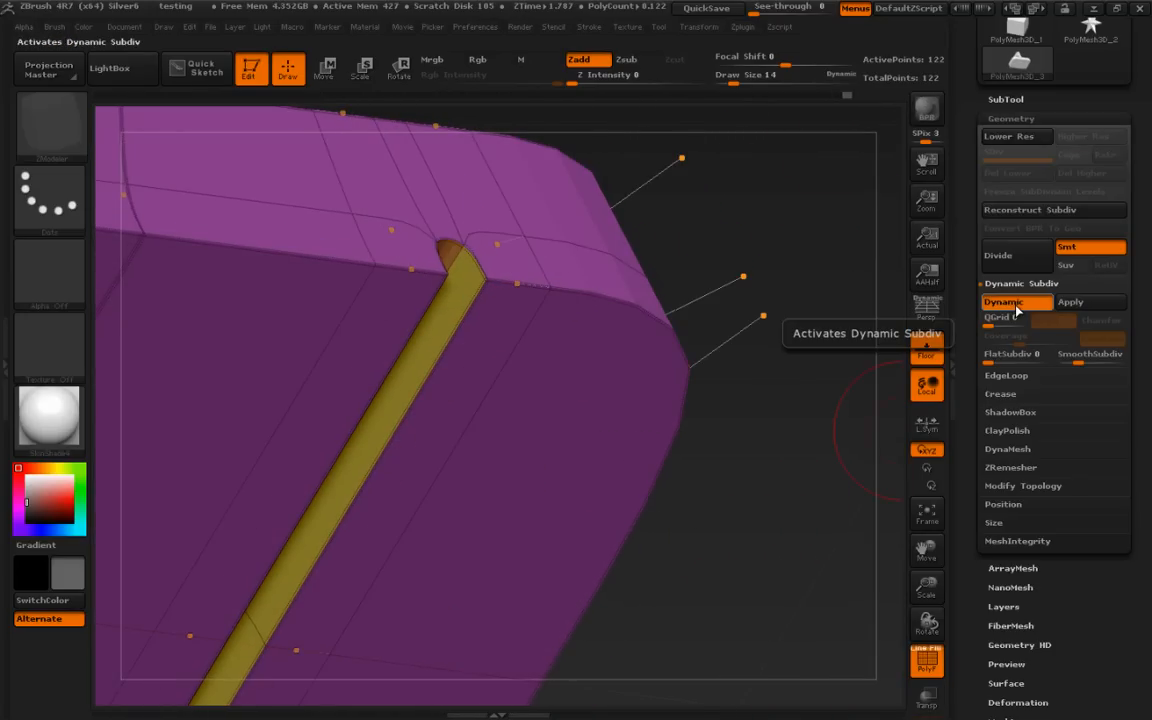
pyautogui.click(1015, 303)
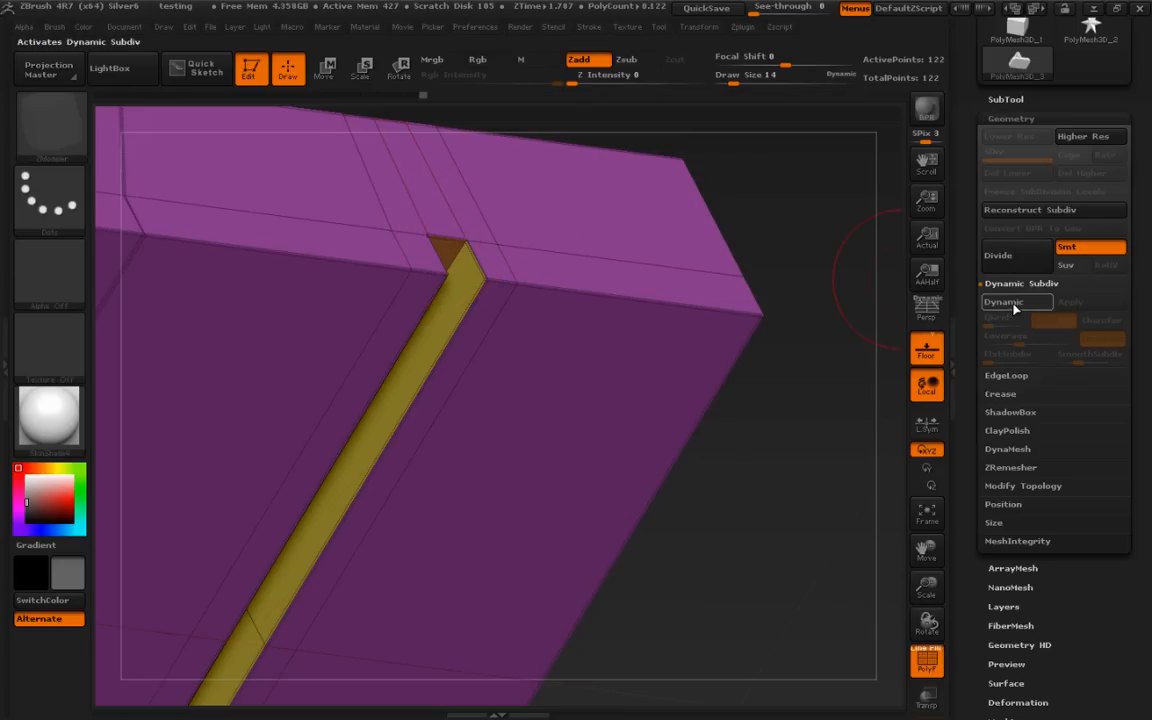
pyautogui.click(1015, 303)
pyautogui.moveTo(762, 430)
pyautogui.mouseDown()
pyautogui.moveTo(774, 452)
pyautogui.moveTo(823, 458)
pyautogui.moveTo(828, 525)
pyautogui.mouseUp()
pyautogui.hotkey('shift', 'f')
pyautogui.hotkey('ctrl', 'z')
pyautogui.hotkey('ctrl', 'shift', 'z')
pyautogui.hotkey('shift', 'd')
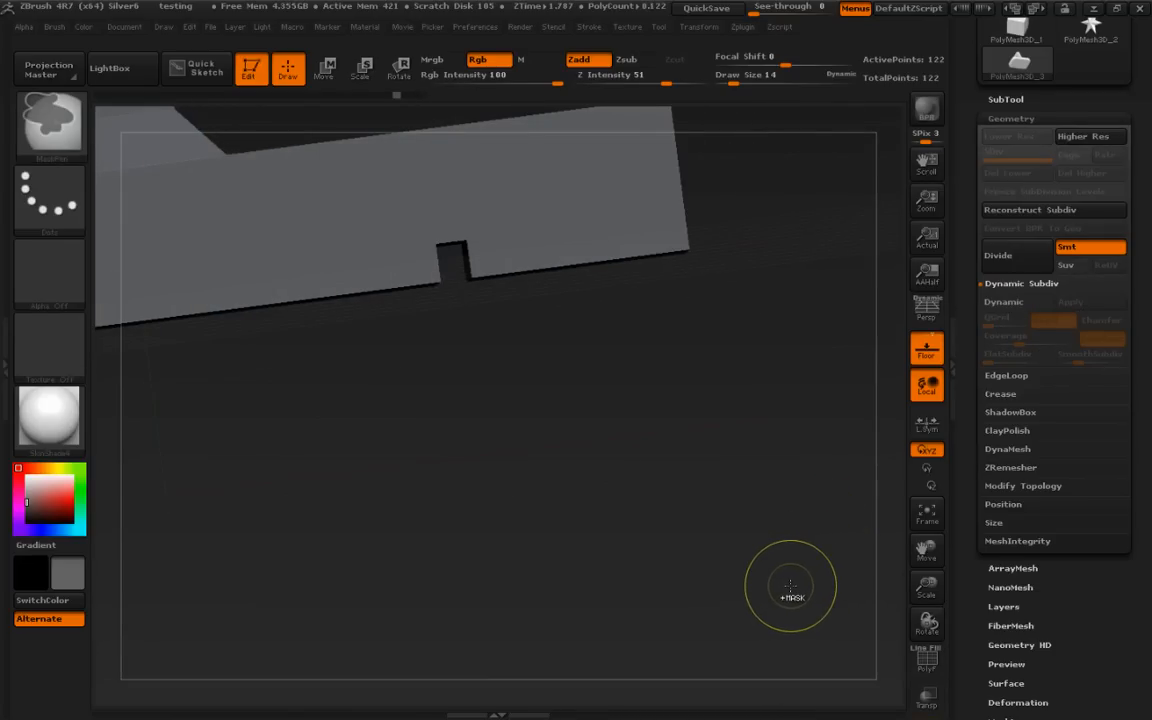
pyautogui.press('d')
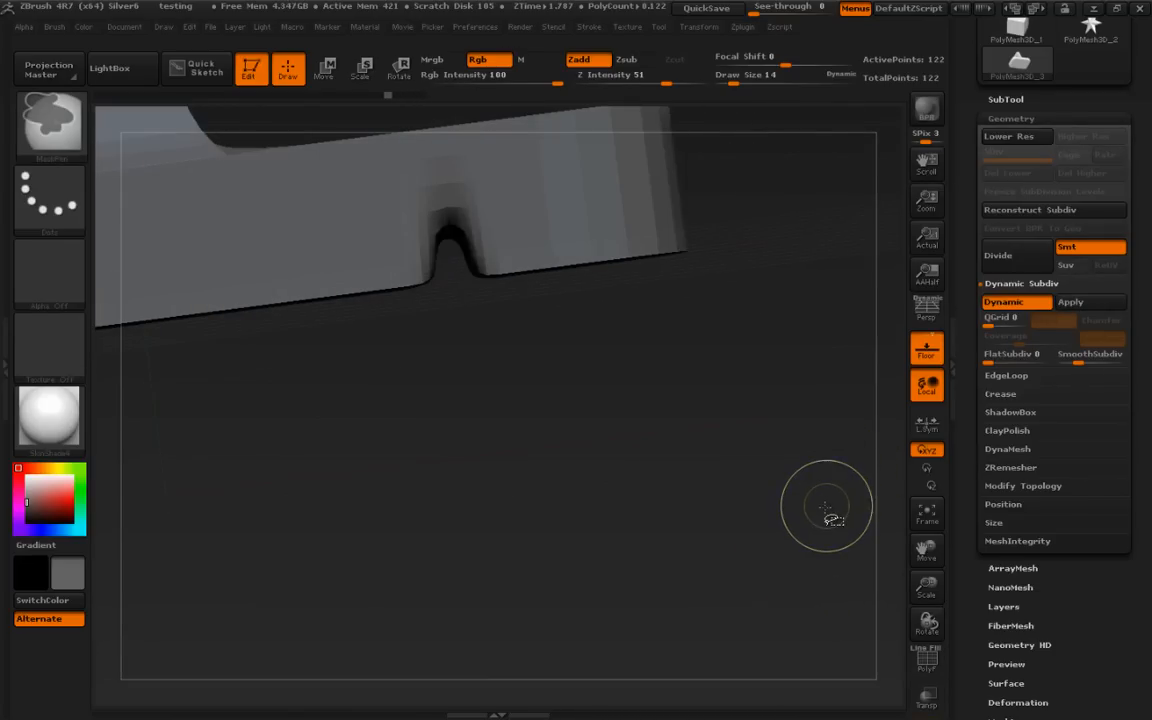
pyautogui.hotkey('shift', 'd')
pyautogui.press('d')
pyautogui.hotkey('shift', 'd')
pyautogui.press('d')
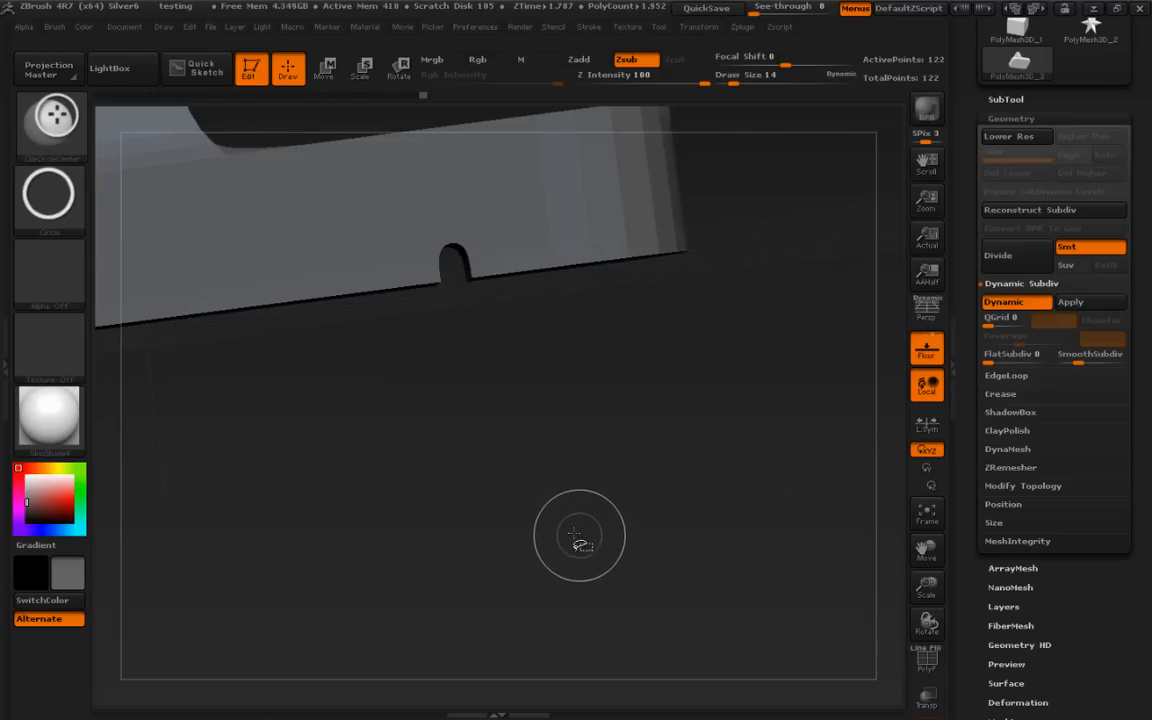
pyautogui.moveTo(514, 512)
pyautogui.mouseDown()
pyautogui.moveTo(666, 472)
pyautogui.moveTo(694, 427)
pyautogui.moveTo(617, 584)
pyautogui.moveTo(584, 590)
pyautogui.mouseUp()
pyautogui.hotkey('shift', 'f')
pyautogui.moveTo(655, 601); pyautogui.dragTo(639, 558)
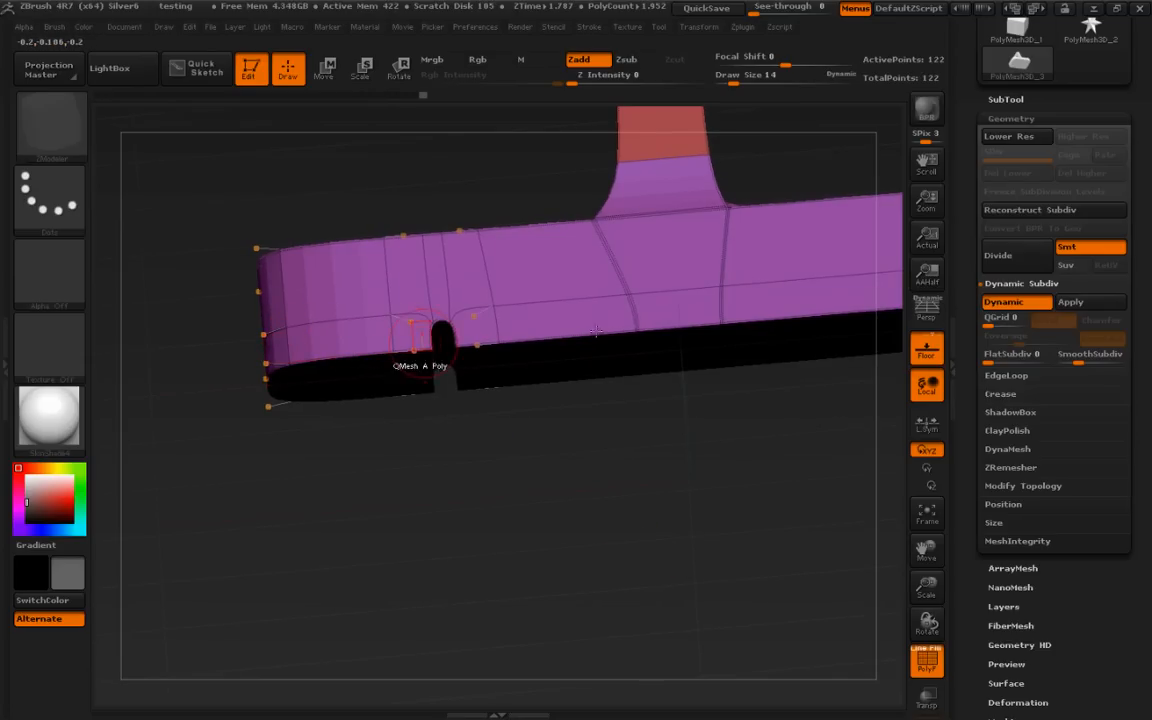
# Try single edge loops around the base just below the slot's ceiling, on both sides of the slot, and preview them smoothed
pyautogui.click(1000, 302)
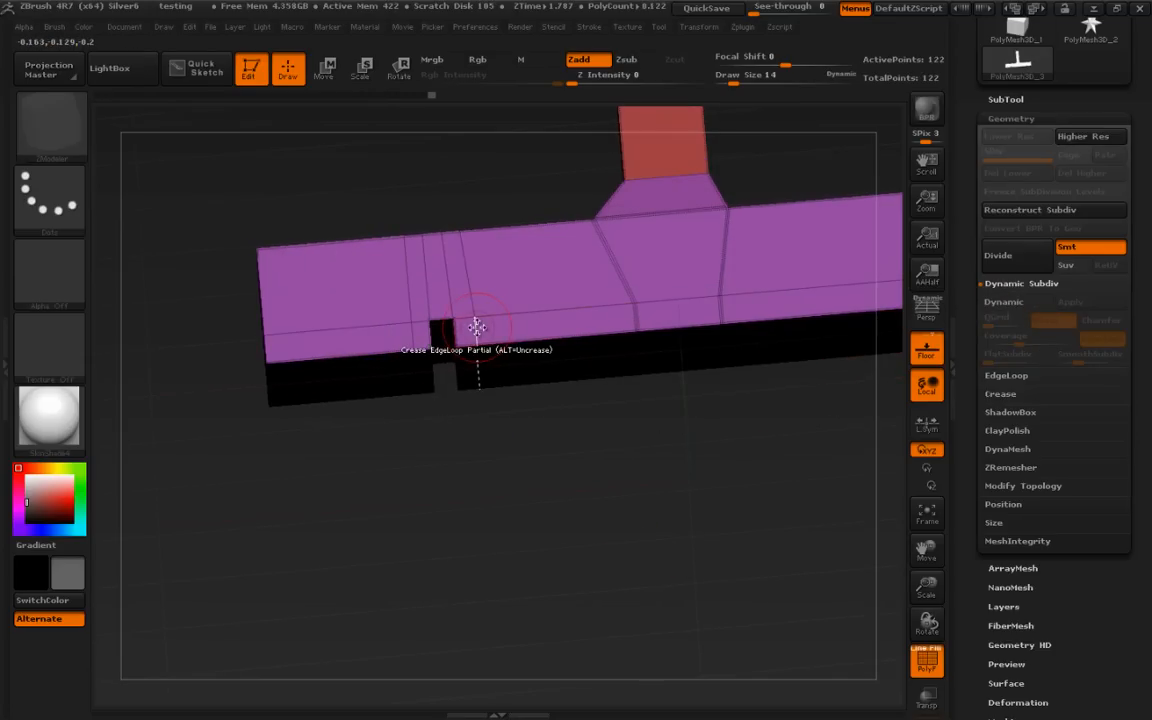
pyautogui.press('space')
pyautogui.click(433, 268)
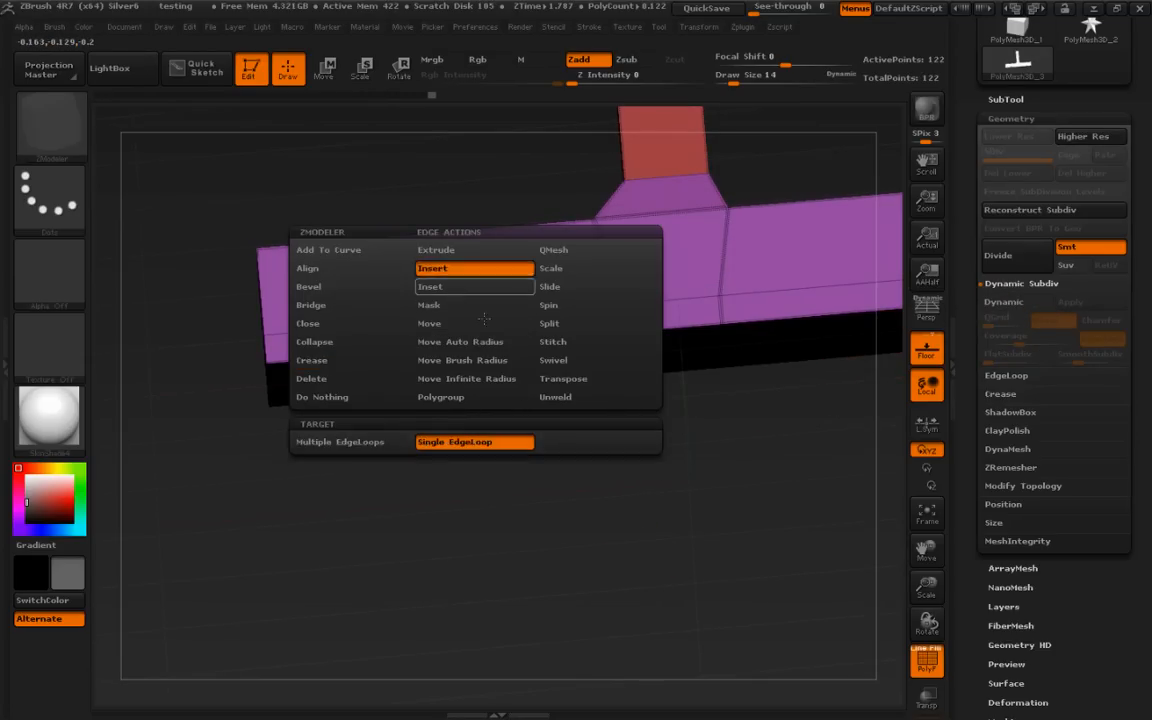
pyautogui.click(475, 323)
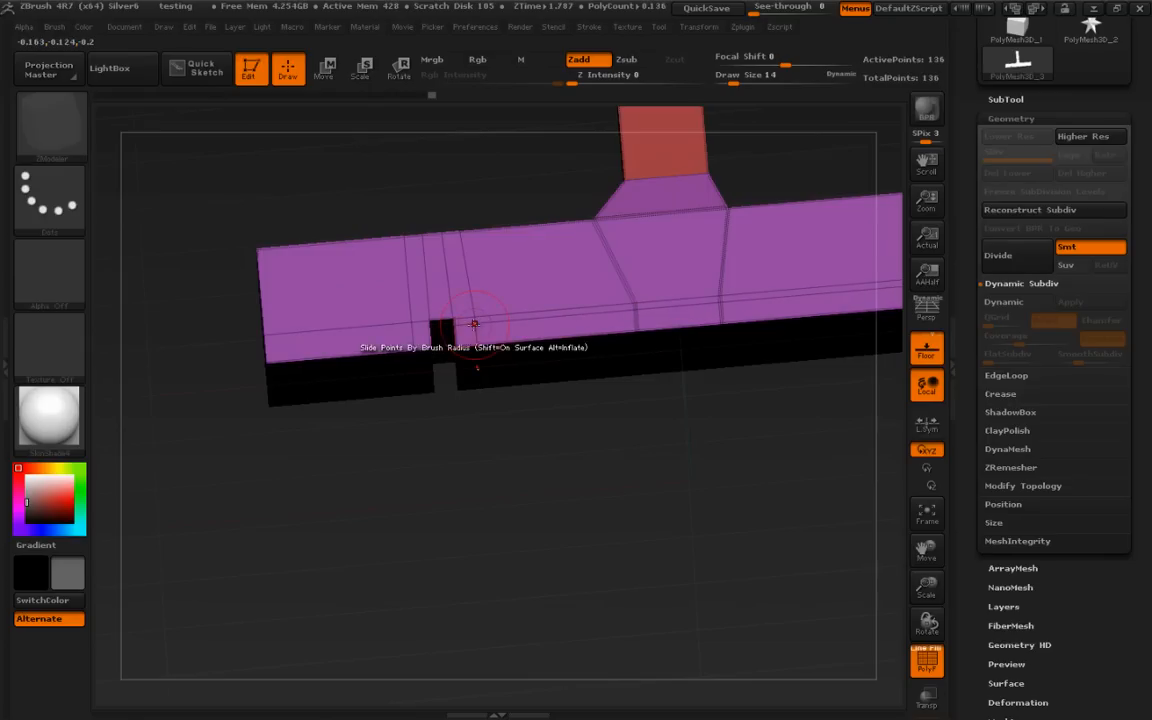
pyautogui.click(415, 328)
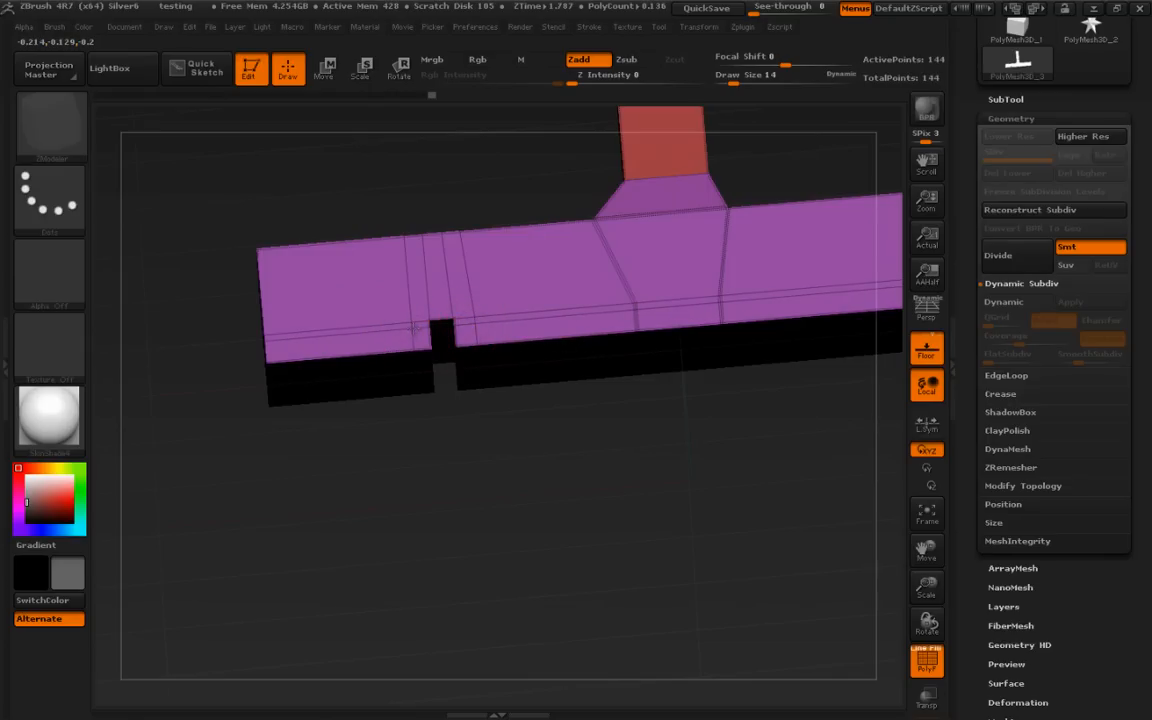
pyautogui.click(1004, 302)
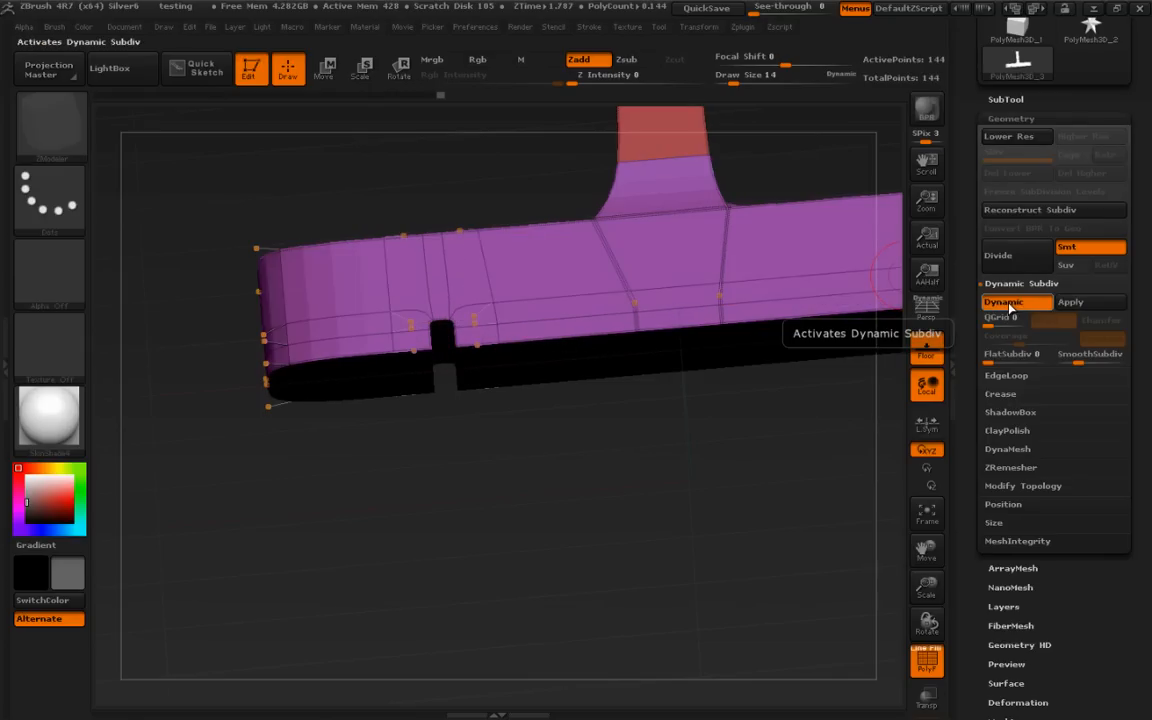
pyautogui.click(1006, 302)
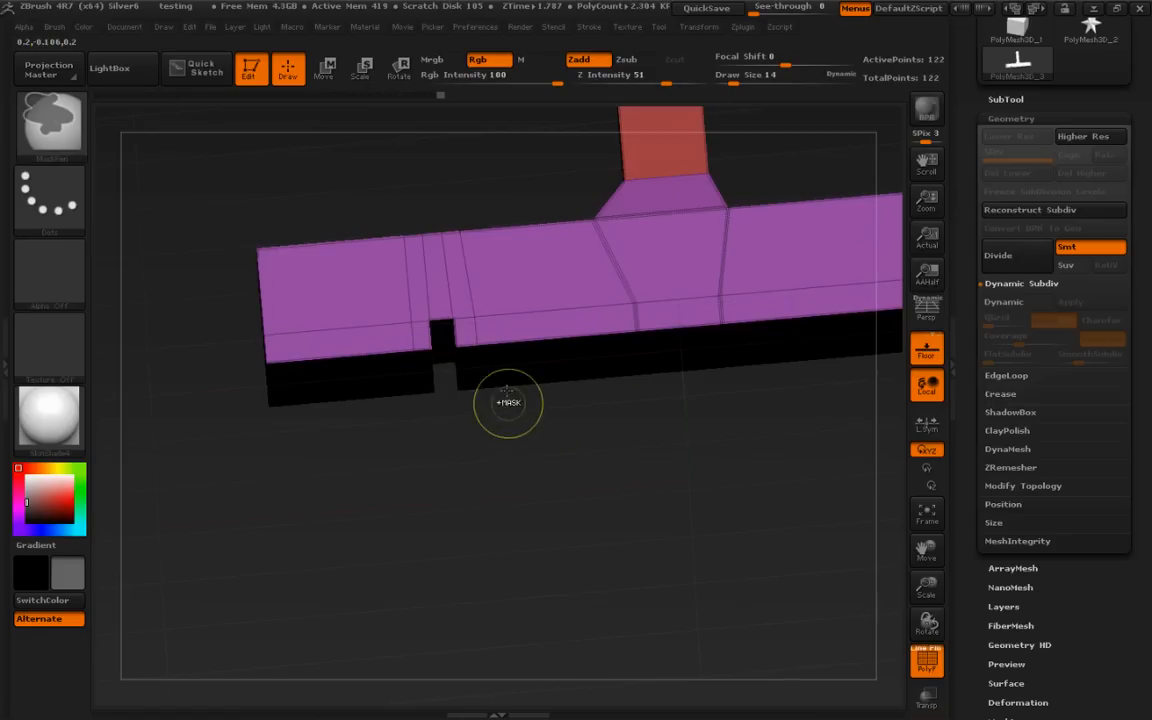
# Try an edge loop around the base just above the slot's ceiling, preview it smoothed and undo it
pyautogui.click(452, 314)
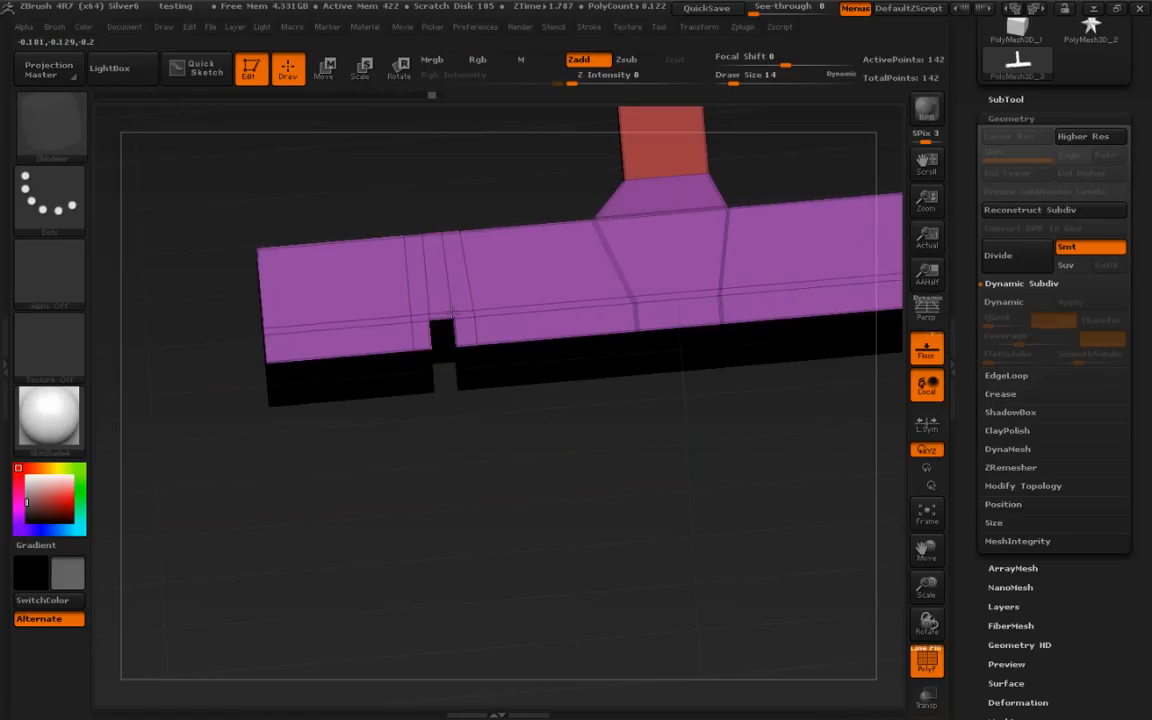
pyautogui.click(1006, 302)
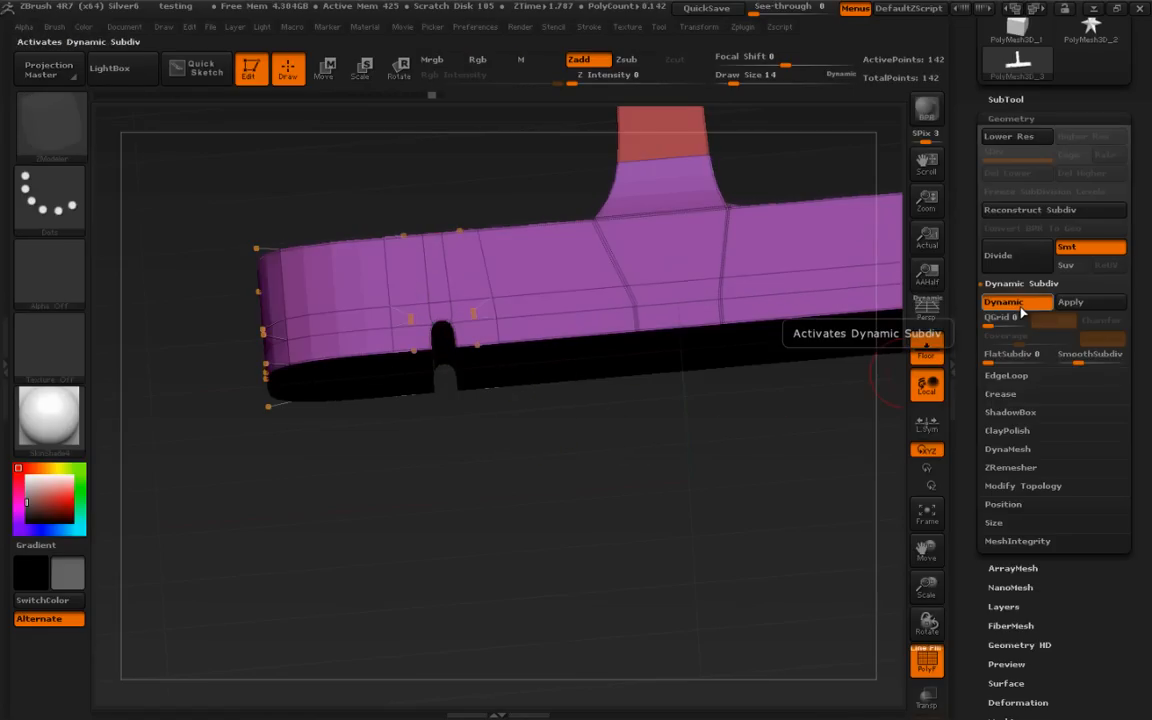
pyautogui.hotkey('ctrl', 'z')
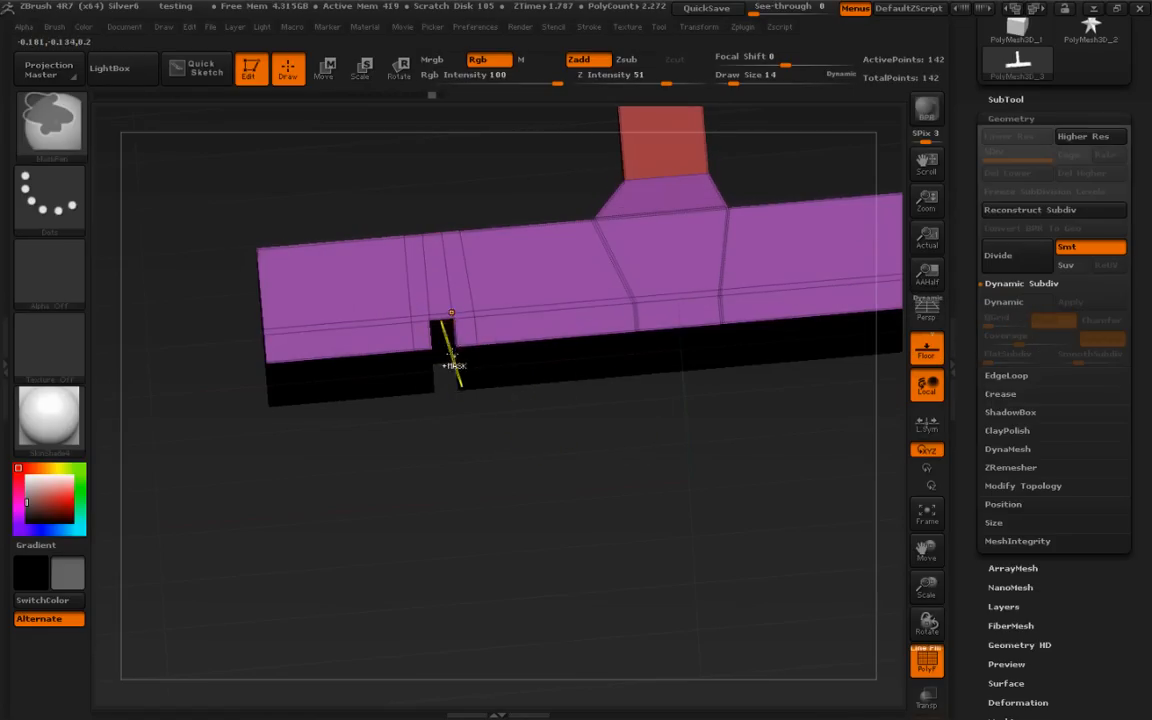
# Insert single edge loops on both sides of the slot just below its ceiling, and turn Dynamic Subdiv on
pyautogui.click(455, 330)
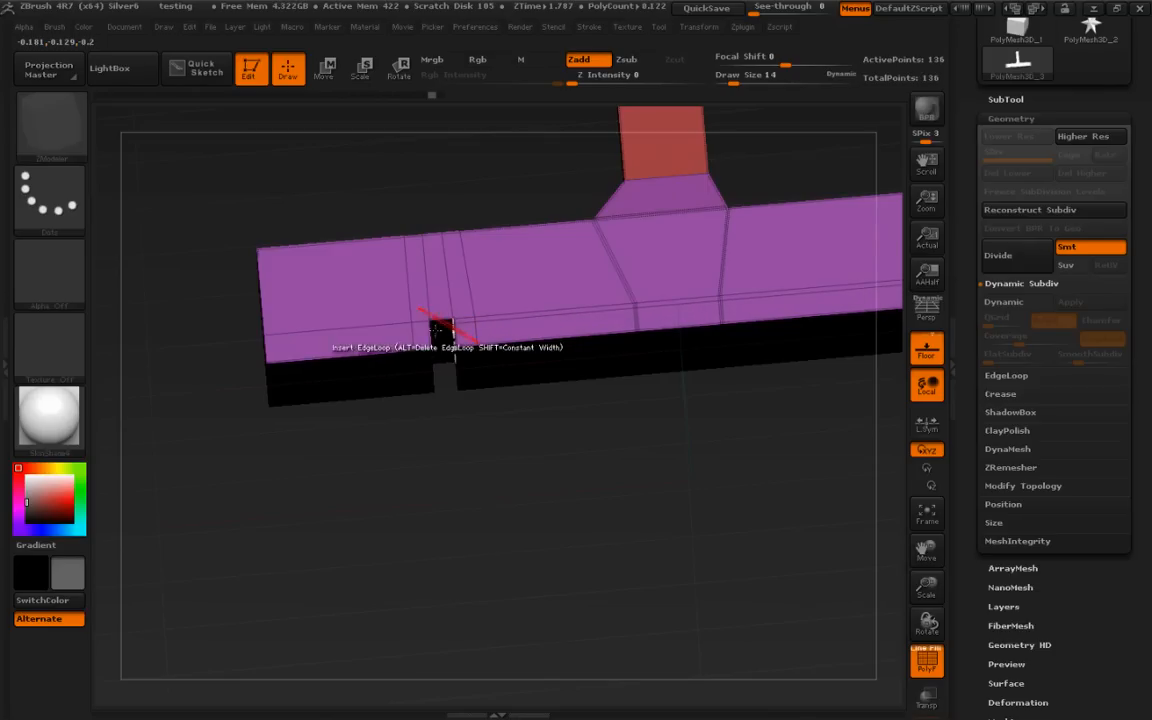
pyautogui.click(413, 332)
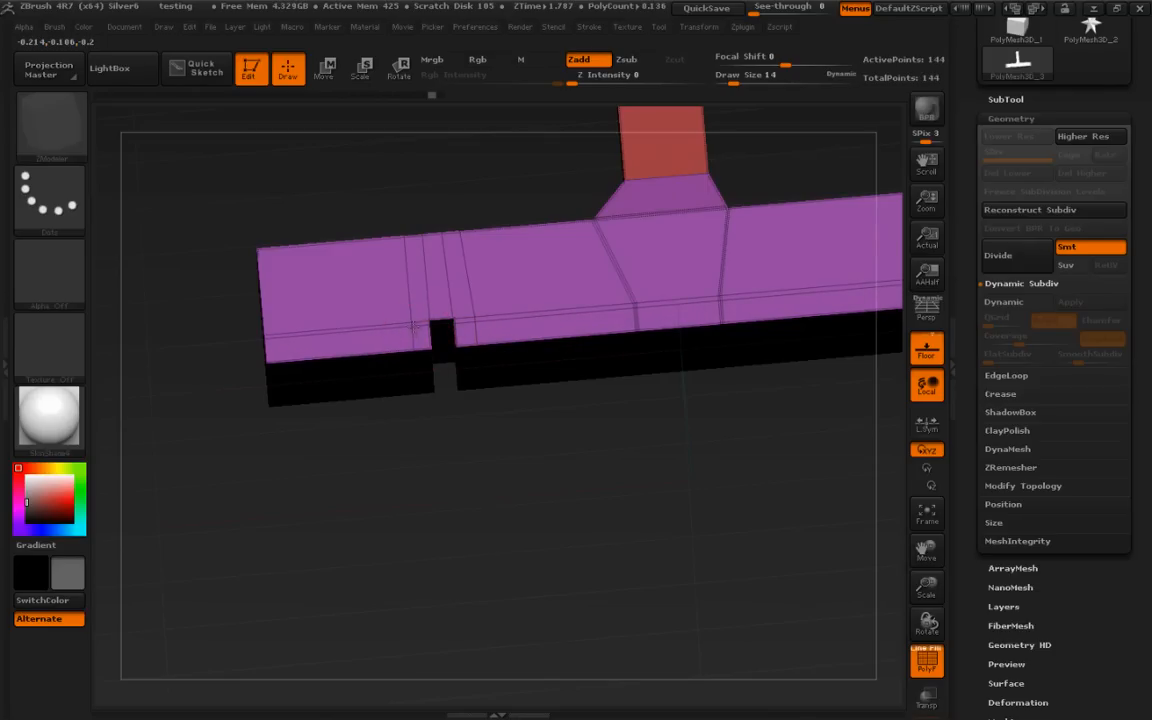
pyautogui.press('d')
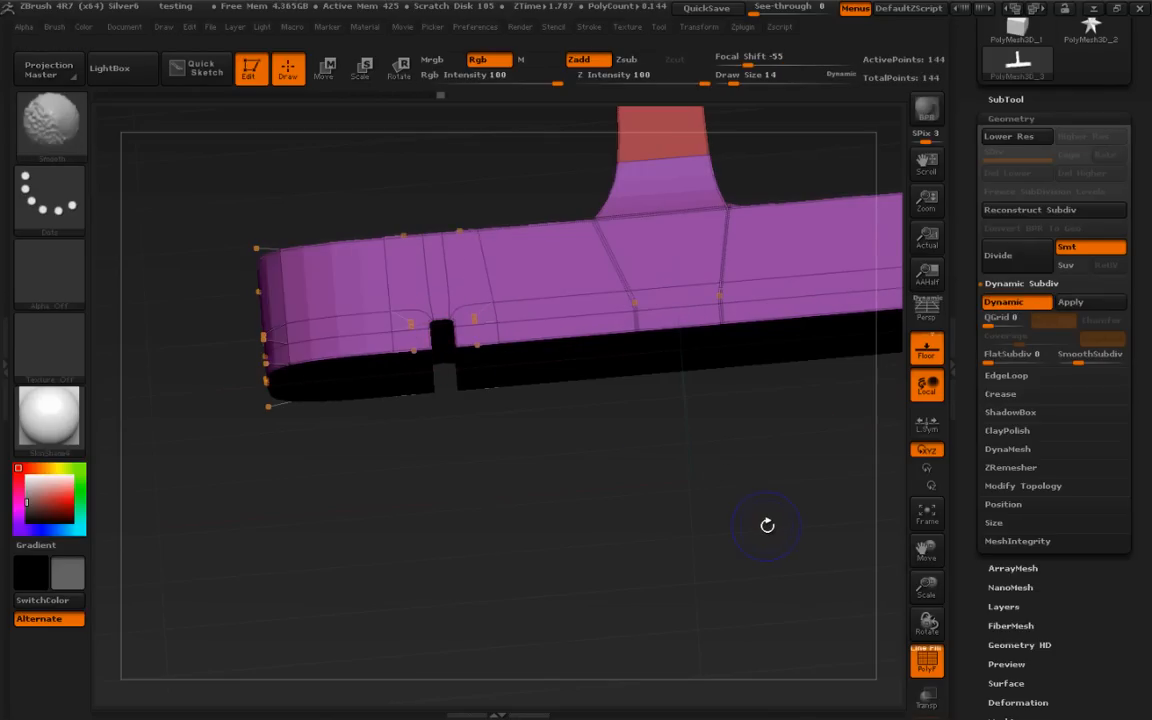
# Examine the whole smoothed bracket without its polyframe and compare it with the 2D mechanical drawing in the browser
pyautogui.hotkey('shift', 'f')
pyautogui.keyDown('alt'); pyautogui.moveTo(774, 532); pyautogui.dragTo(797, 580); pyautogui.keyUp('alt')
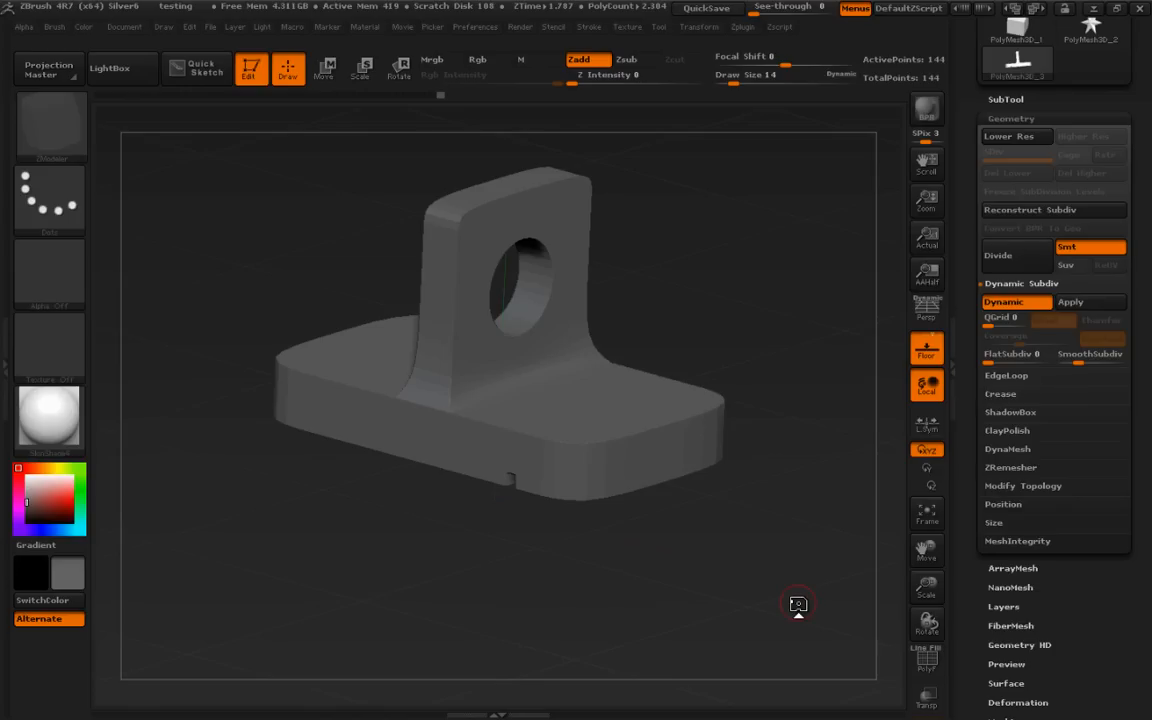
pyautogui.moveTo(798, 605); pyautogui.dragTo(775, 612)
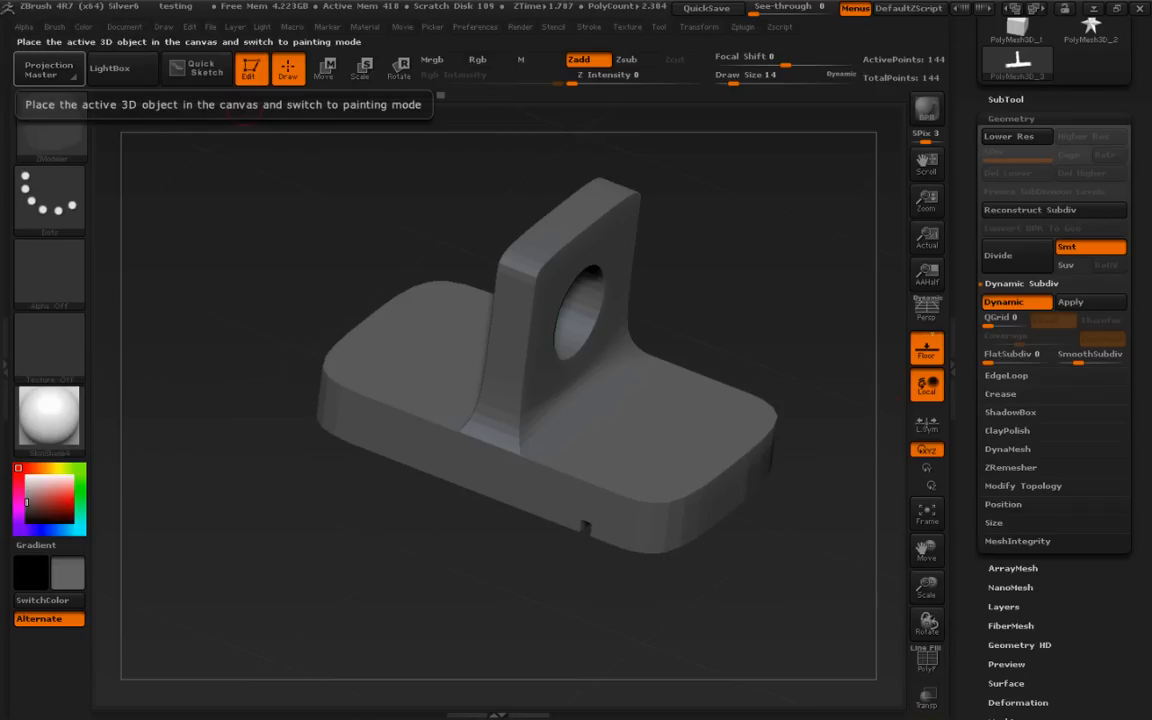
pyautogui.moveTo(0, 120); pyautogui.dragTo(326, 116)
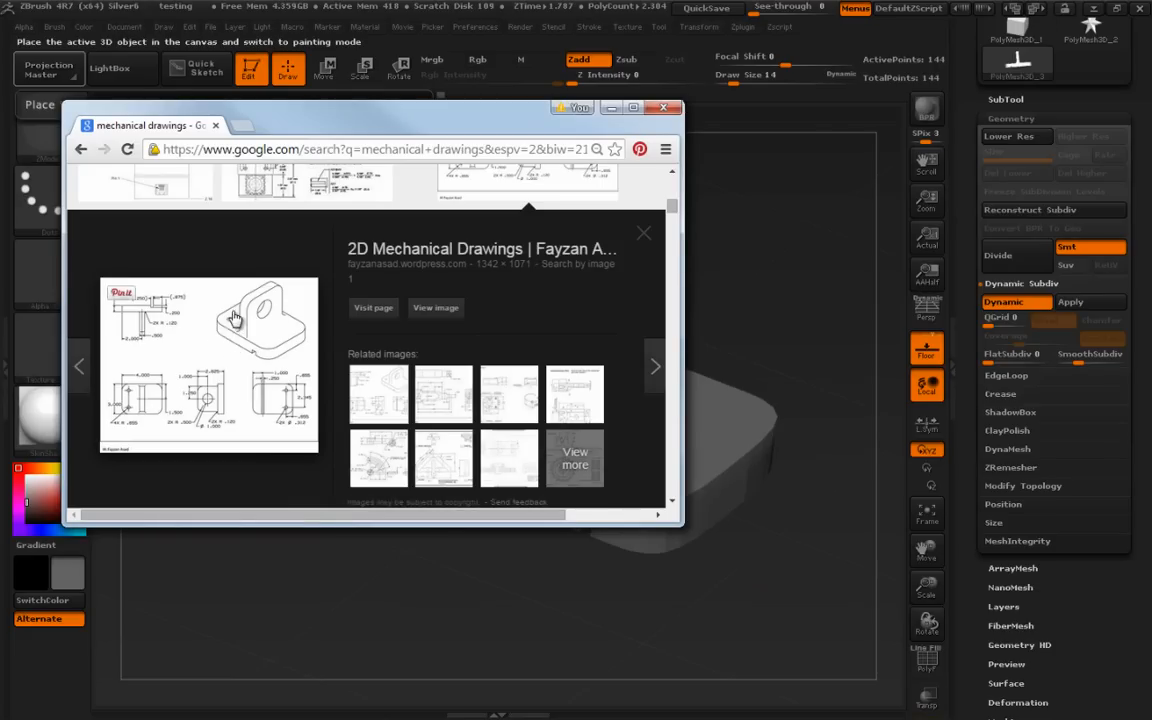
pyautogui.moveTo(424, 124); pyautogui.dragTo(2, 130)
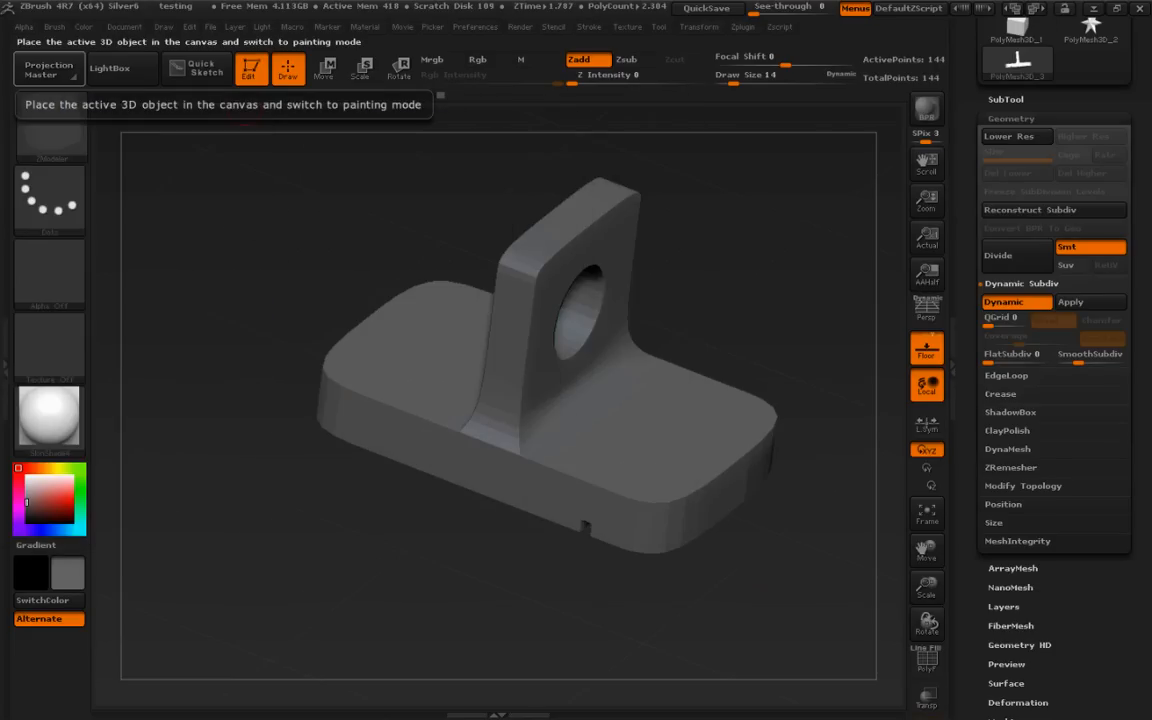
pyautogui.moveTo(780, 600); pyautogui.dragTo(712, 631)
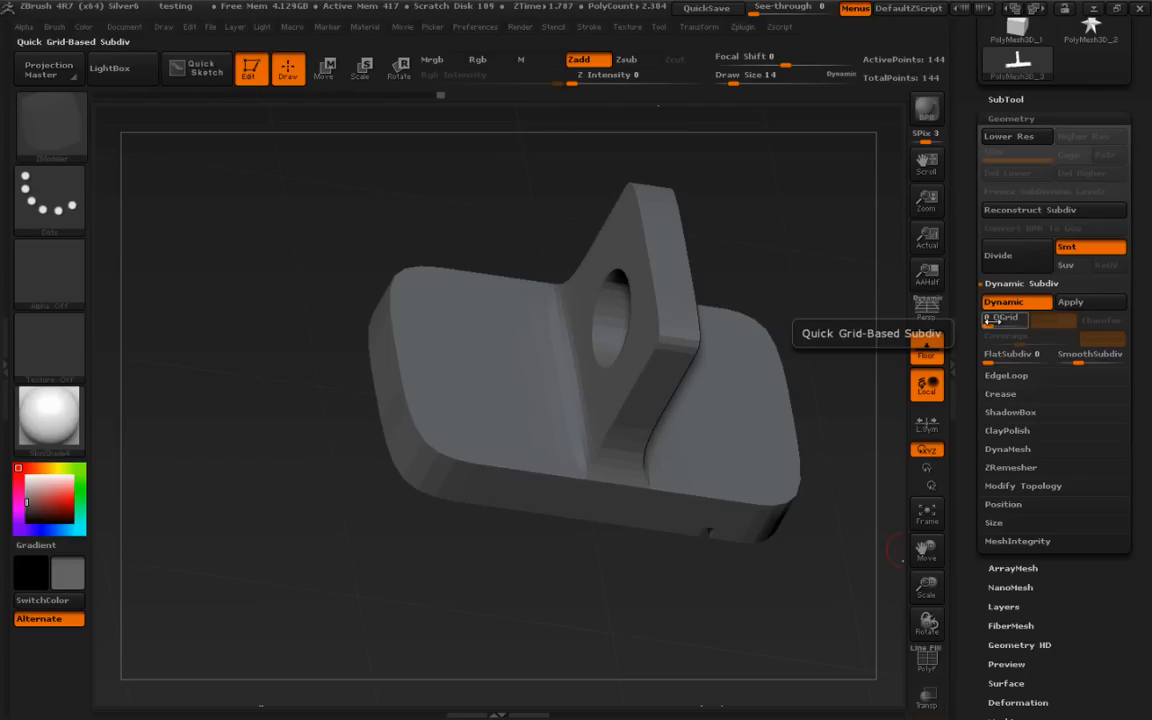
pyautogui.moveTo(845, 610); pyautogui.dragTo(807, 597)
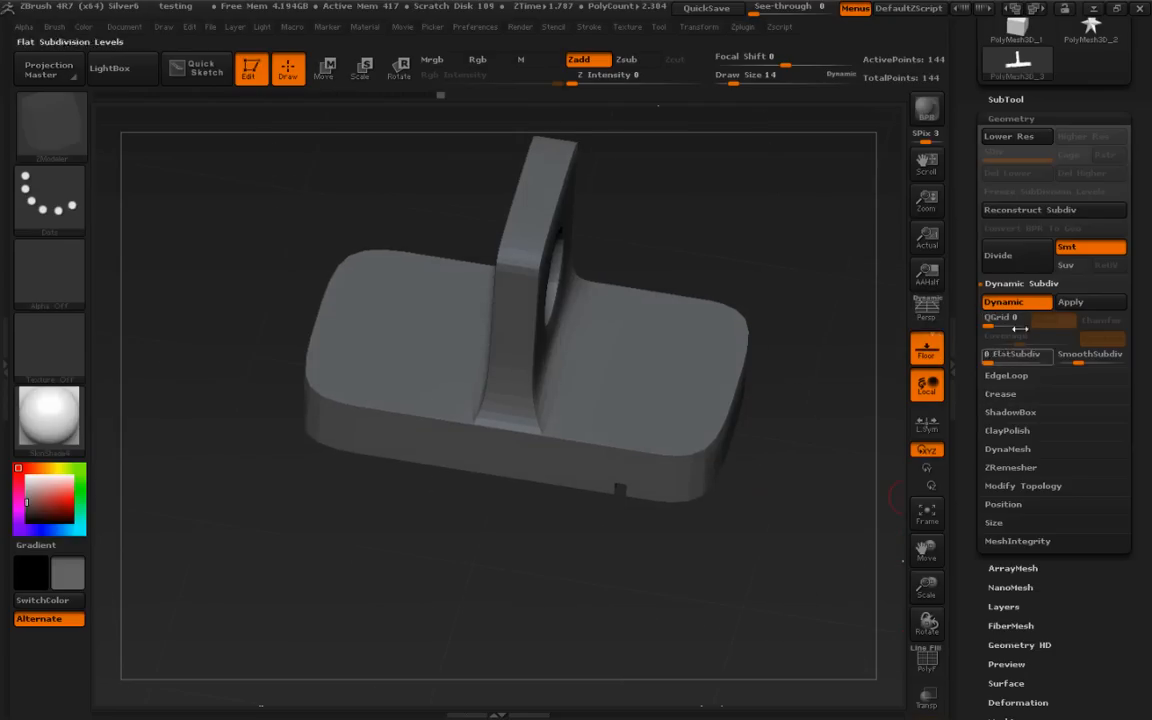
# Turn off Dynamic Subdiv, show the polyframe and inspect the bracket's low-poly topology from several angles
pyautogui.click(1003, 302)
pyautogui.moveTo(825, 535); pyautogui.dragTo(797, 543)
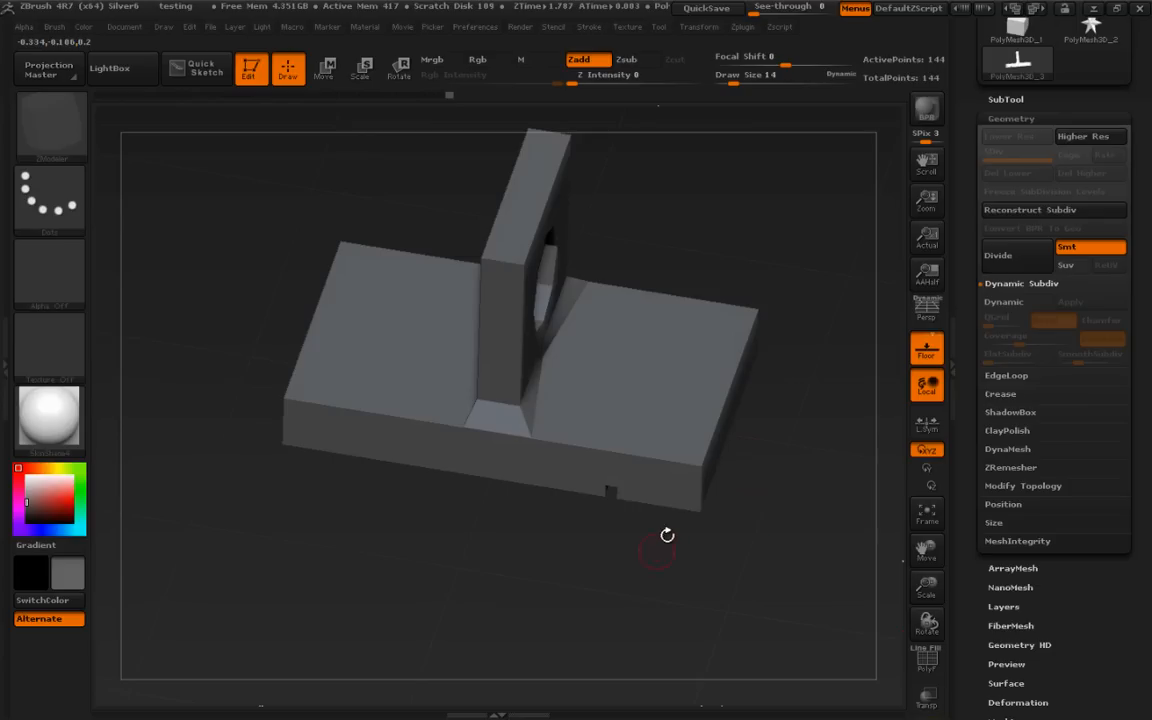
pyautogui.click(928, 661)
pyautogui.moveTo(846, 643); pyautogui.dragTo(820, 604)
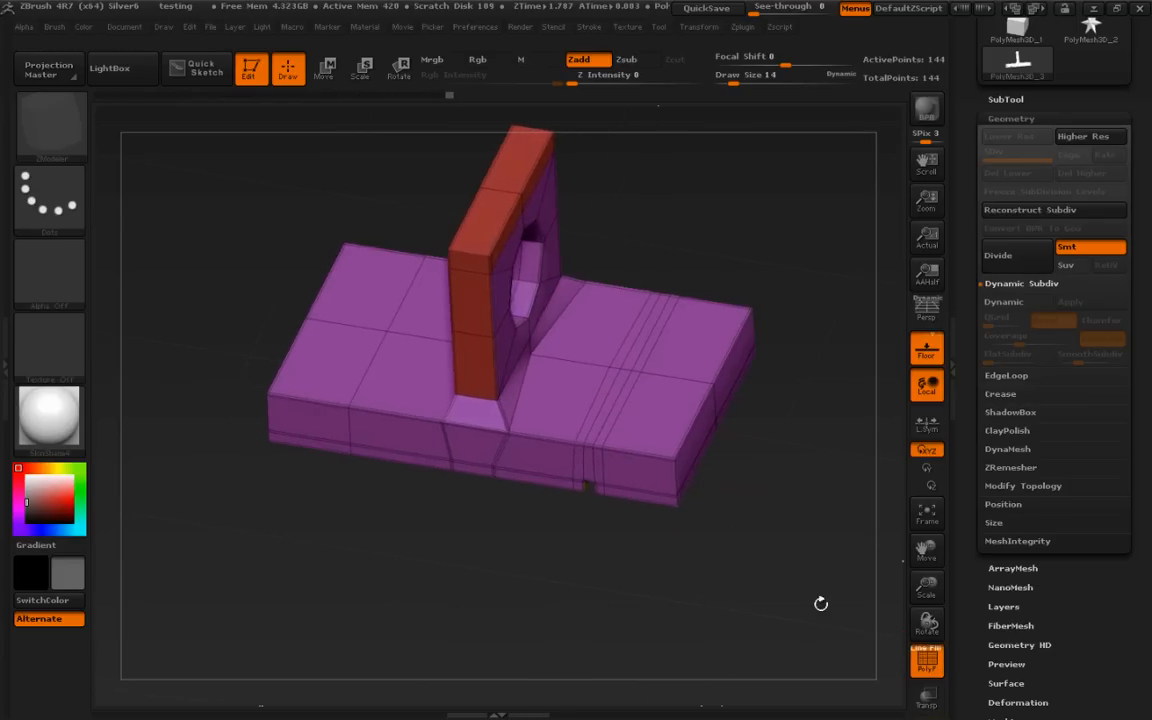
pyautogui.moveTo(765, 555); pyautogui.dragTo(743, 575)
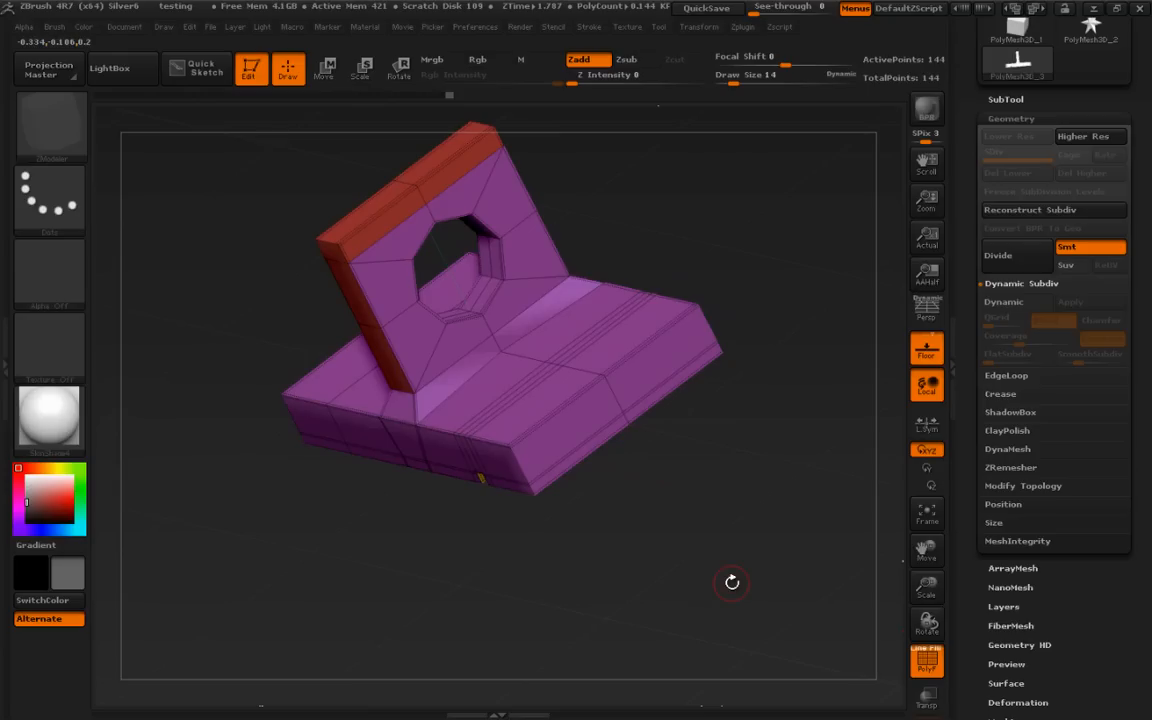
# Check the crease settings and turn Dynamic Subdiv on for the bracket
pyautogui.click(1001, 394)
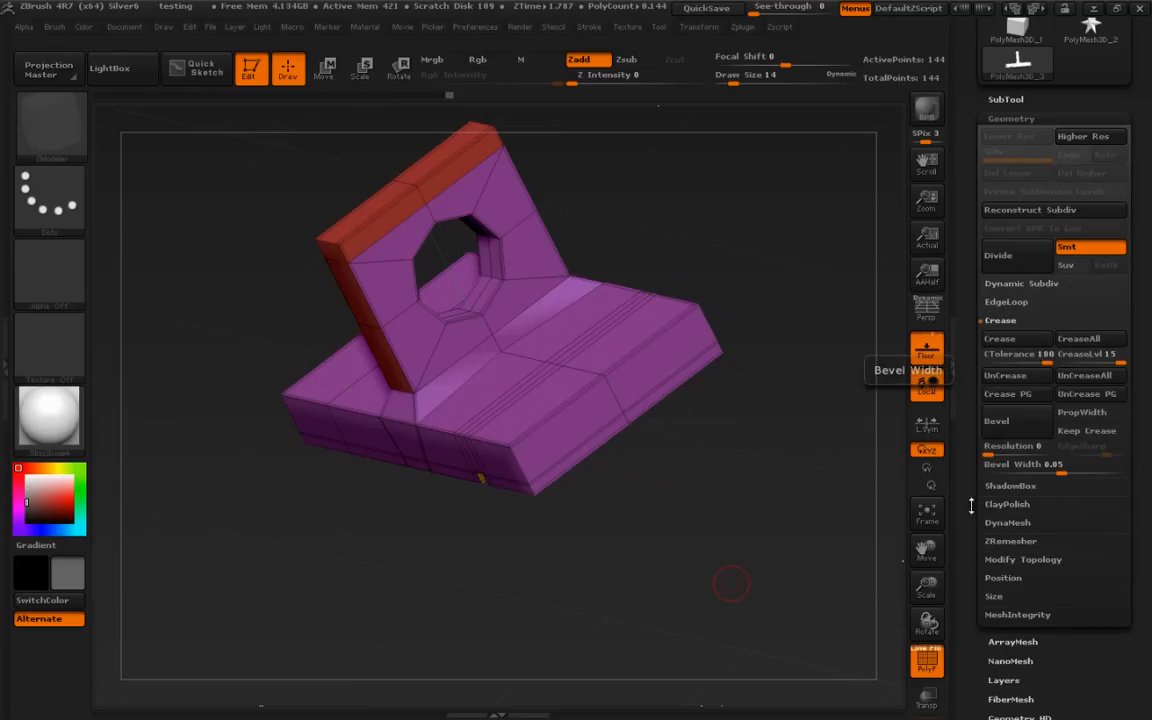
pyautogui.click(1030, 325)
pyautogui.click(1040, 283)
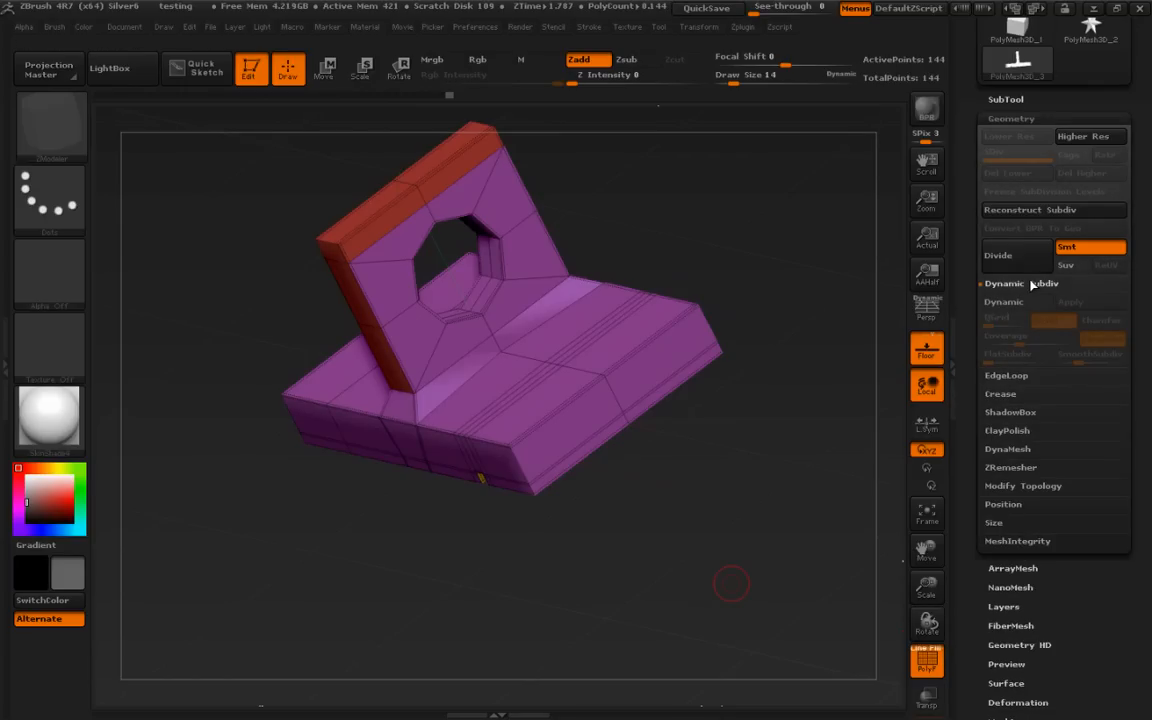
pyautogui.click(1003, 301)
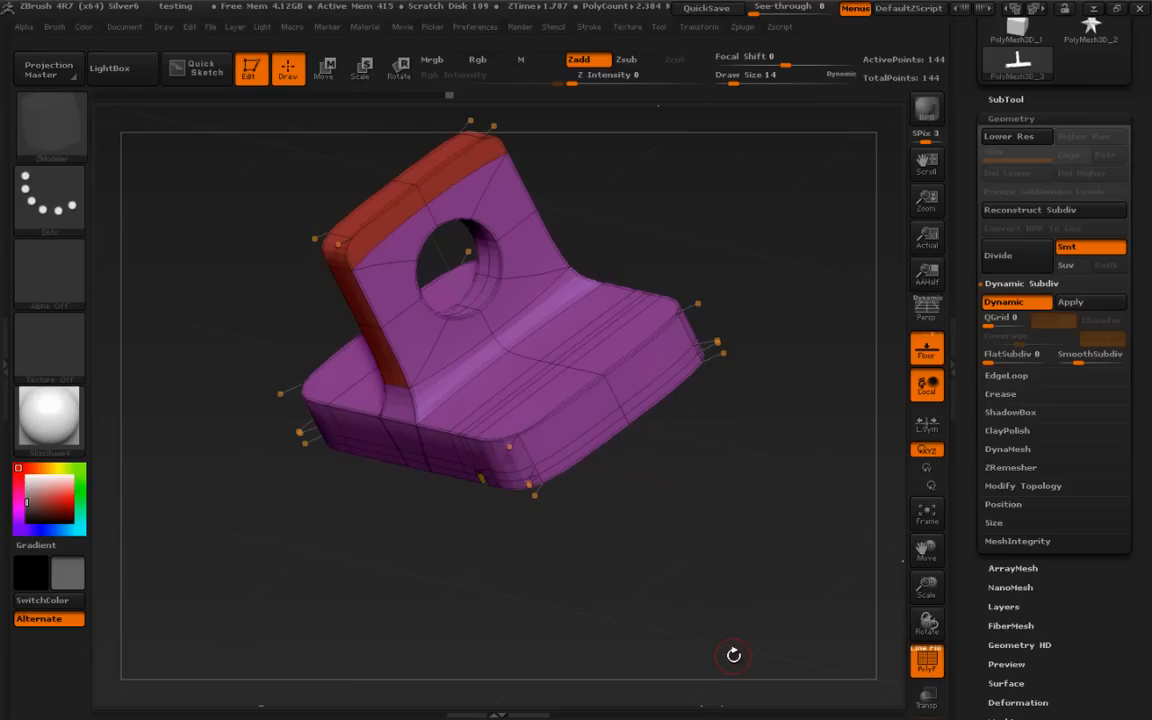
# Inset single polygons into small squares near the two corners of the base's slotless end, on both its top and underside
pyautogui.moveTo(733, 654); pyautogui.dragTo(778, 643)
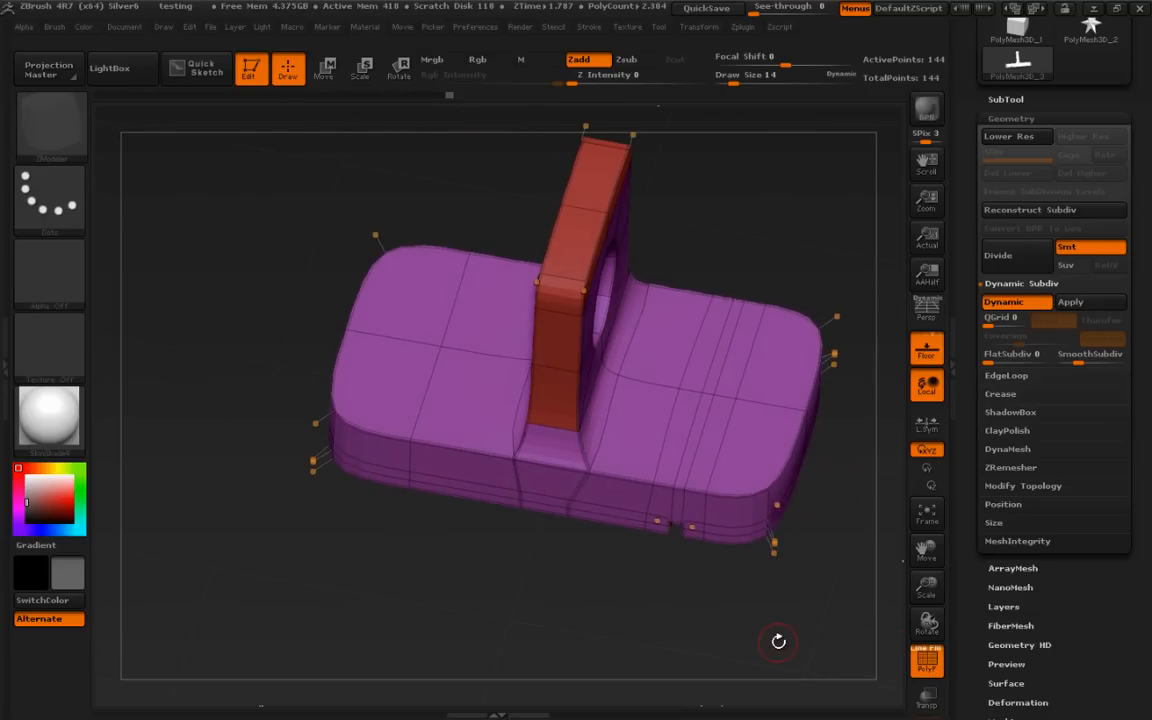
pyautogui.moveTo(551, 616); pyautogui.dragTo(652, 648)
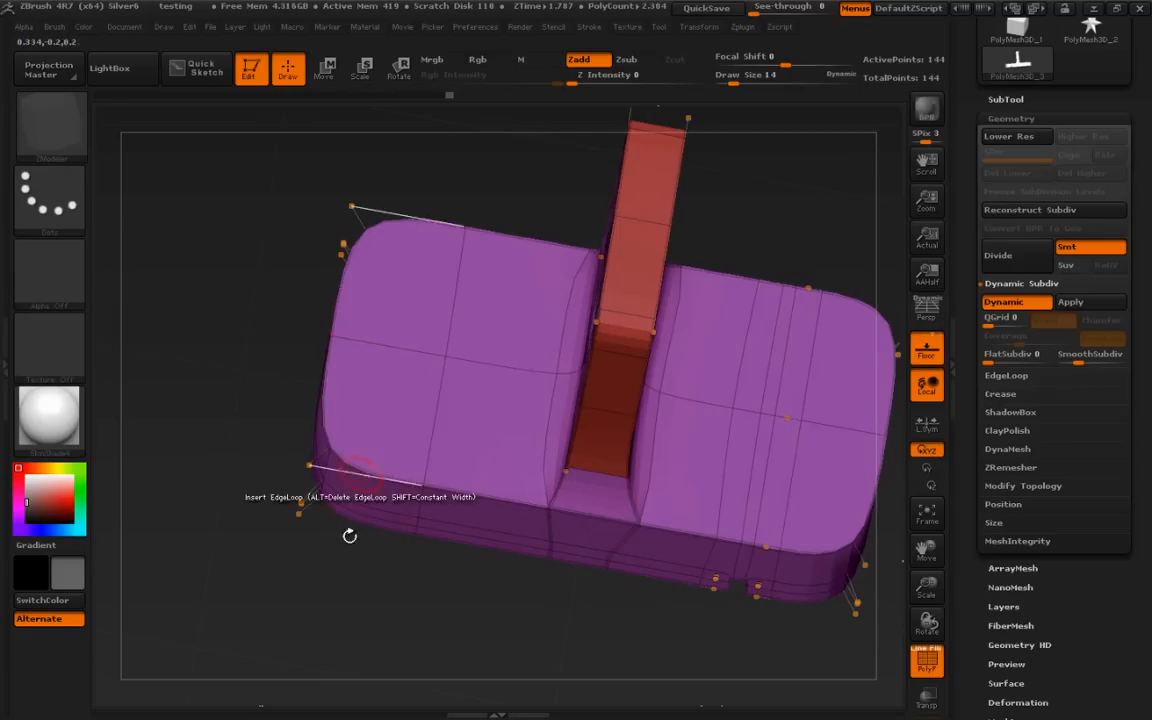
pyautogui.keyDown('alt'); pyautogui.moveTo(414, 614); pyautogui.dragTo(460, 608); pyautogui.keyUp('alt')
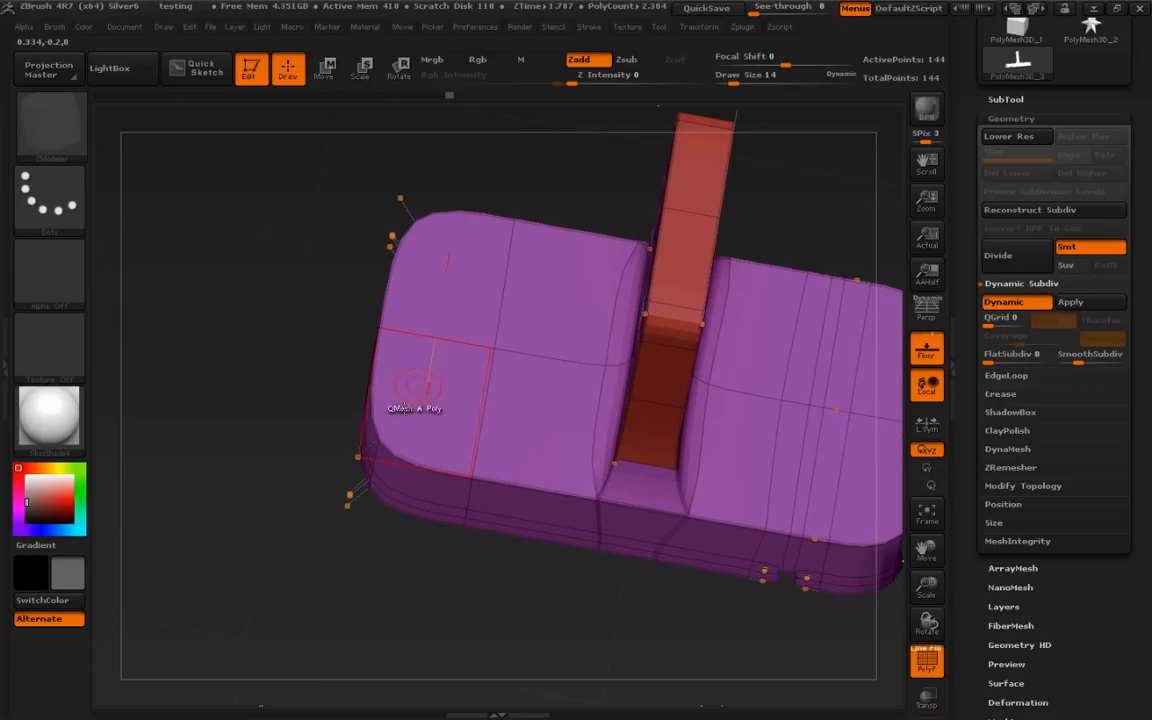
pyautogui.press('space')
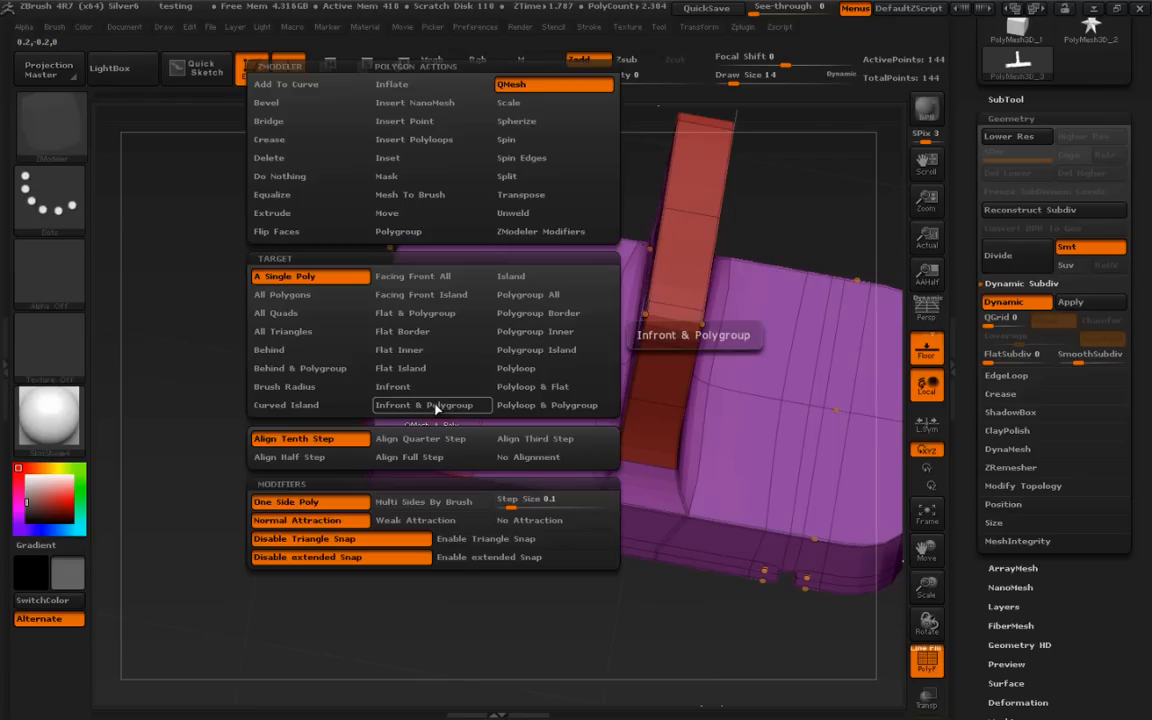
pyautogui.click(420, 158)
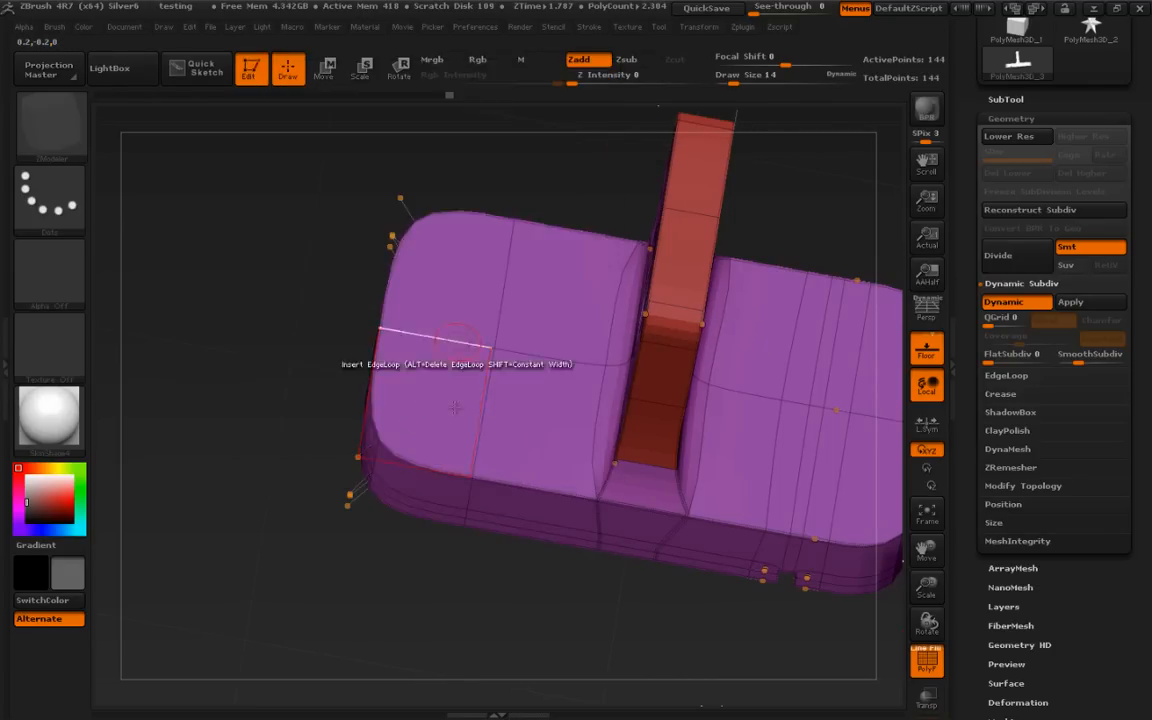
pyautogui.moveTo(437, 392); pyautogui.dragTo(456, 314)
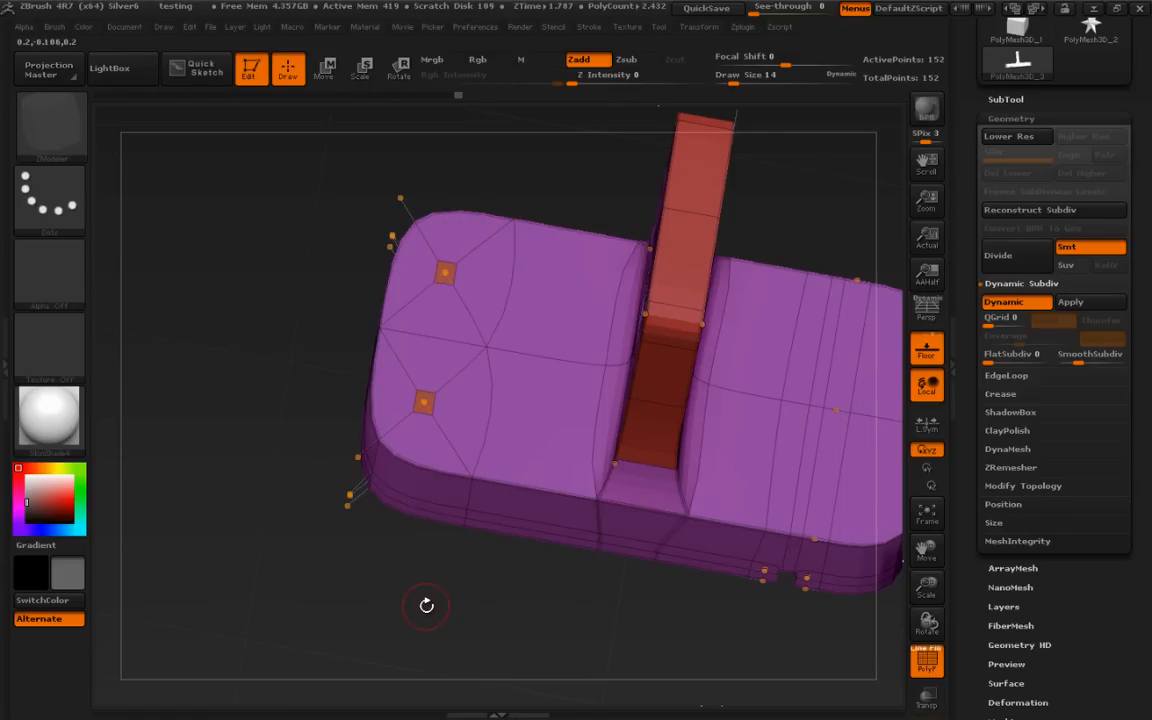
pyautogui.moveTo(430, 611); pyautogui.dragTo(489, 418)
pyautogui.click(535, 322)
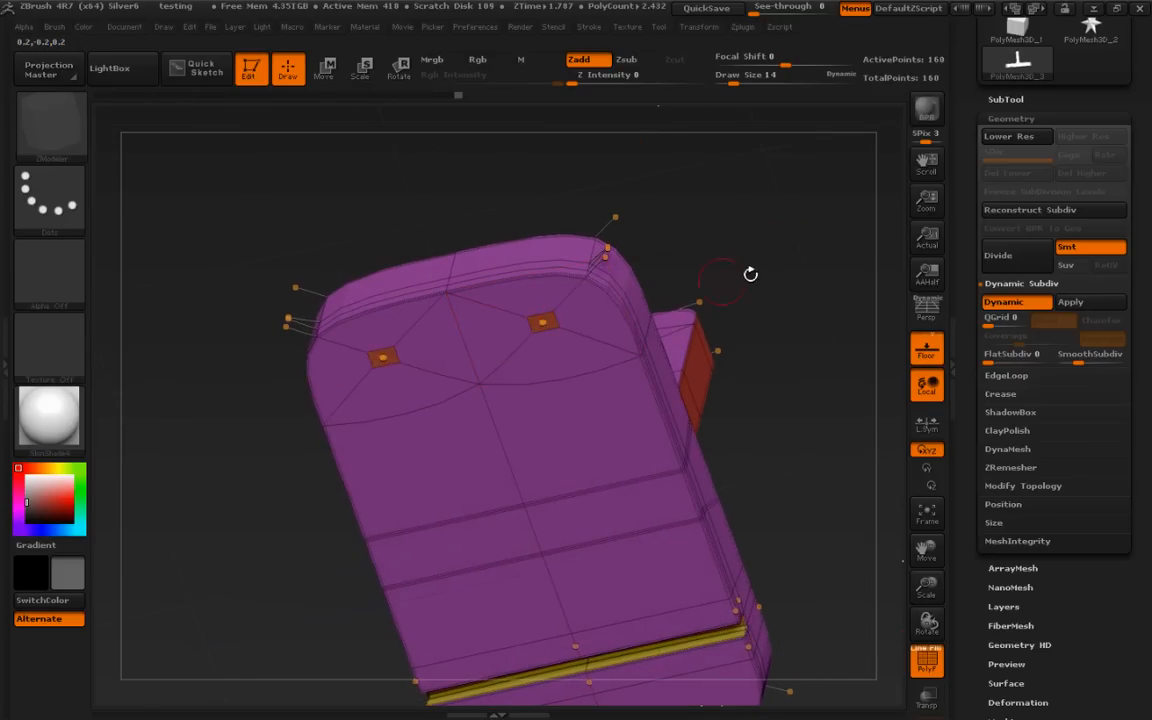
# Turn off Dynamic Subdiv and use QMesh to push the small inset polygons through the base, opening two holes
pyautogui.moveTo(805, 275); pyautogui.dragTo(420, 310)
pyautogui.click(1018, 304)
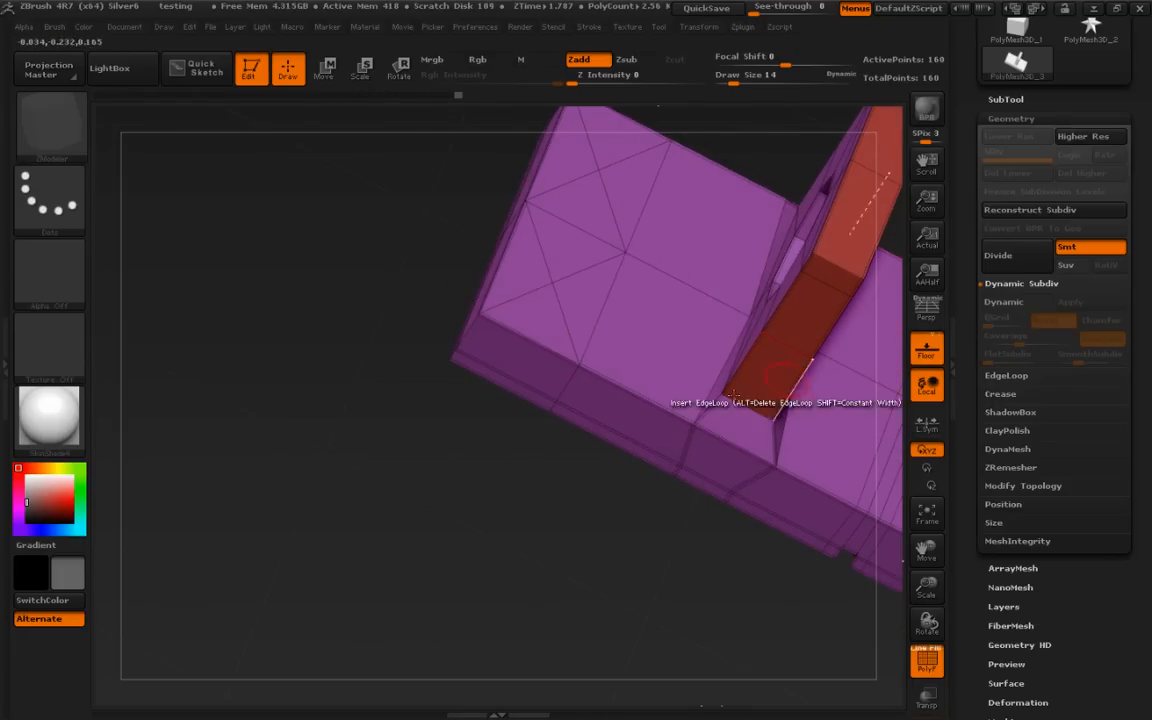
pyautogui.click(1018, 303)
pyautogui.moveTo(488, 488); pyautogui.dragTo(413, 544)
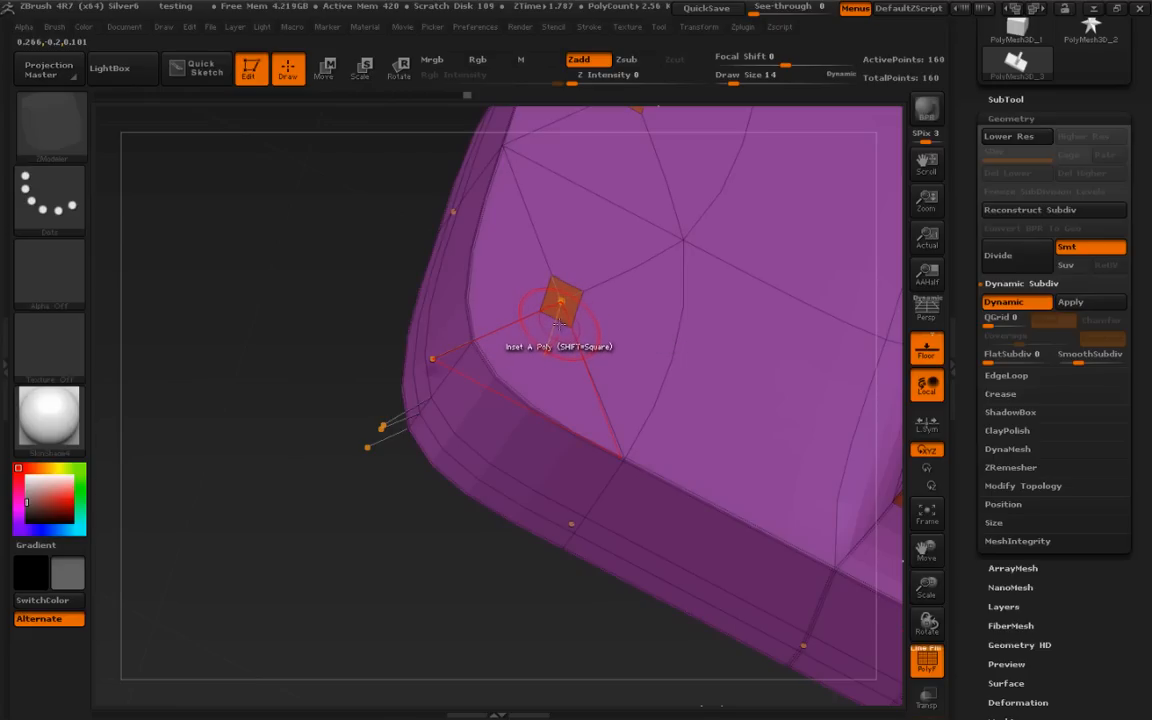
pyautogui.hotkey('shift', 'd')
pyautogui.keyDown('alt'); pyautogui.moveTo(458, 599); pyautogui.dragTo(458, 488); pyautogui.keyUp('alt')
pyautogui.keyDown('alt'); pyautogui.moveTo(231, 239); pyautogui.dragTo(265, 241); pyautogui.keyUp('alt')
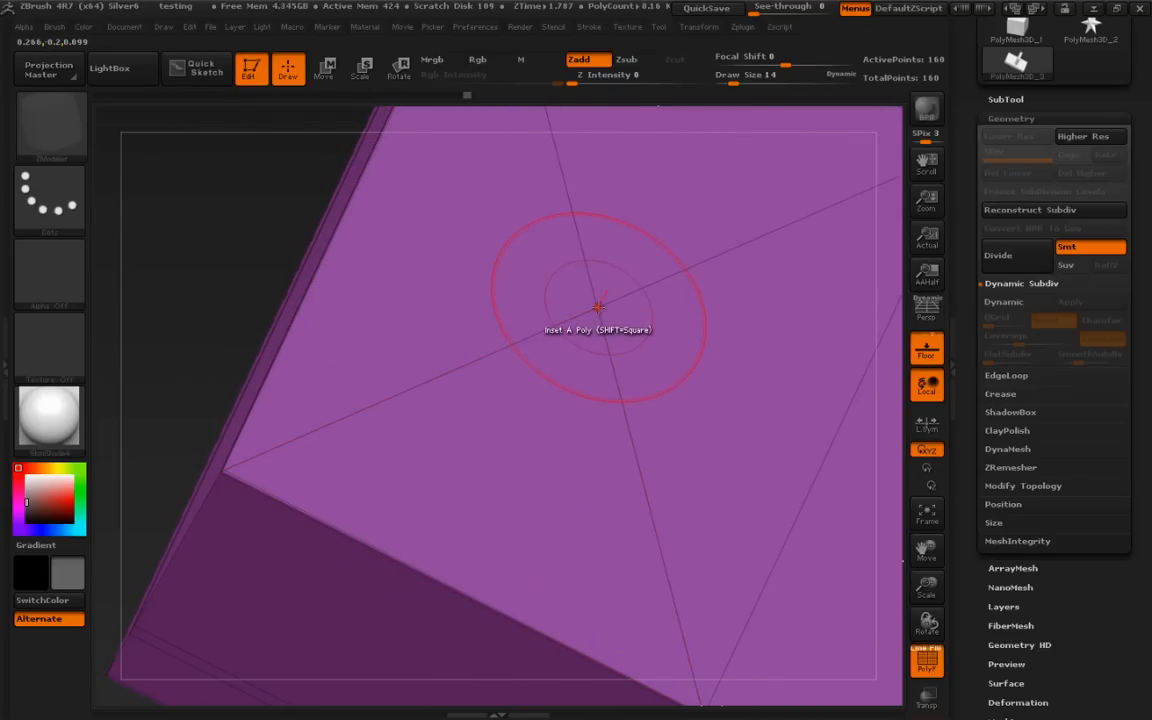
pyautogui.press('space')
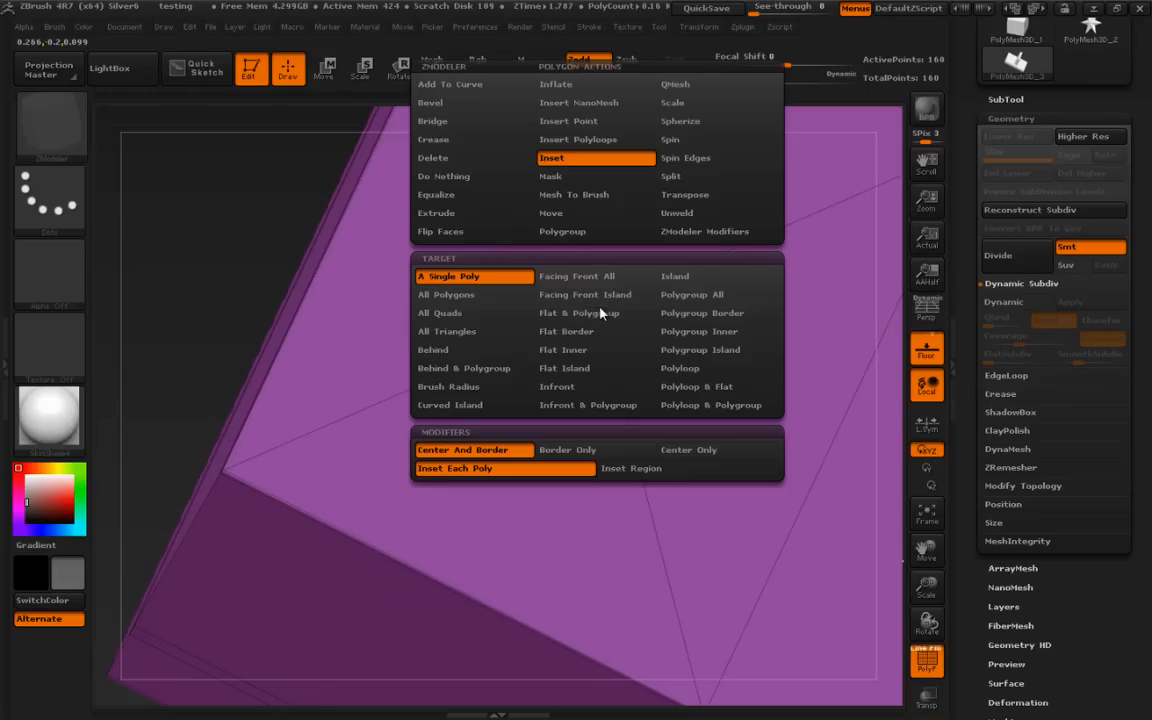
pyautogui.click(615, 76)
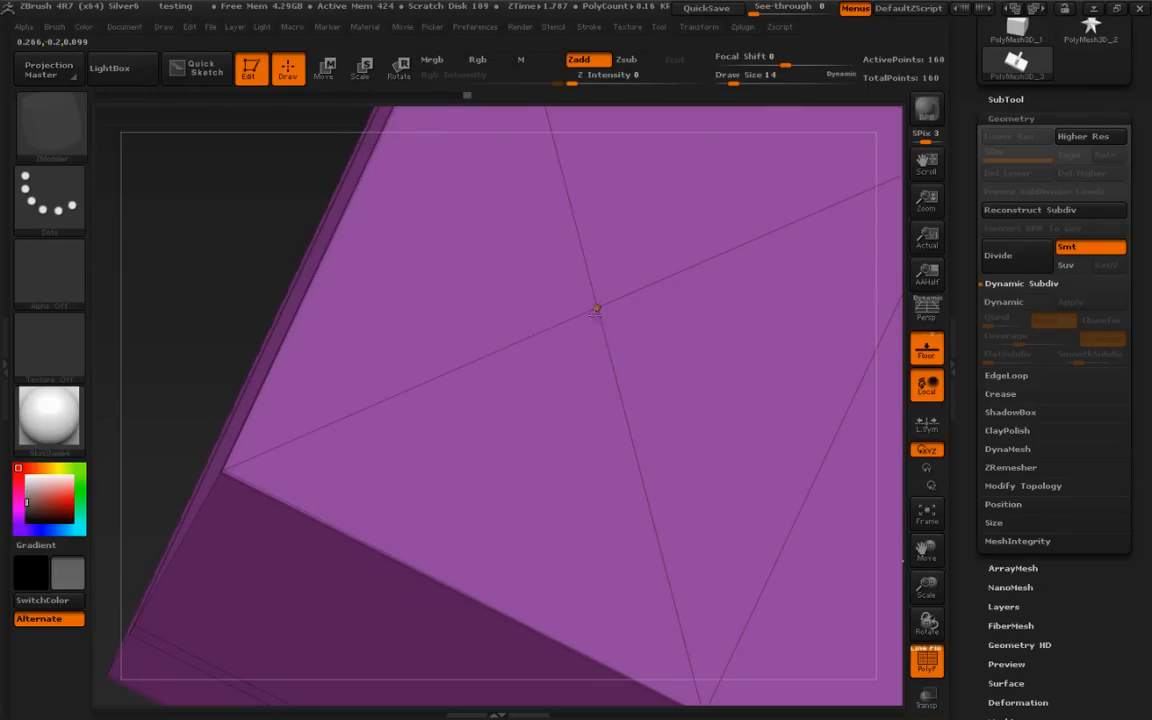
pyautogui.moveTo(137, 407); pyautogui.dragTo(376, 330)
# Turn on Dynamic Subdiv, hide the polyframe and examine the two smoothed holes in the base
pyautogui.click(1008, 302)
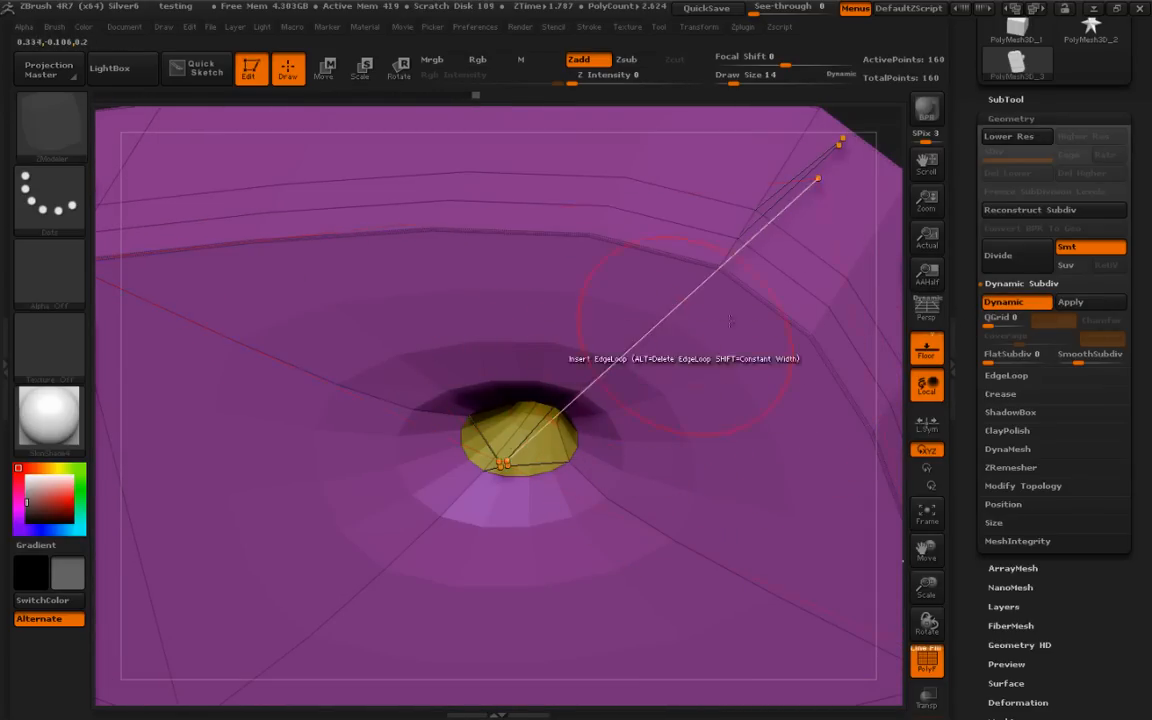
pyautogui.press('f')
pyautogui.moveTo(759, 285)
pyautogui.mouseDown()
pyautogui.moveTo(739, 428)
pyautogui.moveTo(543, 540)
pyautogui.moveTo(586, 579)
pyautogui.moveTo(581, 617)
pyautogui.moveTo(652, 605)
pyautogui.moveTo(634, 612)
pyautogui.mouseUp()
pyautogui.hotkey('shift', 'f')
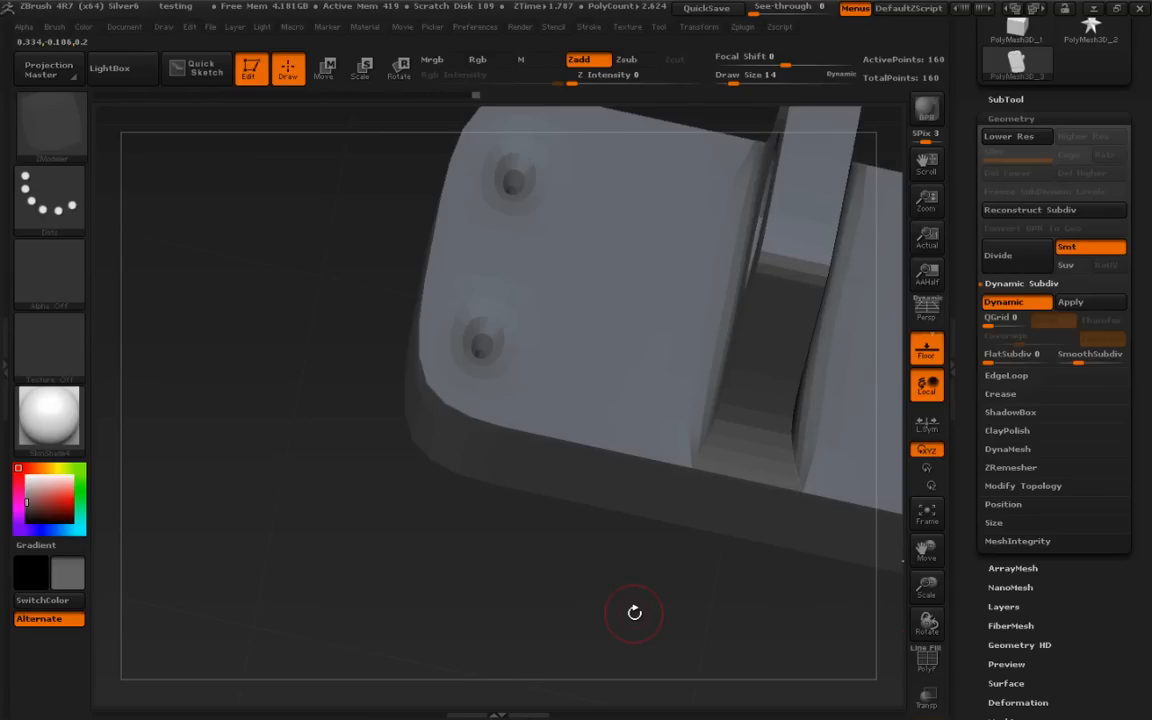
pyautogui.moveTo(634, 612)
pyautogui.mouseDown()
pyautogui.moveTo(529, 581)
pyautogui.moveTo(594, 617)
pyautogui.moveTo(590, 574)
pyautogui.moveTo(561, 609)
pyautogui.moveTo(543, 566)
pyautogui.mouseUp()
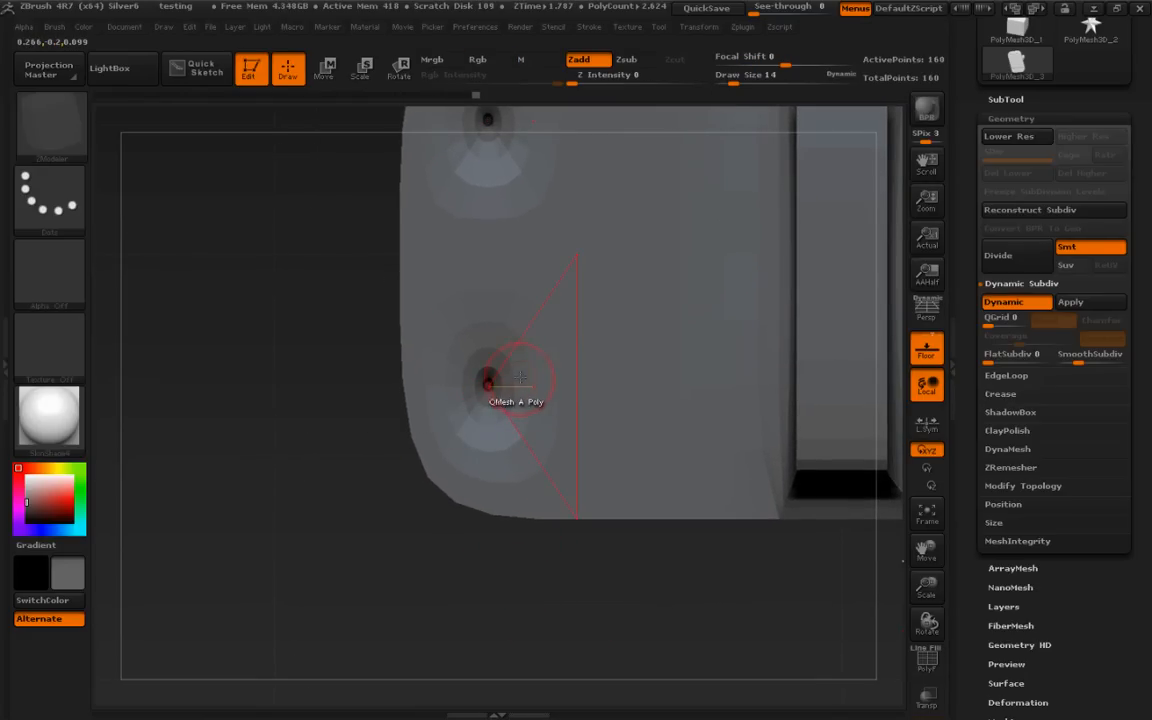
# Show the polyframe, try a single edge loop around the holes on the base's top, preview it smoothed and undo it
pyautogui.hotkey('shift', 'f')
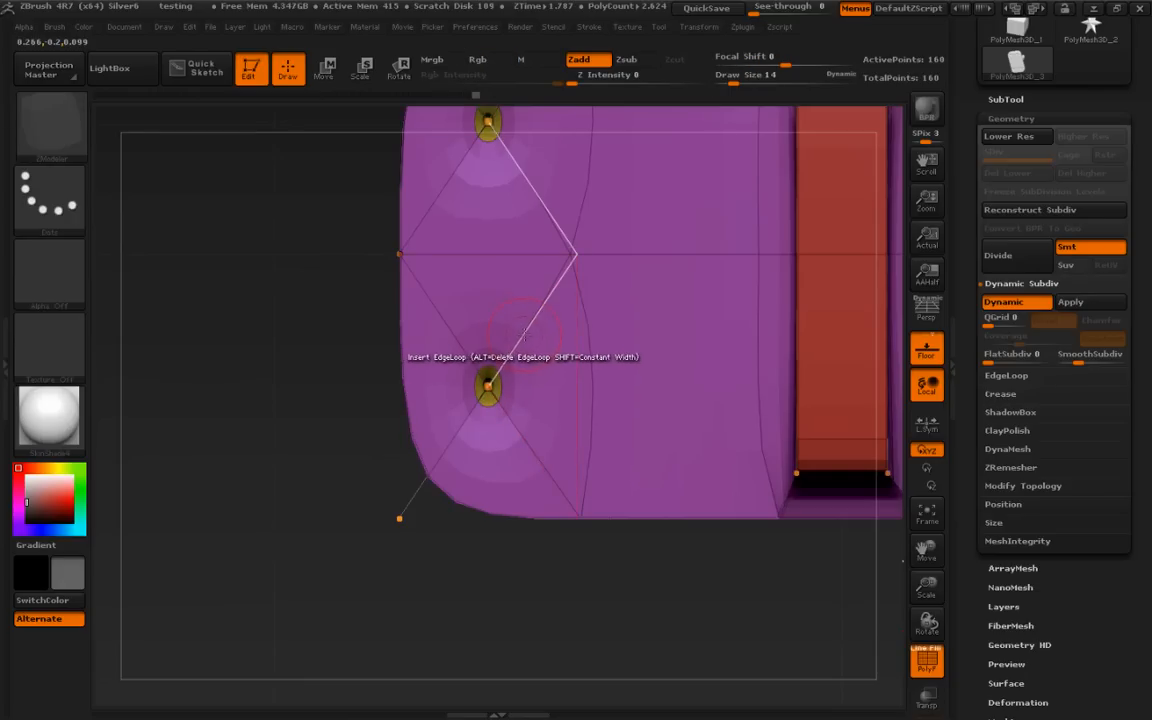
pyautogui.press('space')
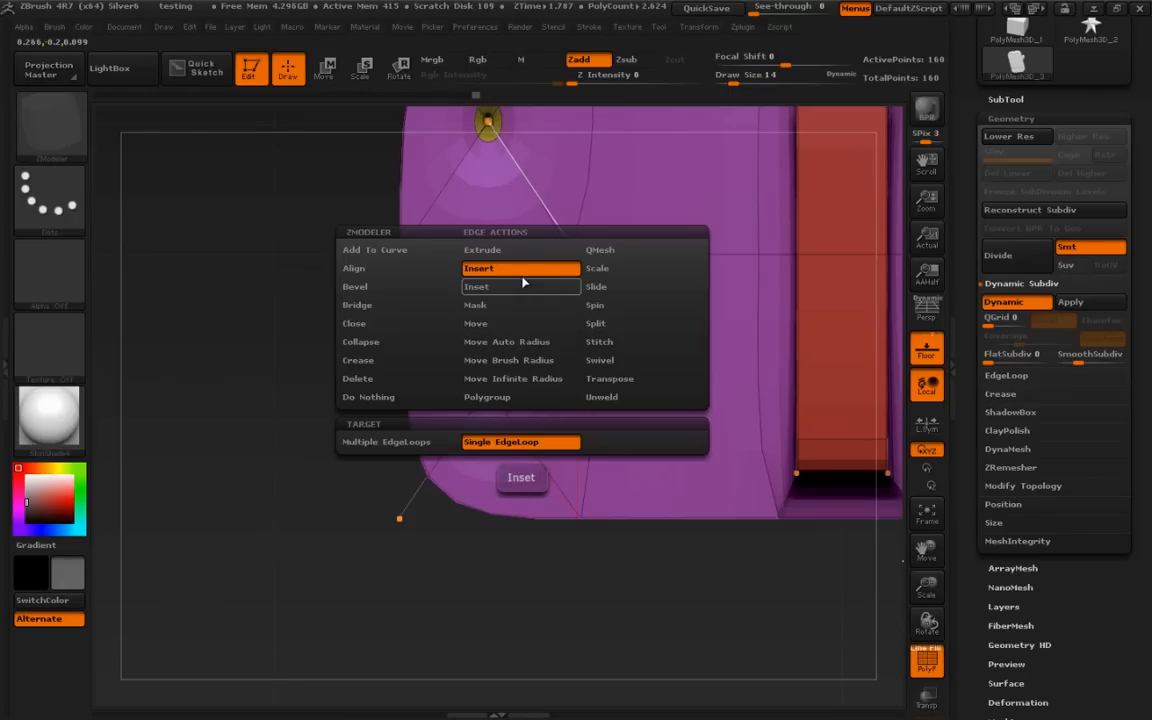
pyautogui.click(531, 323)
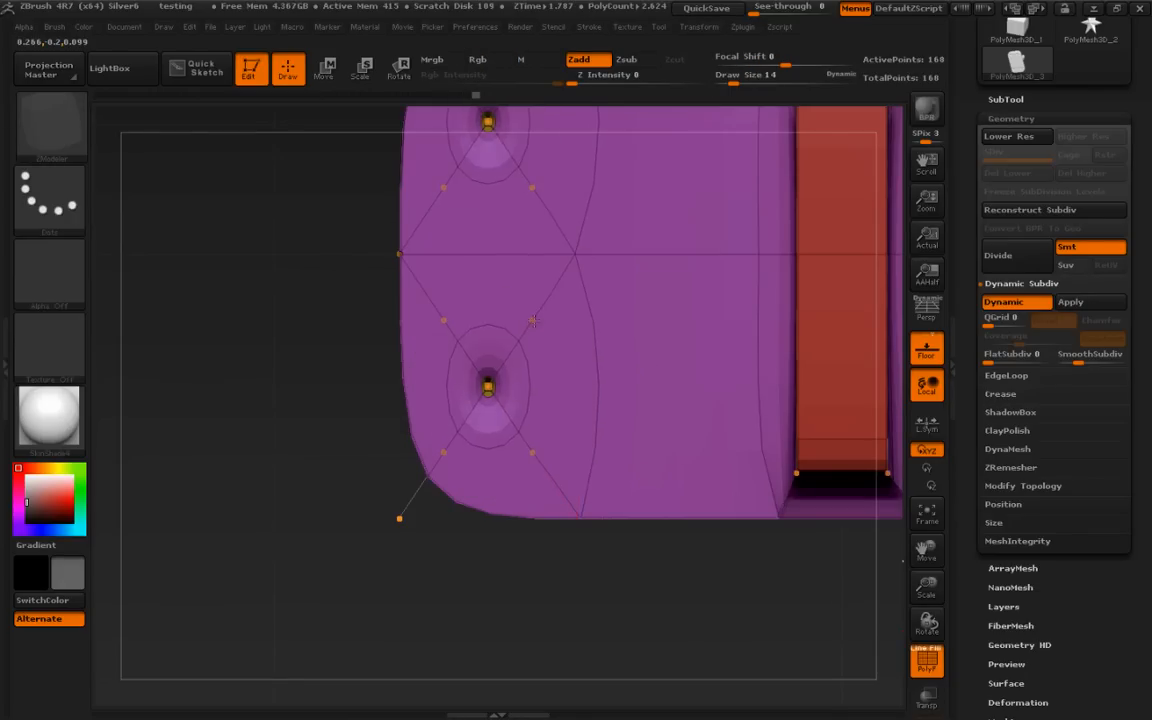
pyautogui.moveTo(537, 316); pyautogui.dragTo(543, 304)
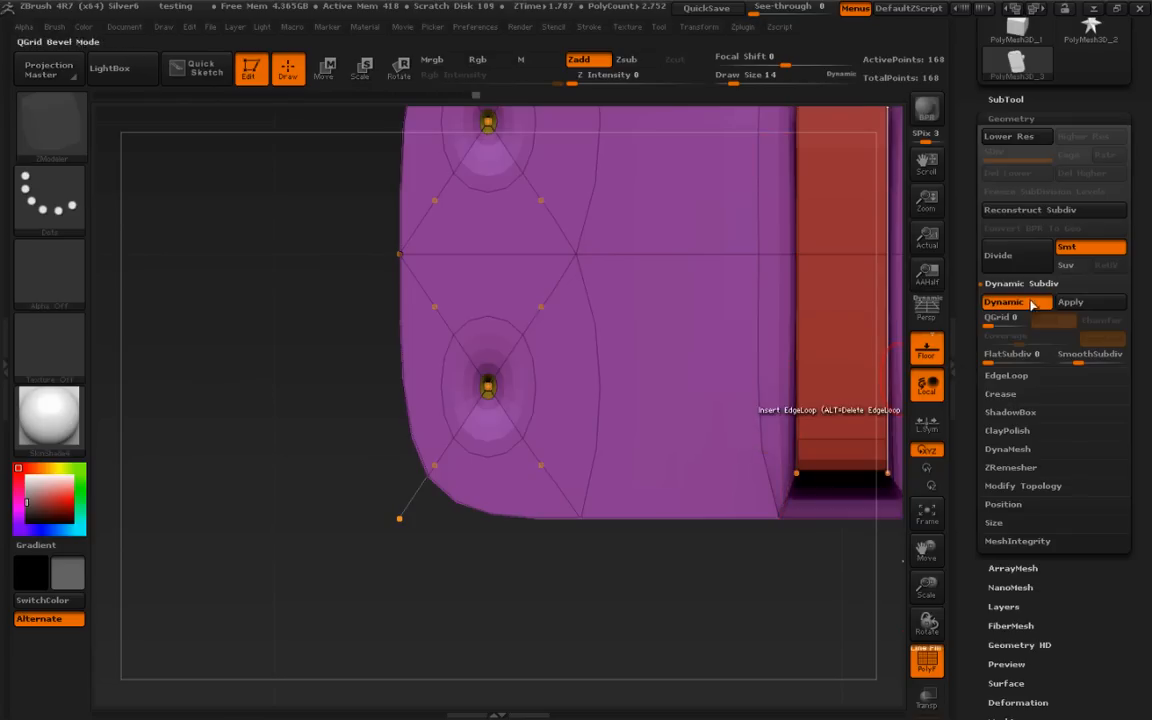
pyautogui.hotkey('shift', 'd')
pyautogui.press('d')
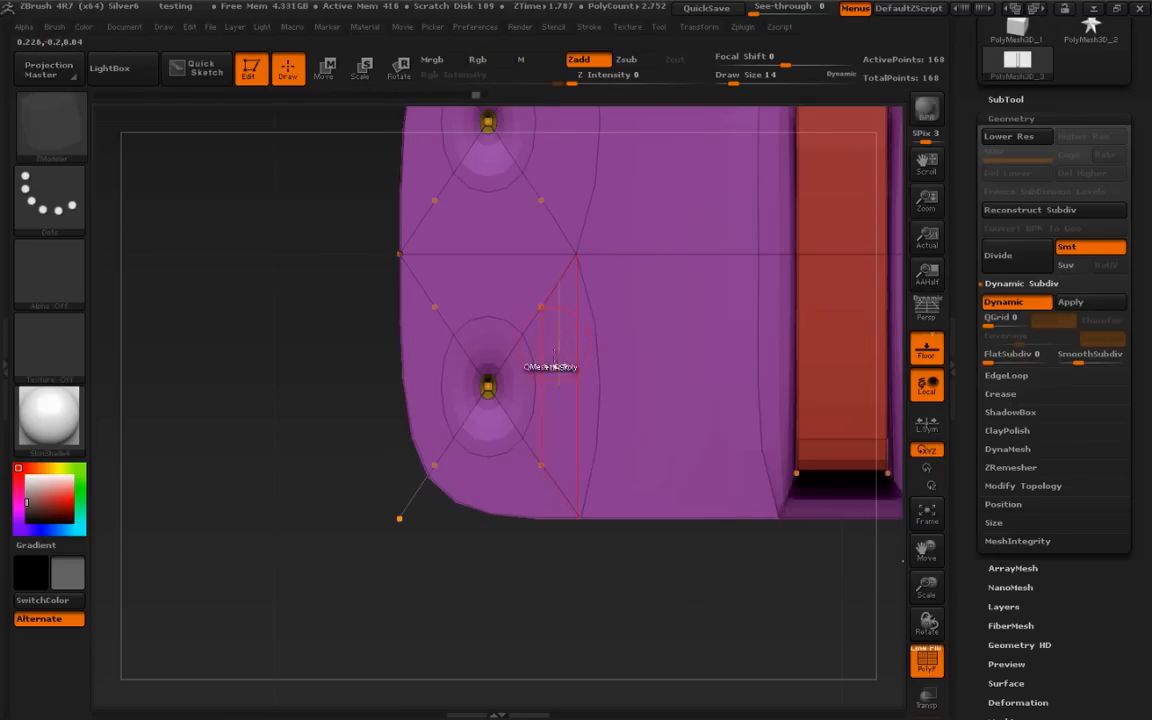
pyautogui.hotkey('ctrl', 'z')
# Insert a single edge loop around the holes on the base's low-poly top and underside, and preview them with Dynamic Subdiv
pyautogui.hotkey('shift', 'd')
pyautogui.moveTo(523, 334); pyautogui.dragTo(538, 316)
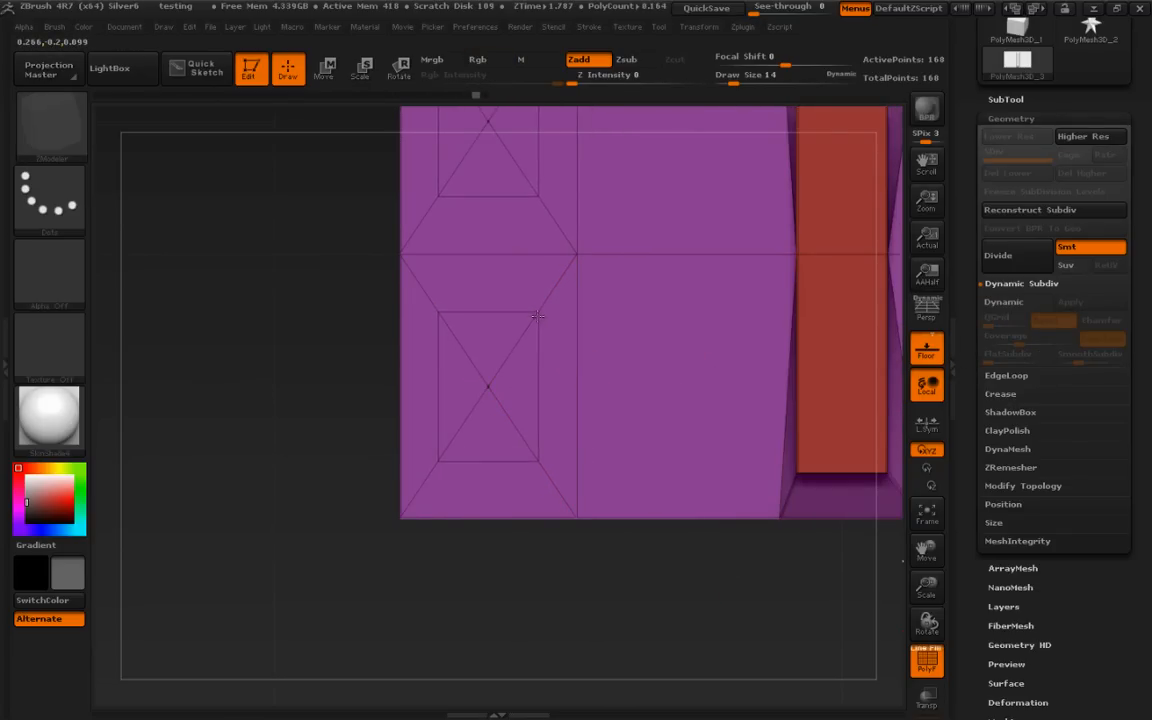
pyautogui.moveTo(551, 587)
pyautogui.mouseDown()
pyautogui.moveTo(620, 580)
pyautogui.moveTo(545, 590)
pyautogui.mouseUp()
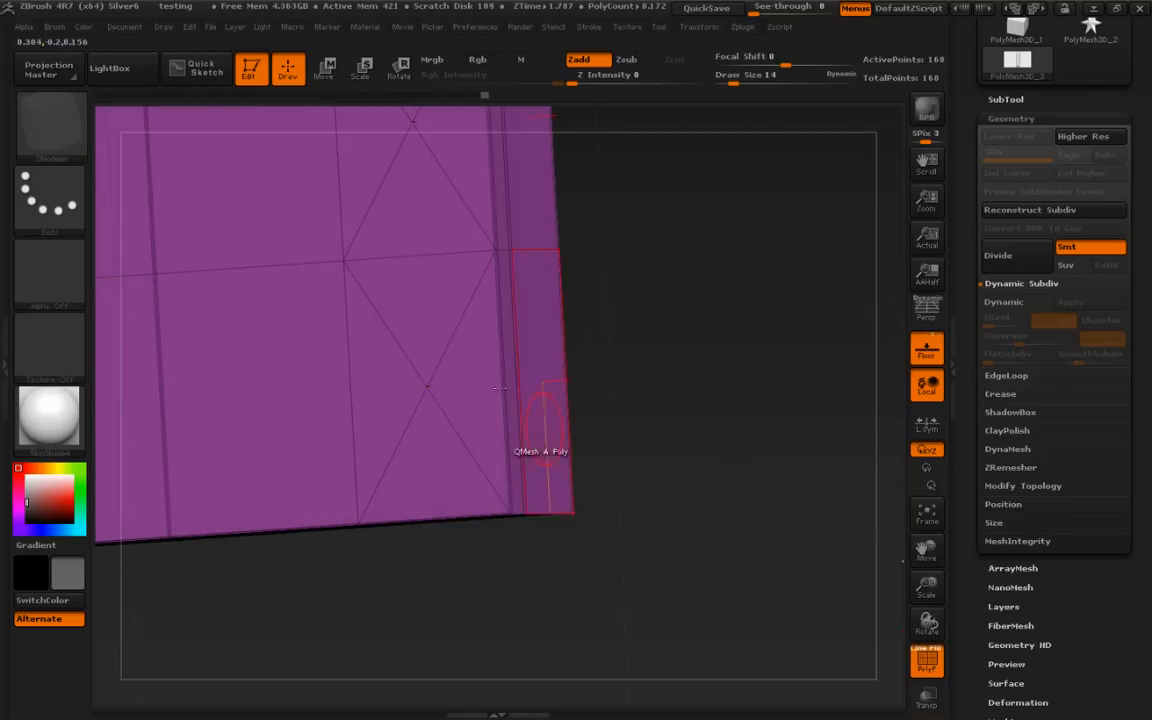
pyautogui.moveTo(452, 335); pyautogui.dragTo(458, 316)
pyautogui.moveTo(805, 473); pyautogui.dragTo(690, 476)
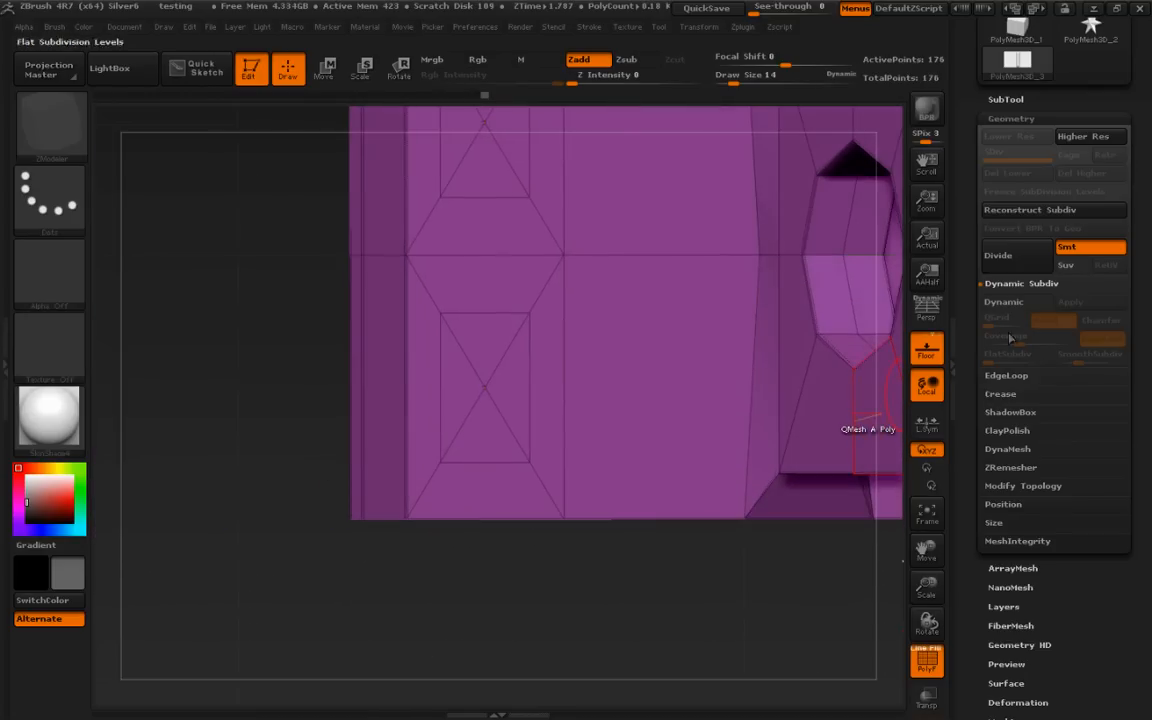
pyautogui.click(1004, 302)
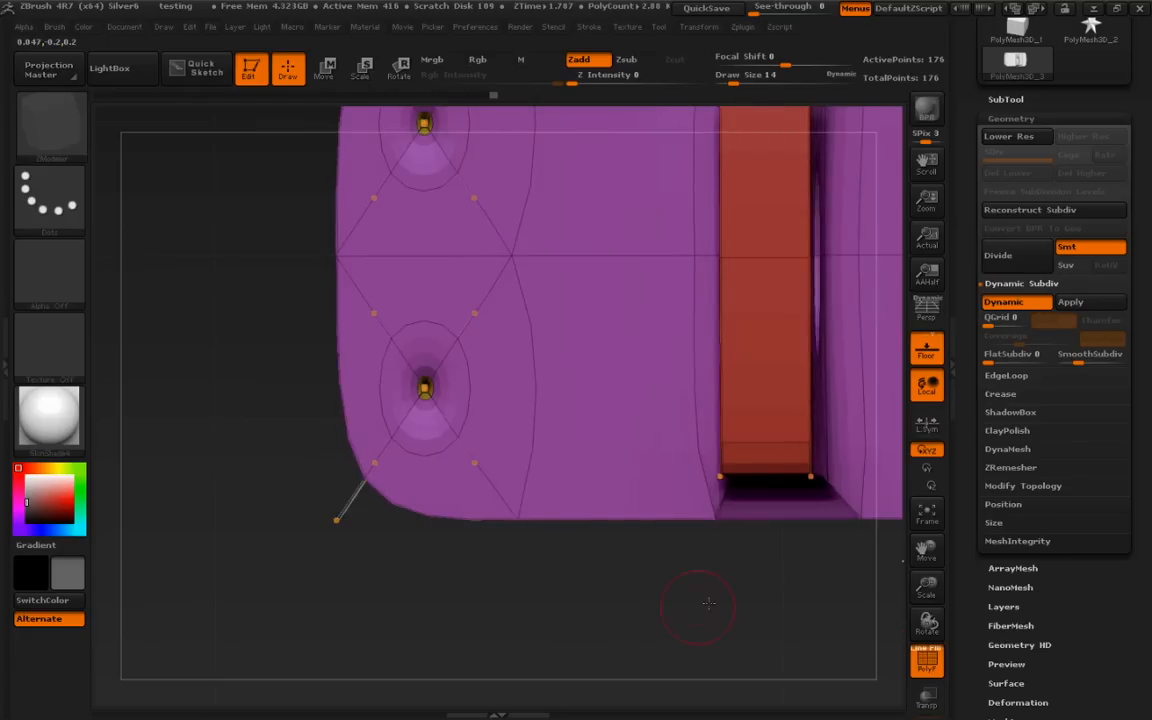
# Turn off Dynamic Subdiv and try further edge loops inside the existing one around the top hole, undoing each attempt
pyautogui.click(1015, 308)
pyautogui.keyDown('alt'); pyautogui.moveTo(684, 594); pyautogui.dragTo(730, 598); pyautogui.keyUp('alt')
pyautogui.click(445, 355)
pyautogui.hotkey('ctrl', 'z')
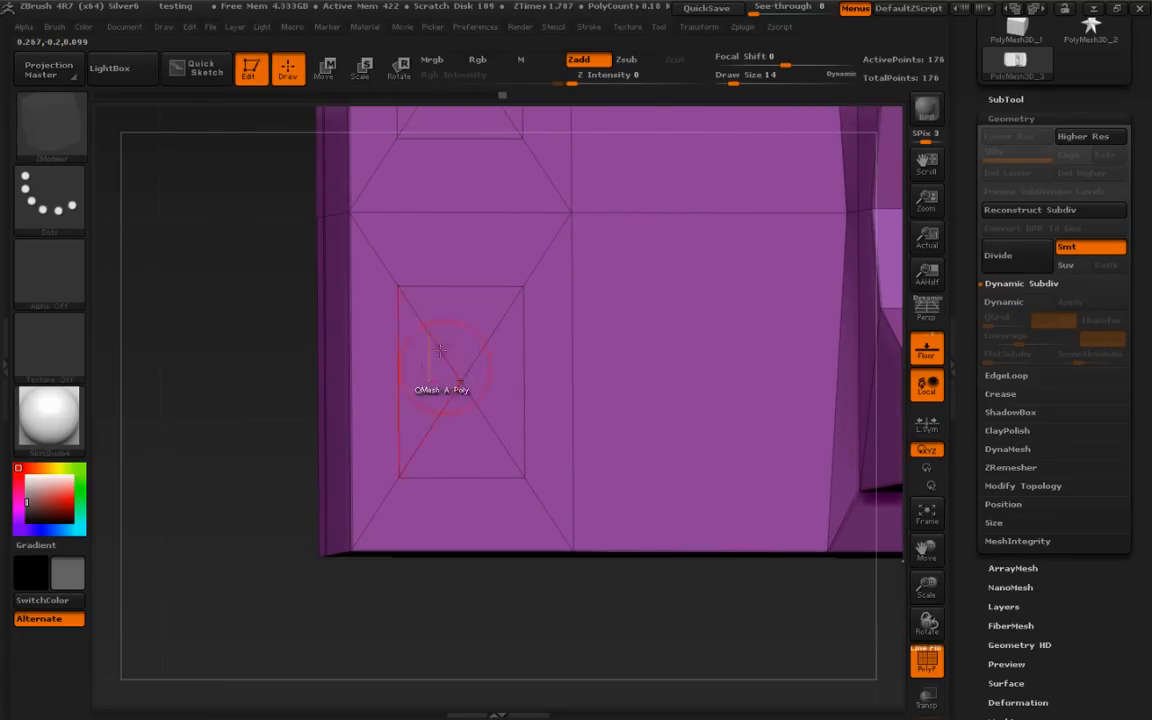
pyautogui.click(441, 349)
pyautogui.hotkey('ctrl', 'z')
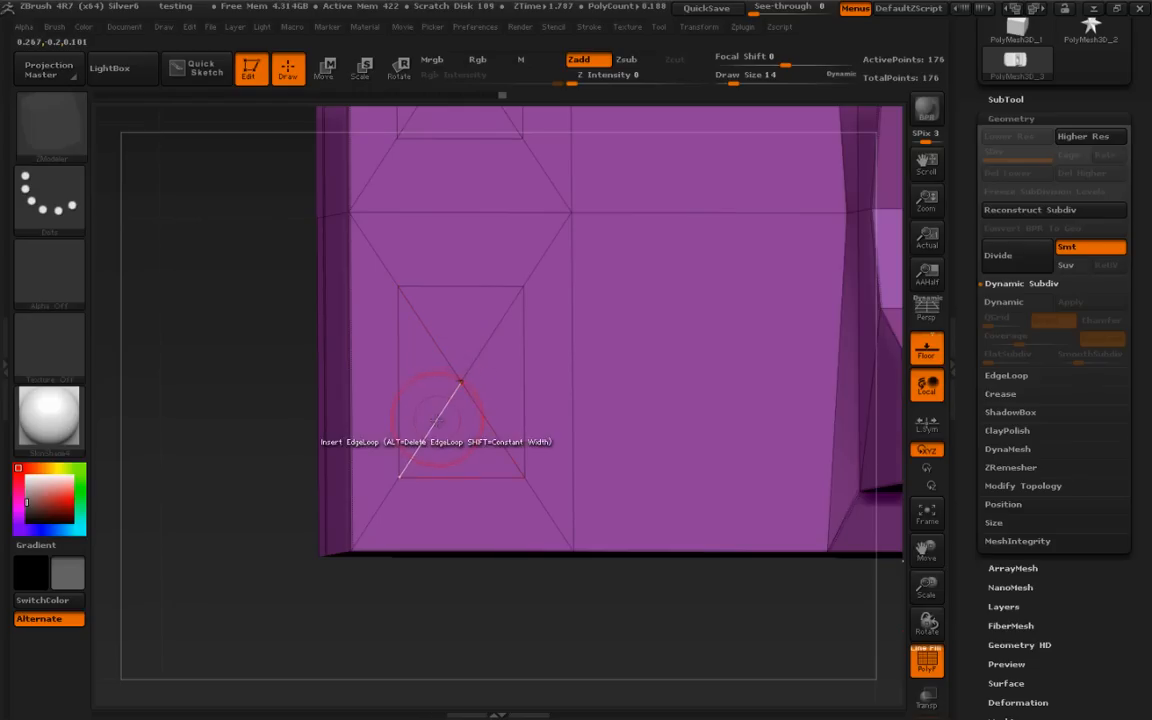
pyautogui.click(448, 435)
pyautogui.hotkey('ctrl', 'z')
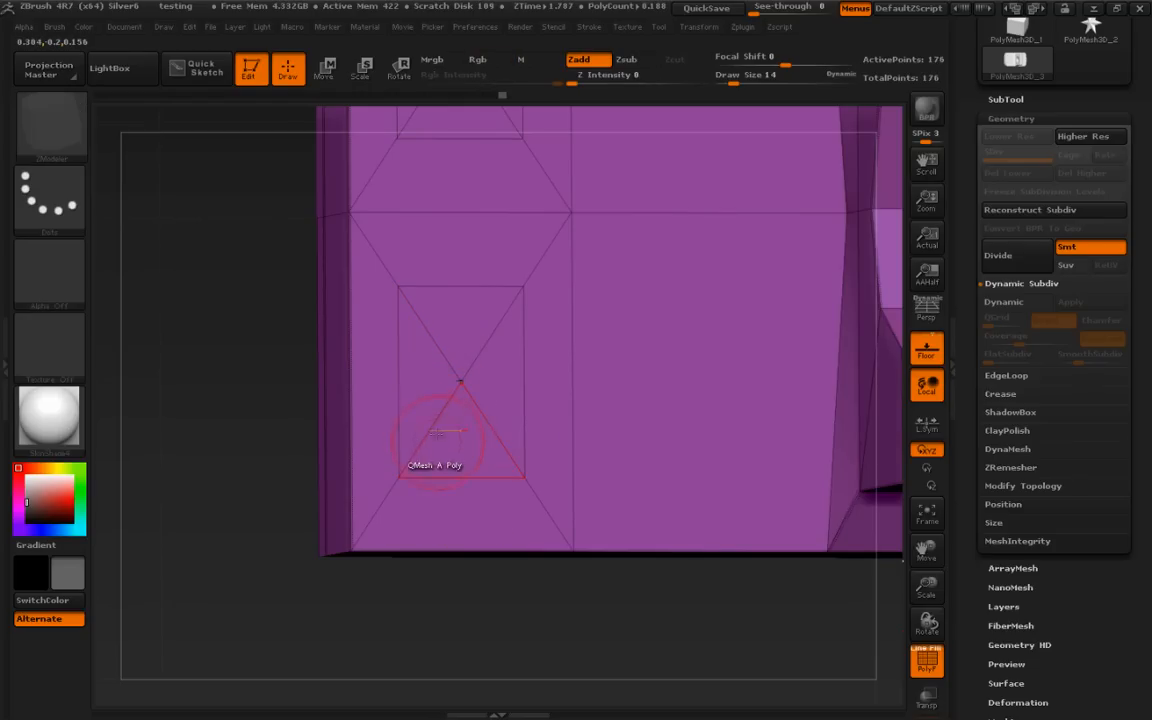
pyautogui.click(424, 424)
pyautogui.hotkey('ctrl', 'z')
# Undo the edge loops around the holes on both the top and underside of the base
pyautogui.click(384, 499)
pyautogui.hotkey('ctrl', 'z')
pyautogui.hotkey('ctrl', 'z')
pyautogui.hotkey('ctrl', 'z')
pyautogui.hotkey('ctrl', 'z')
pyautogui.hotkey('ctrl', 'z')
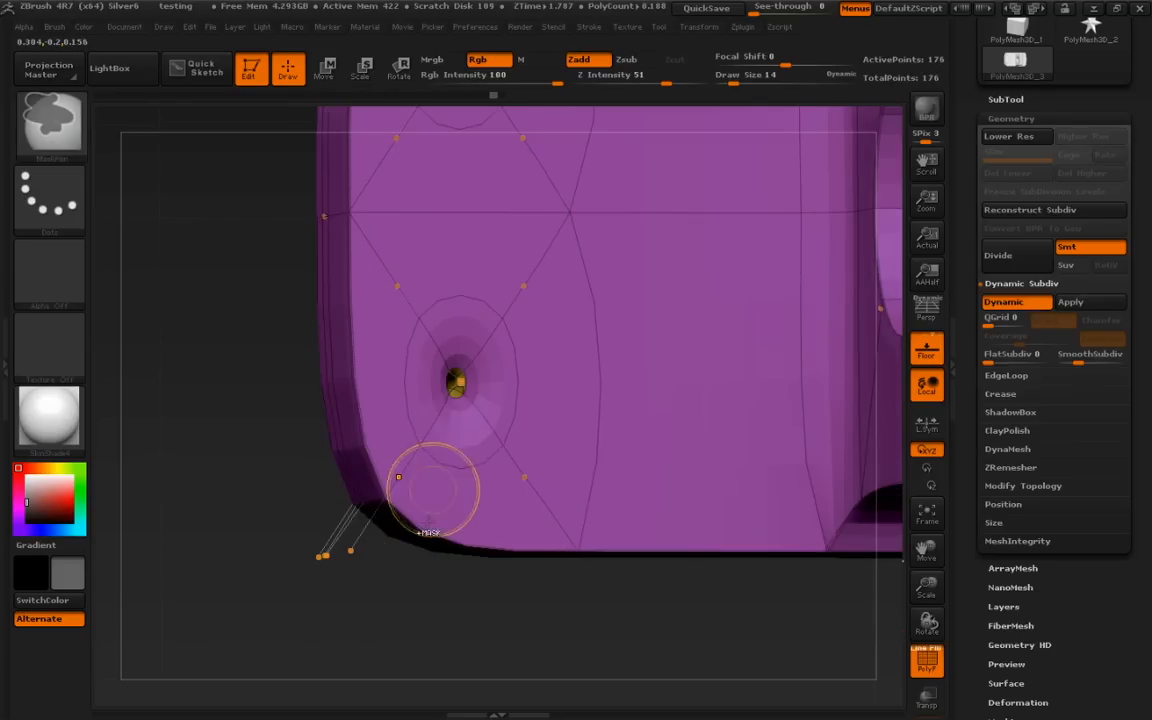
pyautogui.moveTo(512, 660); pyautogui.dragTo(472, 645)
pyautogui.hotkey('ctrl', 'z')
# Insert two nested single edge loops around the holes on the base's top and two more on its underside
pyautogui.click(433, 381)
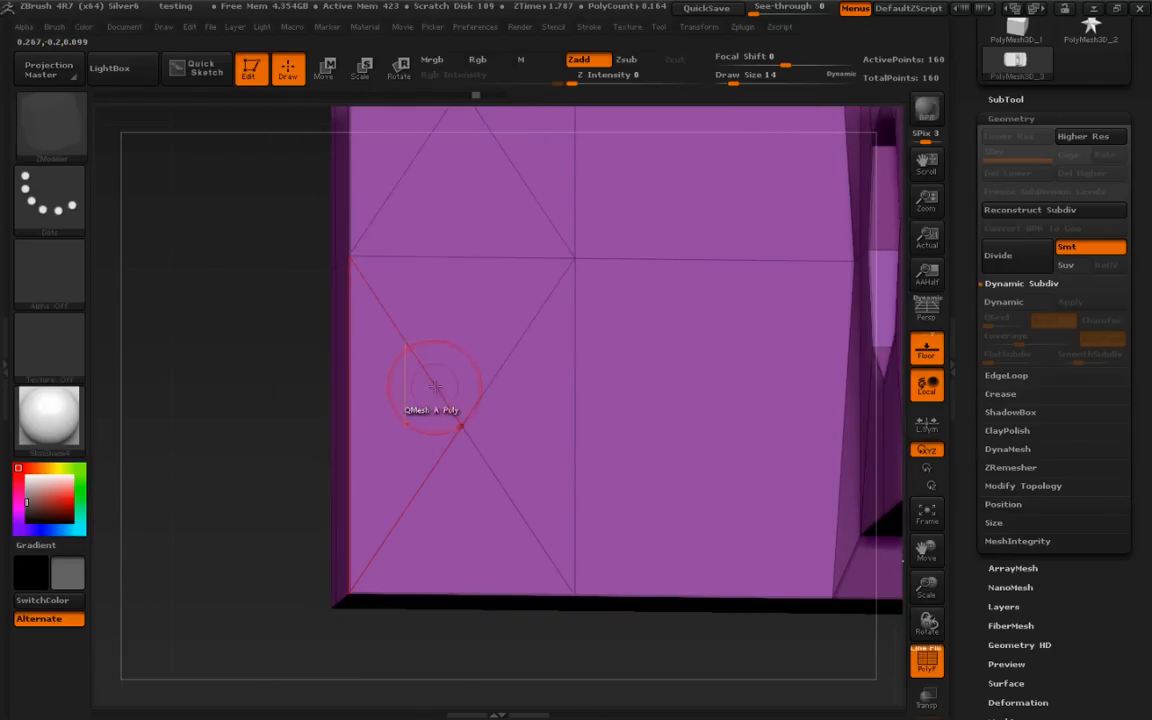
pyautogui.click(400, 335)
pyautogui.moveTo(296, 429); pyautogui.dragTo(397, 404)
pyautogui.click(381, 390)
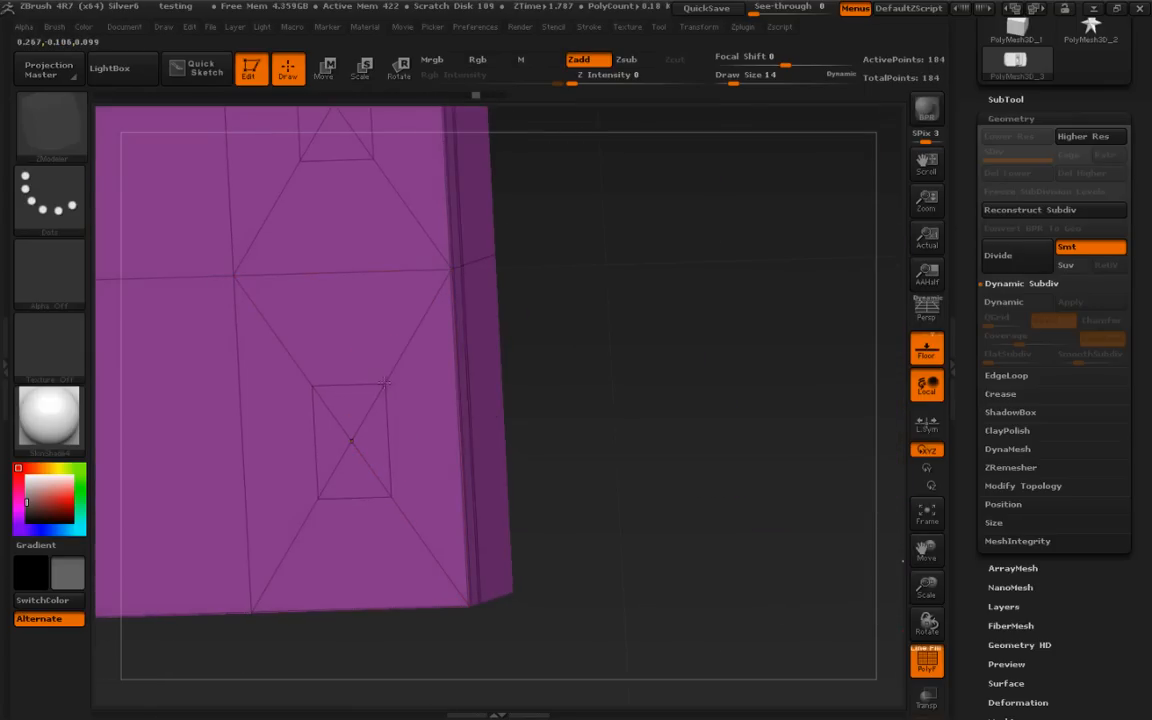
pyautogui.click(375, 480)
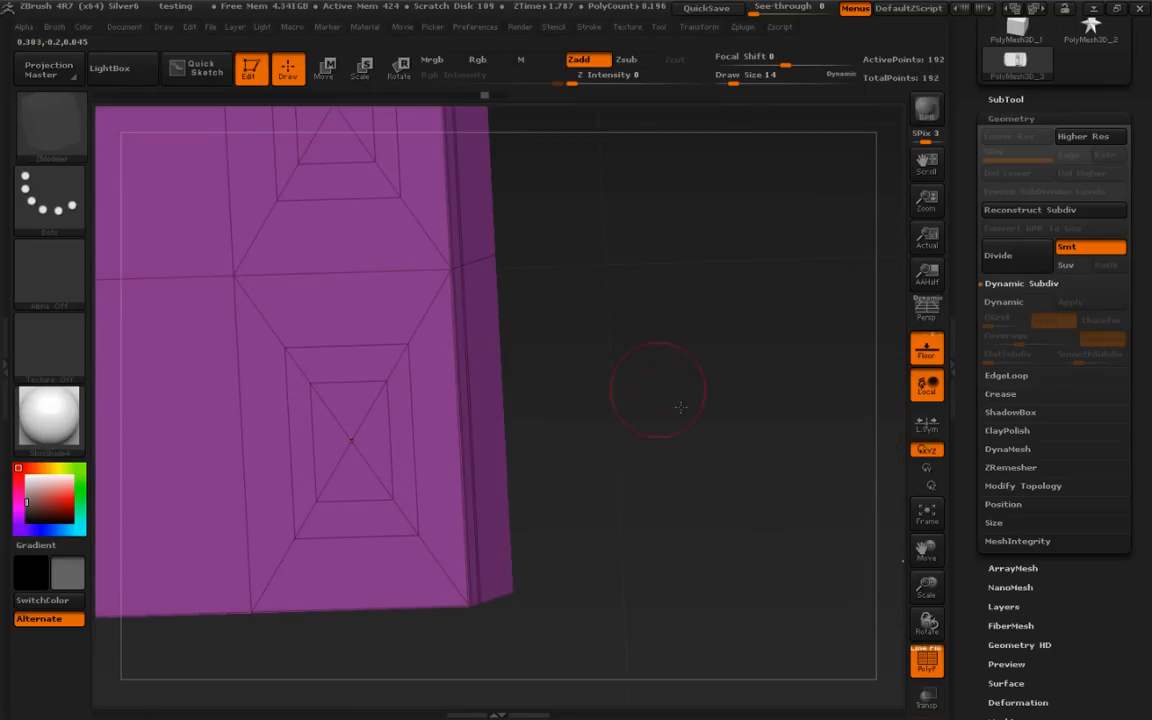
# Turn on Dynamic Subdiv, hide the polyframe and examine the smoothed bracket and its two holes
pyautogui.moveTo(674, 404); pyautogui.dragTo(656, 365)
pyautogui.click(998, 301)
pyautogui.moveTo(368, 524); pyautogui.dragTo(671, 637)
pyautogui.hotkey('shift', 'f')
pyautogui.press('f')
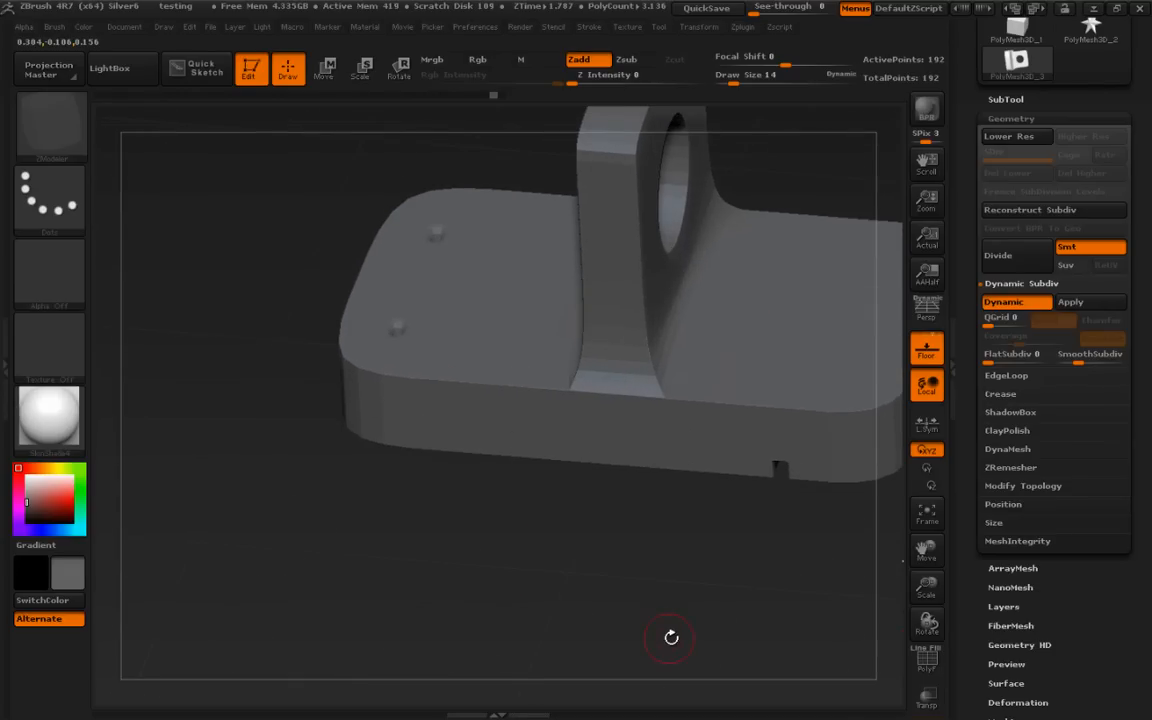
# Show the polyframe and examine the topology around the two base holes and the base corner
pyautogui.moveTo(655, 594); pyautogui.dragTo(774, 609)
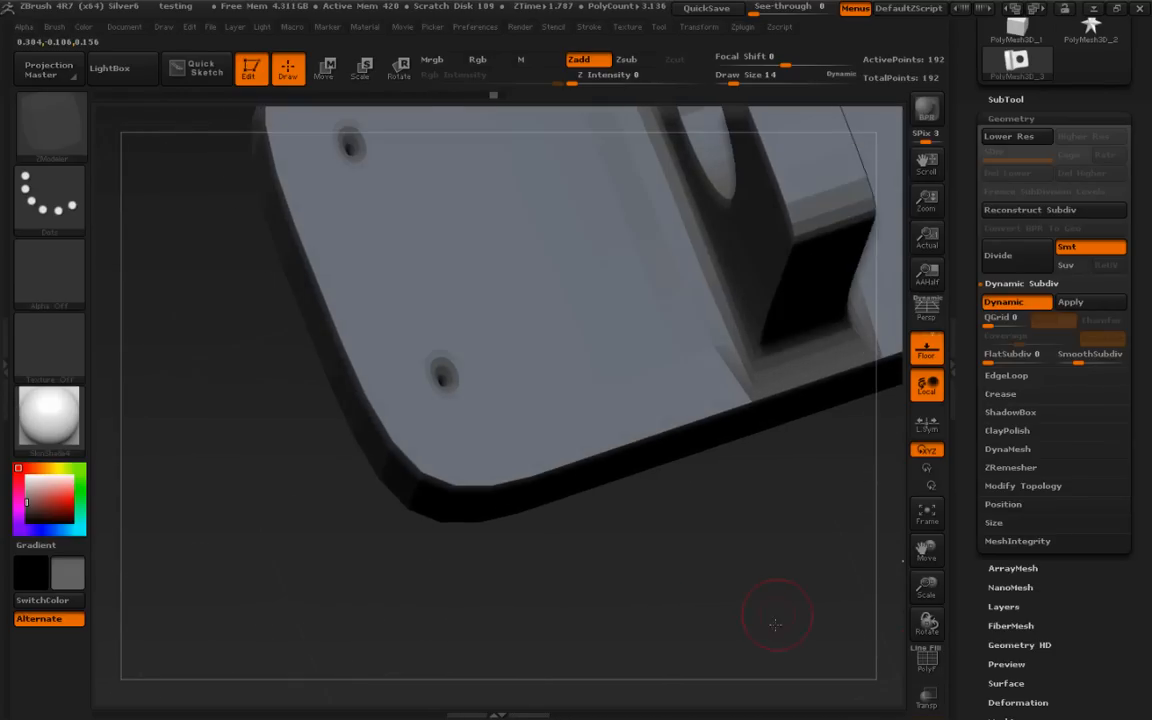
pyautogui.hotkey('shift', 'f')
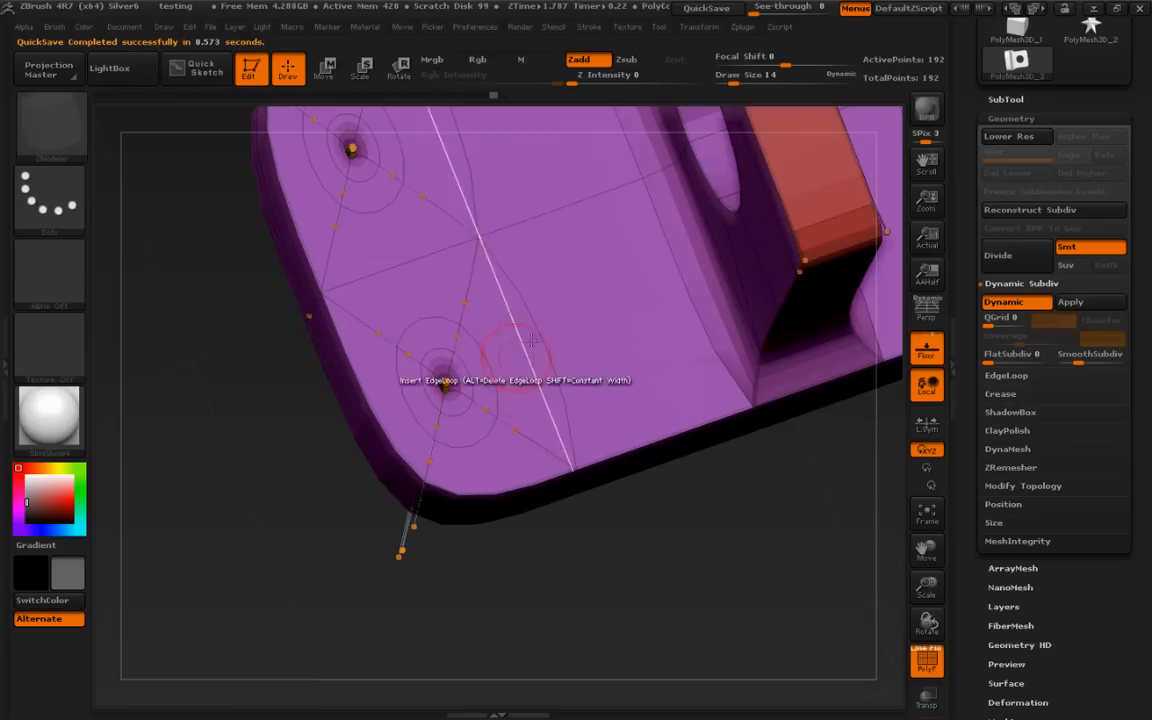
pyautogui.click(468, 401)
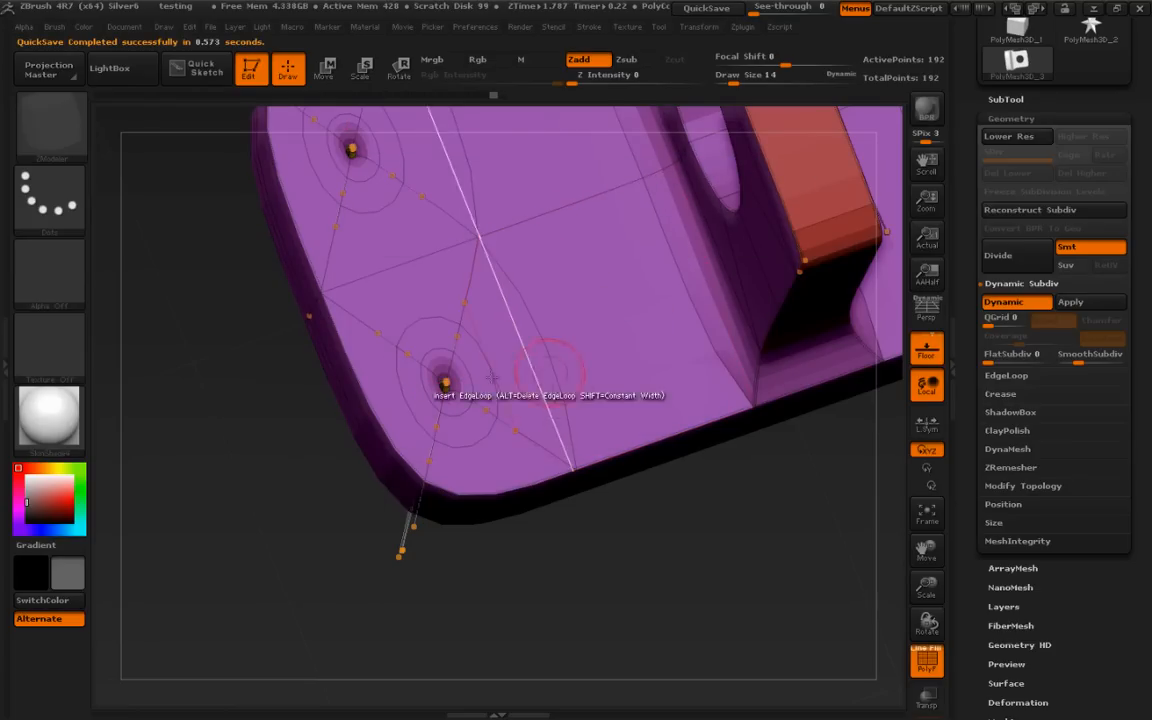
pyautogui.press('space')
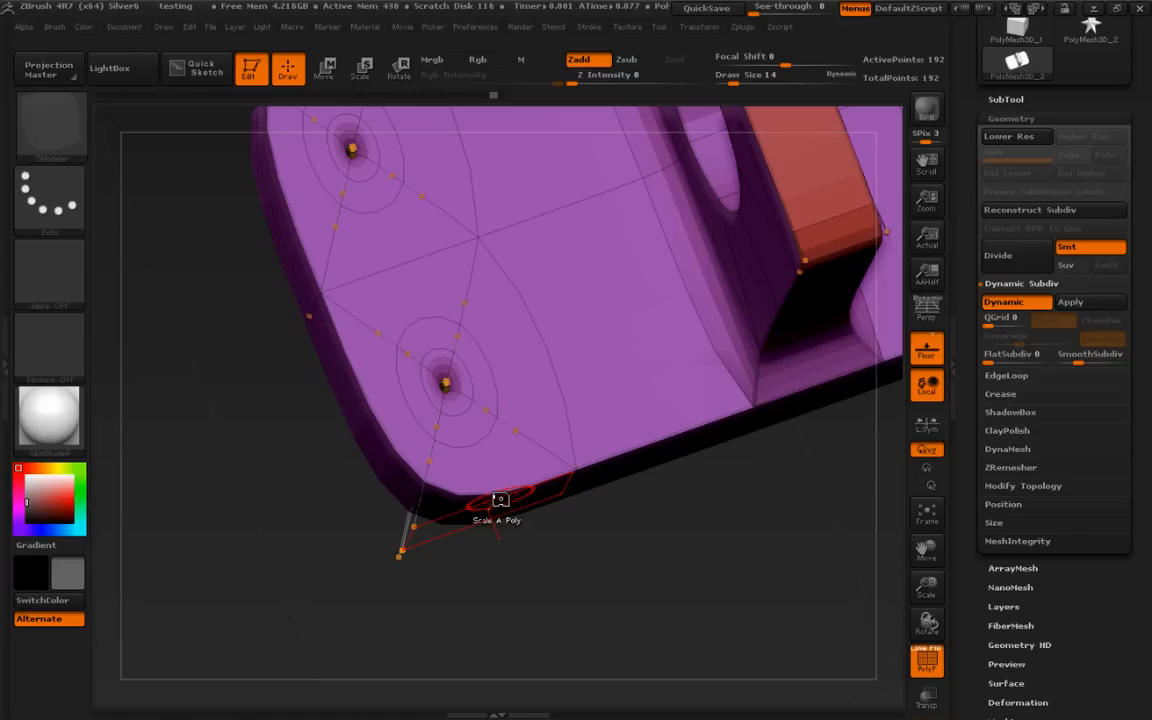
pyautogui.moveTo(676, 490); pyautogui.dragTo(713, 591)
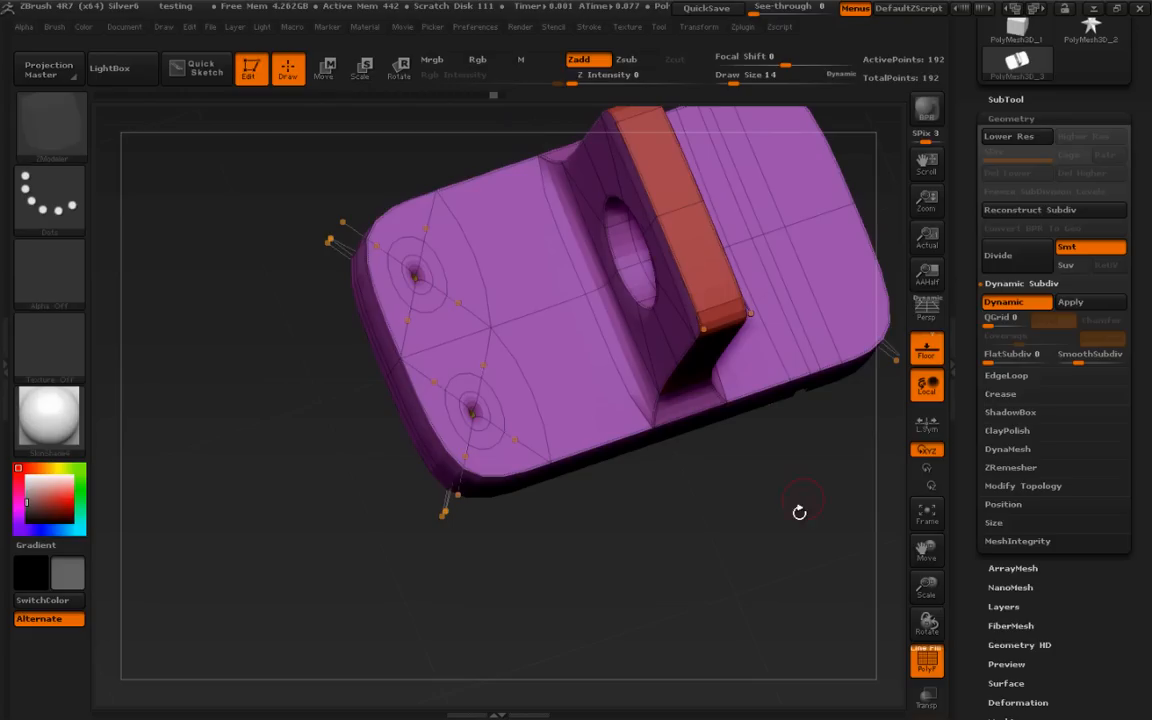
pyautogui.hotkey('ctrl', 'shift')
pyautogui.moveTo(626, 467); pyautogui.dragTo(1105, 377)
pyautogui.moveTo(1134, 303); pyautogui.dragTo(1030, 291)
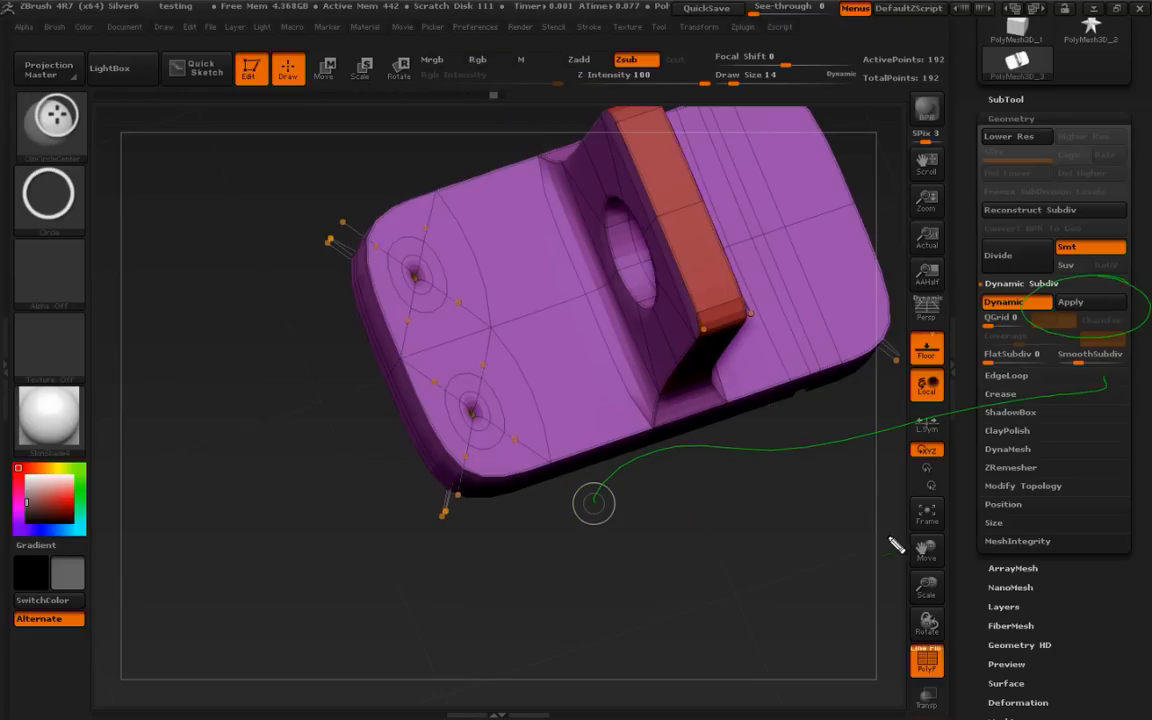
pyautogui.press('Escape')
pyautogui.moveTo(762, 585)
pyautogui.mouseDown()
pyautogui.moveTo(777, 530)
pyautogui.moveTo(766, 598)
pyautogui.moveTo(756, 581)
pyautogui.mouseUp()
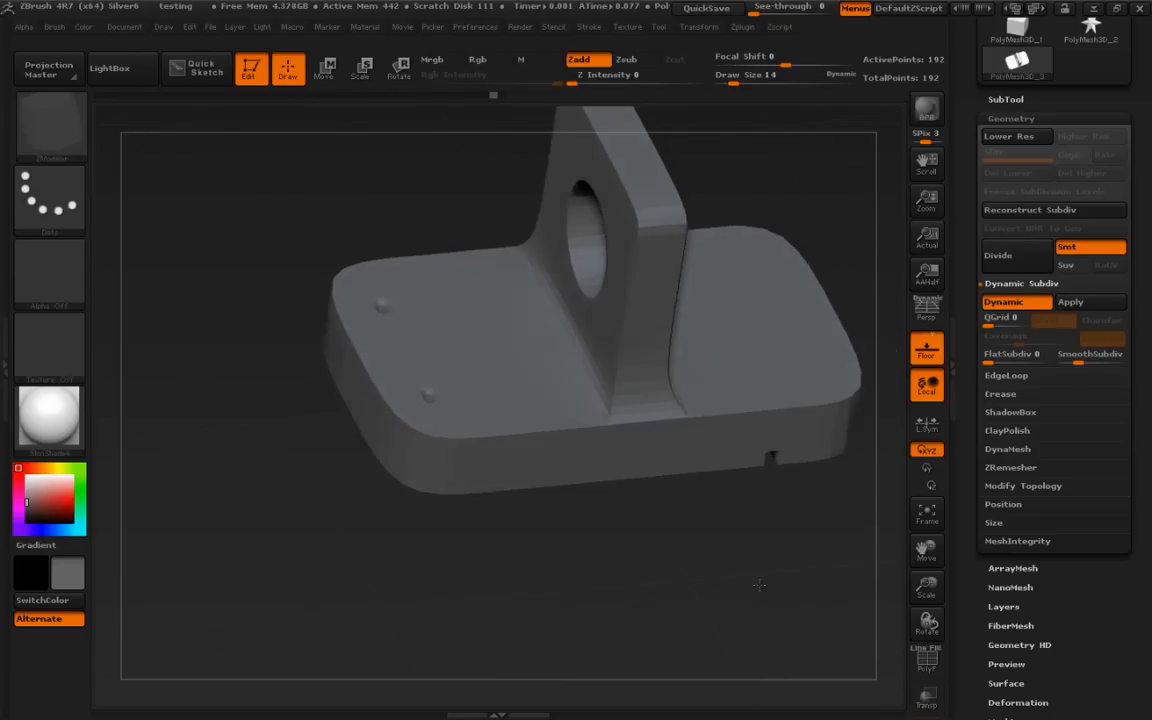
# Try converting the Dynamic Subdiv smoothing into real subdivision levels, undoing each conversion
pyautogui.click(1087, 304)
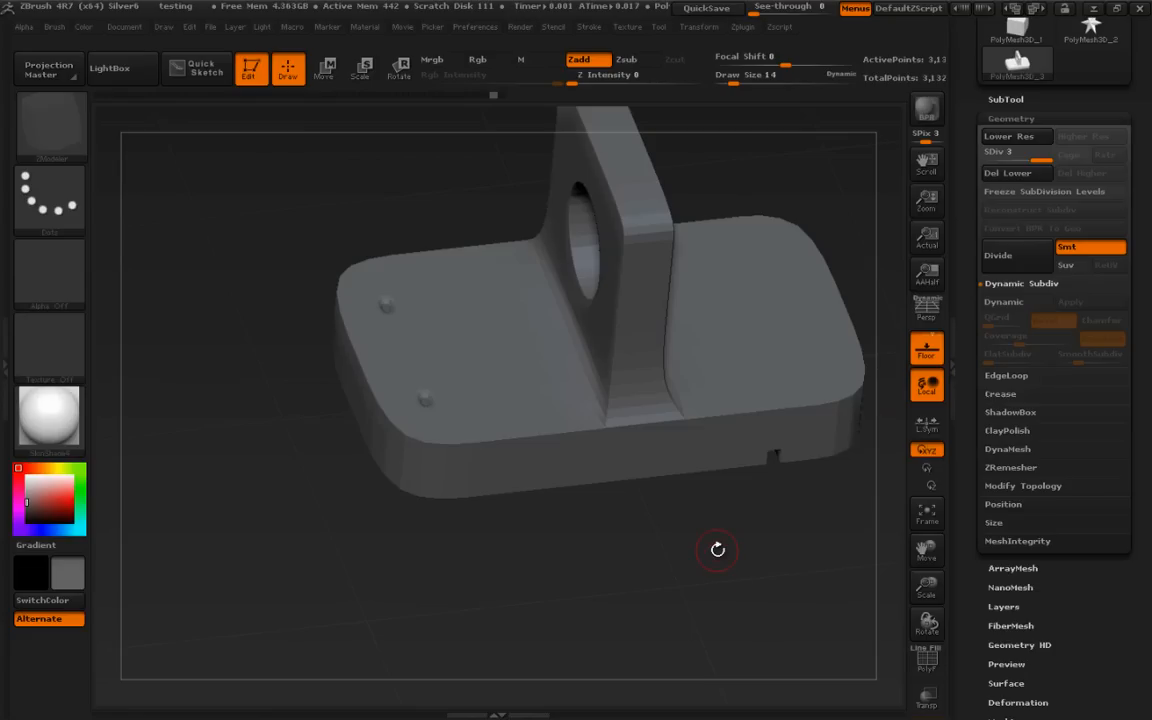
pyautogui.hotkey('ctrl', 'z')
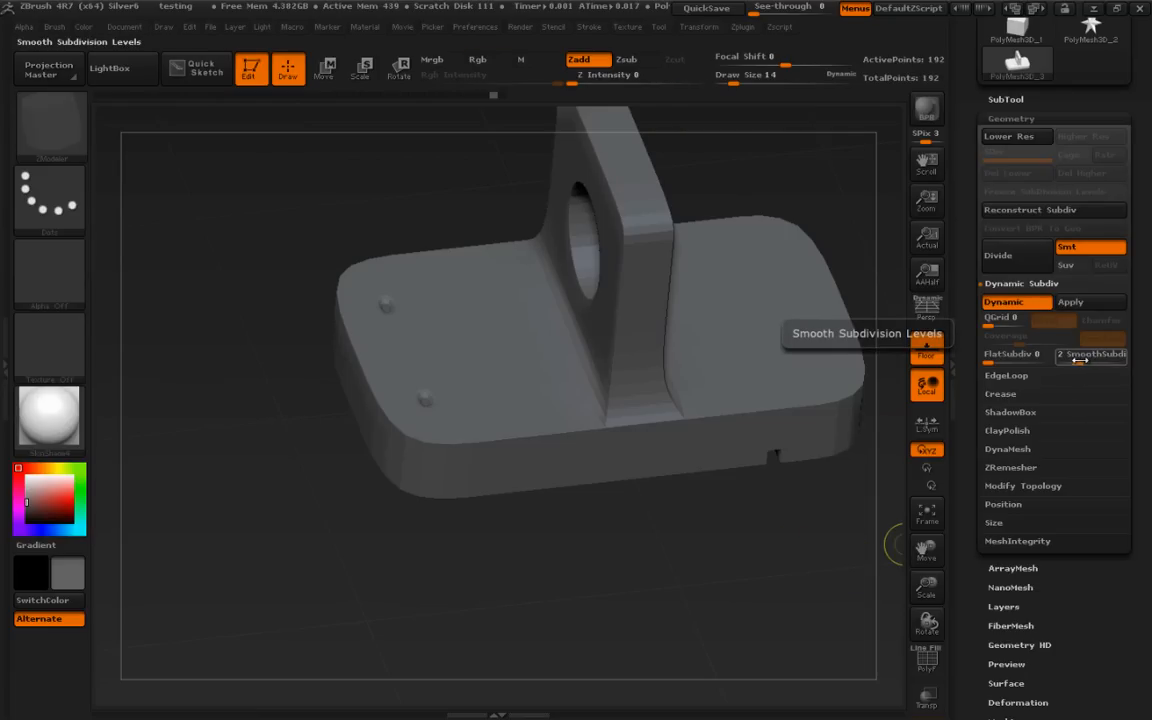
pyautogui.click(1068, 302)
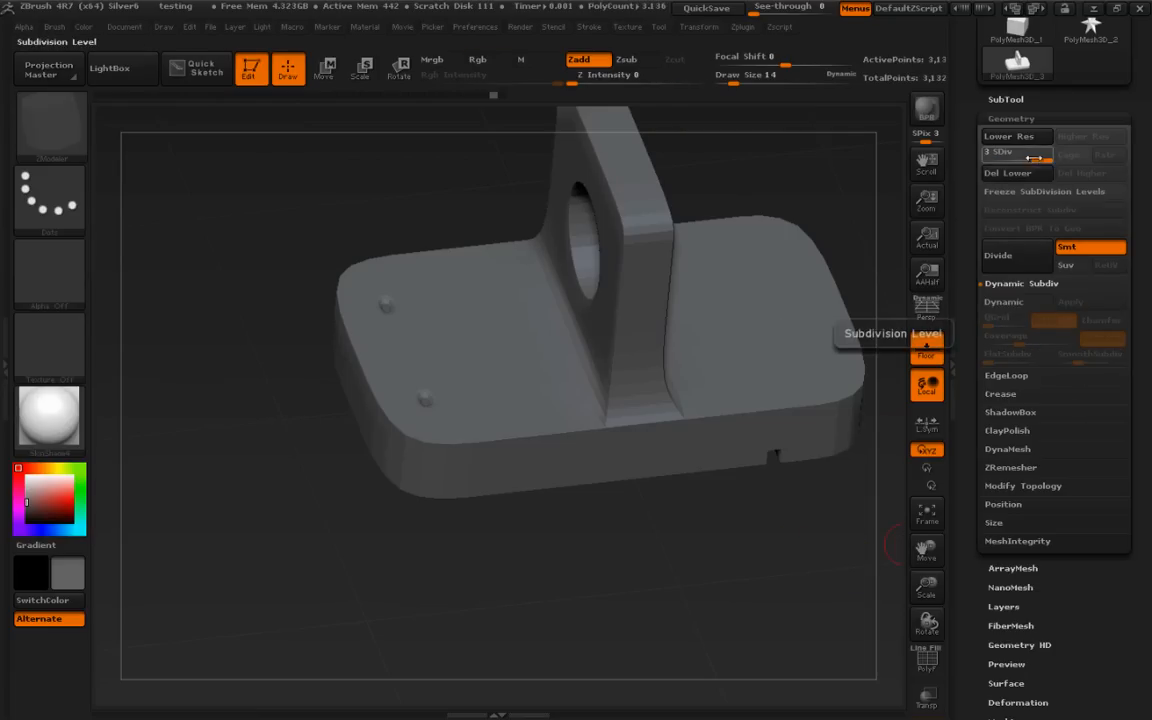
pyautogui.press('ctrl')
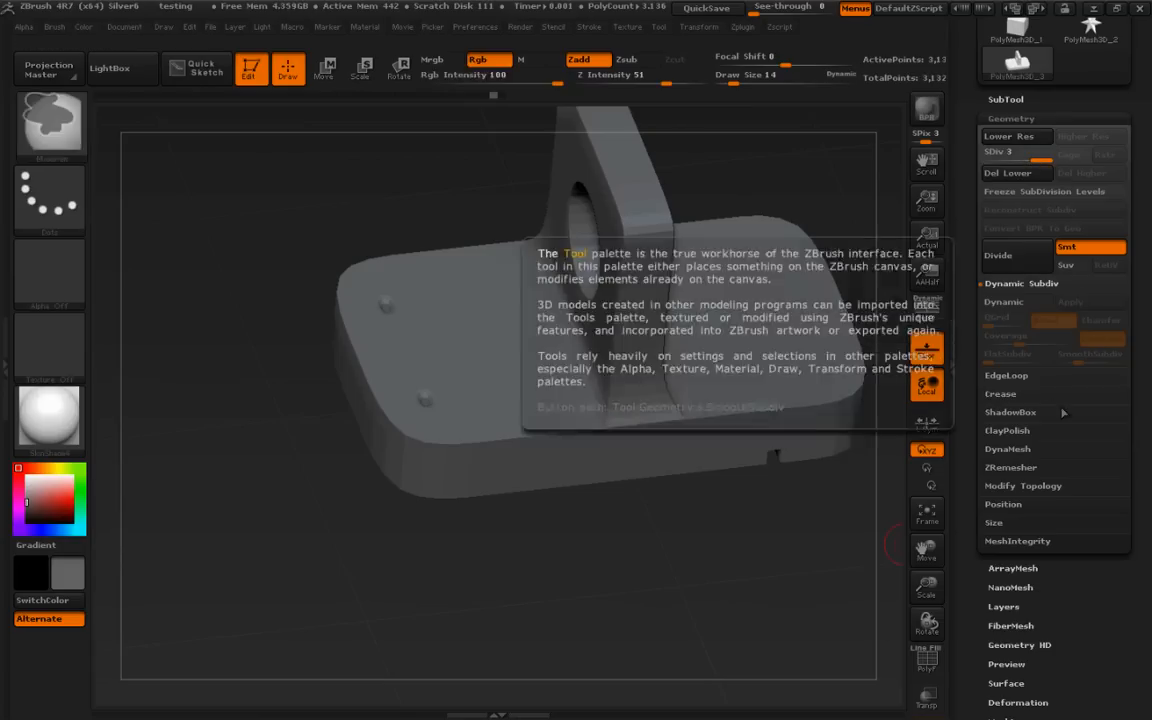
pyautogui.hotkey('ctrl', 'z')
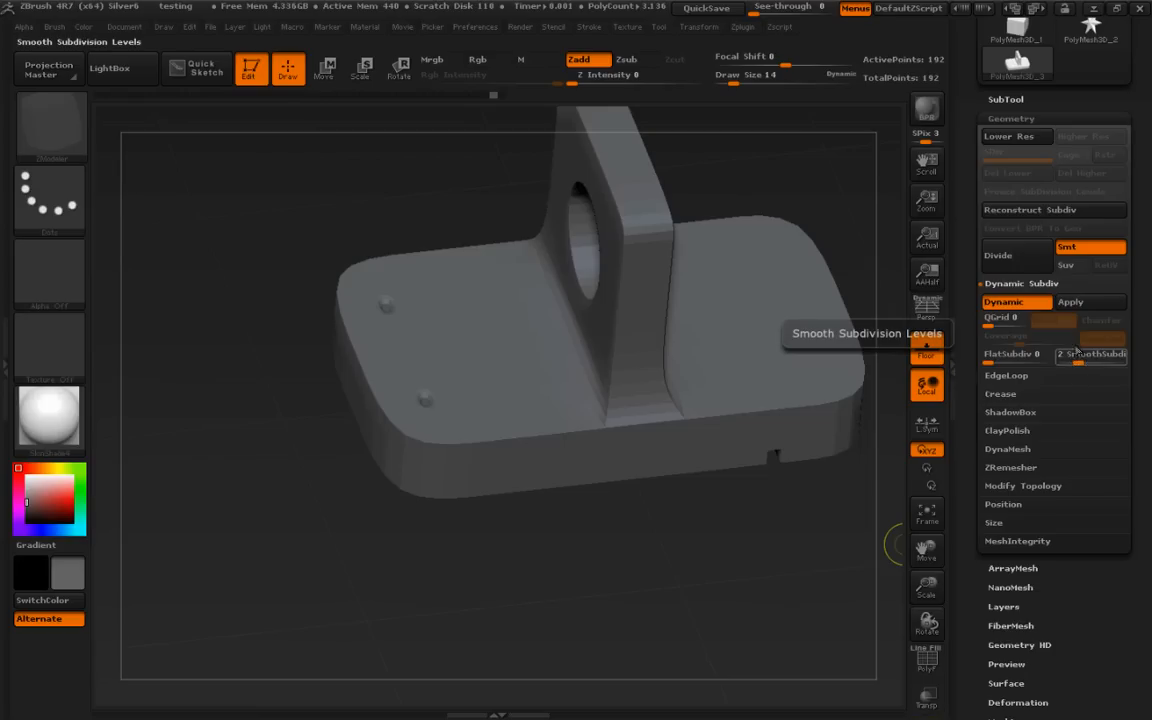
# Apply Dynamic Subdiv as real subdivision levels and examine the resulting wireframe around the base holes
pyautogui.click(1070, 301)
pyautogui.moveTo(723, 581); pyautogui.dragTo(740, 553)
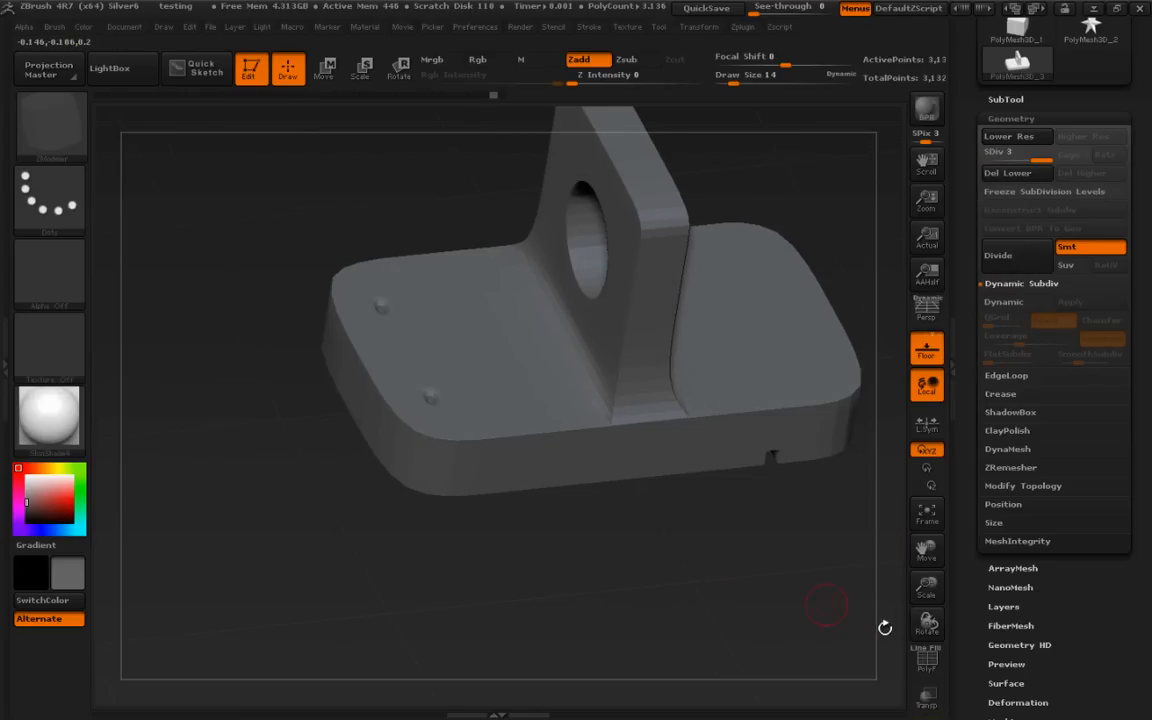
pyautogui.click(929, 668)
pyautogui.keyDown('alt'); pyautogui.moveTo(719, 586); pyautogui.dragTo(782, 622); pyautogui.keyUp('alt')
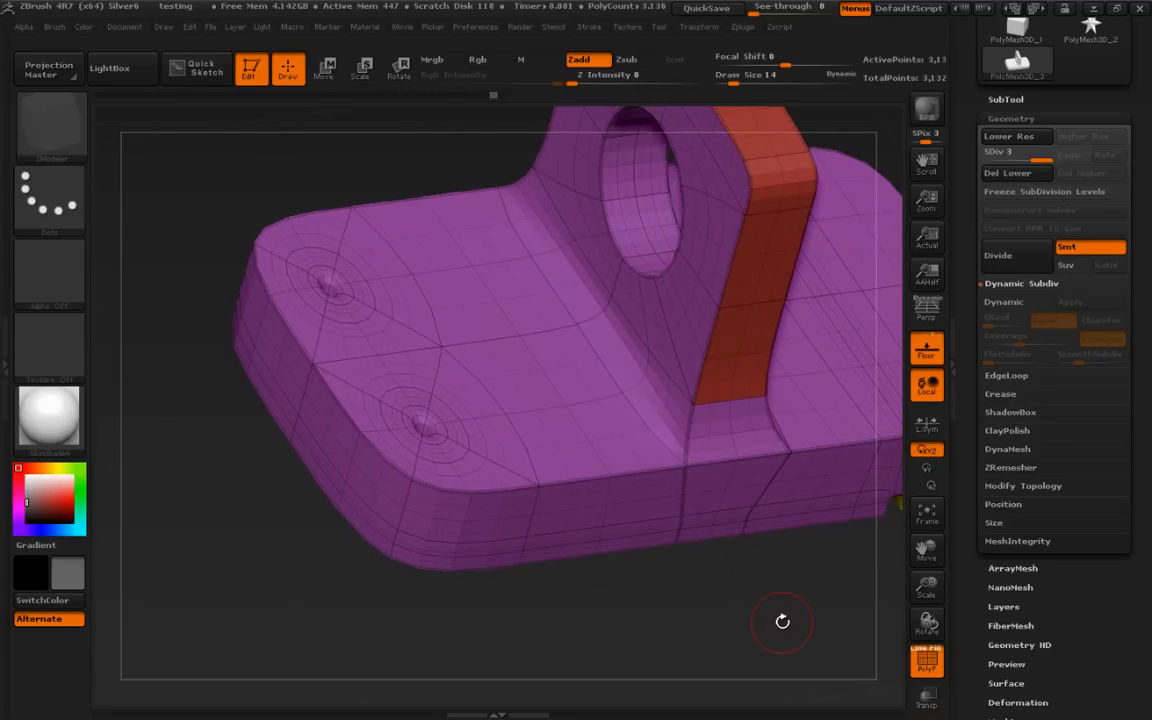
pyautogui.moveTo(597, 615); pyautogui.dragTo(380, 582)
pyautogui.moveTo(190, 174); pyautogui.dragTo(258, 535)
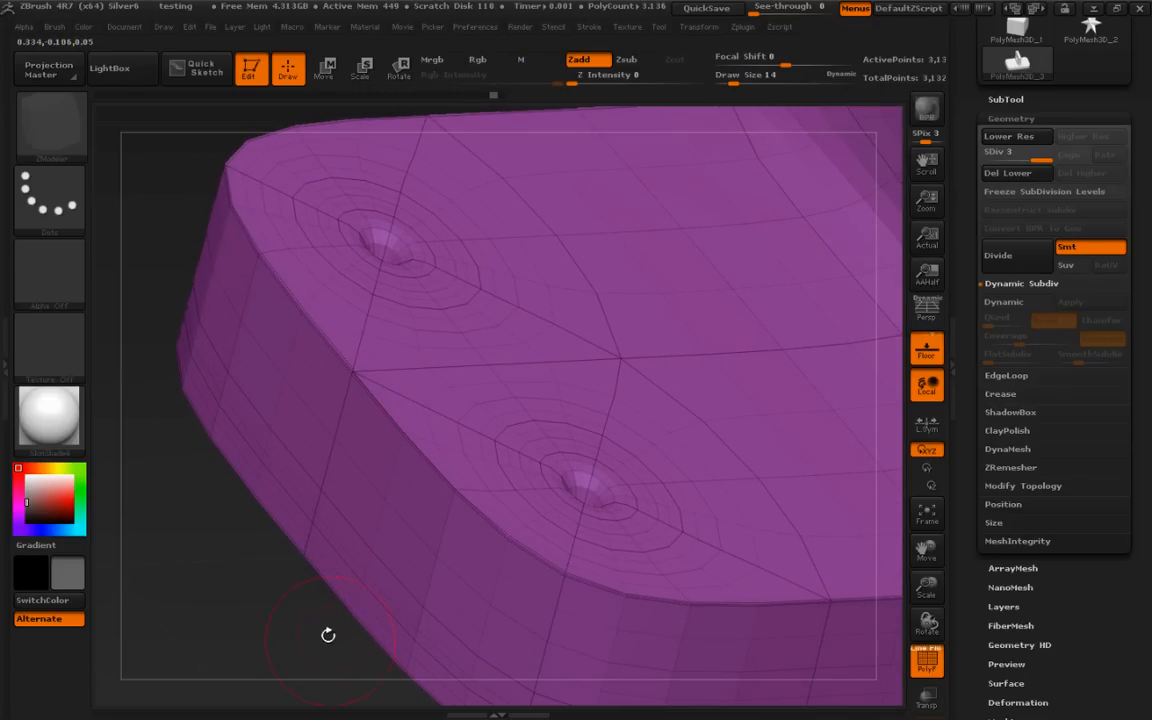
# Divide the bracket once more to subdivision level 4 and hide the polyframe
pyautogui.click(1028, 258)
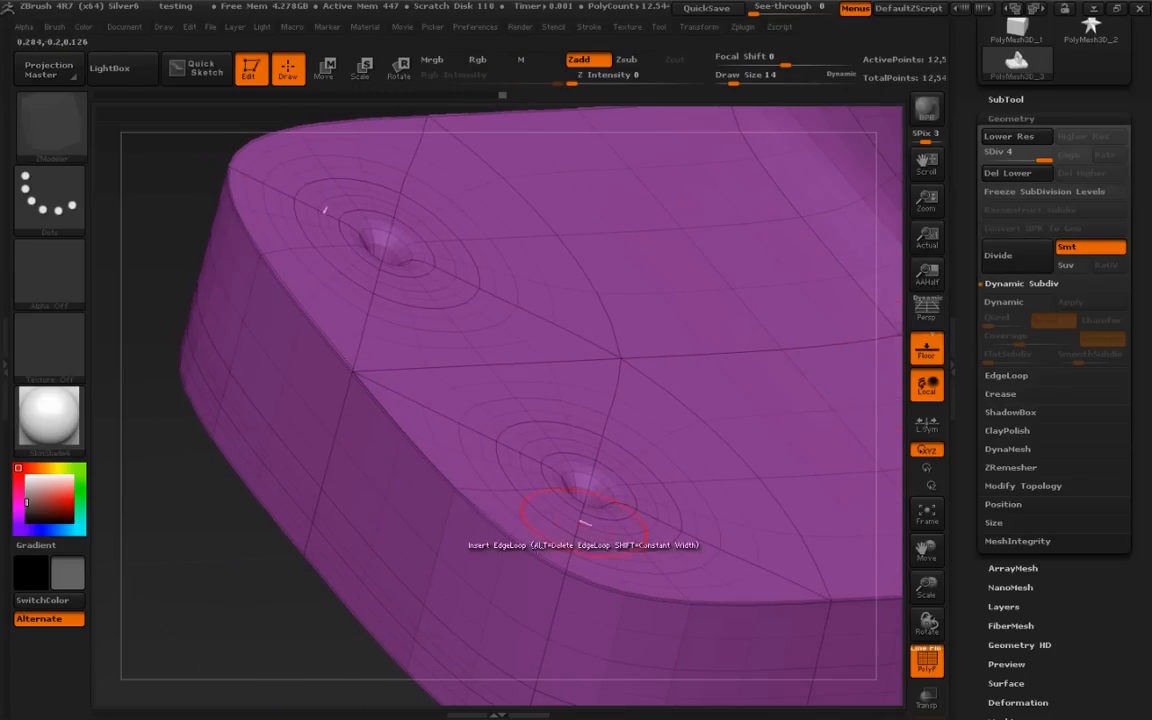
pyautogui.hotkey('shift', 'f')
pyautogui.moveTo(289, 617); pyautogui.dragTo(502, 681)
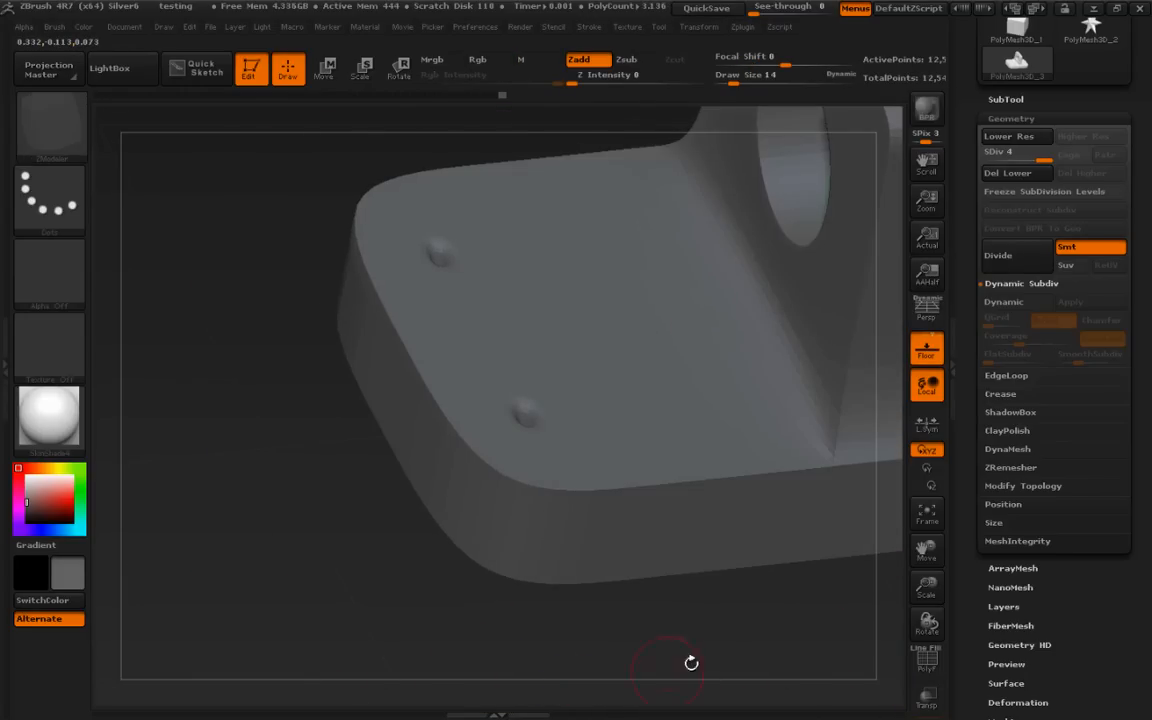
# From a straight top view, clip the two base holes into clean circles with the ClipCircleCenter brush, centring each circle on its hole
pyautogui.keyDown('shift'); pyautogui.moveTo(777, 648); pyautogui.dragTo(725, 630); pyautogui.keyUp('shift')
pyautogui.hotkey('ctrl', 'shift')
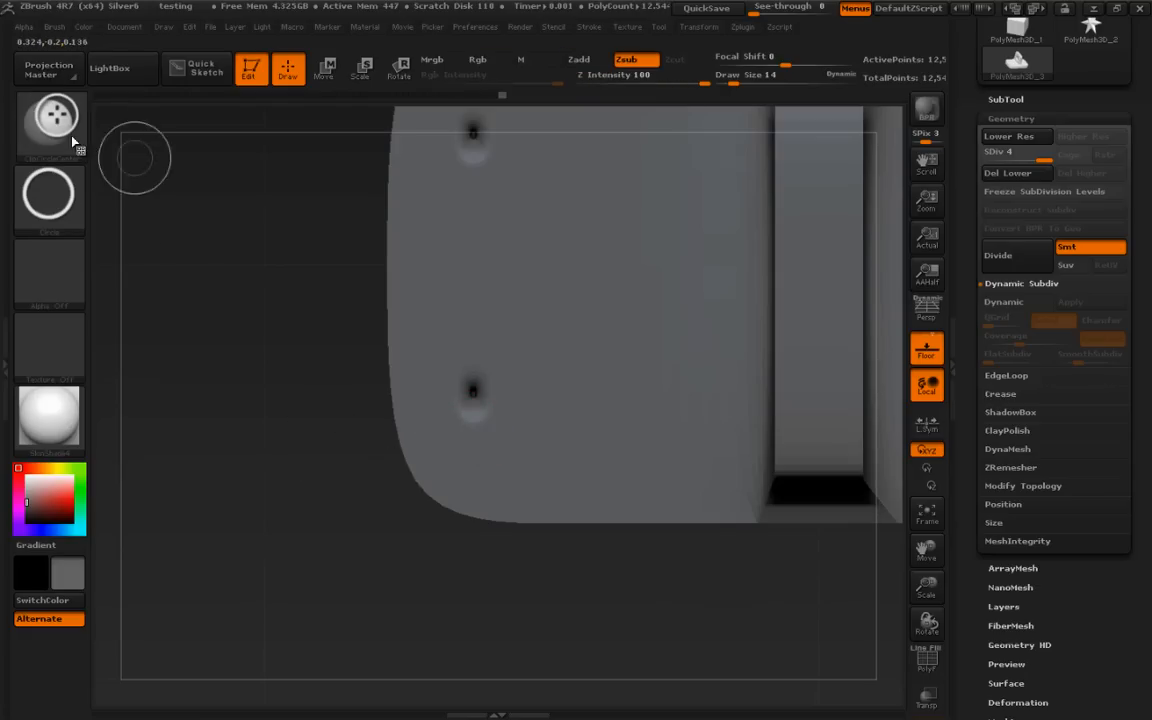
pyautogui.keyDown('ctrl'); pyautogui.keyDown('shift'); pyautogui.click(473, 393); pyautogui.keyUp('shift'); pyautogui.keyUp('ctrl')
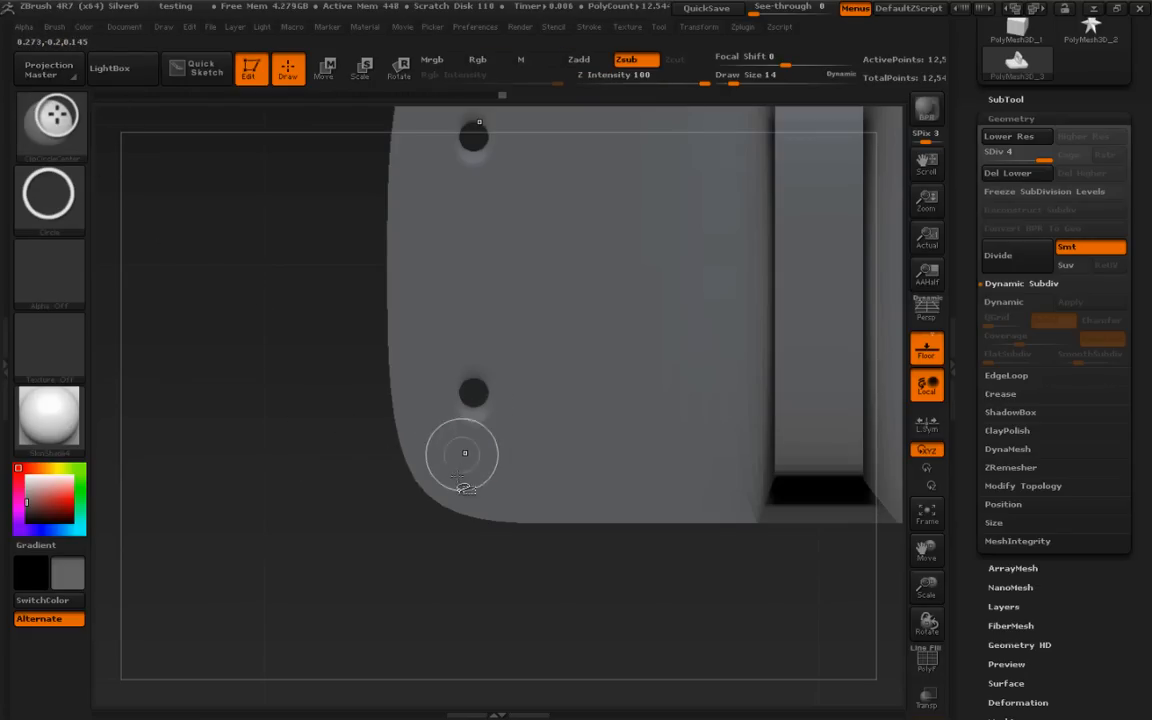
pyautogui.moveTo(411, 521)
pyautogui.mouseDown()
pyautogui.moveTo(334, 543)
pyautogui.moveTo(306, 504)
pyautogui.moveTo(396, 607)
pyautogui.moveTo(385, 595)
pyautogui.moveTo(420, 605)
pyautogui.moveTo(411, 617)
pyautogui.moveTo(406, 598)
pyautogui.moveTo(455, 604)
pyautogui.mouseUp()
pyautogui.keyDown('ctrl'); pyautogui.keyDown('shift'); pyautogui.moveTo(449, 414); pyautogui.dragTo(468, 446); pyautogui.keyUp('shift'); pyautogui.keyUp('ctrl')
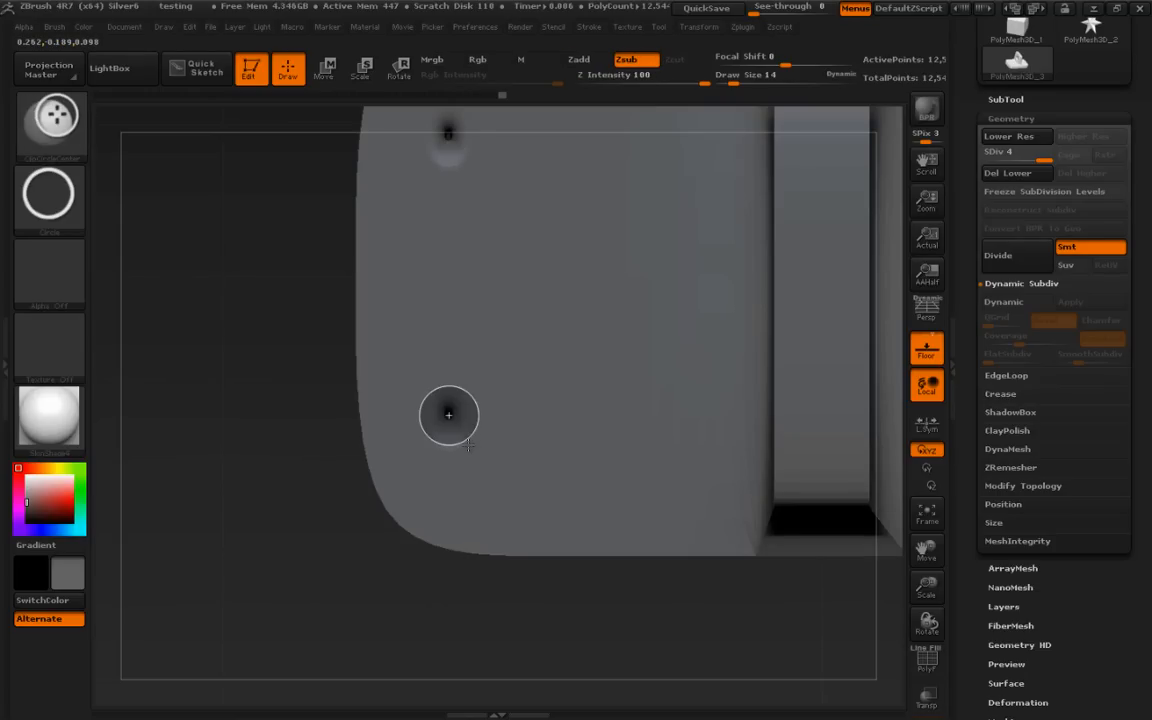
pyautogui.moveTo(520, 577)
pyautogui.mouseDown()
pyautogui.moveTo(571, 606)
pyautogui.moveTo(541, 588)
pyautogui.moveTo(707, 581)
pyautogui.moveTo(725, 604)
pyautogui.moveTo(836, 543)
pyautogui.moveTo(808, 585)
pyautogui.mouseUp()
pyautogui.press('f')
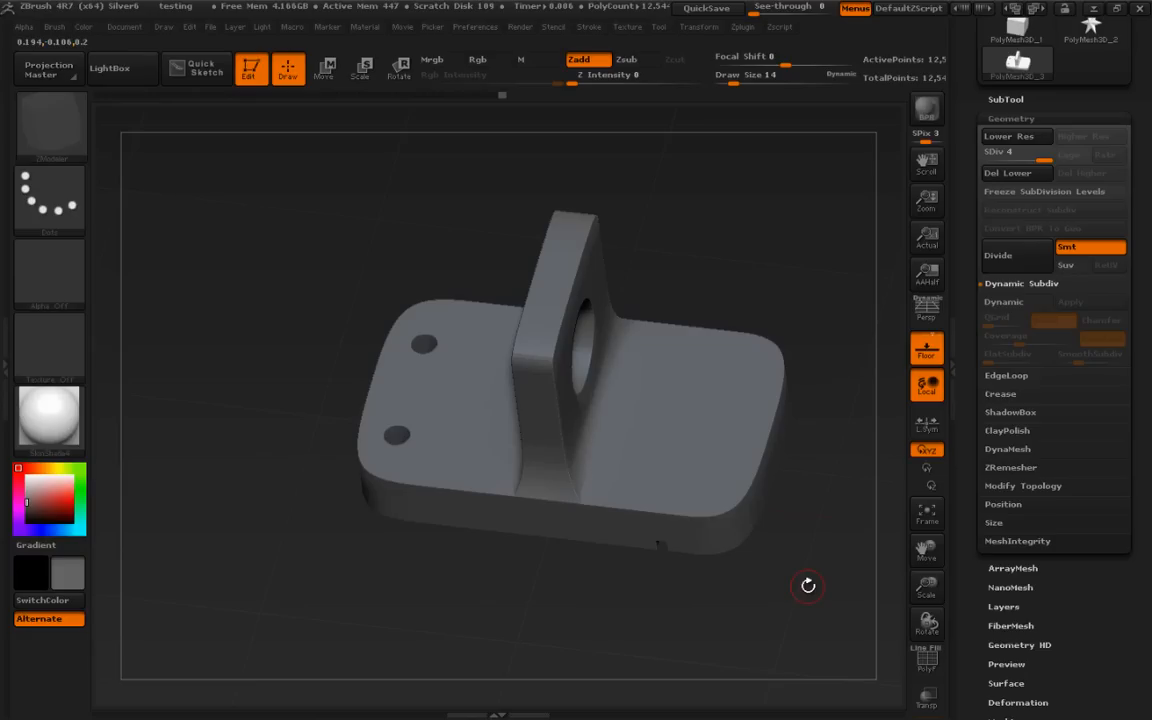
# Check the mesh's polygon information and the pre-process and decimation options of Decimation Master
pyautogui.moveTo(1028, 97)
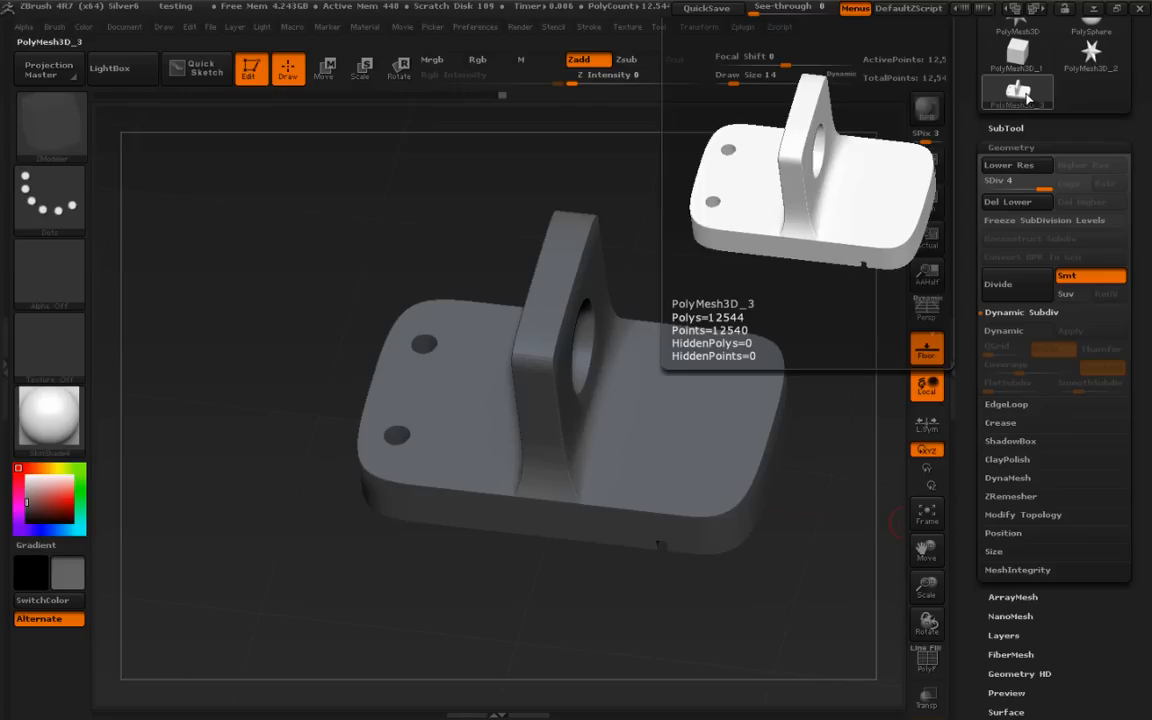
pyautogui.click(745, 28)
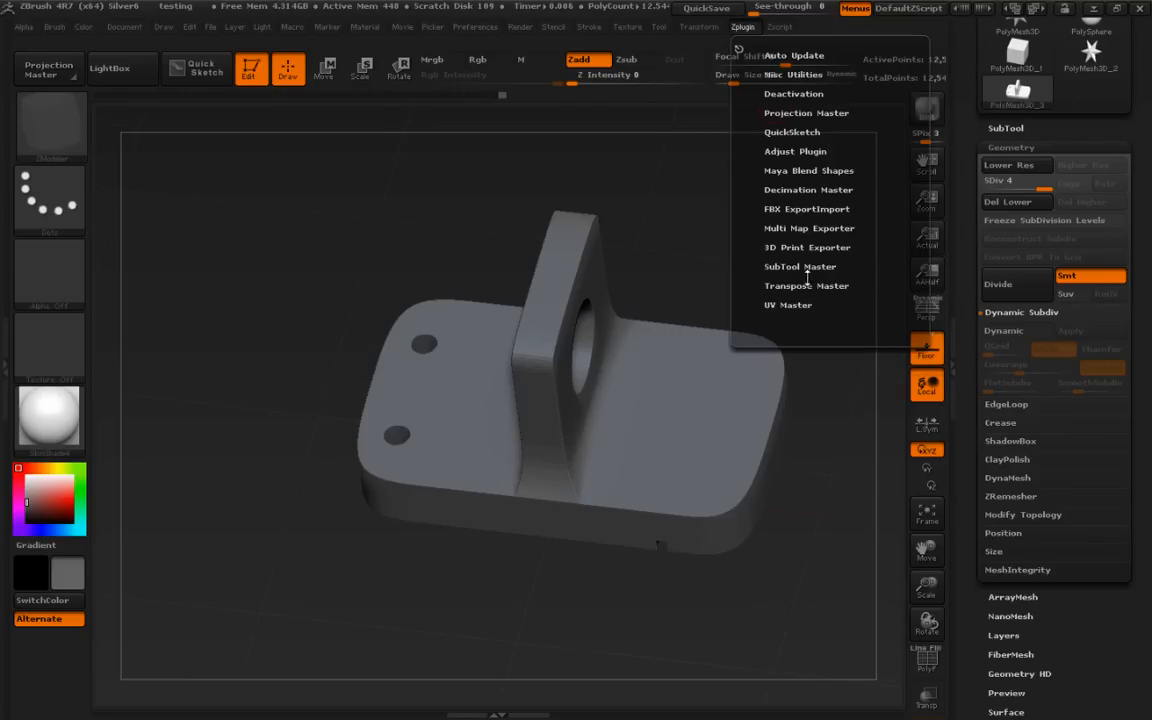
pyautogui.click(745, 189)
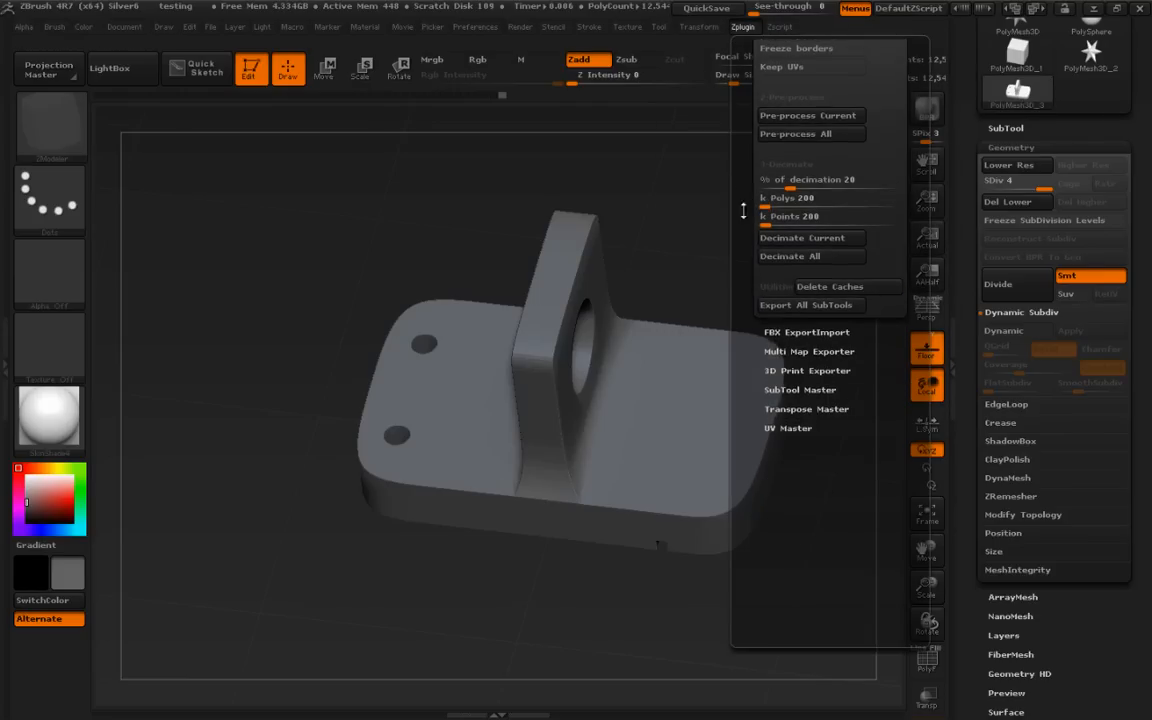
pyautogui.scroll(2, 743, 210)
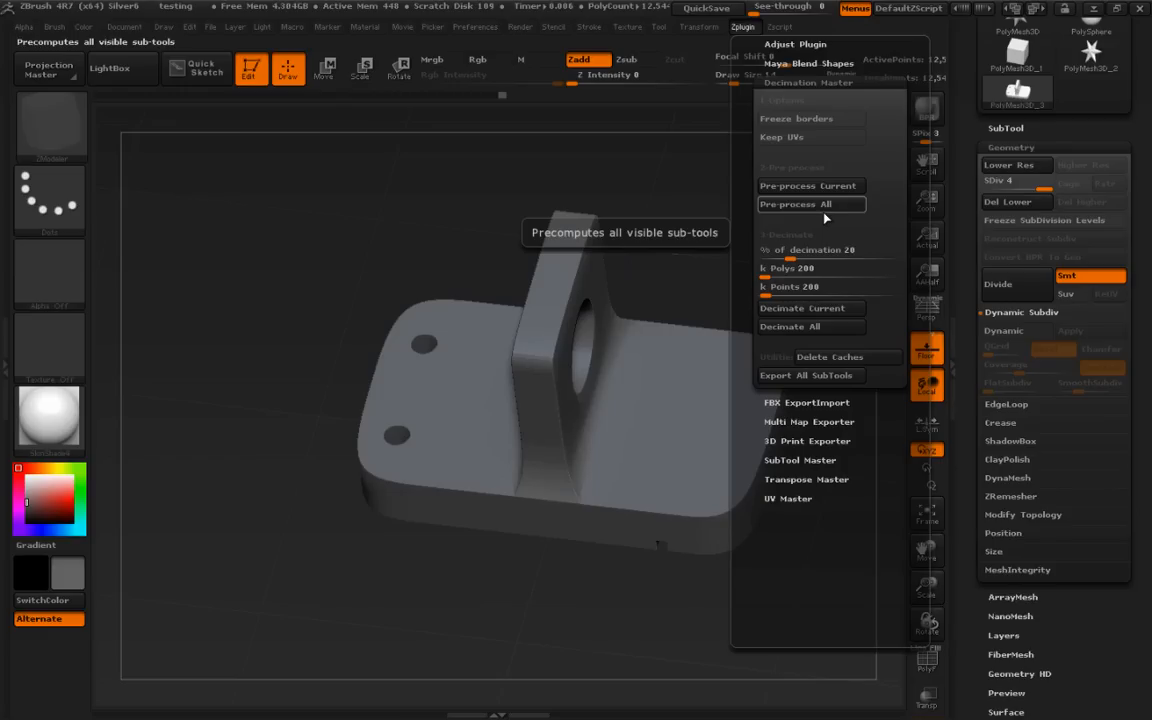
pyautogui.moveTo(678, 619); pyautogui.dragTo(713, 595)
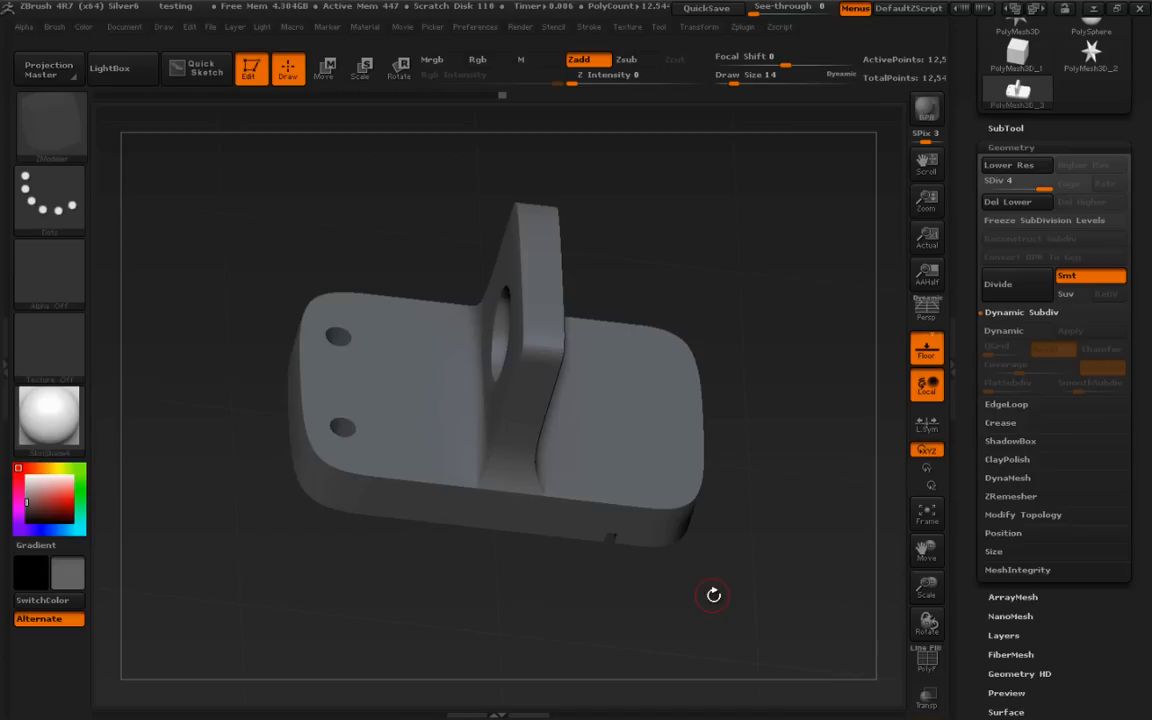